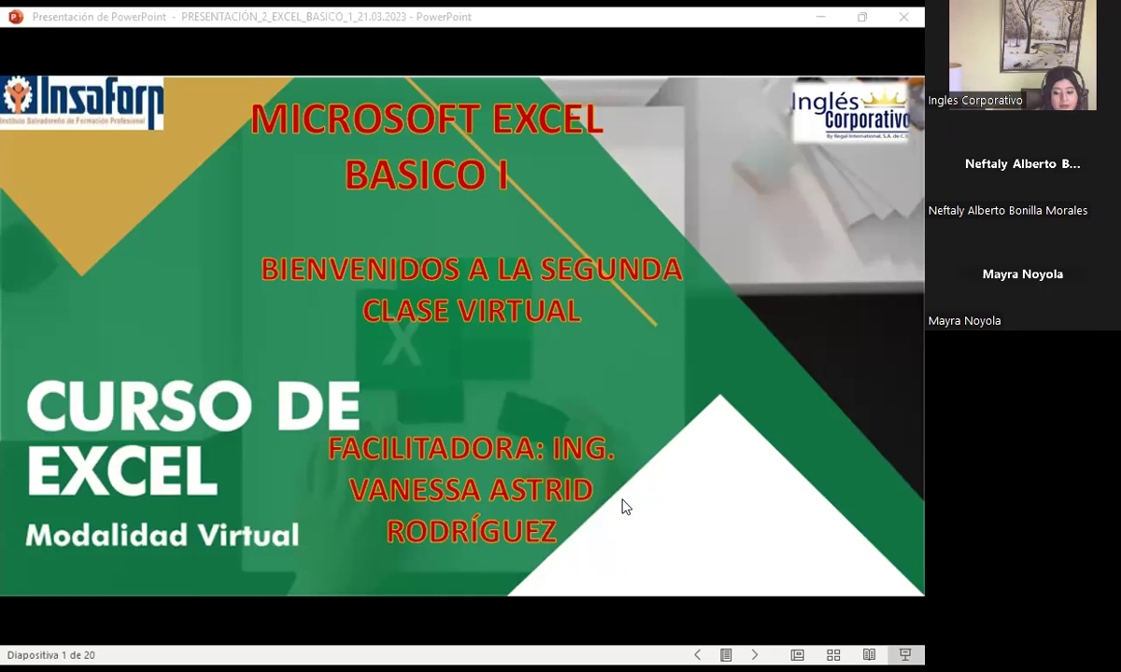
Switch from the PowerPoint welcome slide to the 'Foro de discusión y preguntas clase 1 y 2' forum page.
key(alt+Tab)
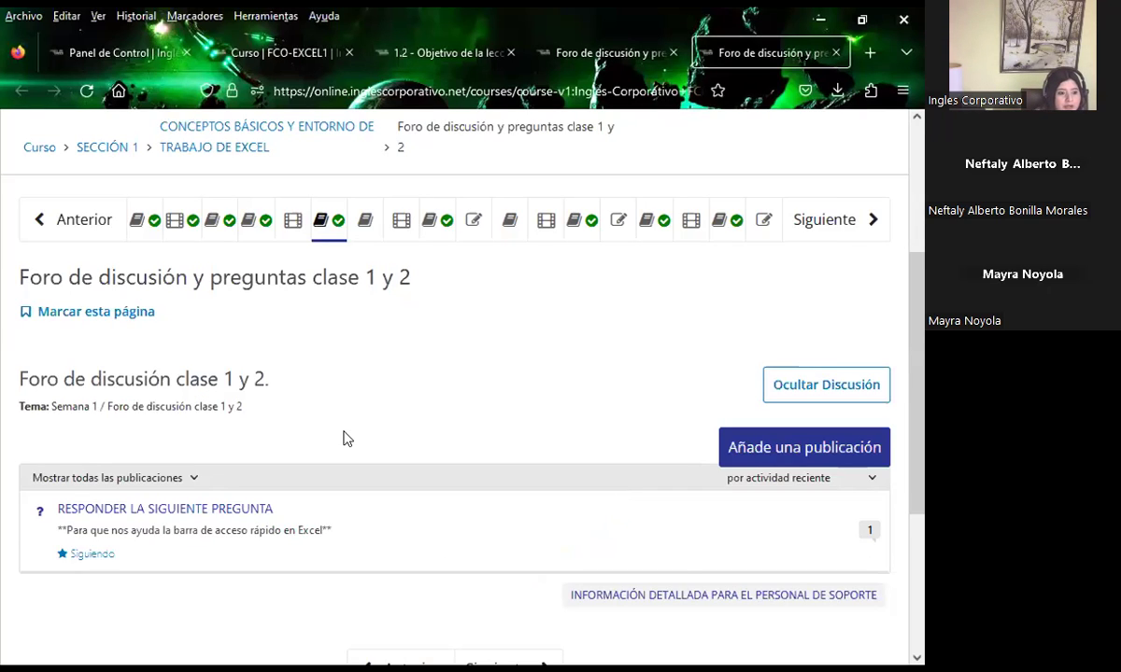
Open the class #1 forum, then go to the 'Curso | FCO-EXCEL1' Excel Básico course outline.
click(221, 227)
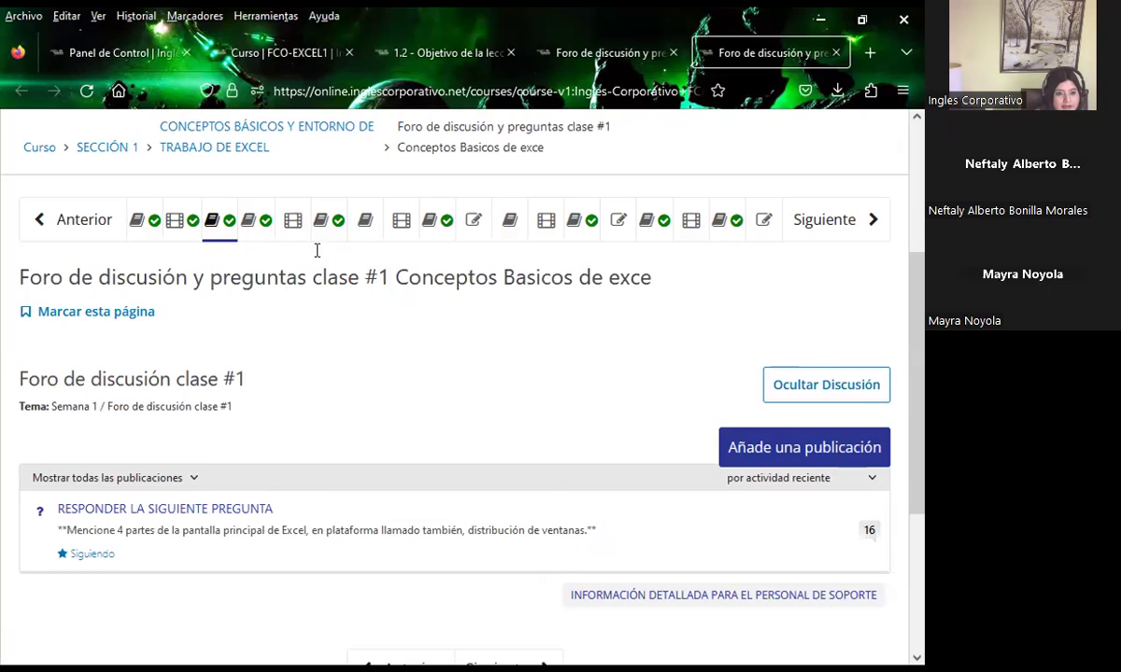
click(271, 52)
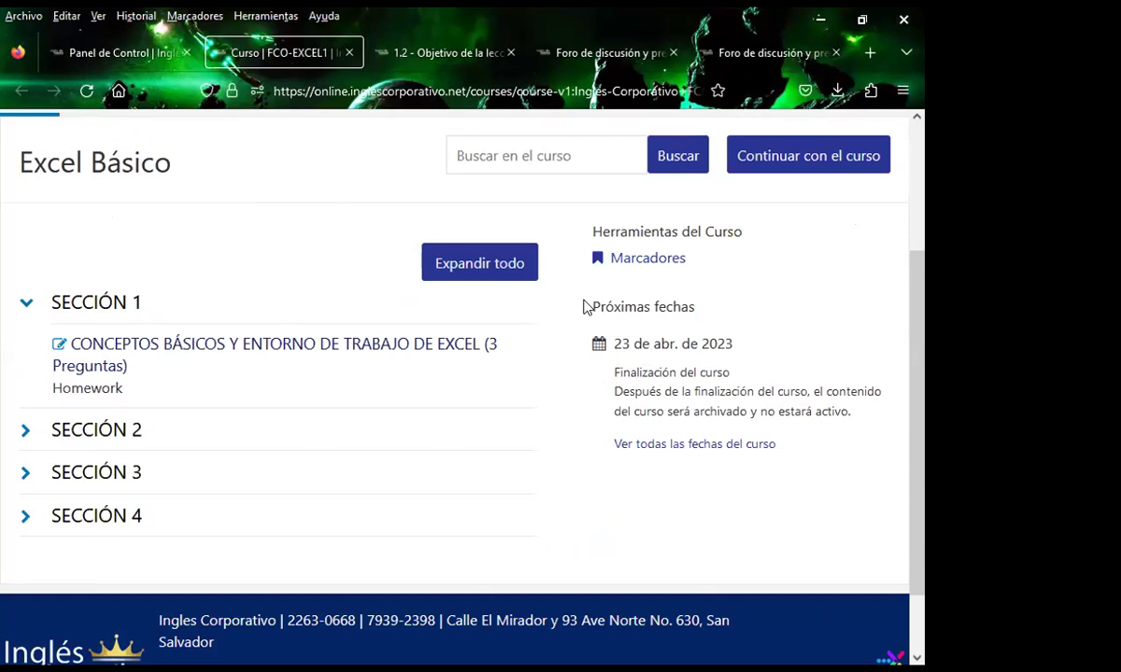
Highlight the Próximas fechas course end date, then go to lesson '1.2 - Objetivo de la lección'.
mouse_move(588, 306)
mouse_down()
mouse_move(831, 384)
mouse_move(873, 425)
mouse_up()
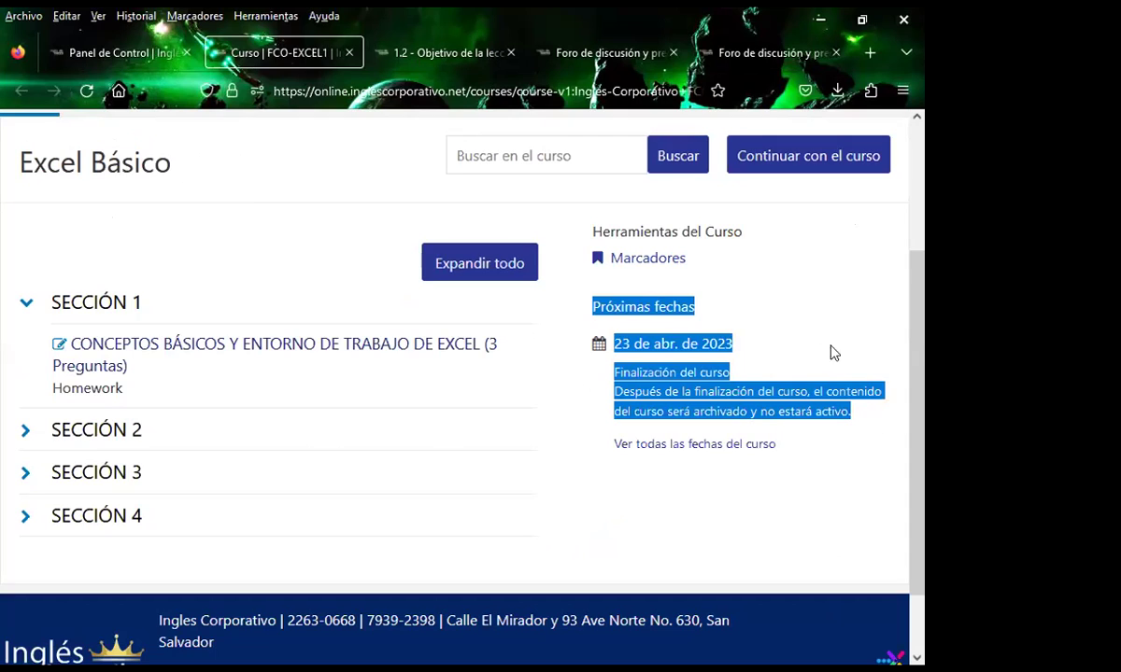
click(812, 308)
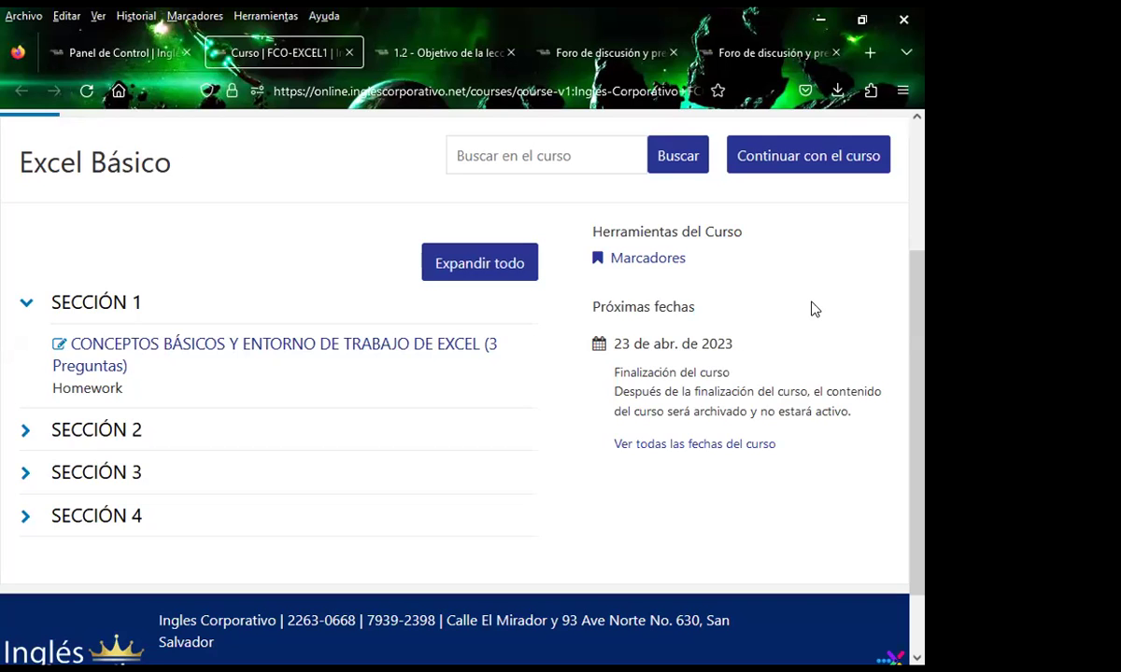
click(446, 56)
scroll(213, 434, up, 5)
scroll(213, 430, up, 4)
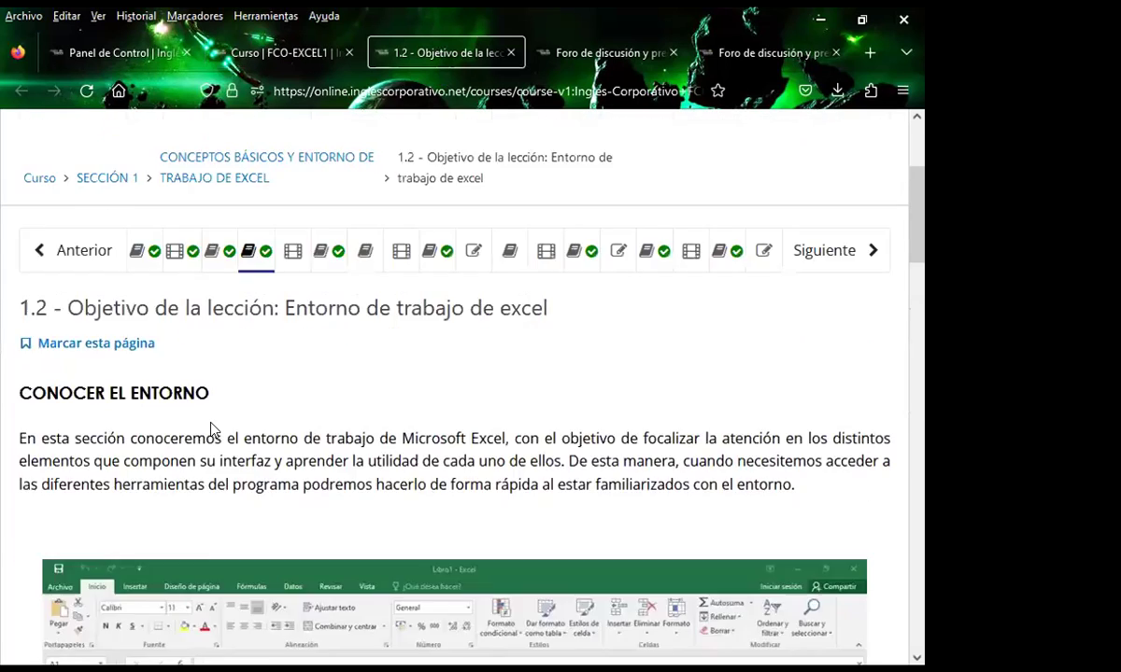
scroll(211, 428, up, 3)
scroll(220, 416, down, 2)
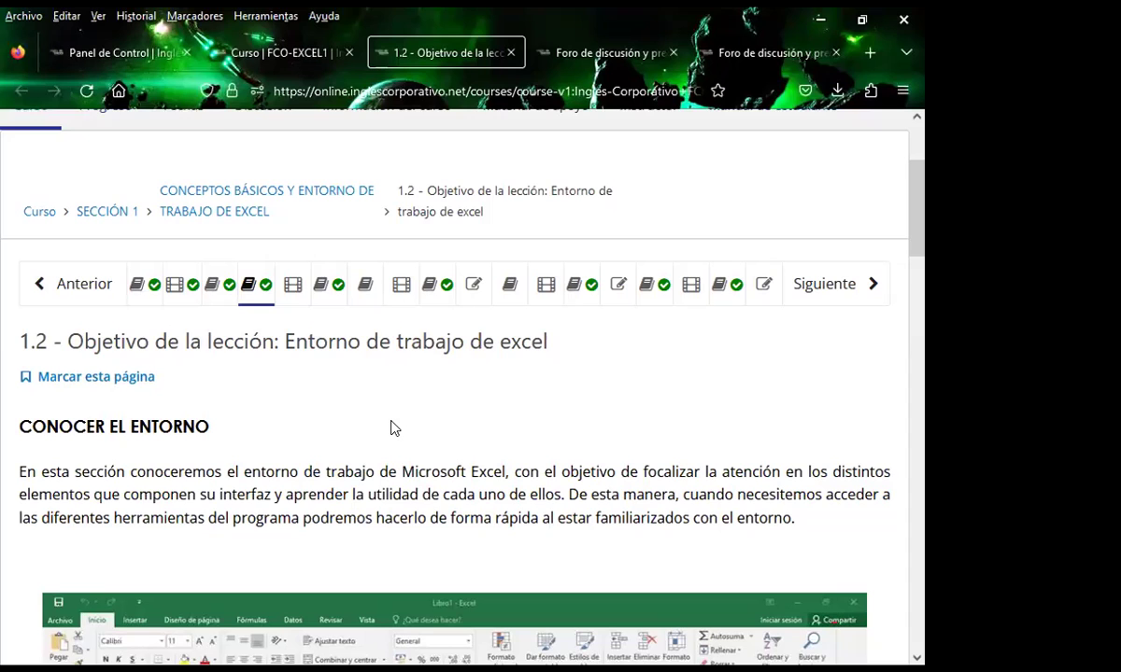
scroll(56, 410, down, 2)
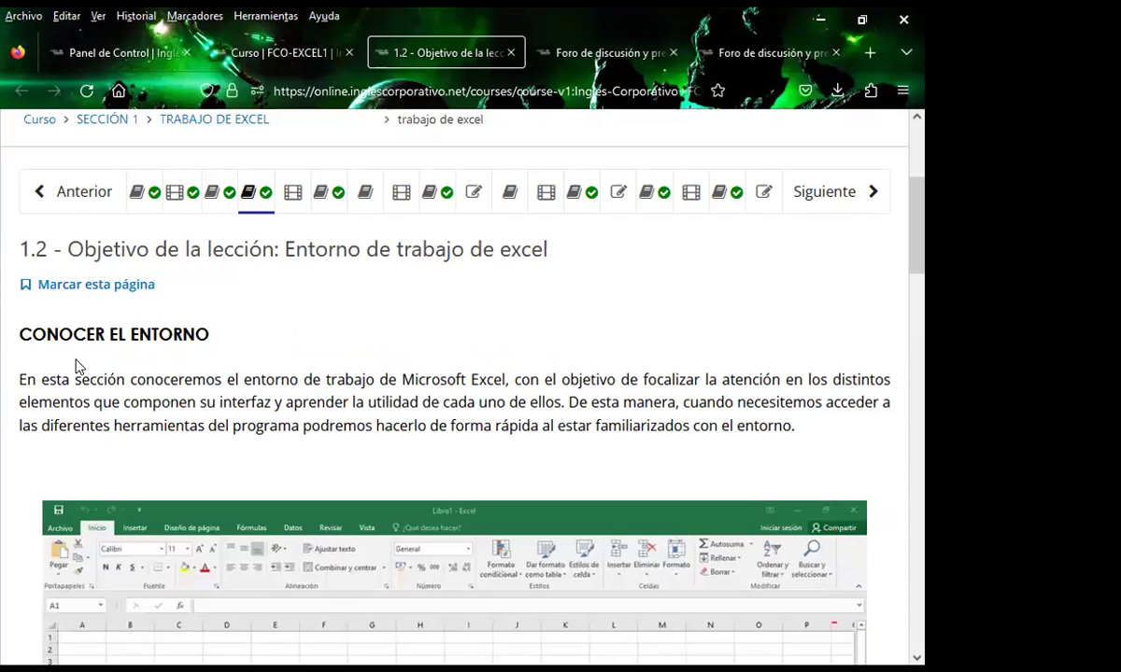
scroll(292, 353, down, 2)
scroll(358, 421, down, 1)
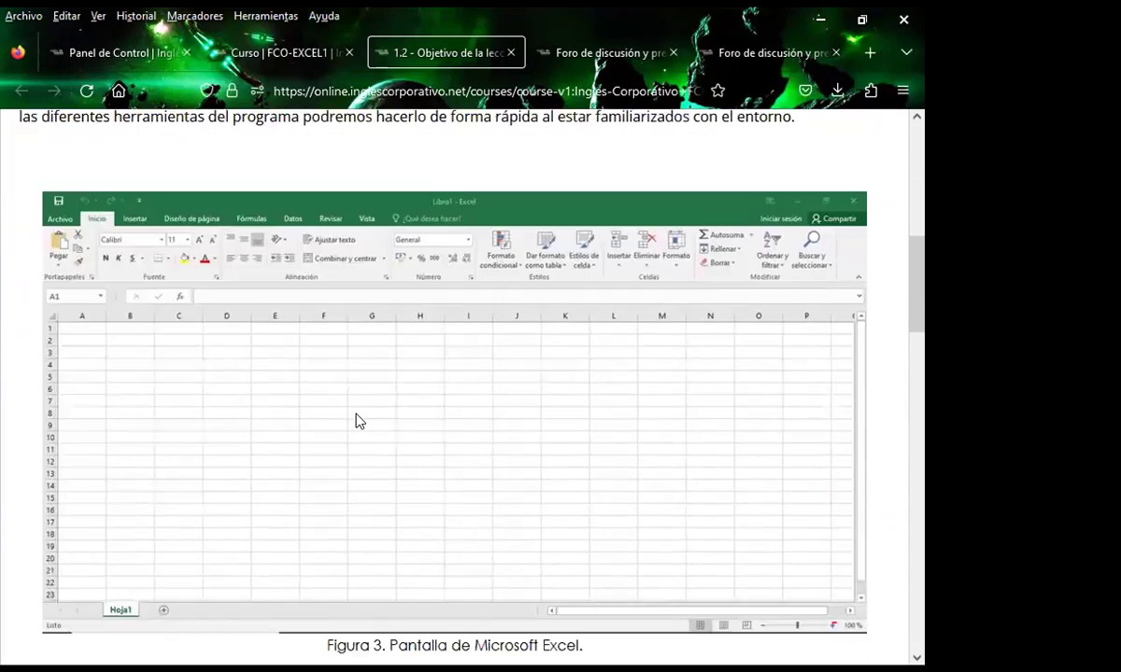
scroll(356, 421, down, 2)
scroll(351, 420, down, 2)
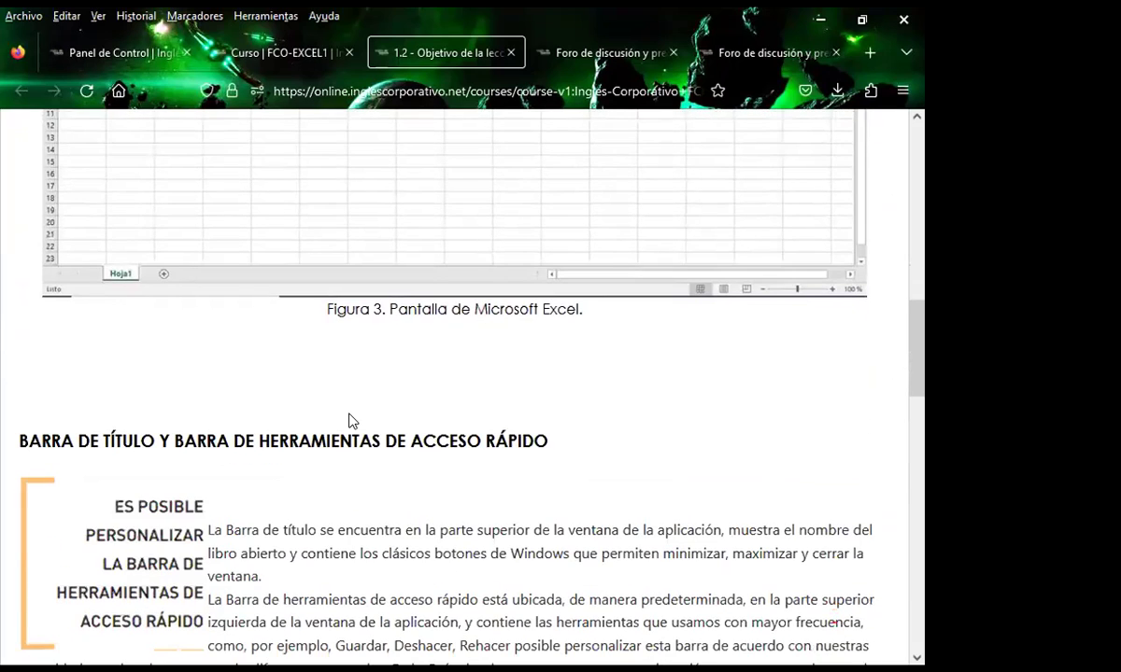
scroll(374, 410, down, 5)
scroll(396, 439, down, 1)
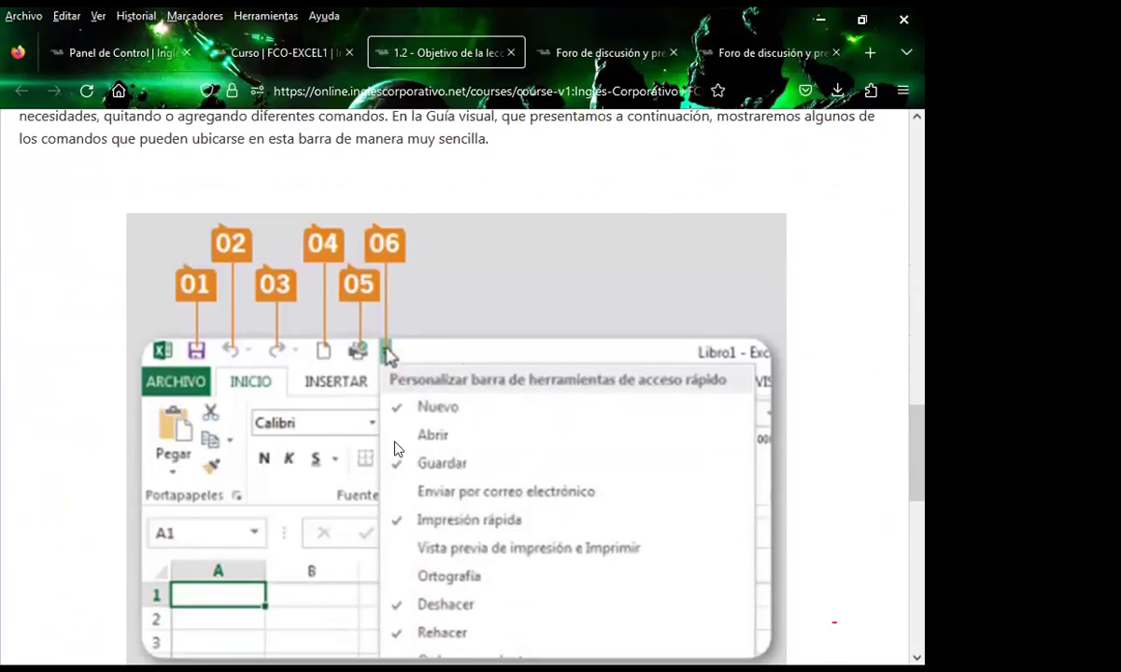
scroll(327, 430, down, 4)
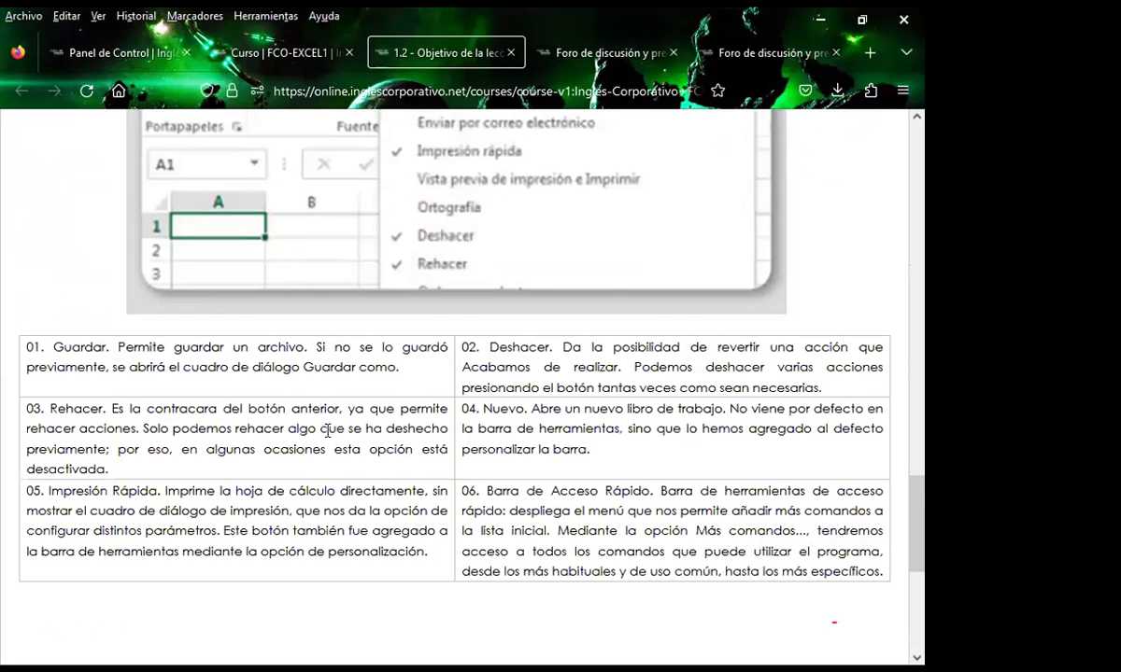
scroll(326, 431, down, 3)
scroll(327, 434, up, 4)
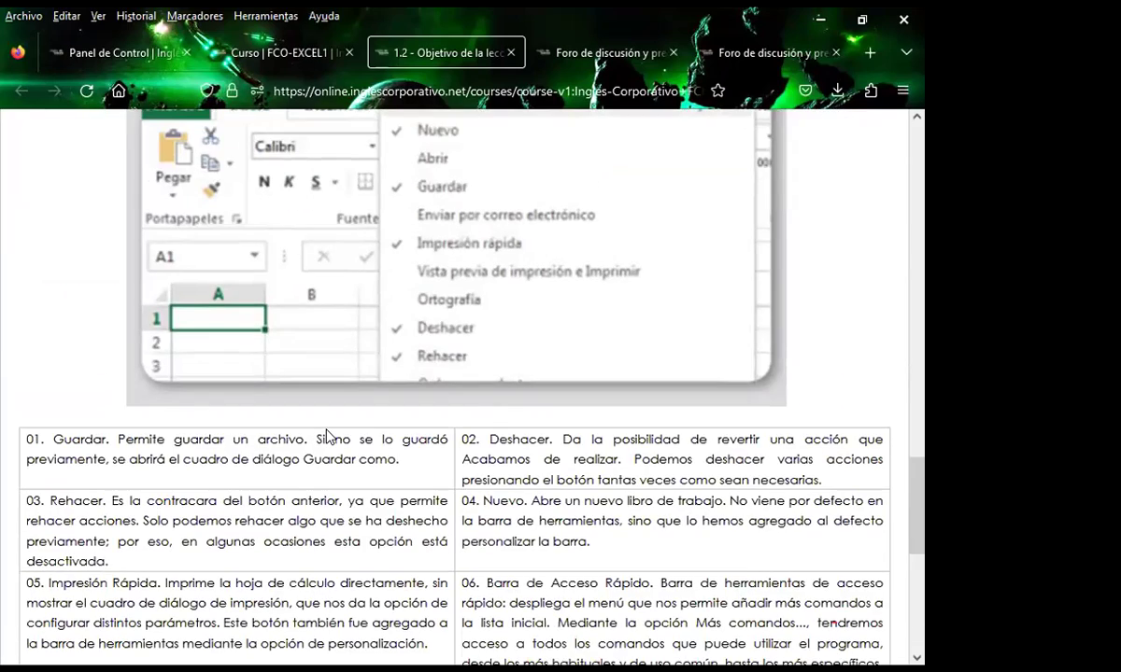
scroll(327, 436, up, 3)
scroll(327, 436, up, 3)
scroll(326, 436, up, 4)
scroll(327, 436, up, 2)
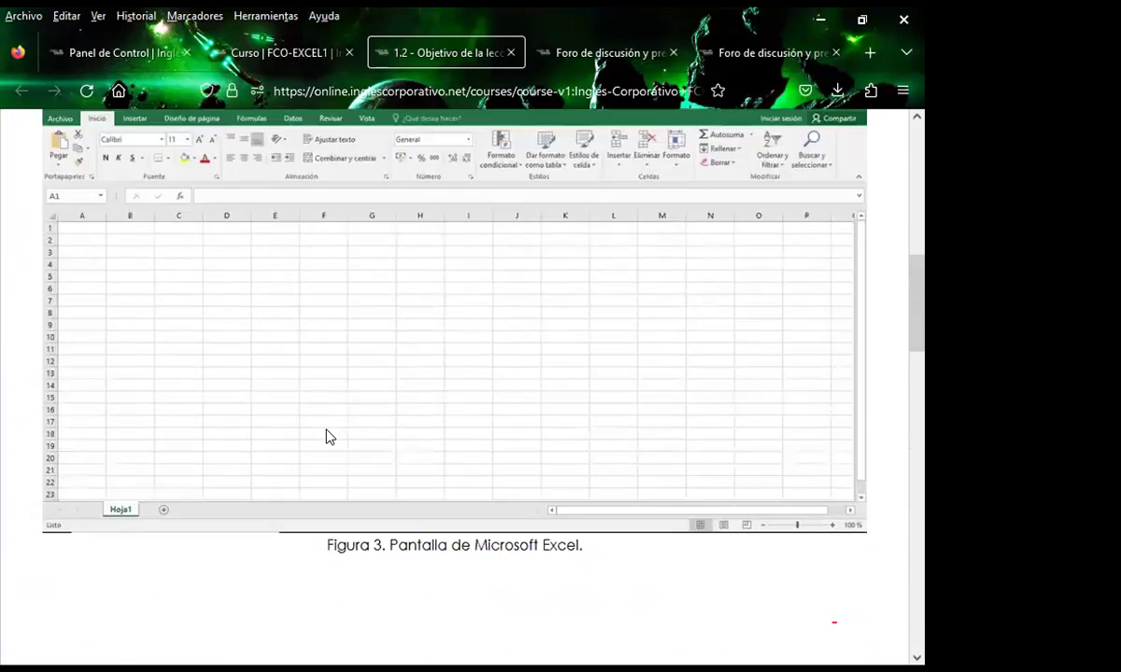
scroll(327, 436, up, 1)
scroll(327, 436, up, 1)
scroll(327, 432, up, 2)
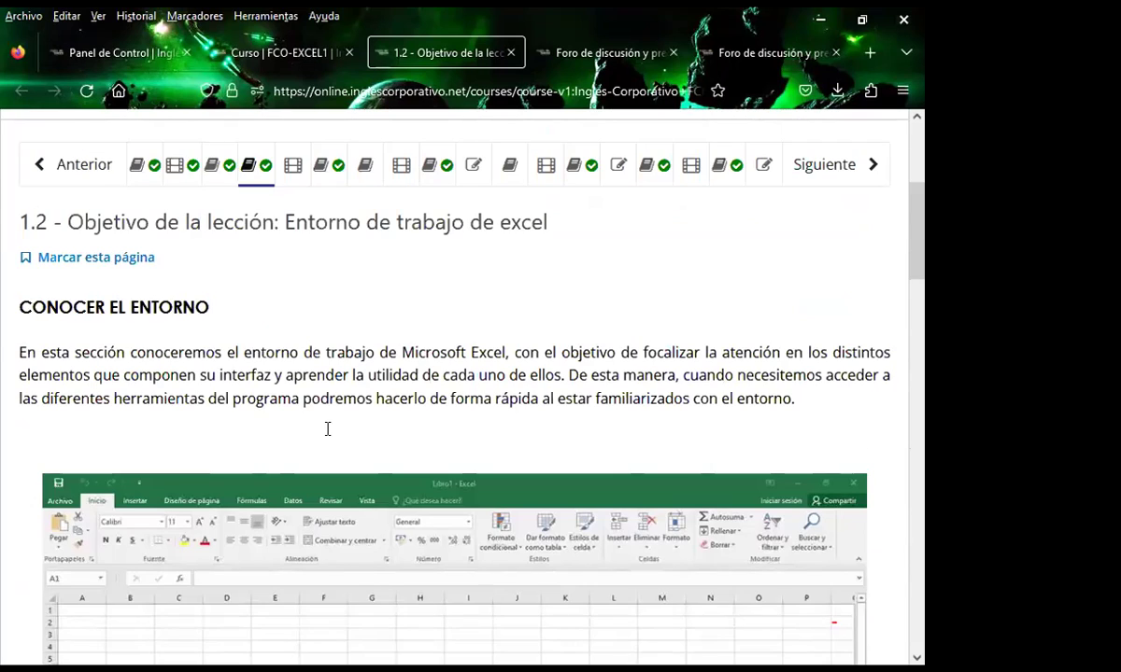
scroll(327, 428, up, 1)
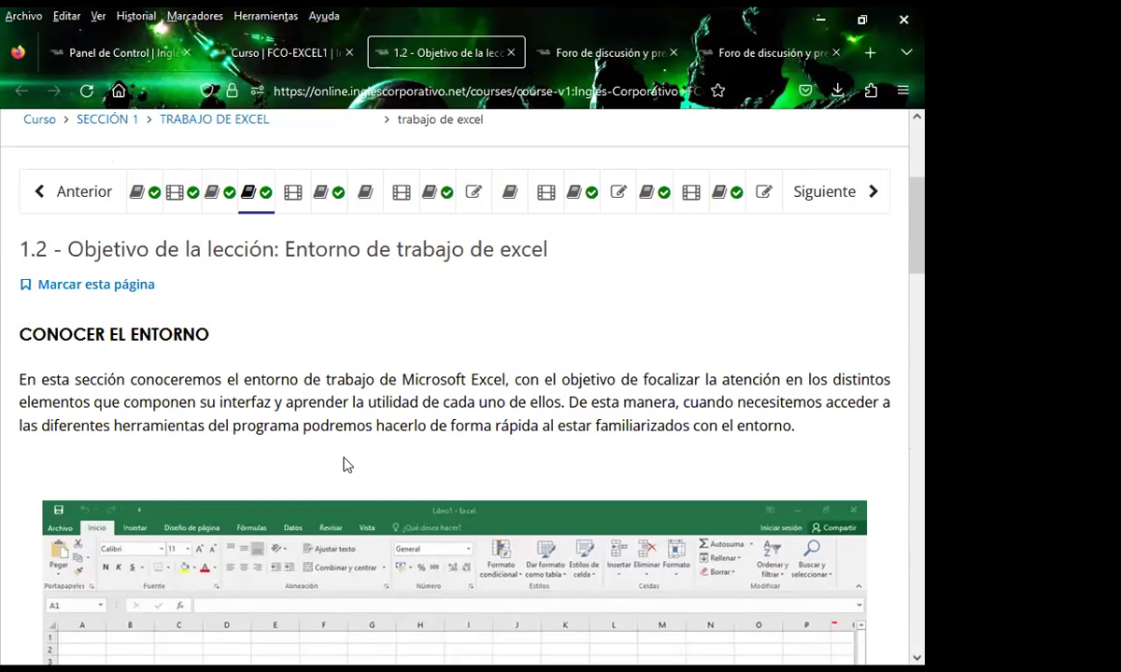
scroll(550, 373, up, 3)
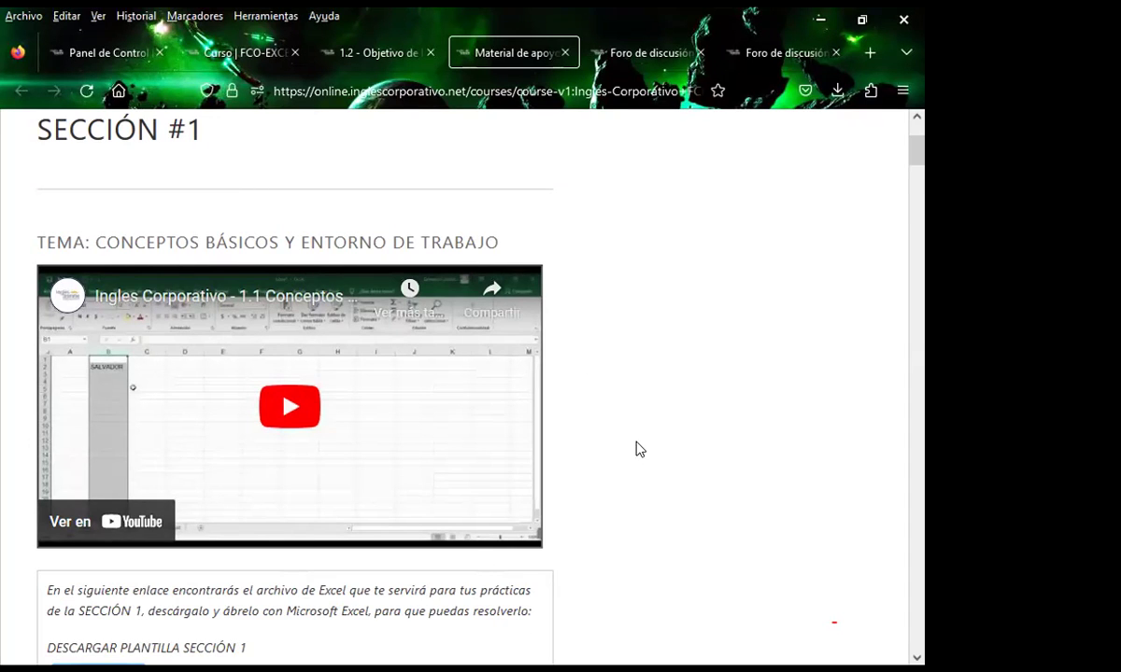
Scroll the 'Material de apoyo' page to the DESCARGAR PLANTILLA SECCIÓN 1 template download.
scroll(635, 449, down, 3)
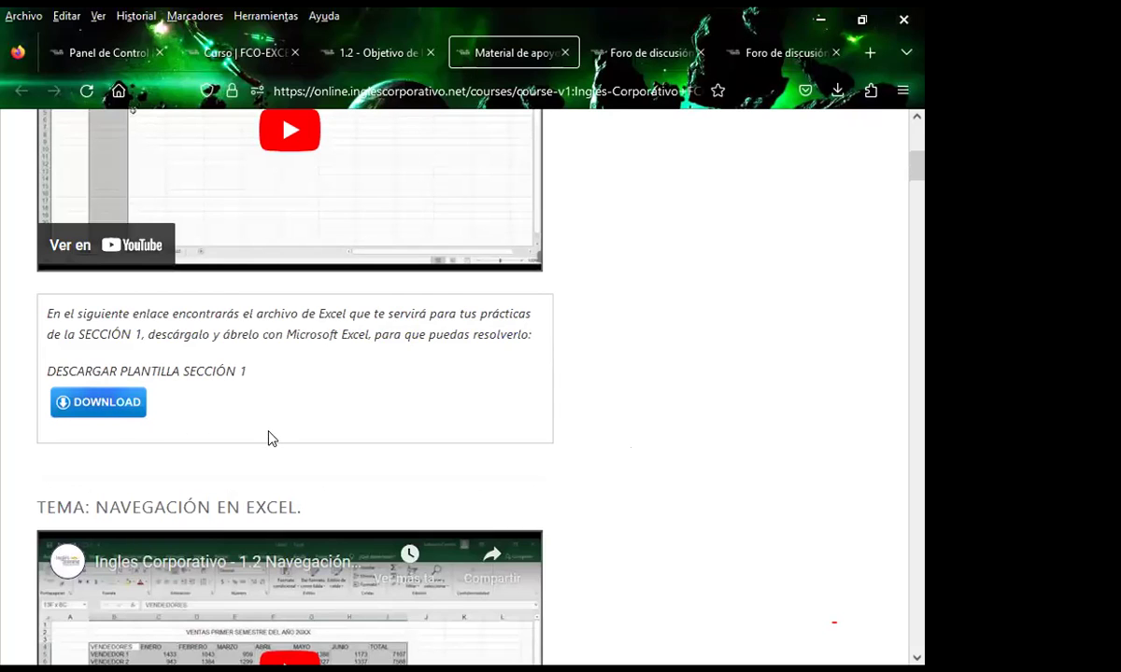
scroll(268, 438, up, 2)
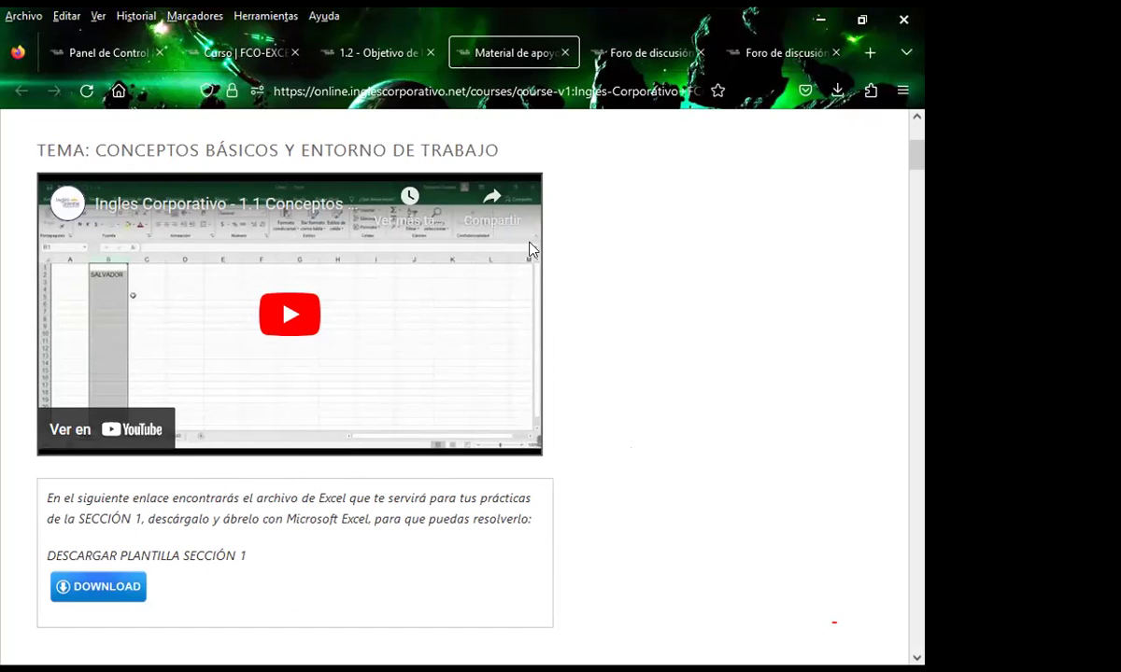
scroll(501, 236, up, 3)
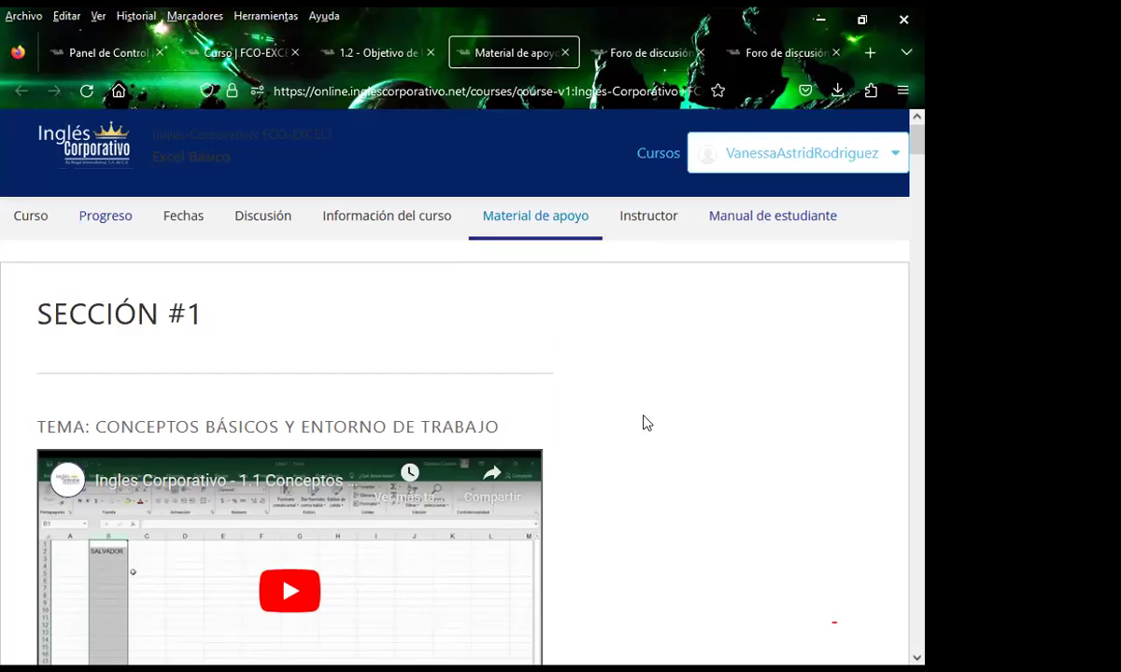
scroll(626, 466, down, 3)
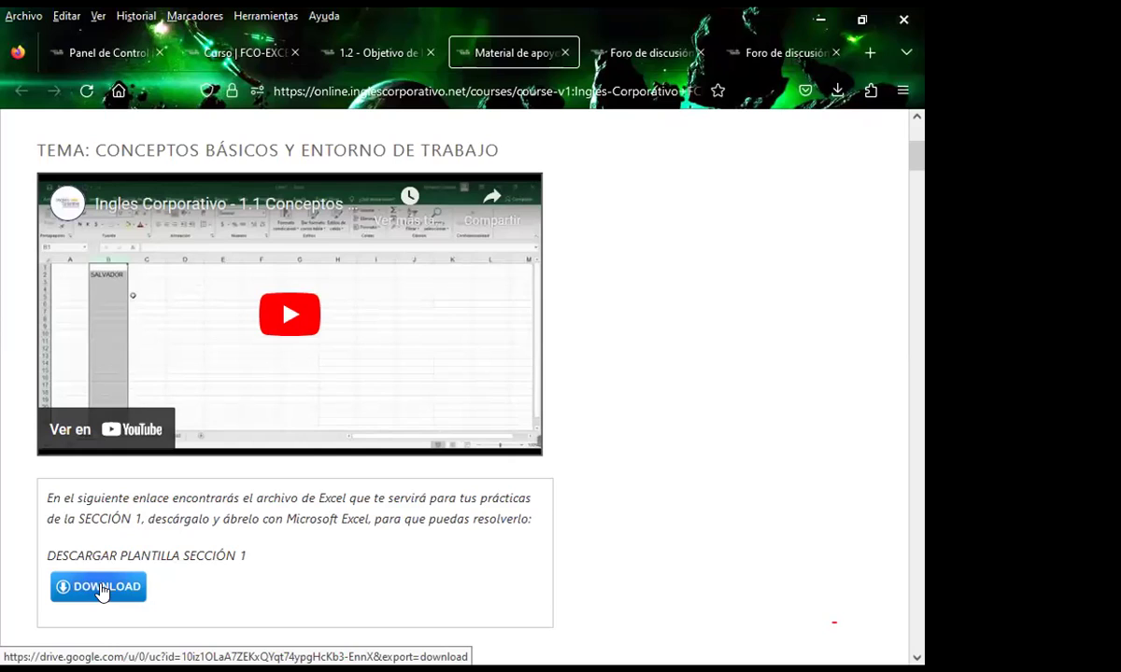
Scroll down through the topic videos and template downloads, including Formatos condicionales and Administrador de nombres.
scroll(635, 523, down, 2)
scroll(634, 523, down, 1)
scroll(635, 520, down, 1)
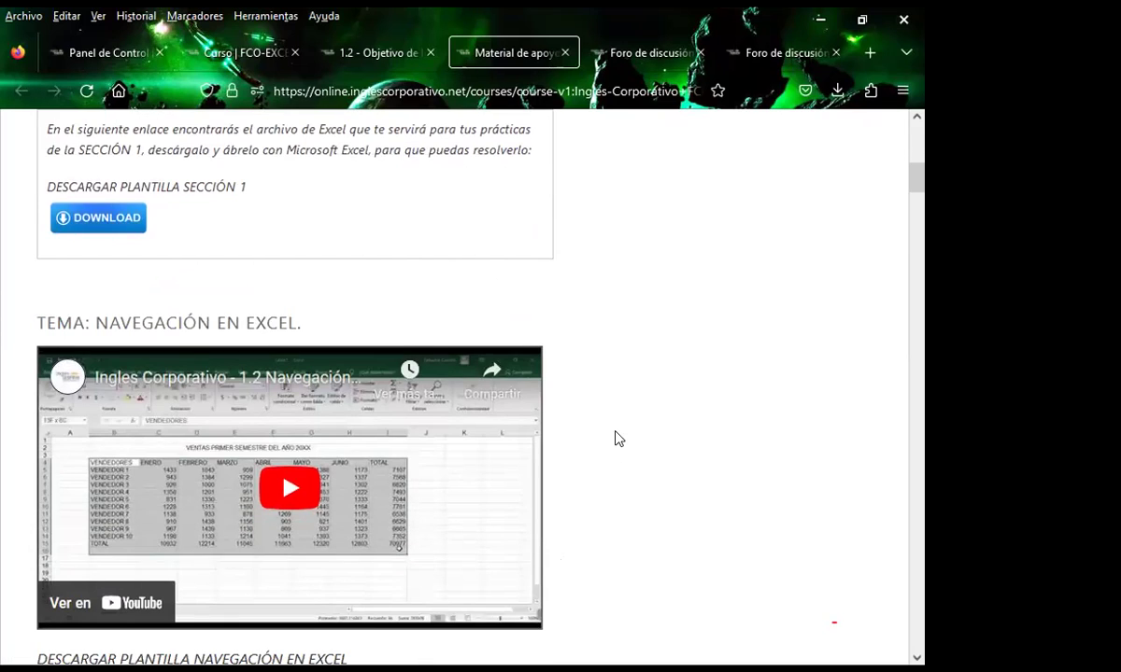
scroll(615, 438, down, 1)
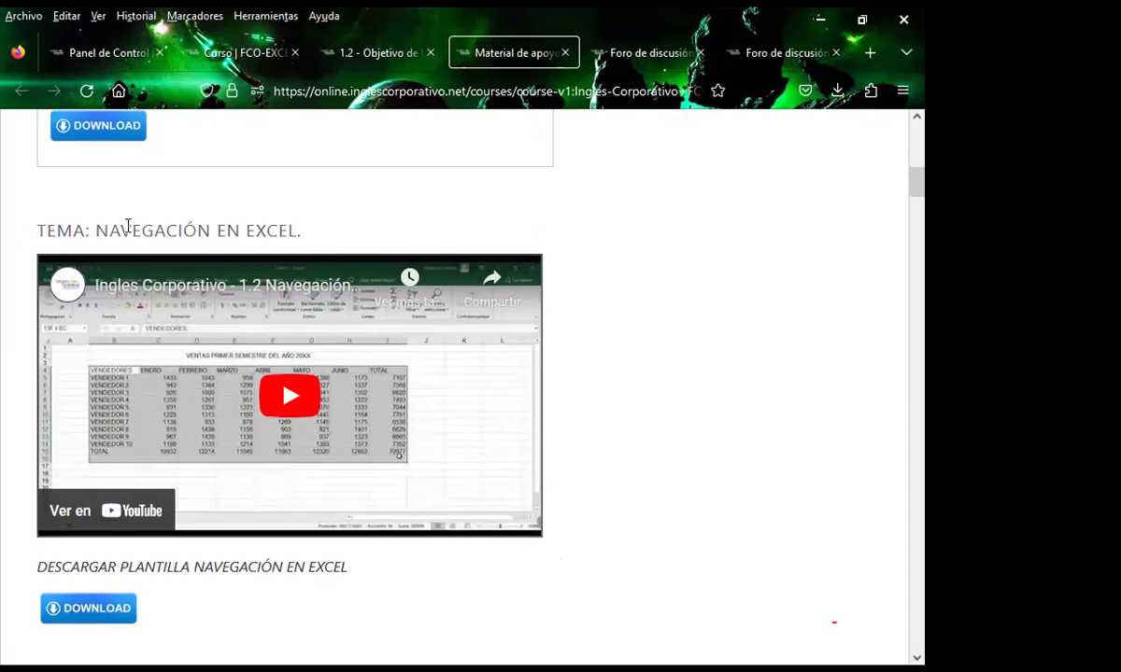
scroll(608, 394, down, 1)
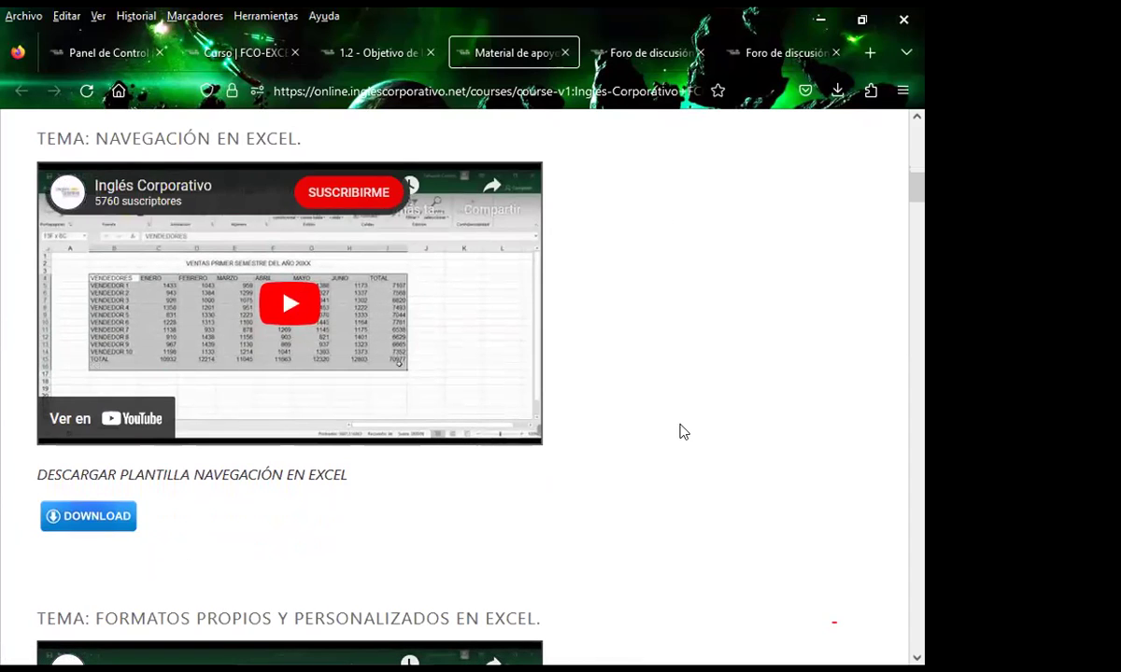
scroll(650, 466, down, 2)
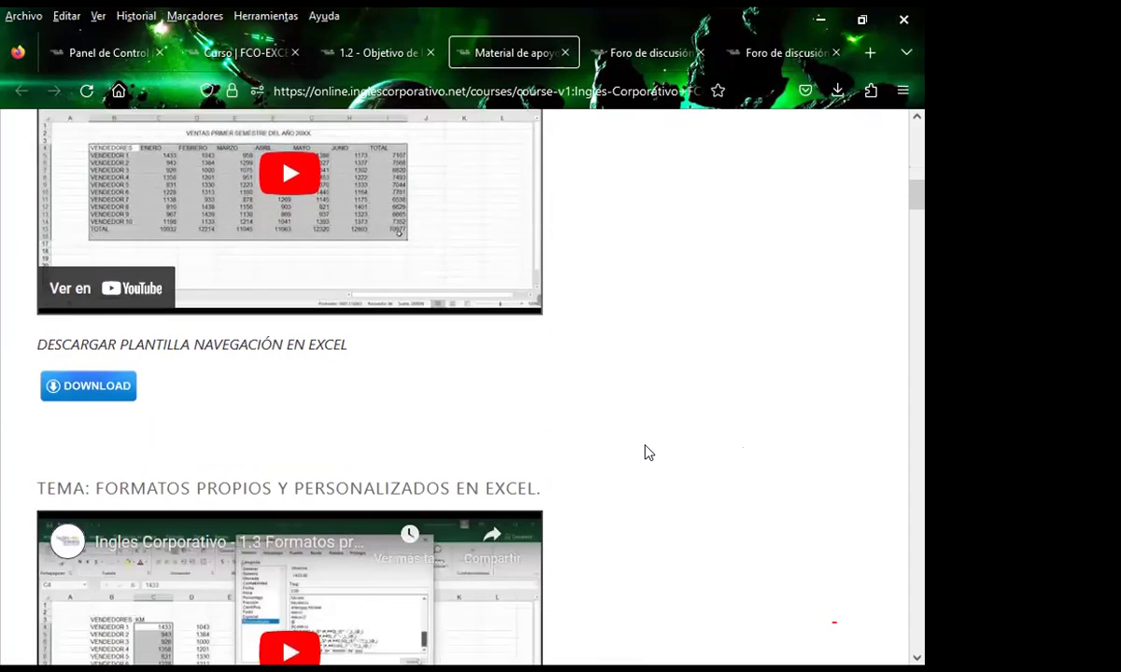
scroll(648, 453, down, 2)
scroll(648, 453, down, 2)
scroll(648, 452, down, 1)
scroll(648, 453, down, 2)
scroll(648, 452, down, 2)
scroll(648, 453, down, 3)
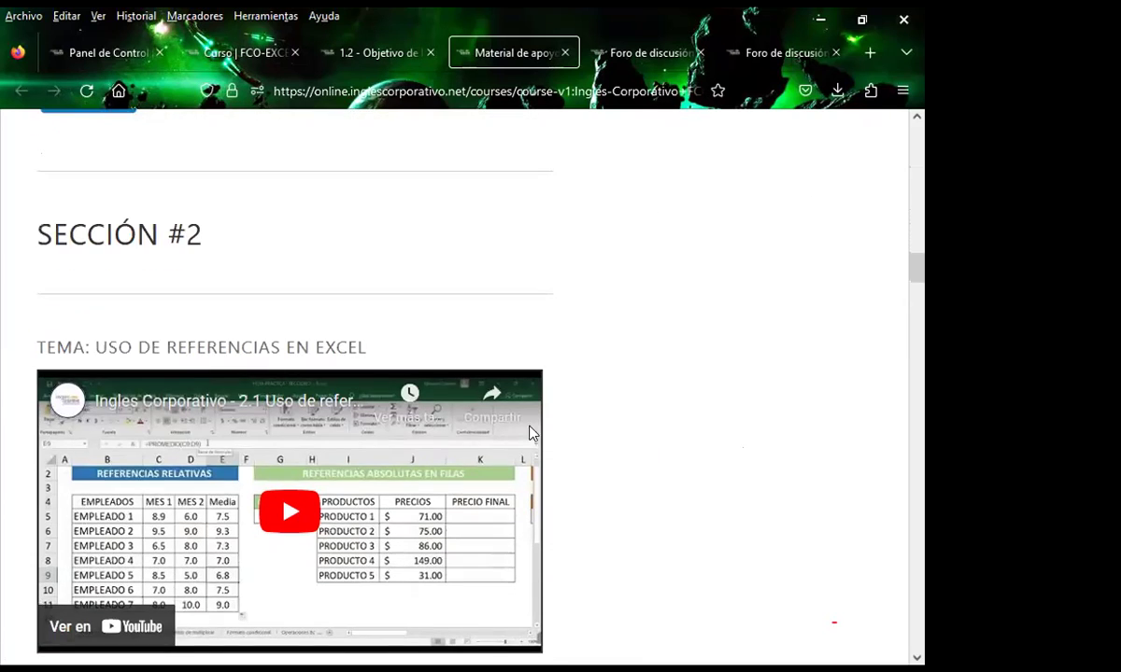
scroll(710, 414, down, 1)
scroll(710, 413, down, 1)
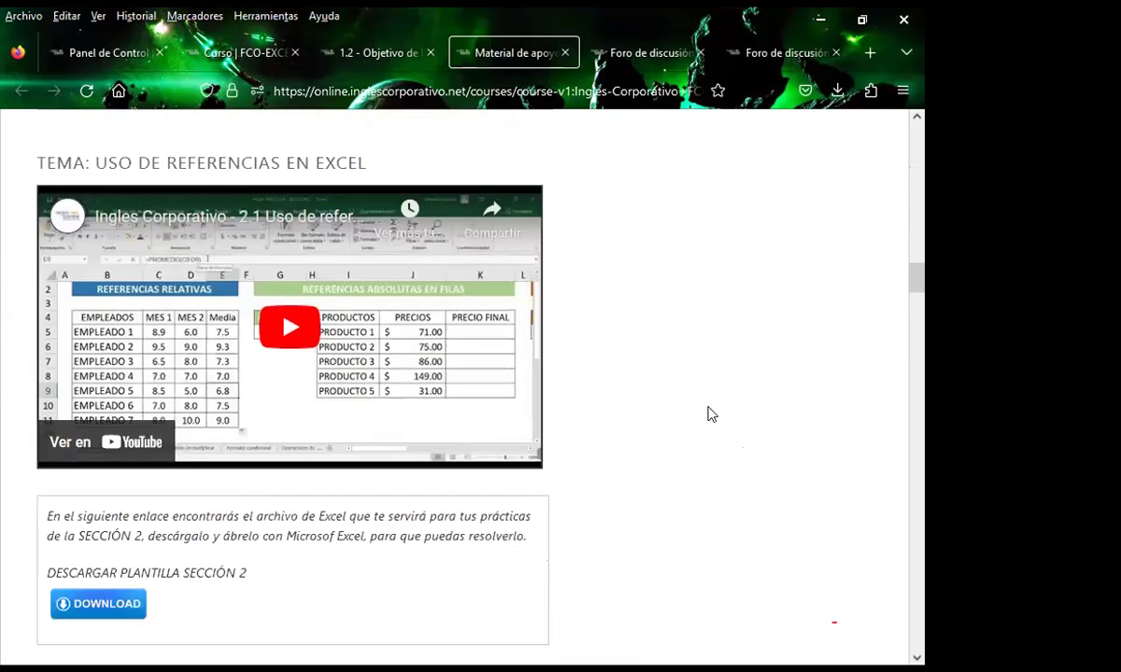
scroll(708, 413, down, 2)
scroll(707, 414, down, 1)
scroll(707, 414, down, 1)
scroll(707, 415, down, 2)
scroll(708, 414, down, 1)
scroll(708, 415, down, 2)
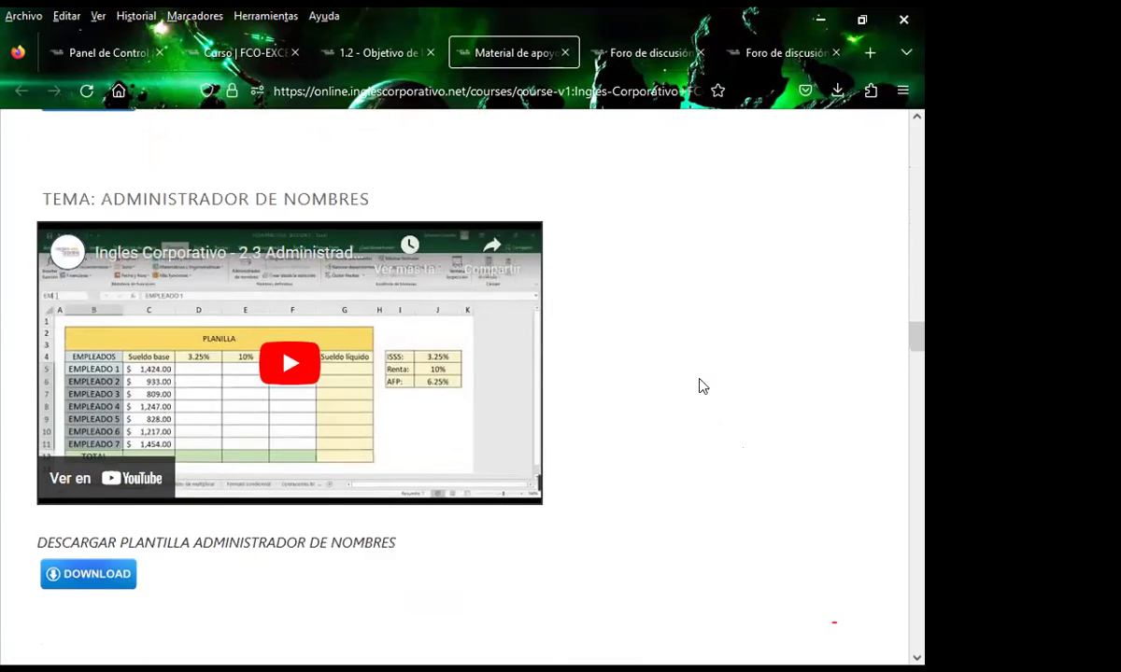
Return to the top of the 'Material de apoyo' page and close it with Ctrl+W.
scroll(700, 385, up, 2)
scroll(702, 385, up, 2)
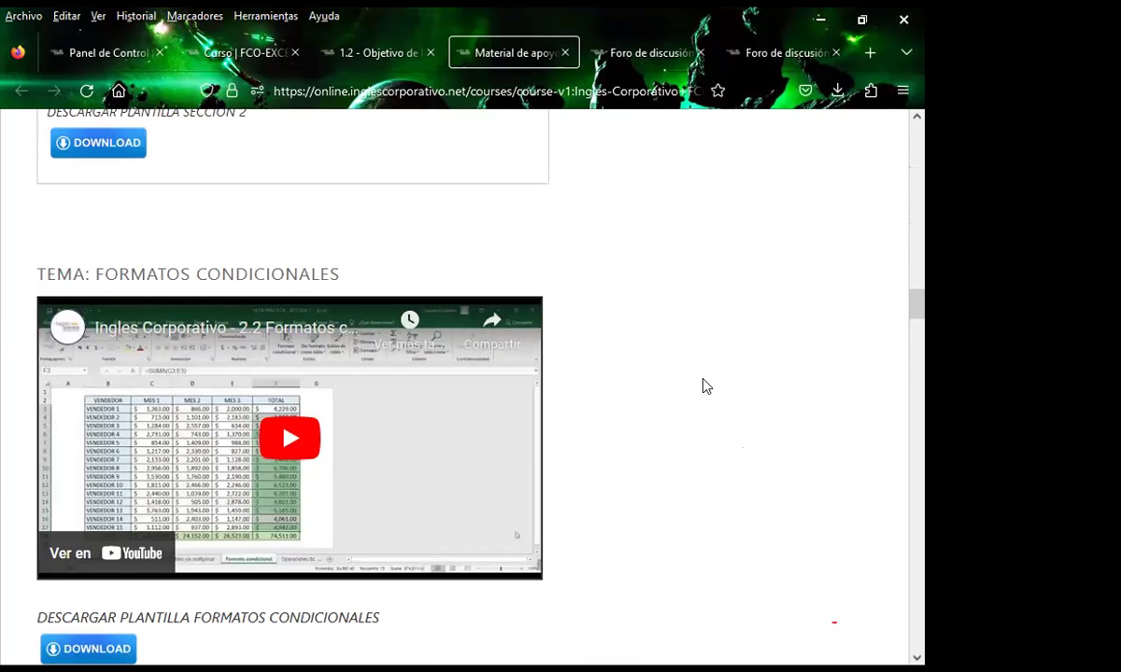
scroll(708, 378, up, 10)
scroll(712, 378, up, 3)
scroll(714, 375, up, 2)
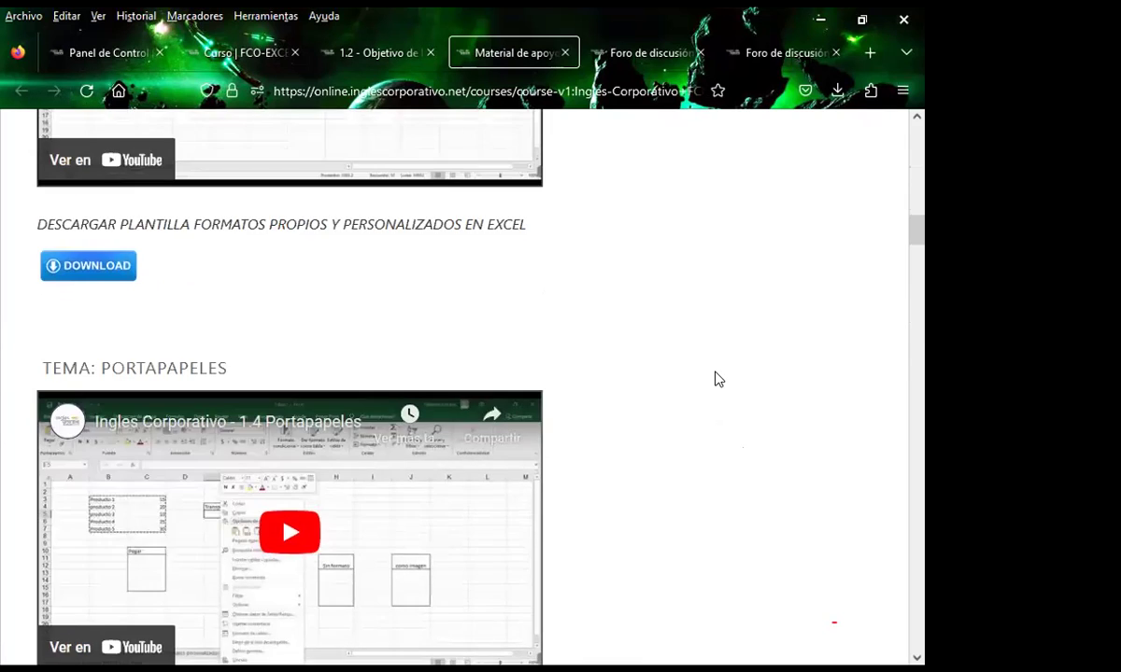
scroll(714, 378, up, 3)
scroll(714, 378, up, 3)
scroll(715, 378, up, 3)
scroll(715, 378, up, 2)
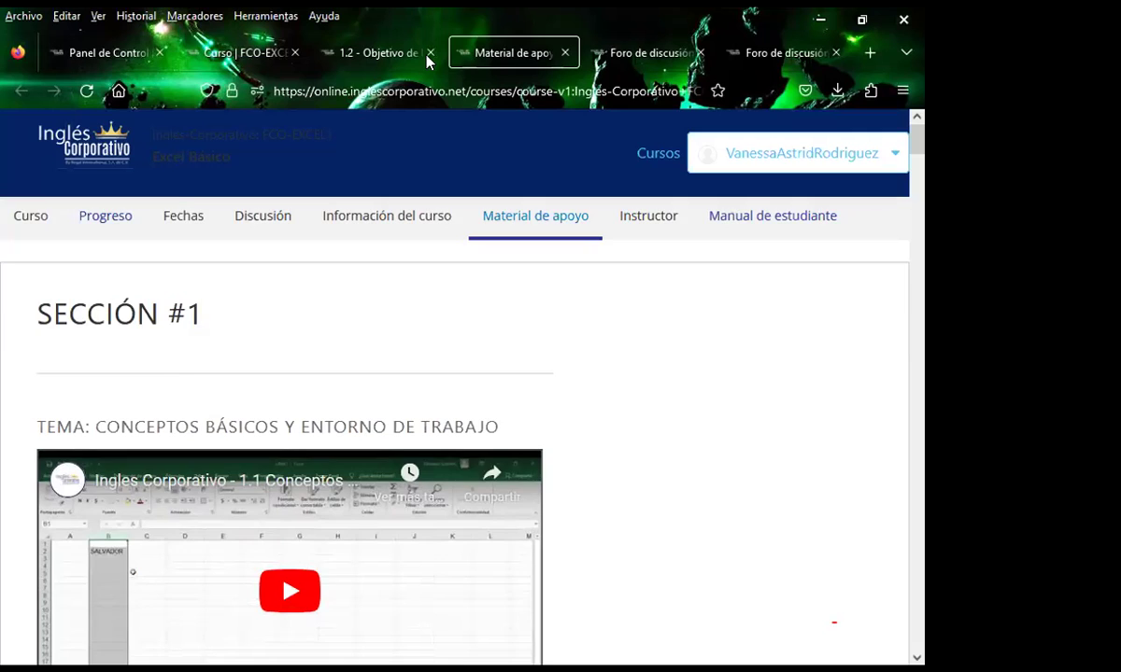
key(ctrl+w)
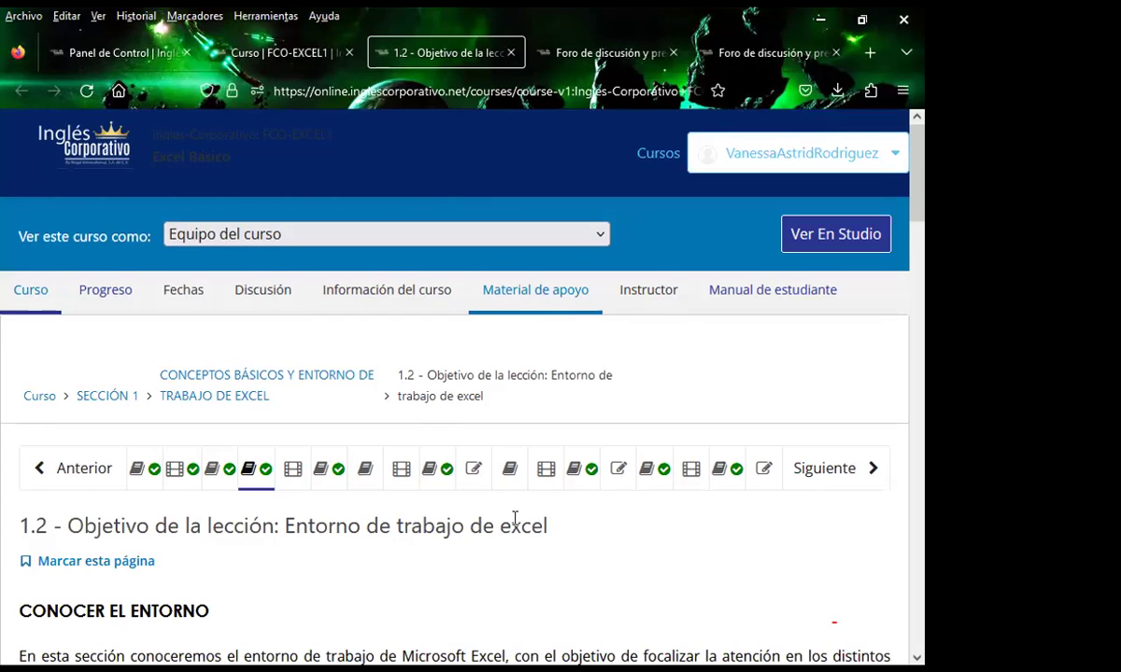
Show the class #1 forum with its pinned question about four Excel screen parts and its 16 replies.
scroll(448, 467, down, 3)
scroll(430, 467, up, 3)
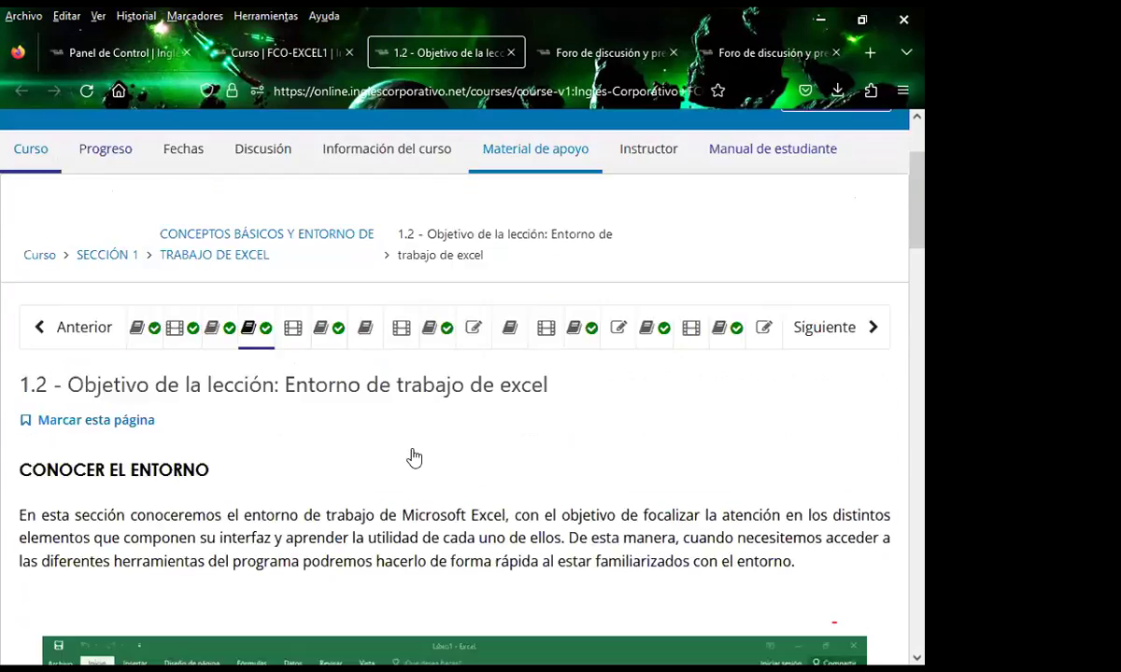
click(719, 52)
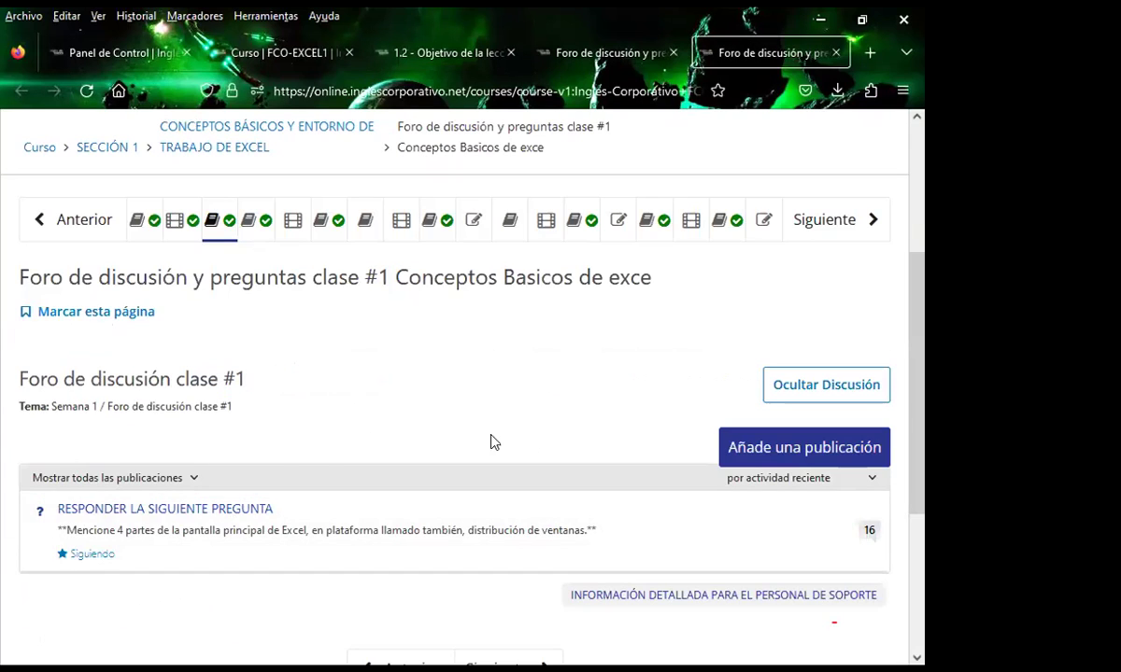
scroll(481, 434, down, 1)
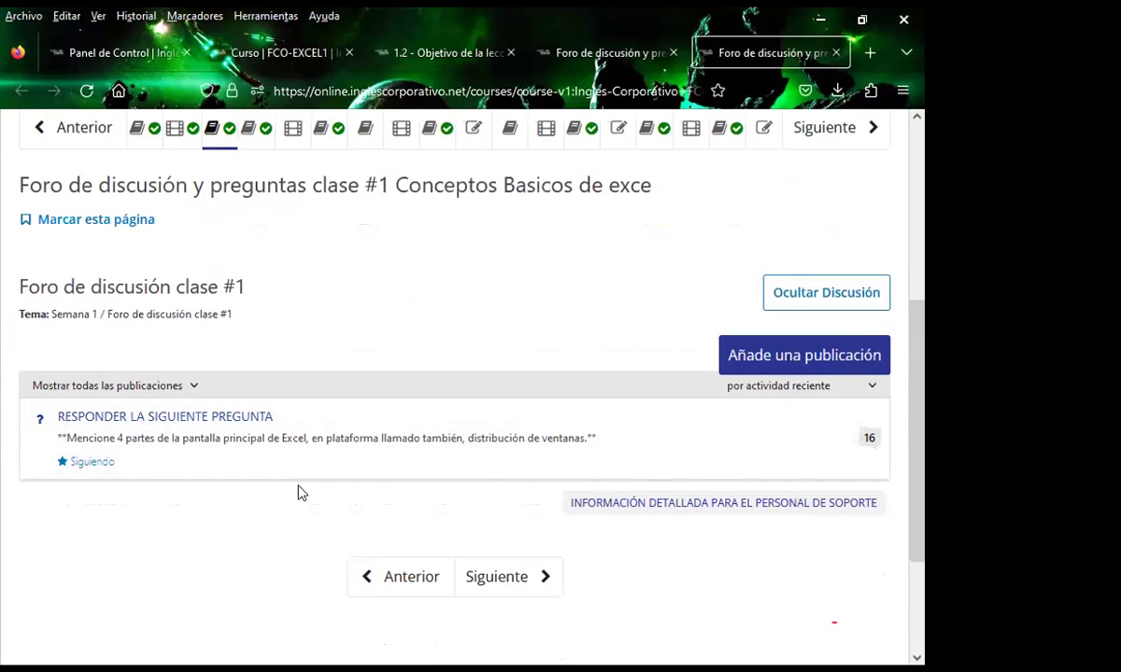
Switch to the 'PRESENTACIÓN_2_EXCEL_BASICO_1_21.03.2023' slideshow showing the 'SESIÓN: 2' slide.
click(555, 48)
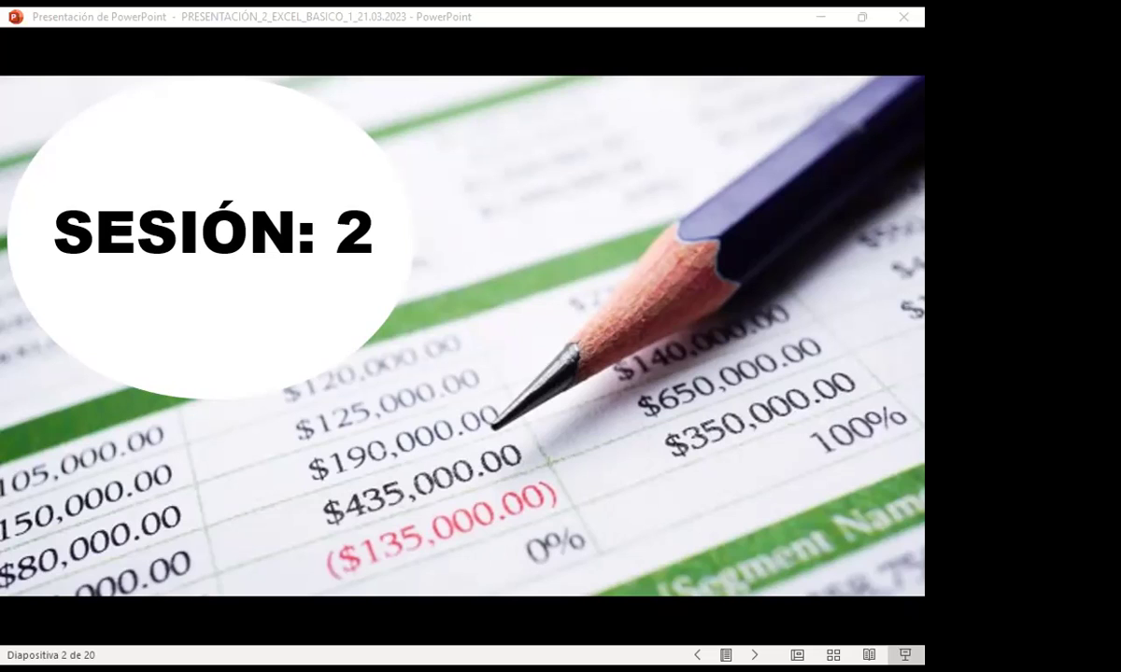
Advance the slideshow to slide 3, the AGENDA listing five items.
click(545, 330)
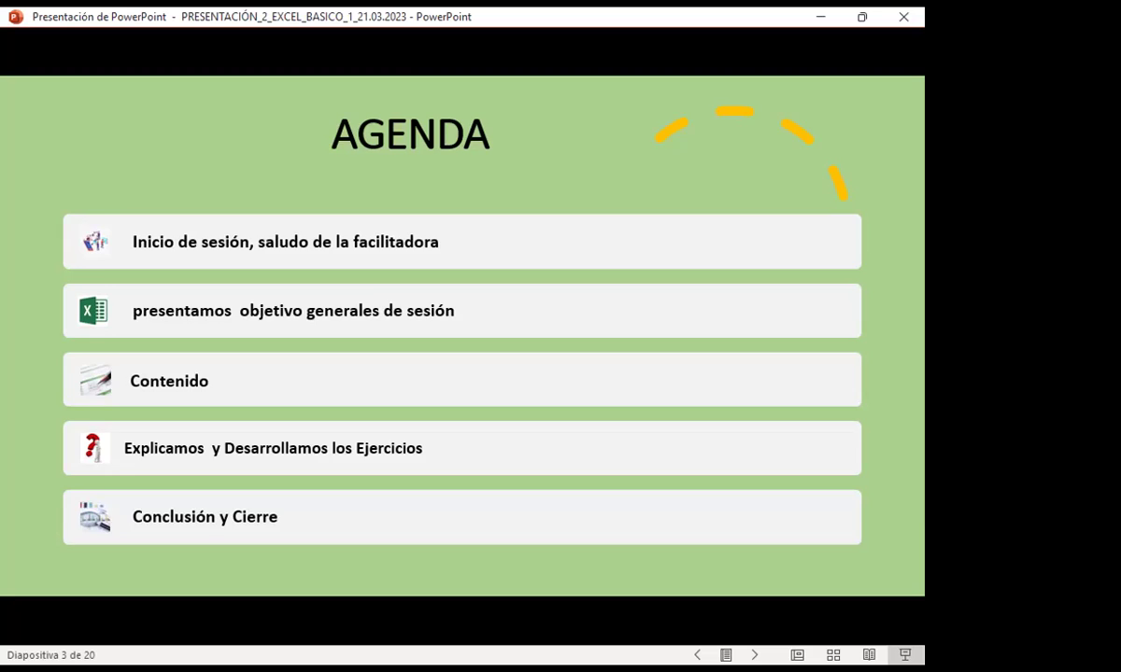
Advance the slideshow toward slide 4, the general objective on keyboard and mouse navigation.
key(Right)
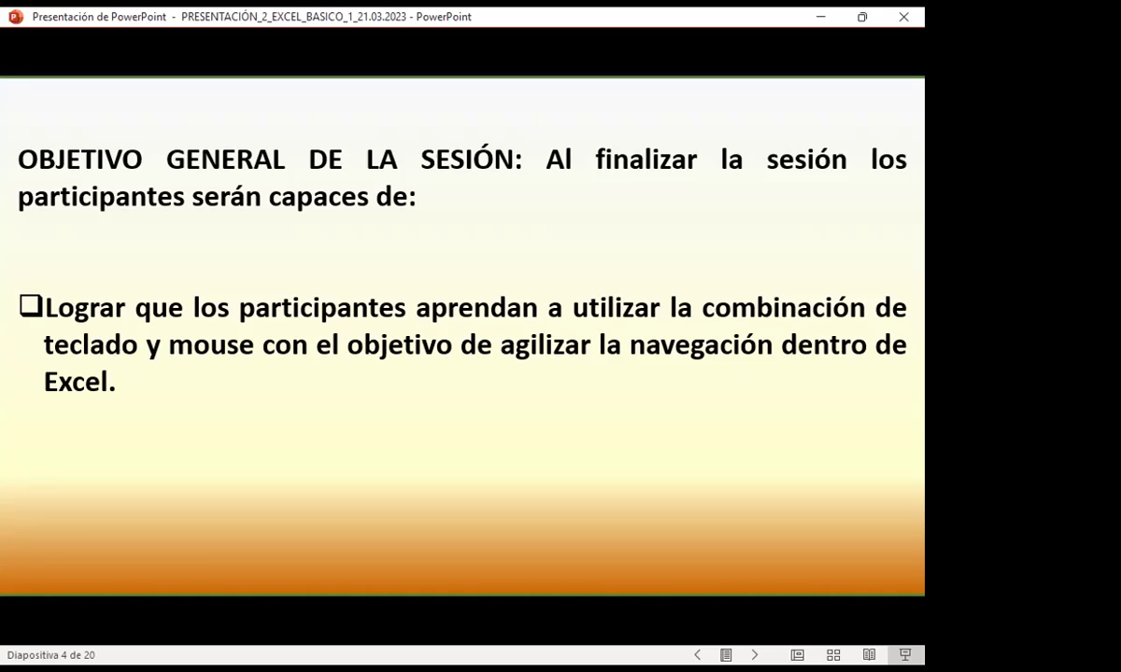
Advance the slideshow to slide 5, 'Pantalla inicial de Excel'.
key(Right)
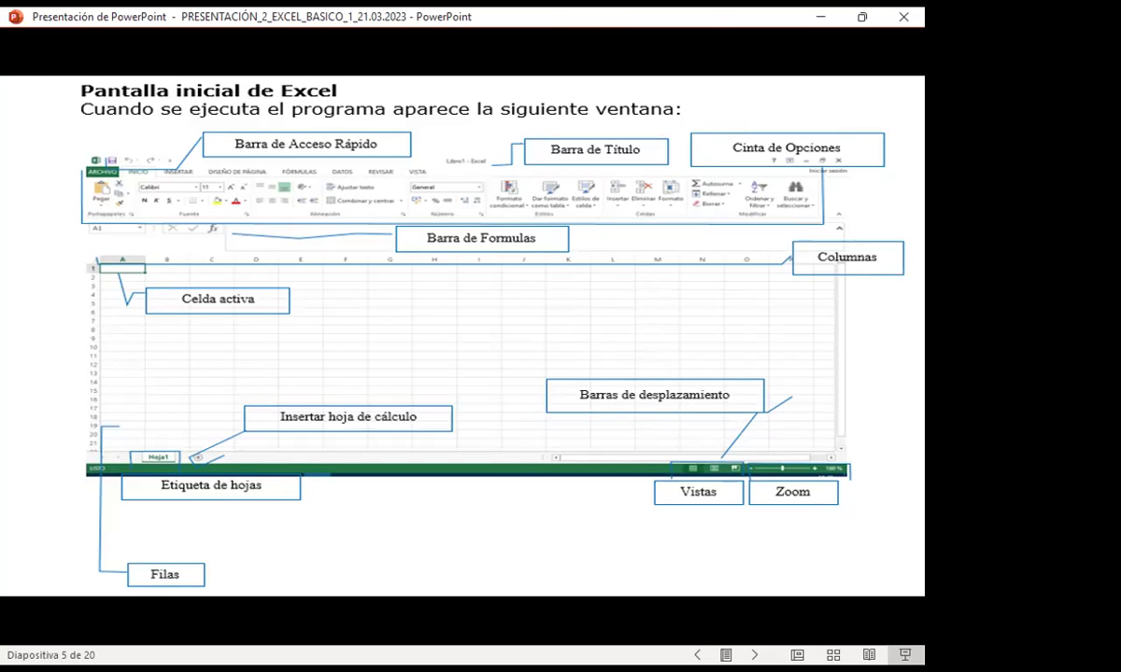
Switch from the slideshow to the blank Excel workbook and select cell D16.
scroll(364, 393, down, 1)
scroll(457, 467, up, 1)
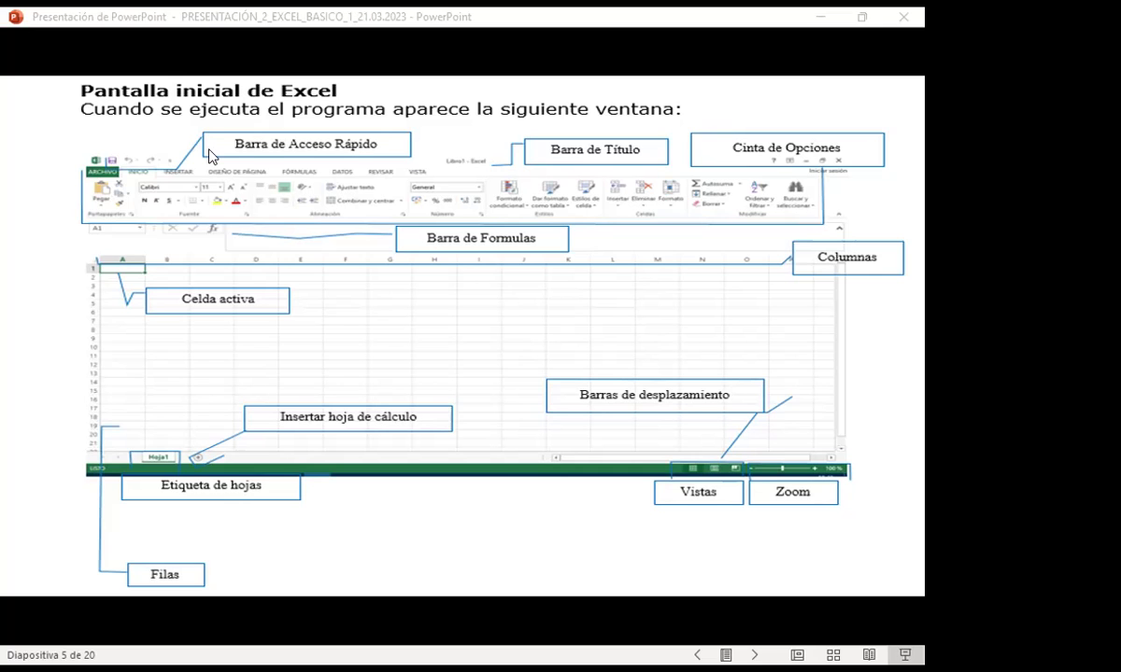
key(alt+Tab)
click(308, 490)
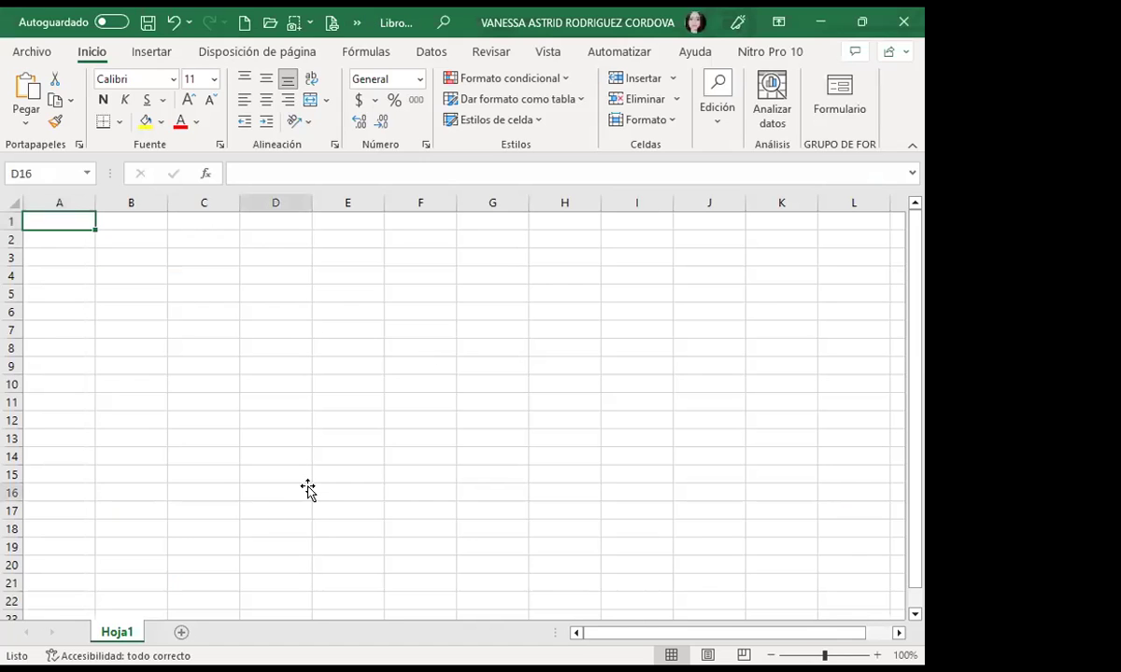
Open Excel's Inicio page of new and recent workbooks, then leave it for Libro1.
click(28, 54)
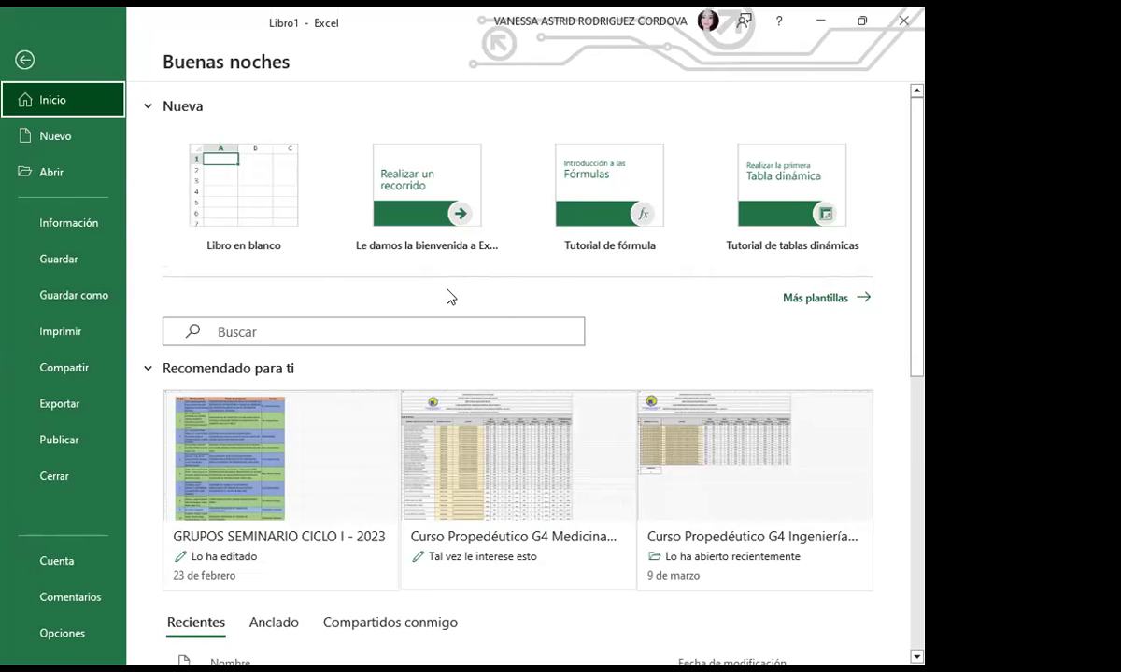
click(24, 60)
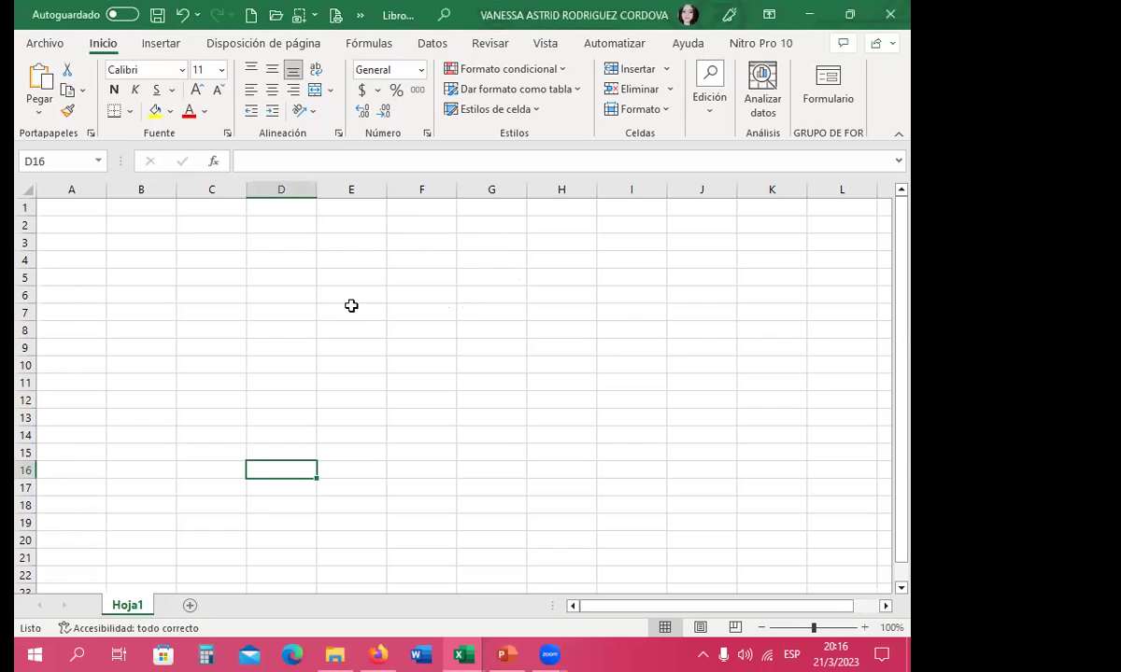
Close the current workbook and create a new blank workbook with Ctrl+N, selecting cell F8.
click(890, 14)
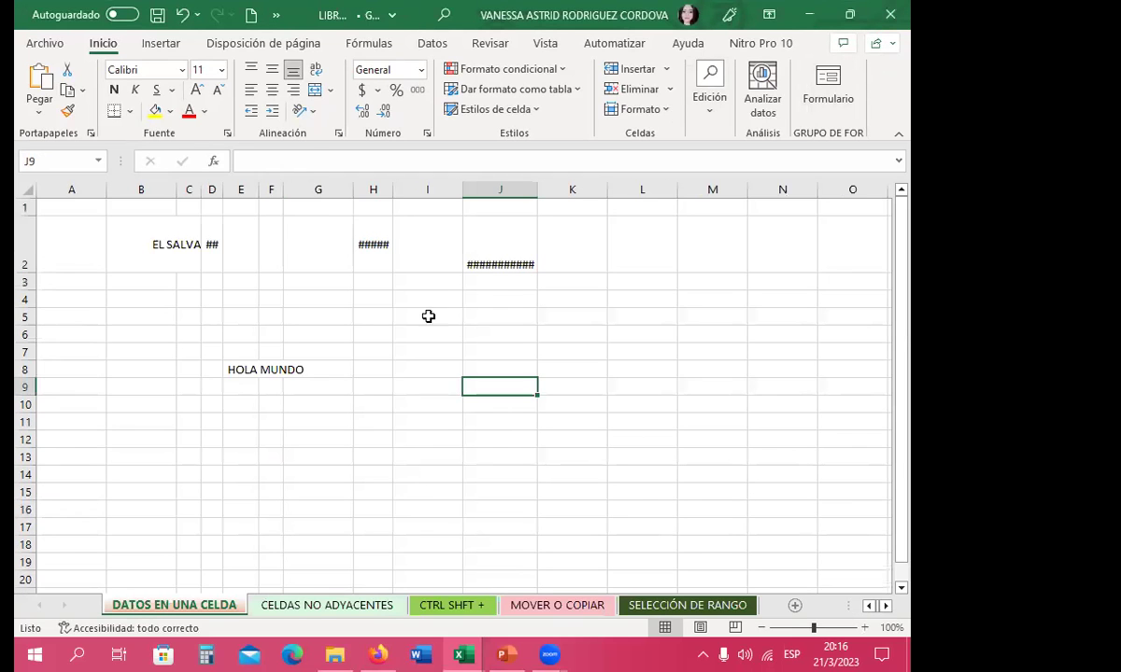
right_click(459, 652)
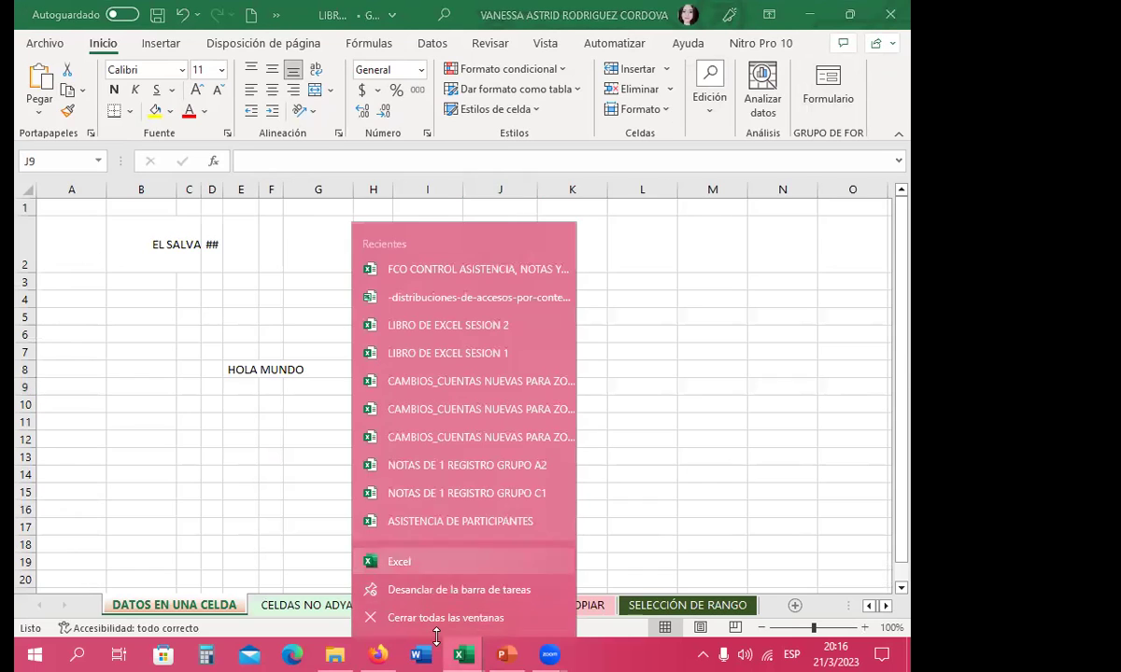
click(383, 559)
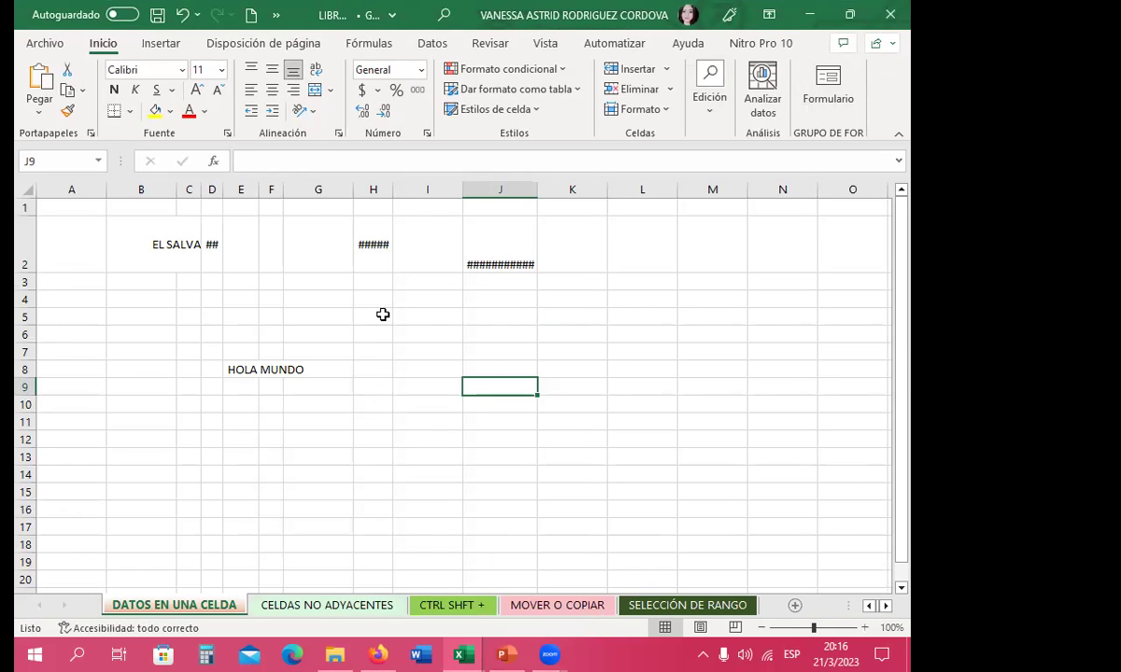
key(ctrl+n)
click(392, 330)
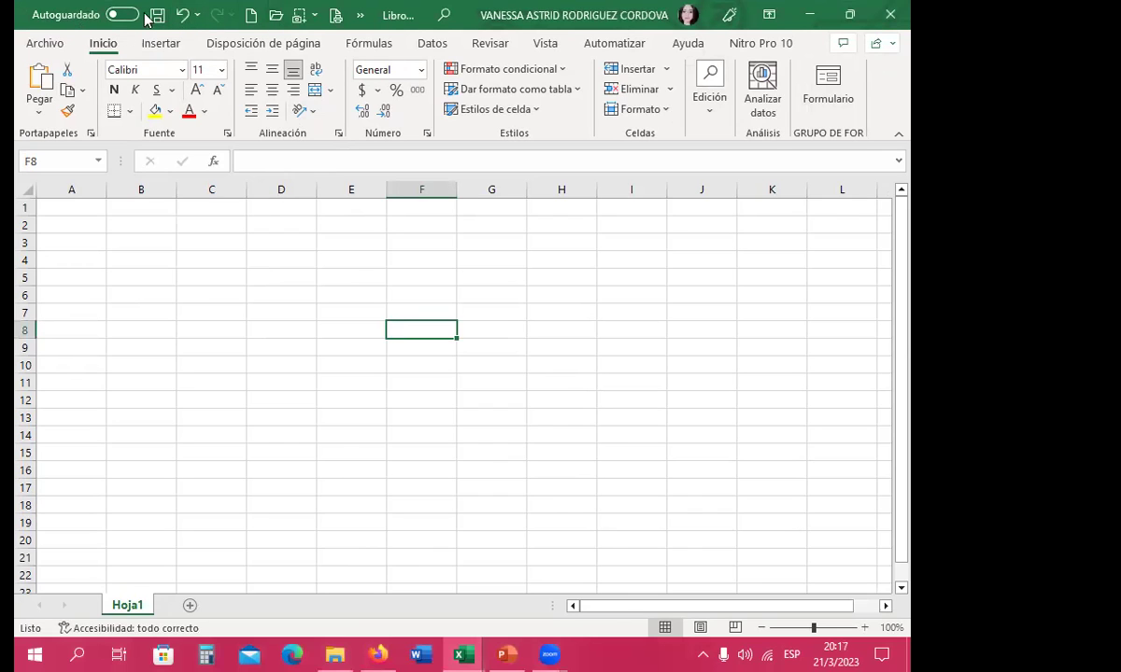
Untick 'Mostrar la pantalla Inicio' in Excel's General options and confirm with Aceptar.
click(359, 16)
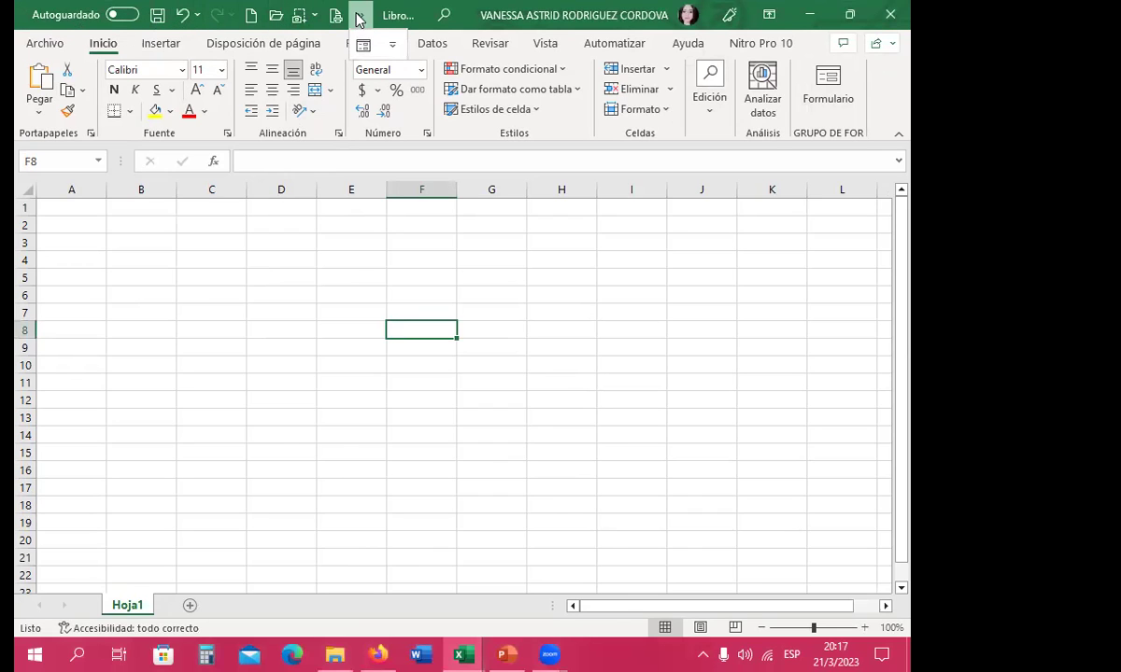
click(392, 45)
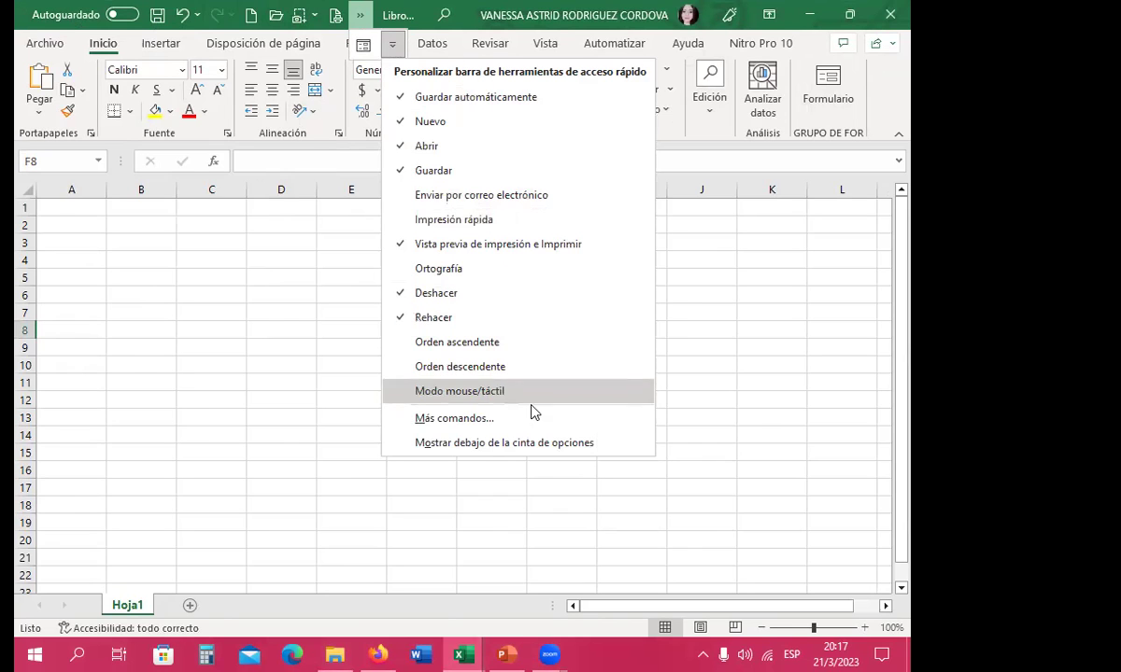
click(478, 423)
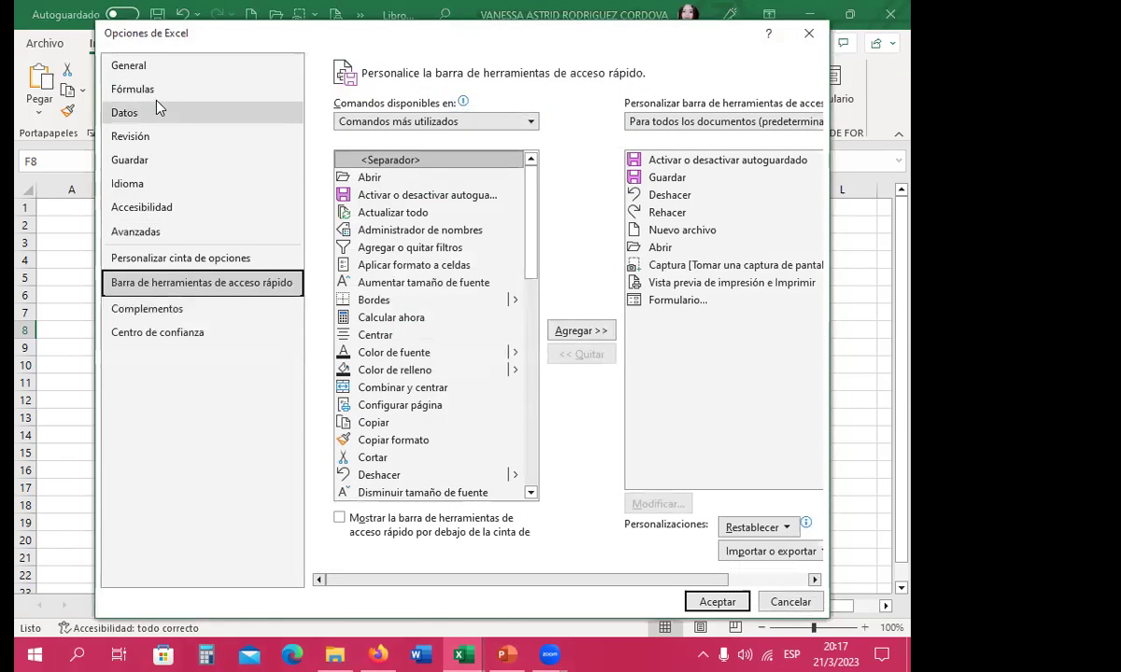
click(110, 65)
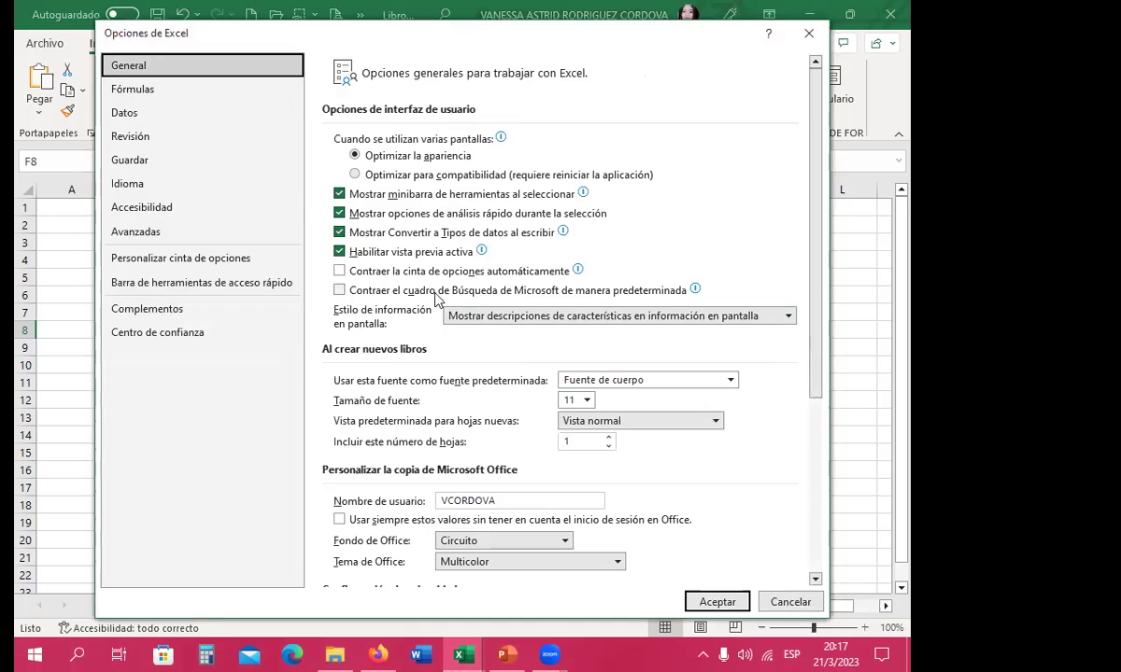
scroll(487, 402, down, 1)
scroll(487, 401, down, 1)
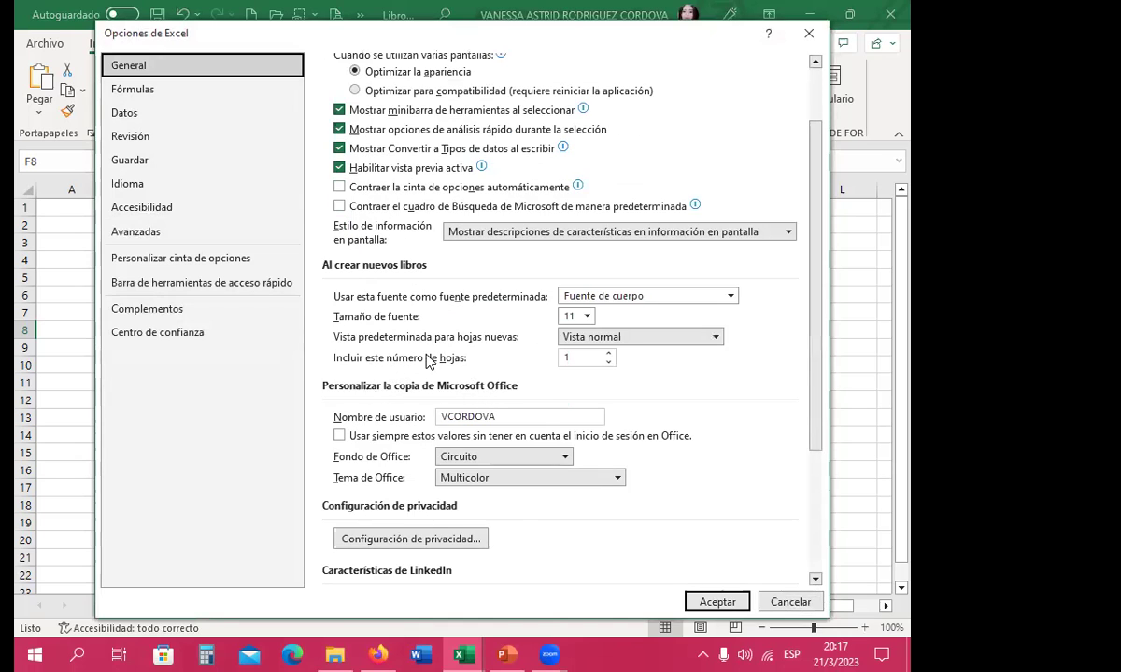
scroll(428, 362, up, 2)
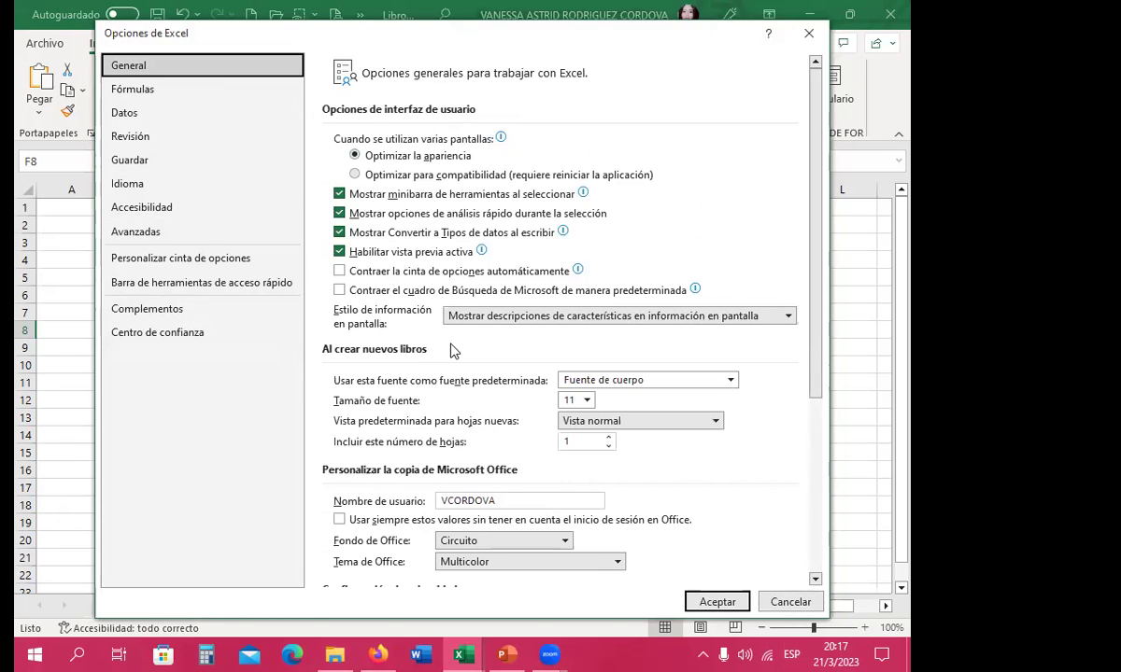
scroll(454, 350, down, 2)
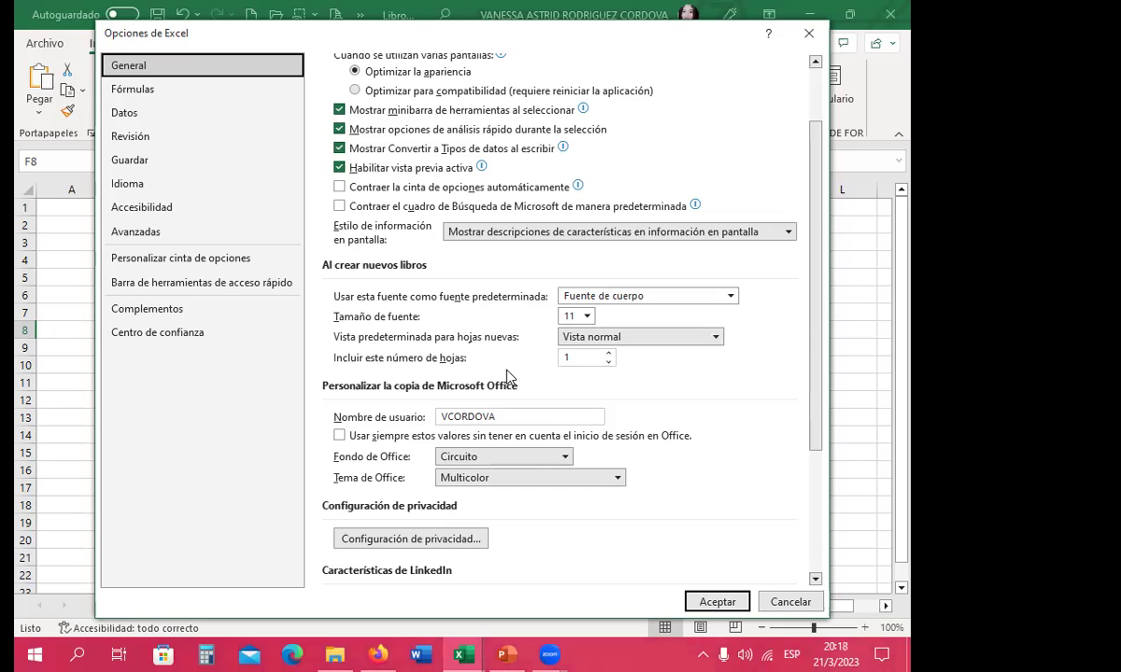
scroll(507, 374, down, 3)
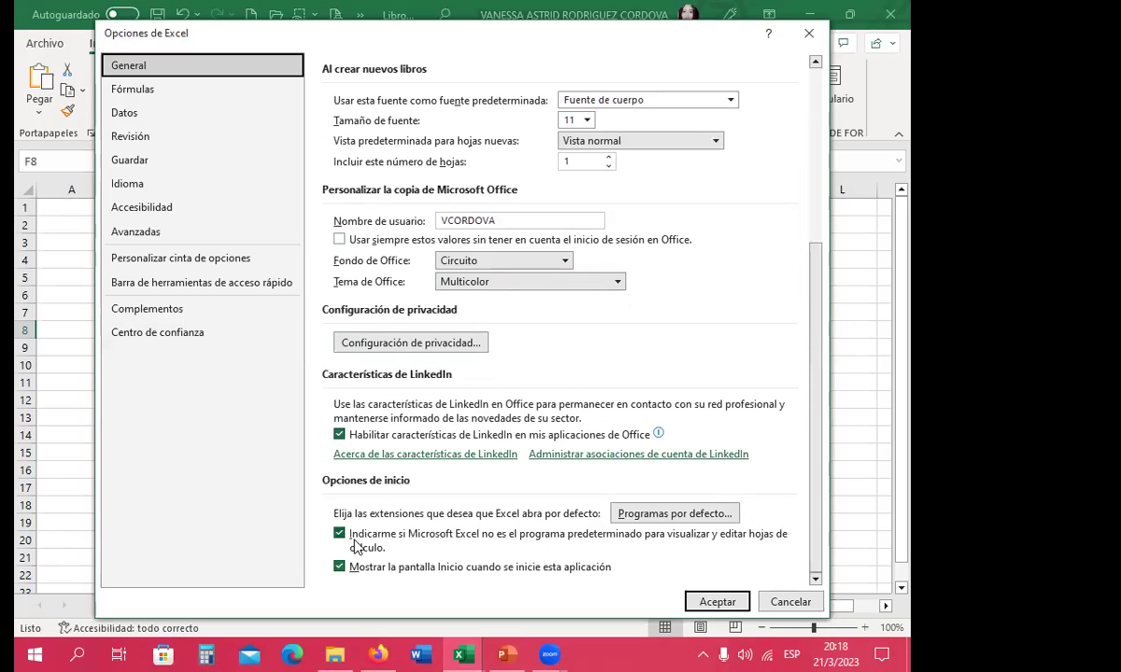
click(339, 567)
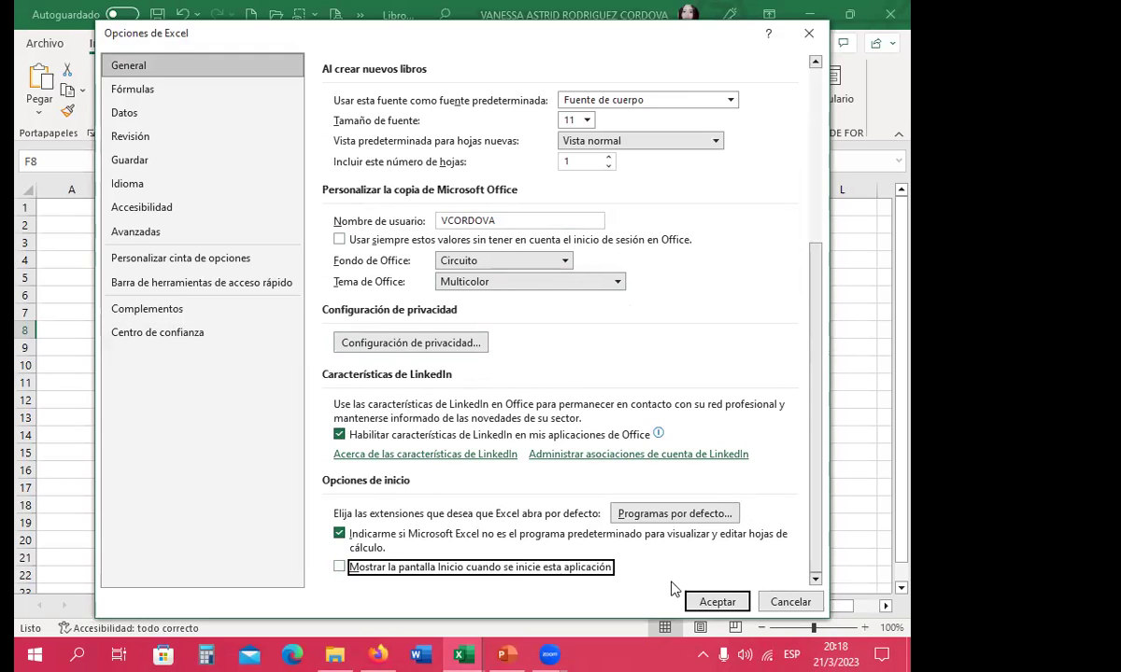
click(704, 602)
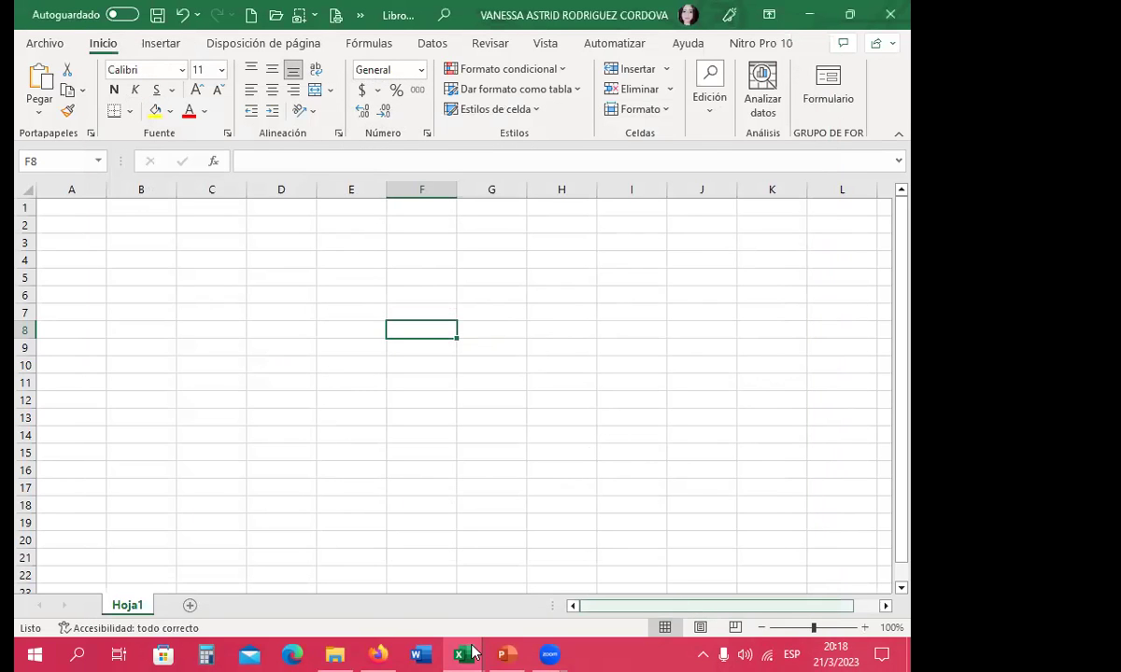
Close both Excel workbooks and relaunch Excel from the taskbar, opening straight to Libro1.
click(903, 17)
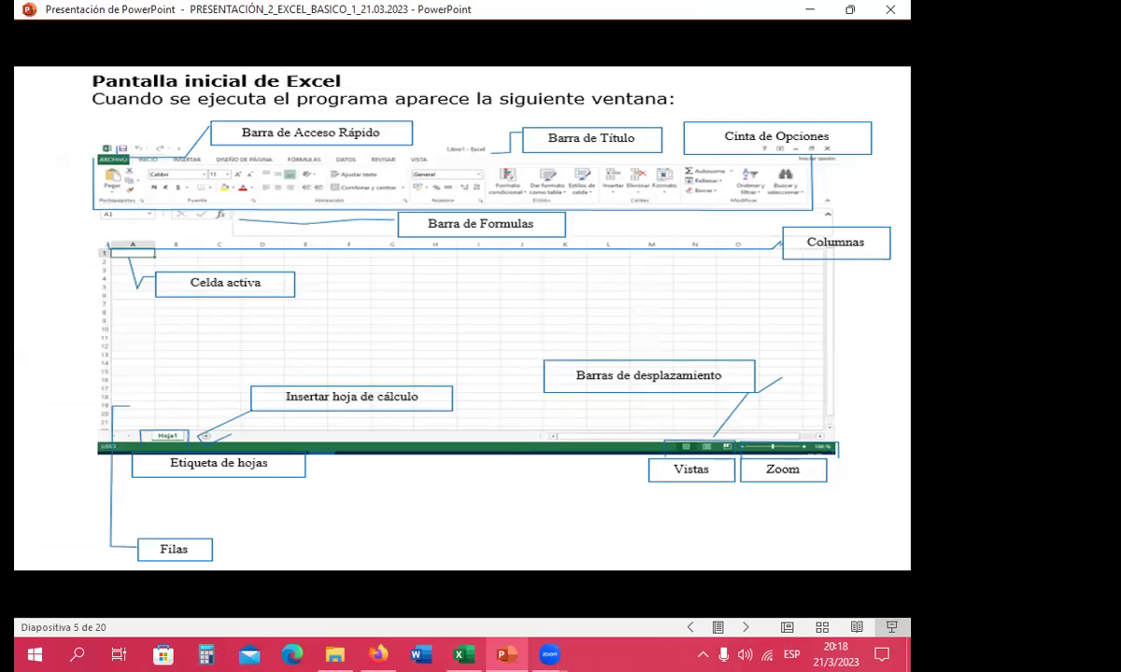
click(463, 654)
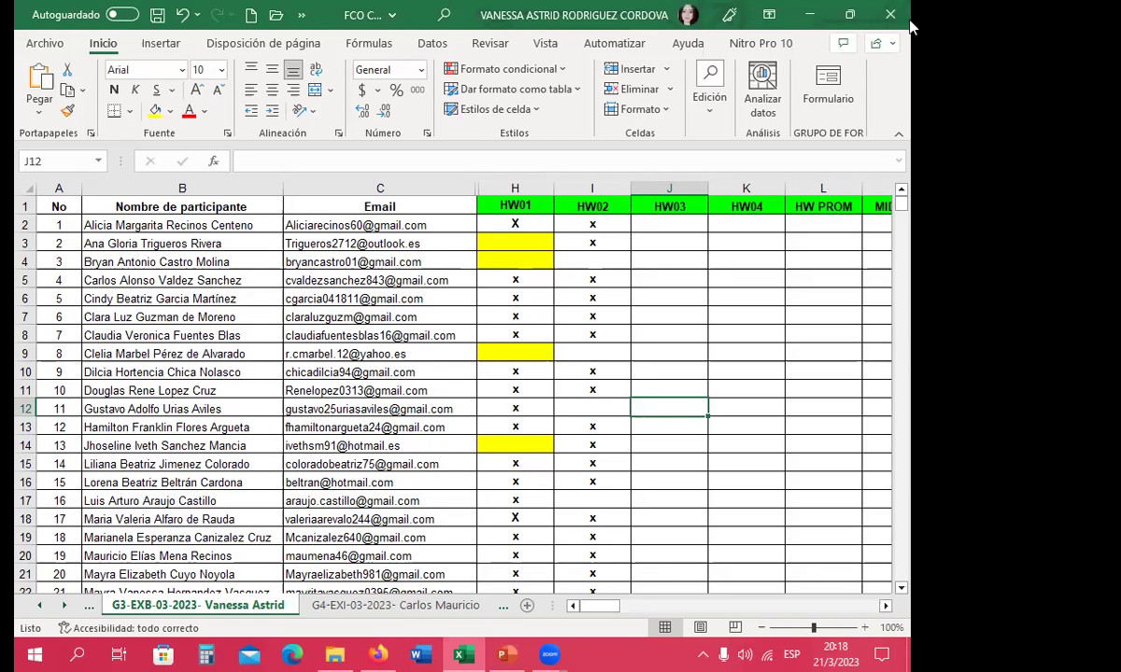
click(808, 14)
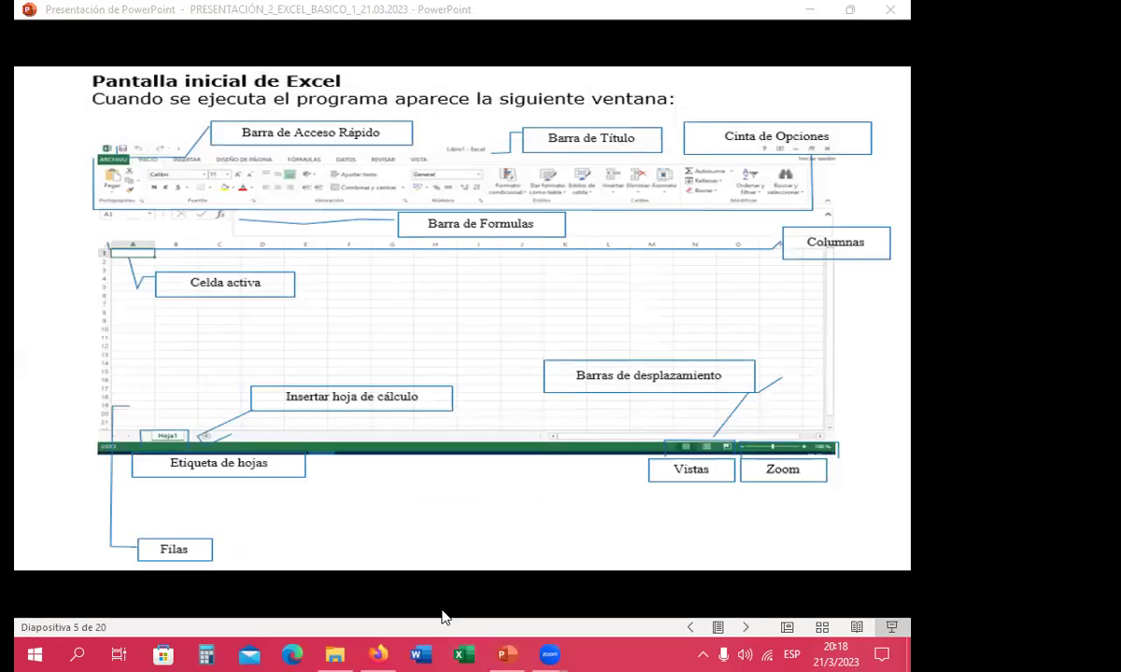
click(464, 655)
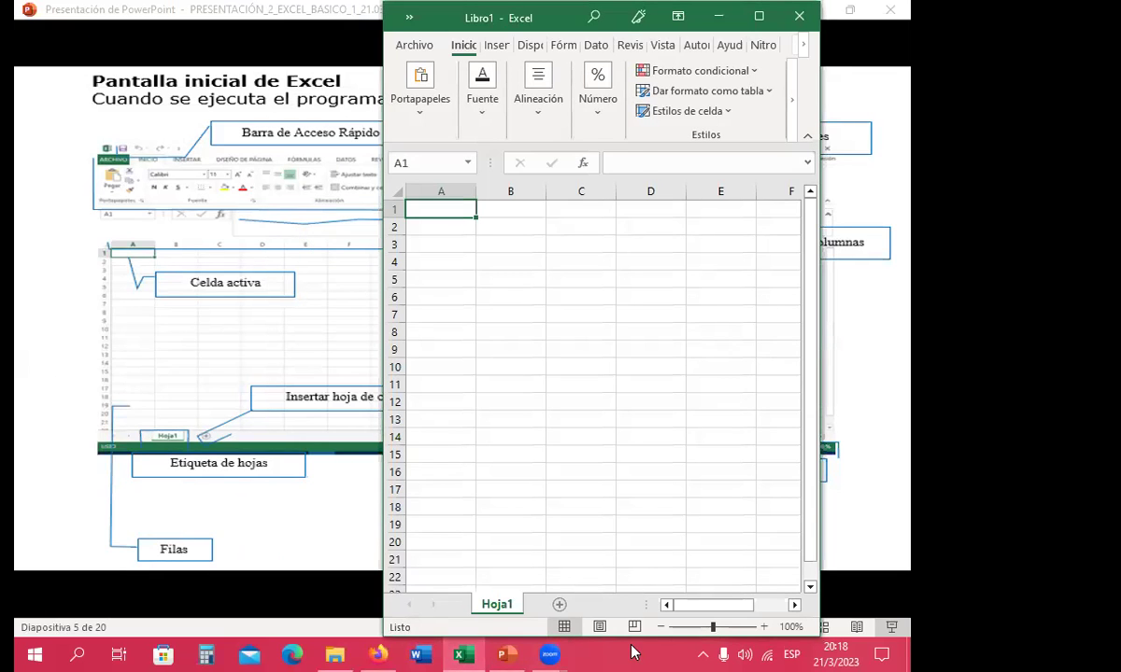
Re-tick 'Mostrar la pantalla Inicio' in General options, confirm with Aceptar, and close Excel.
click(759, 16)
click(335, 276)
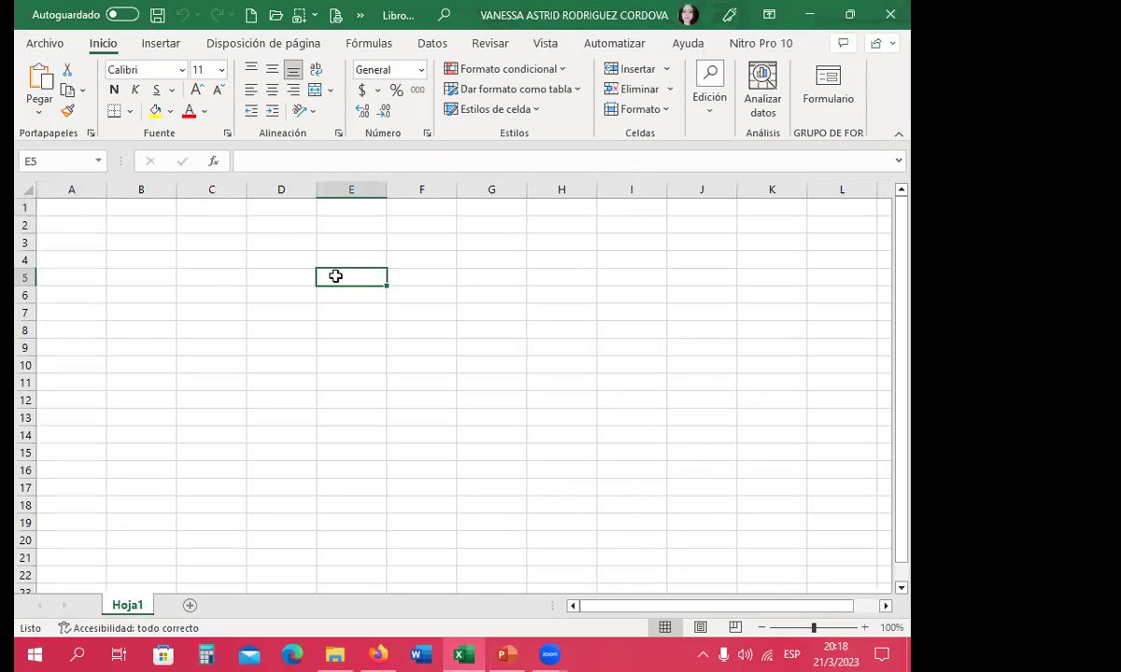
click(359, 15)
click(393, 44)
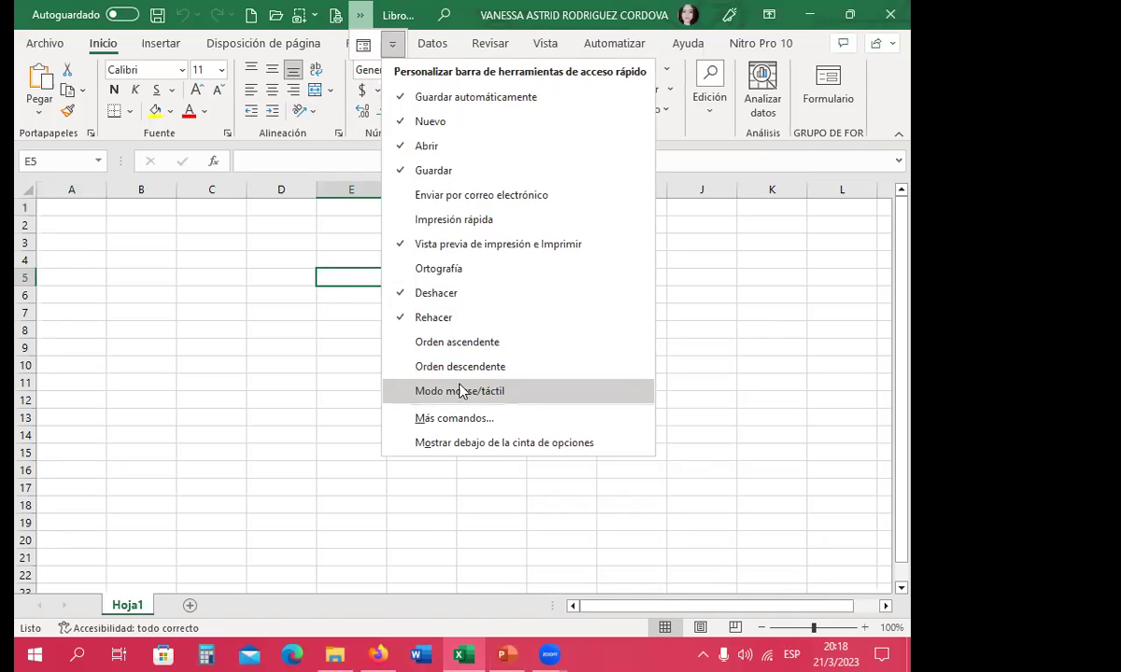
click(341, 338)
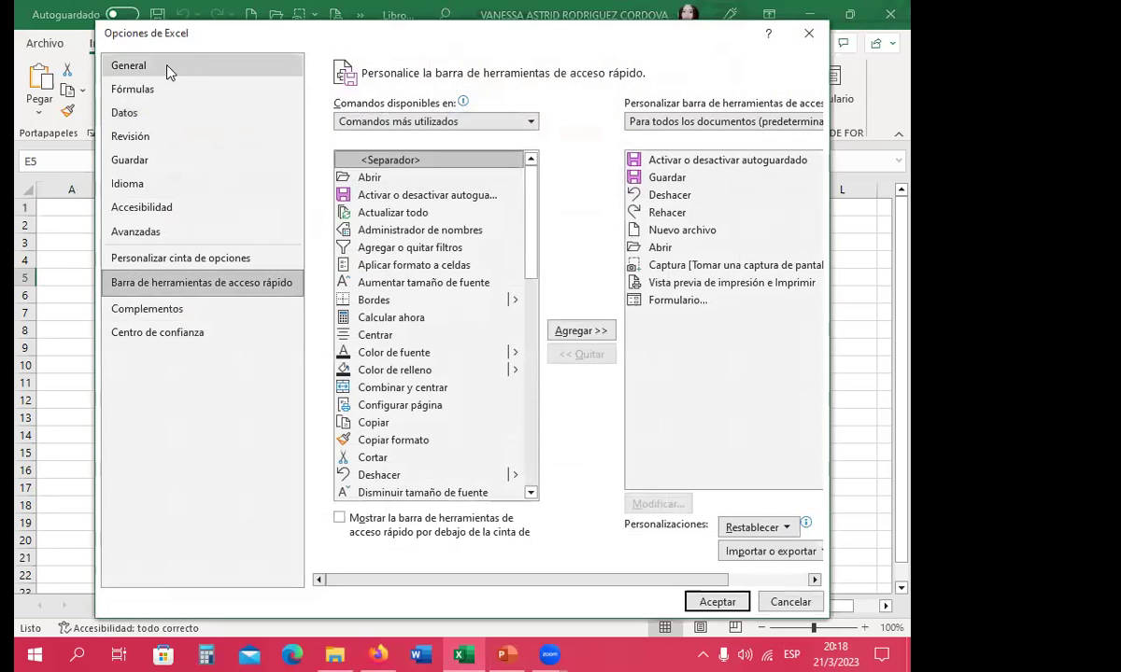
click(156, 61)
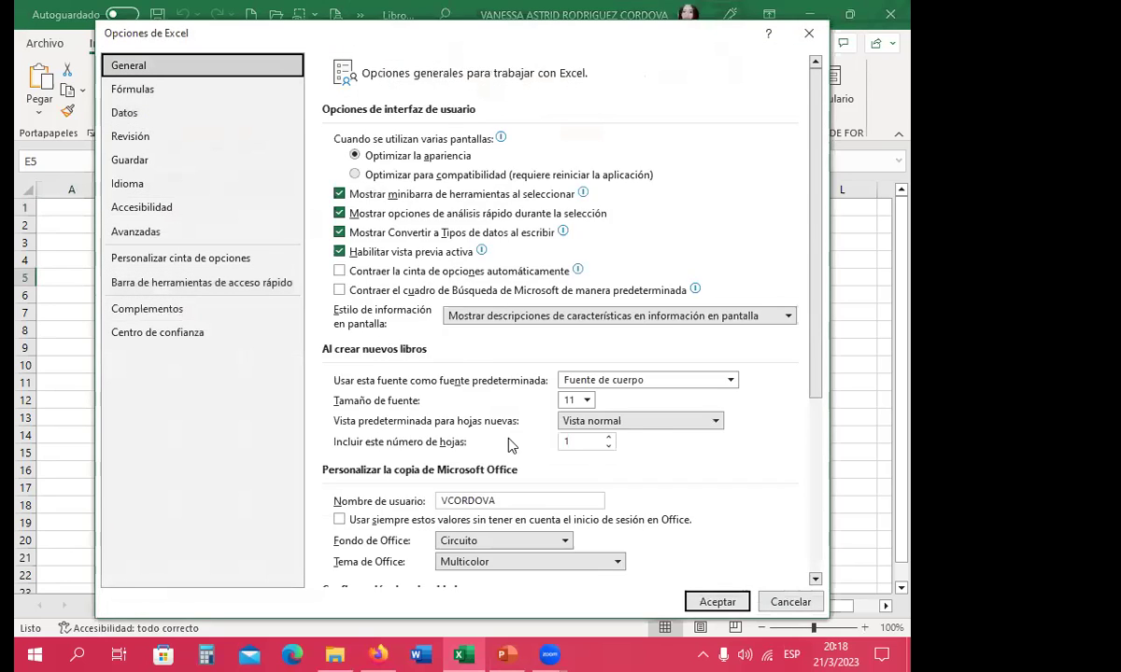
scroll(477, 410, down, 5)
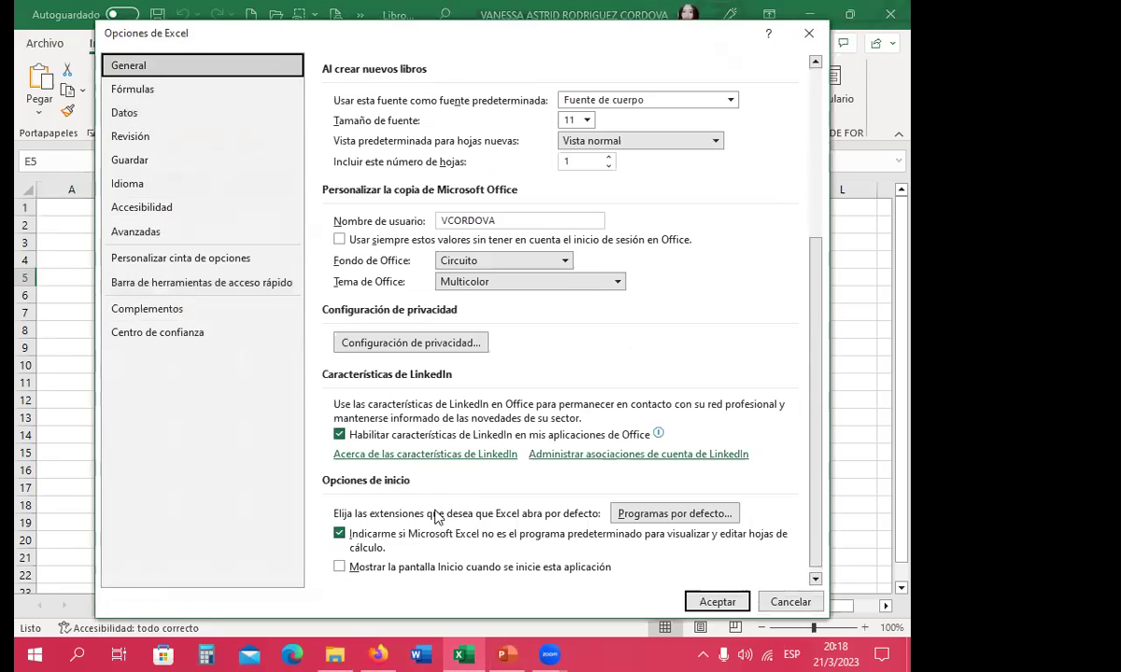
click(339, 568)
click(709, 601)
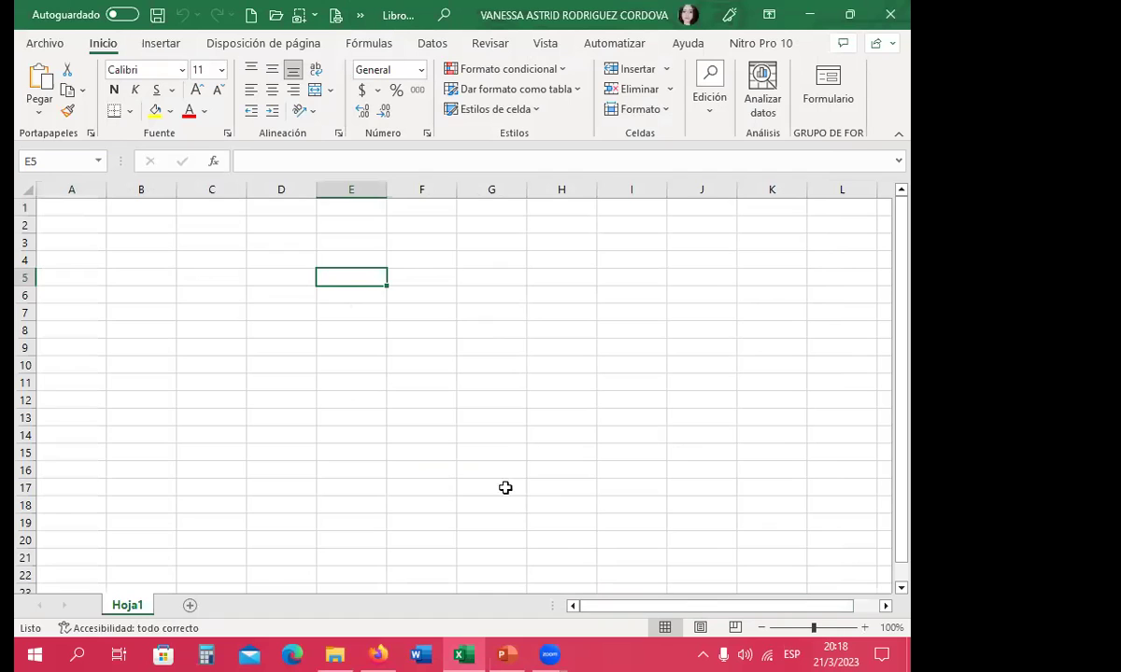
click(890, 14)
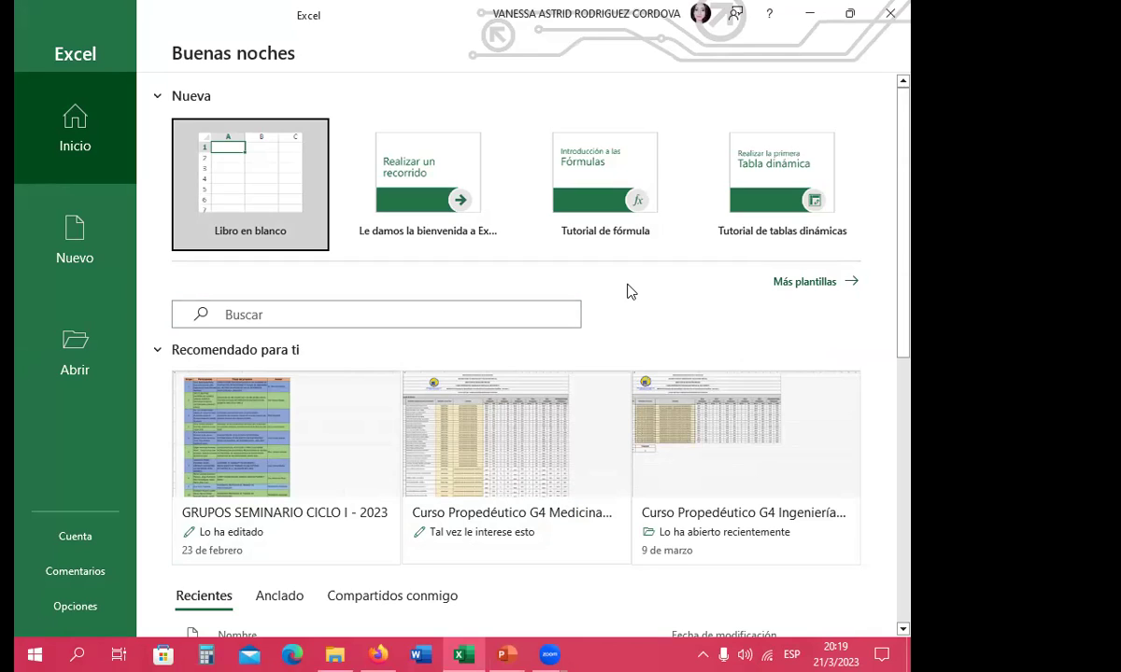
Choose 'Libro en blanco' on the start screen to open an empty Hoja1 workbook.
click(204, 180)
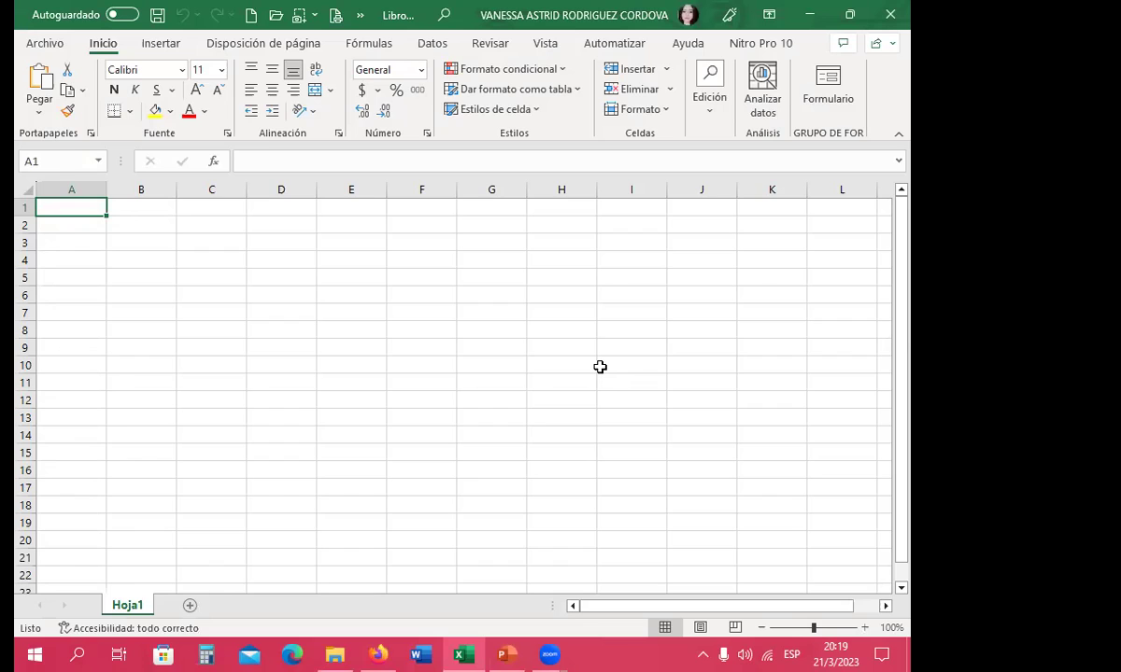
click(360, 14)
click(392, 44)
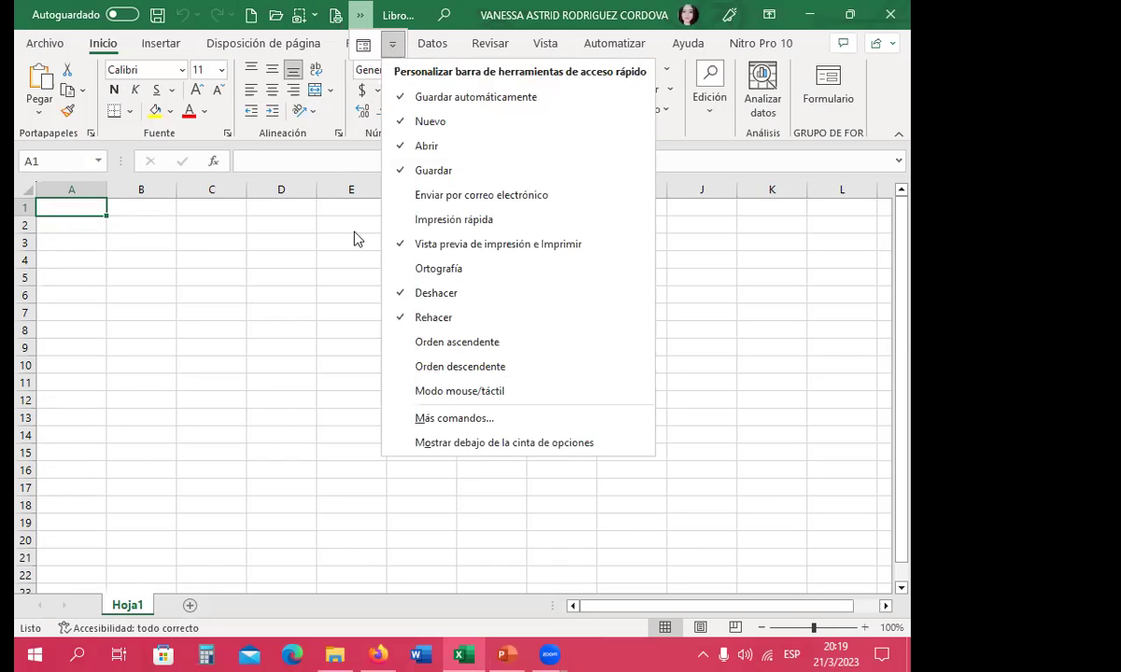
click(442, 420)
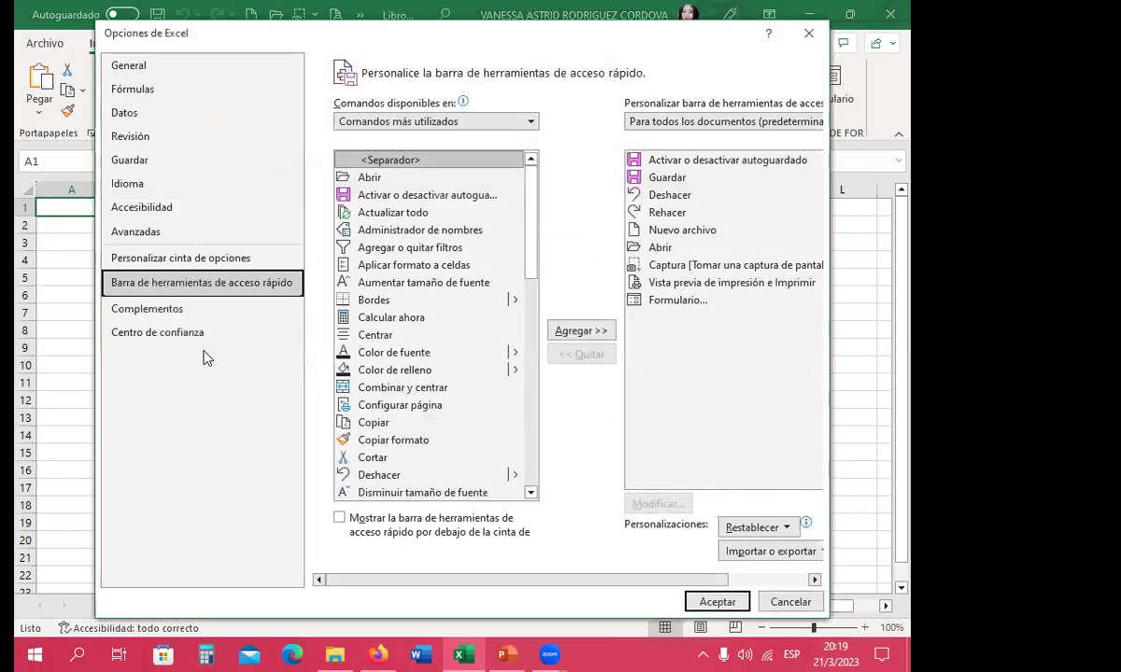
click(130, 65)
scroll(346, 374, down, 3)
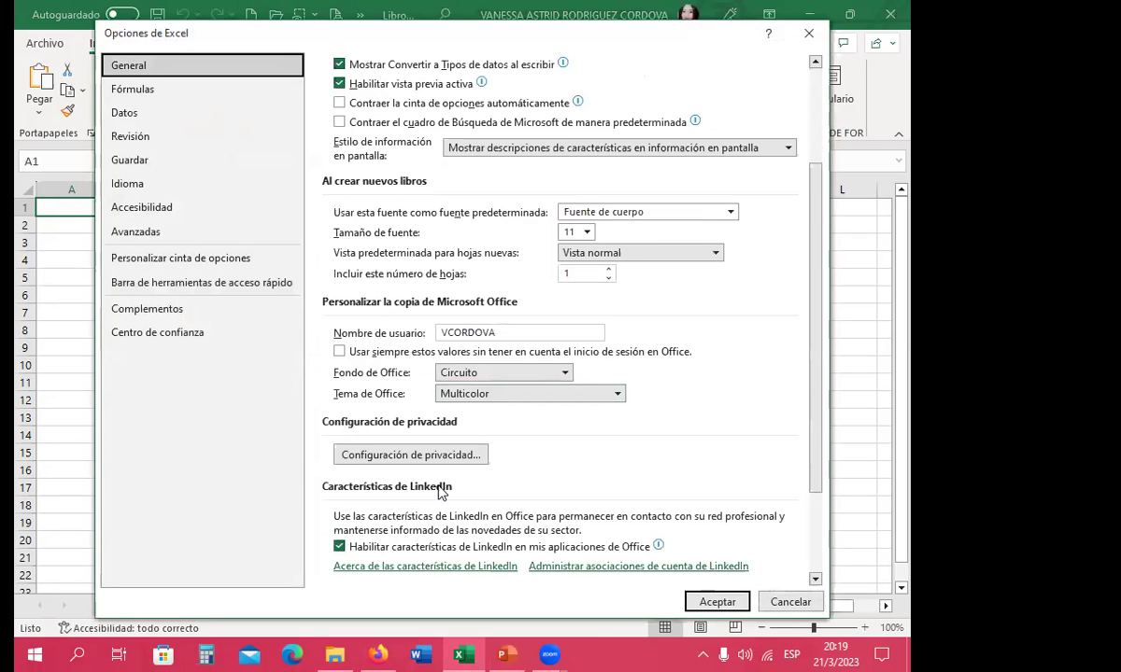
scroll(346, 467, down, 2)
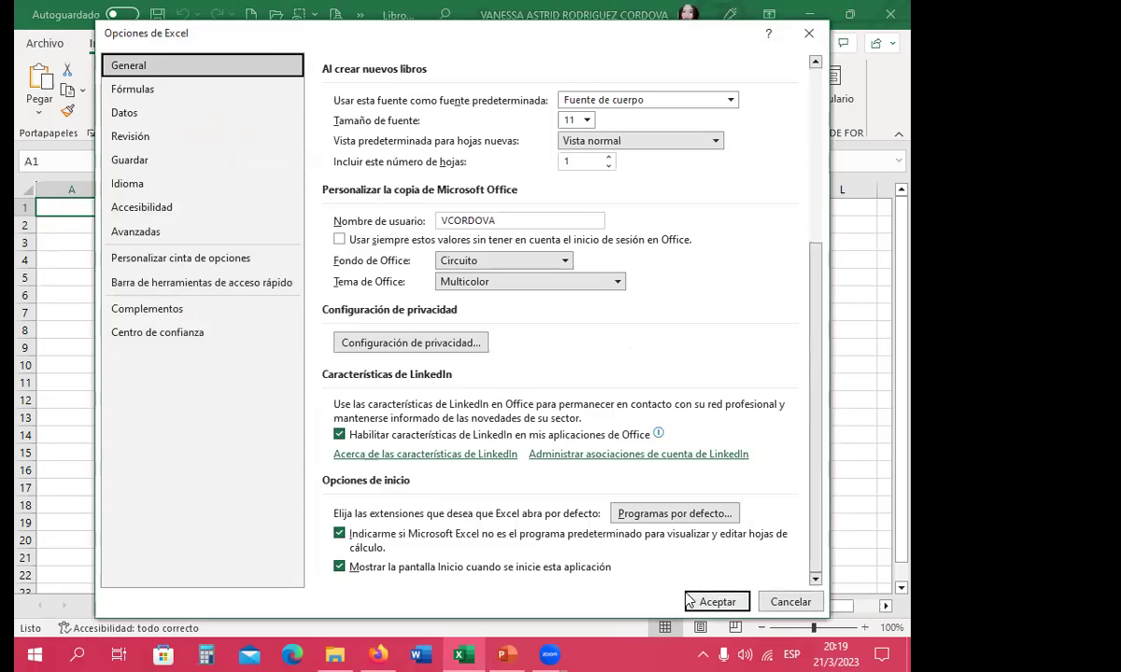
click(700, 601)
click(421, 382)
Close the blank workbook and scroll through the Nuevo template gallery.
click(890, 14)
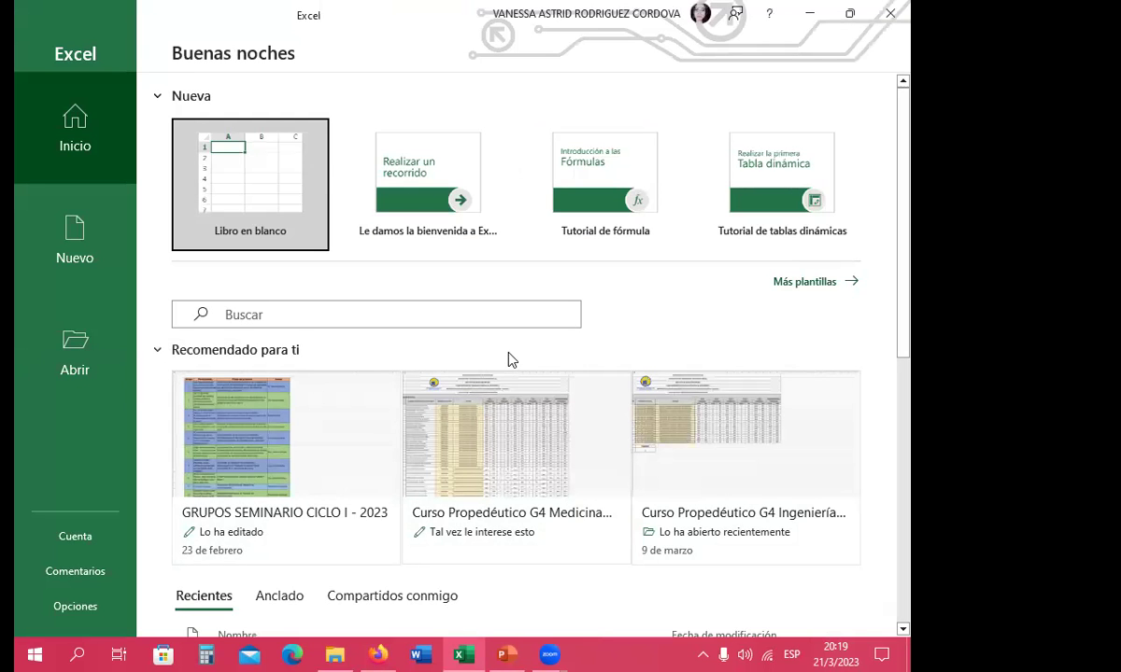
click(847, 284)
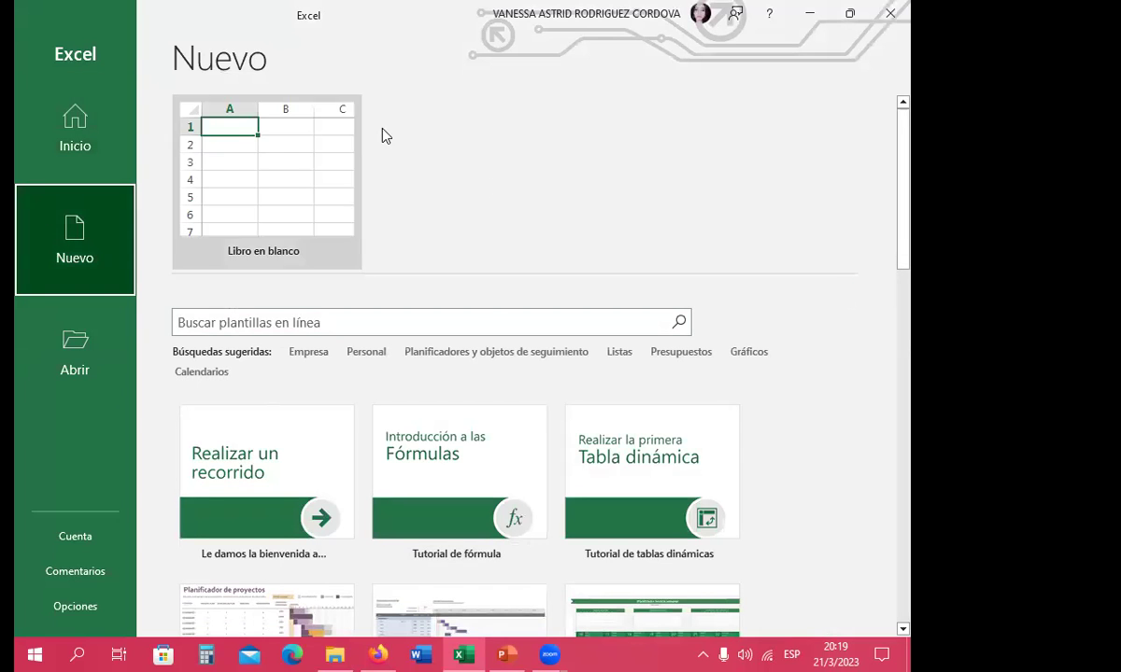
scroll(781, 456, down, 3)
scroll(806, 443, down, 1)
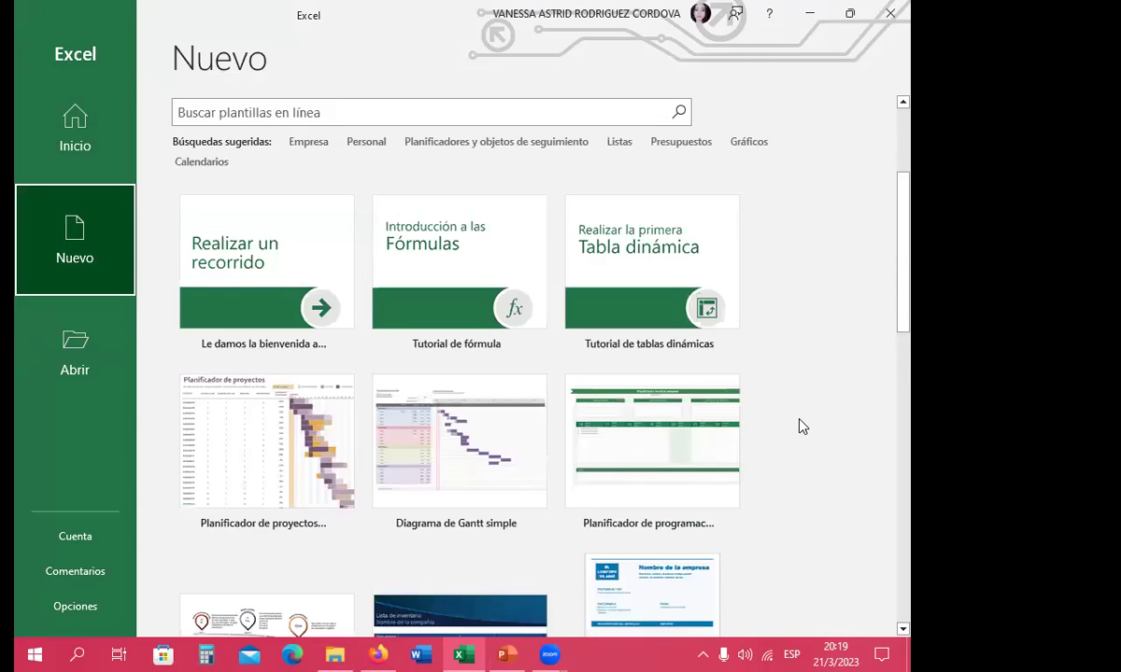
scroll(767, 417, down, 2)
scroll(775, 423, down, 2)
scroll(780, 427, down, 2)
scroll(781, 430, down, 2)
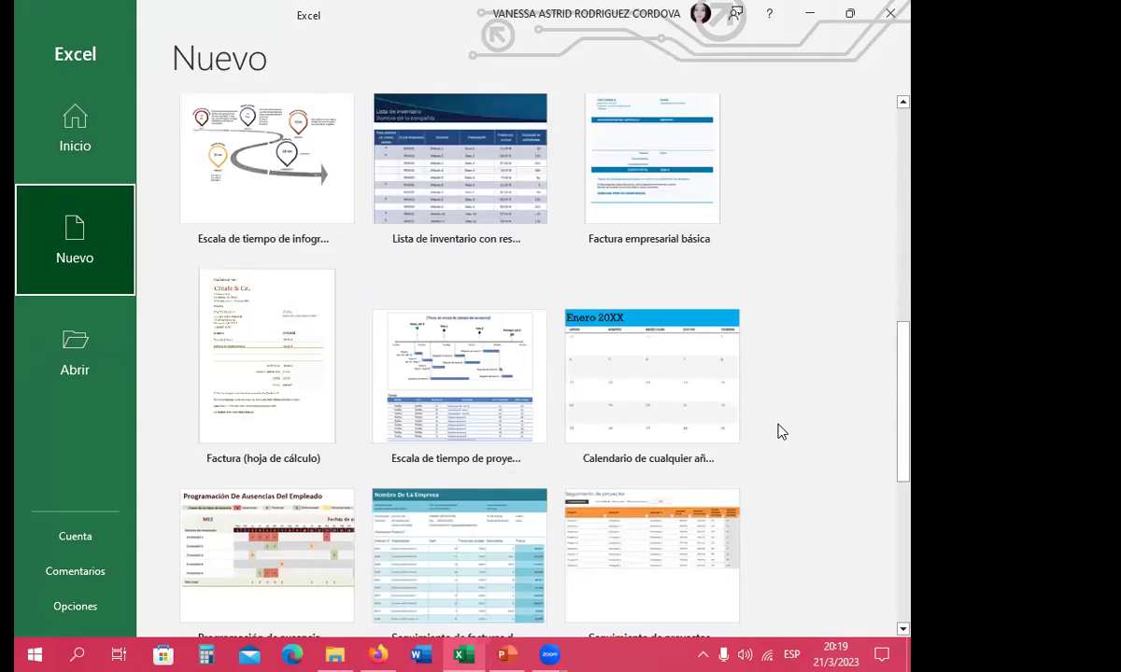
scroll(781, 431, down, 5)
scroll(779, 430, down, 2)
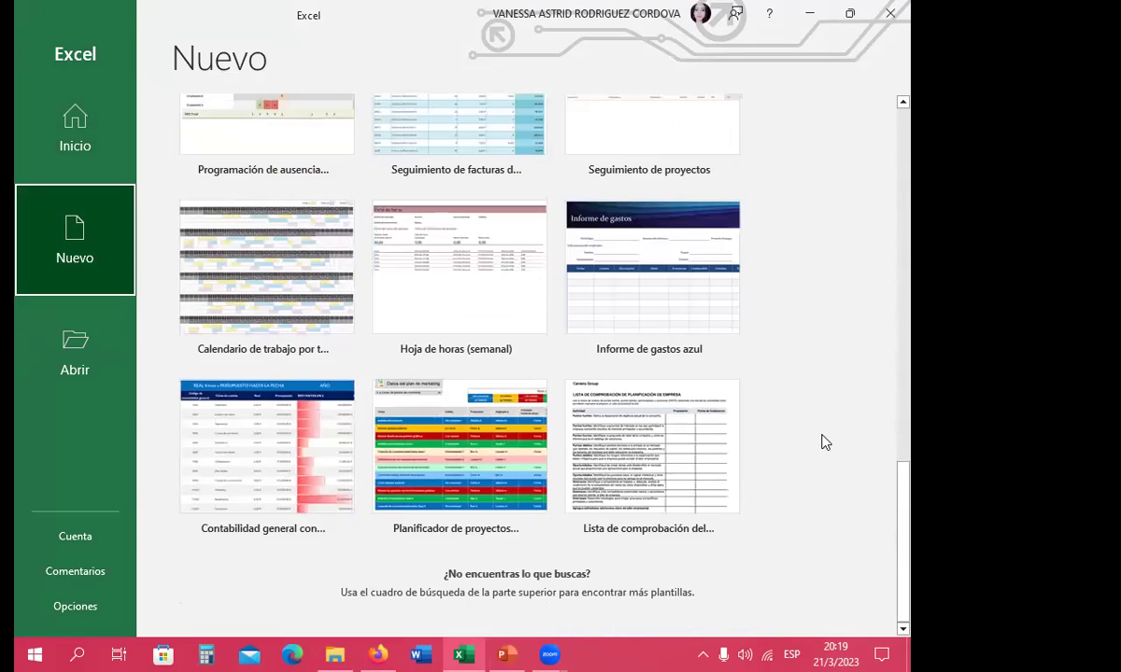
scroll(813, 437, up, 2)
scroll(809, 423, up, 3)
scroll(830, 416, up, 1)
scroll(849, 416, up, 3)
scroll(845, 412, up, 5)
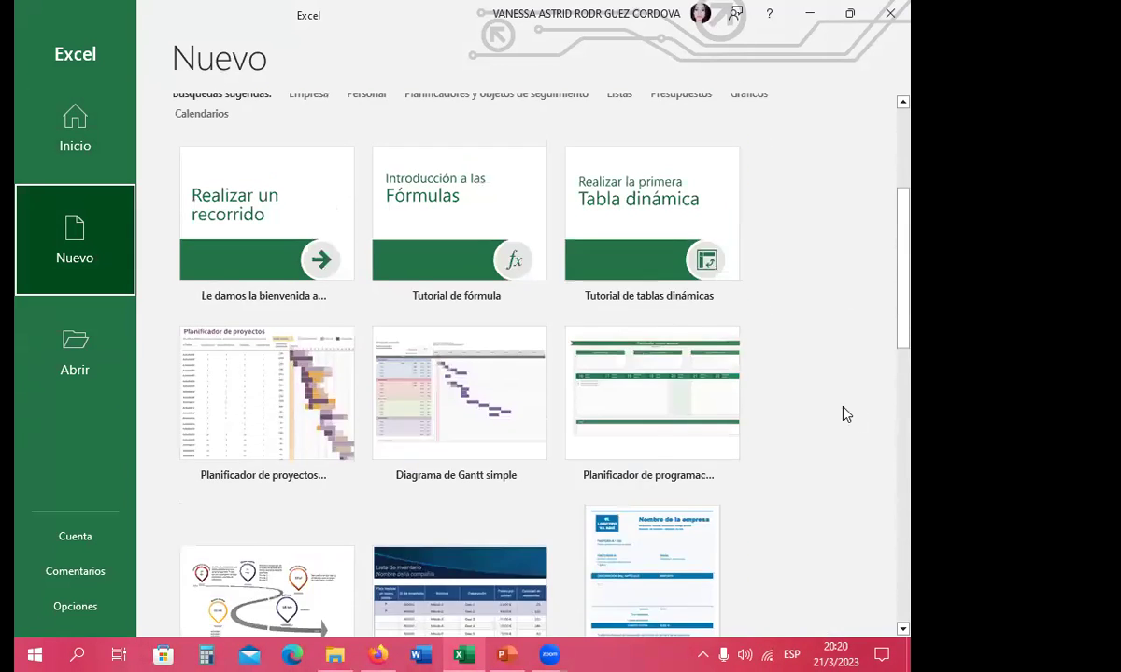
scroll(844, 401, up, 2)
scroll(850, 382, up, 2)
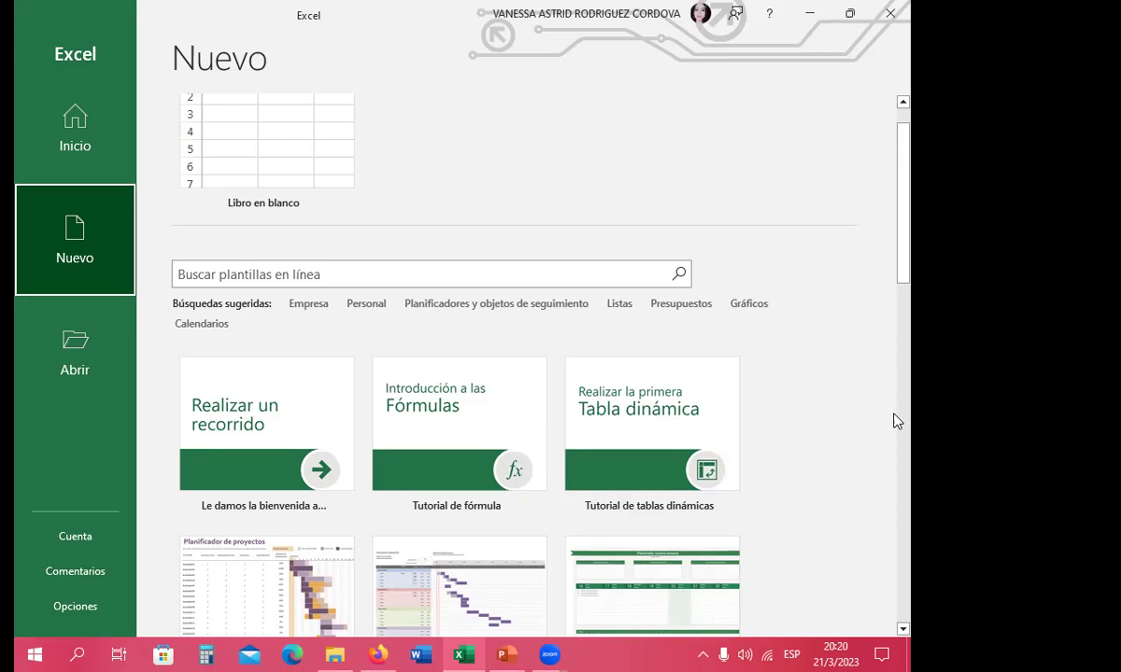
scroll(878, 420, down, 2)
scroll(861, 422, down, 3)
scroll(854, 416, down, 3)
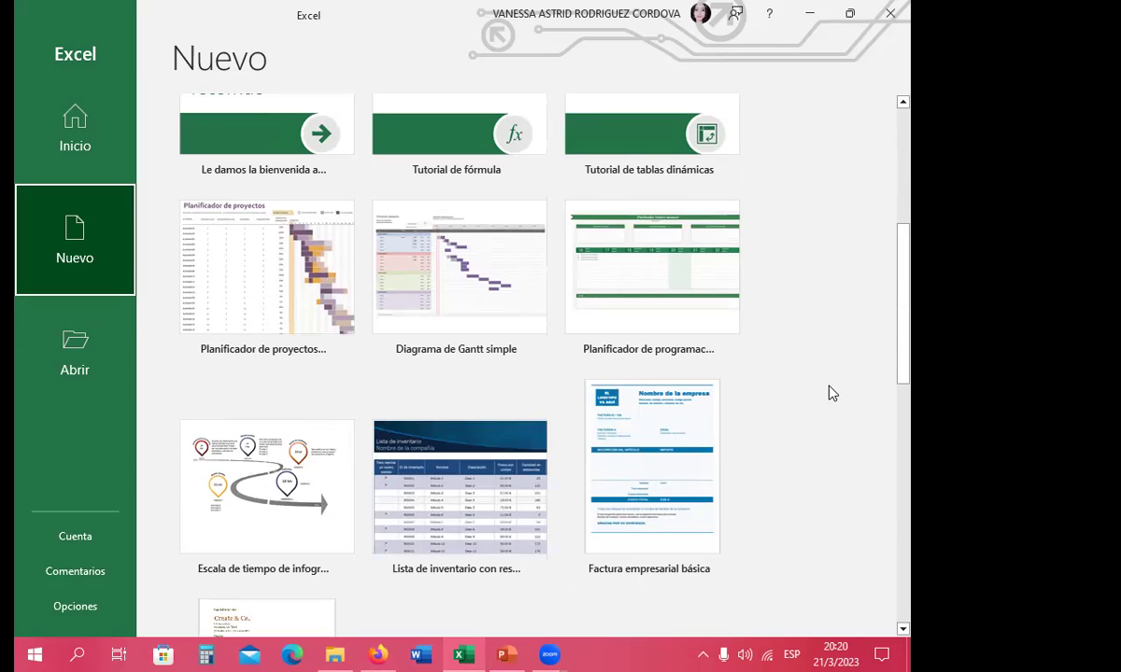
scroll(813, 346, up, 5)
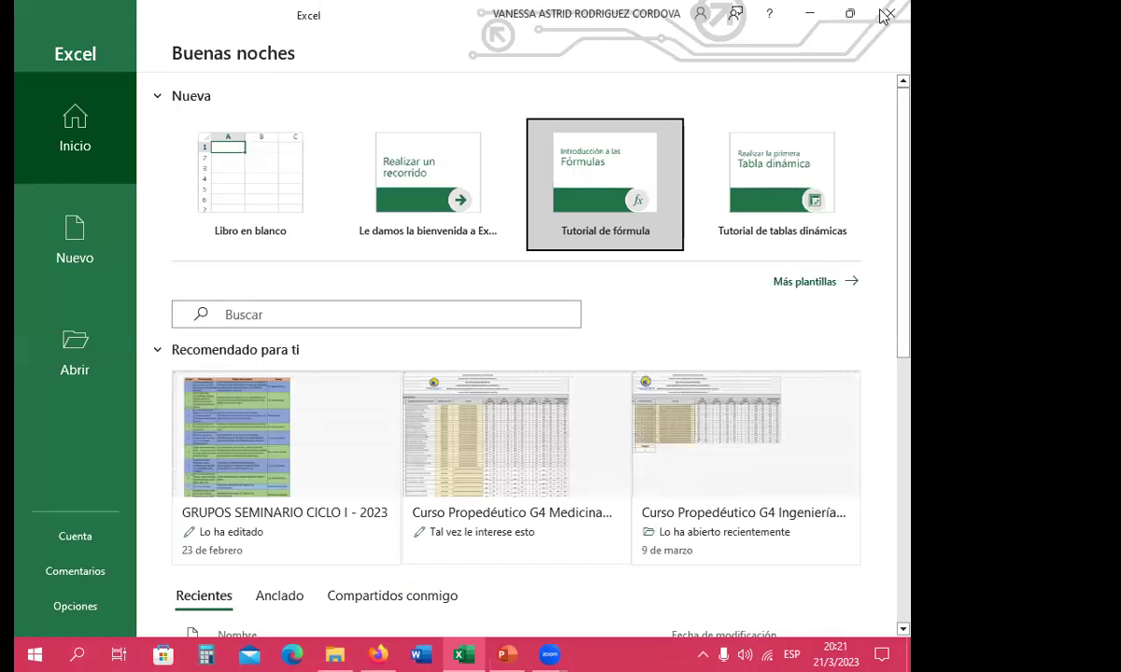
Open the formula tutorial template, then advance the slideshow to slide 7, 'Modificar datos'.
key(Return)
key(Return)
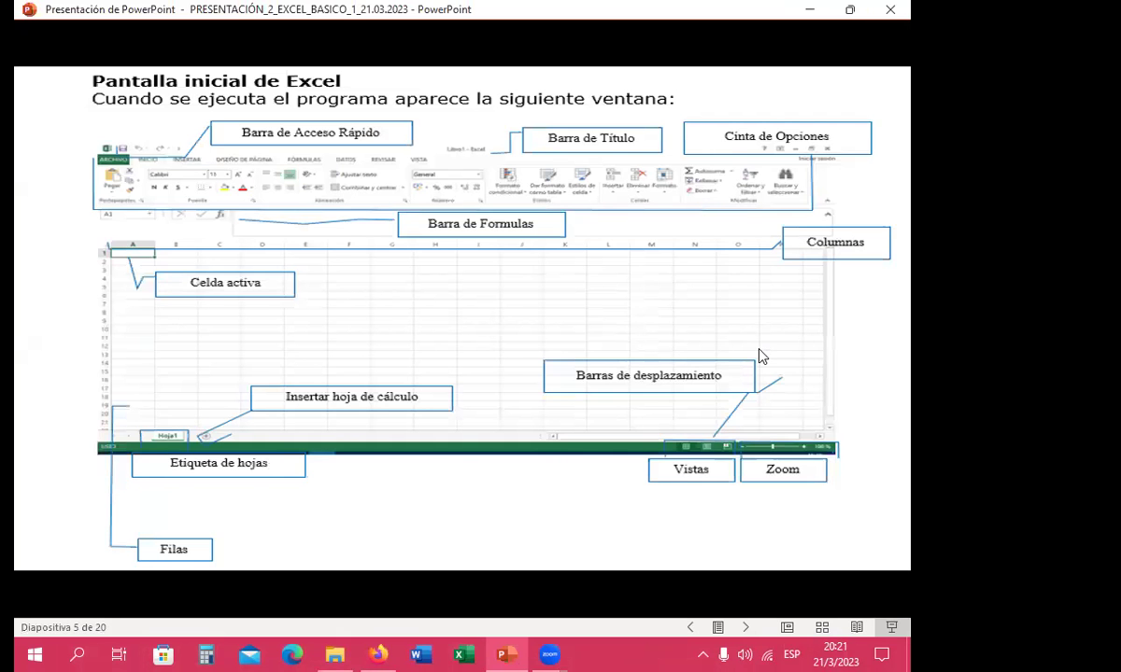
click(760, 356)
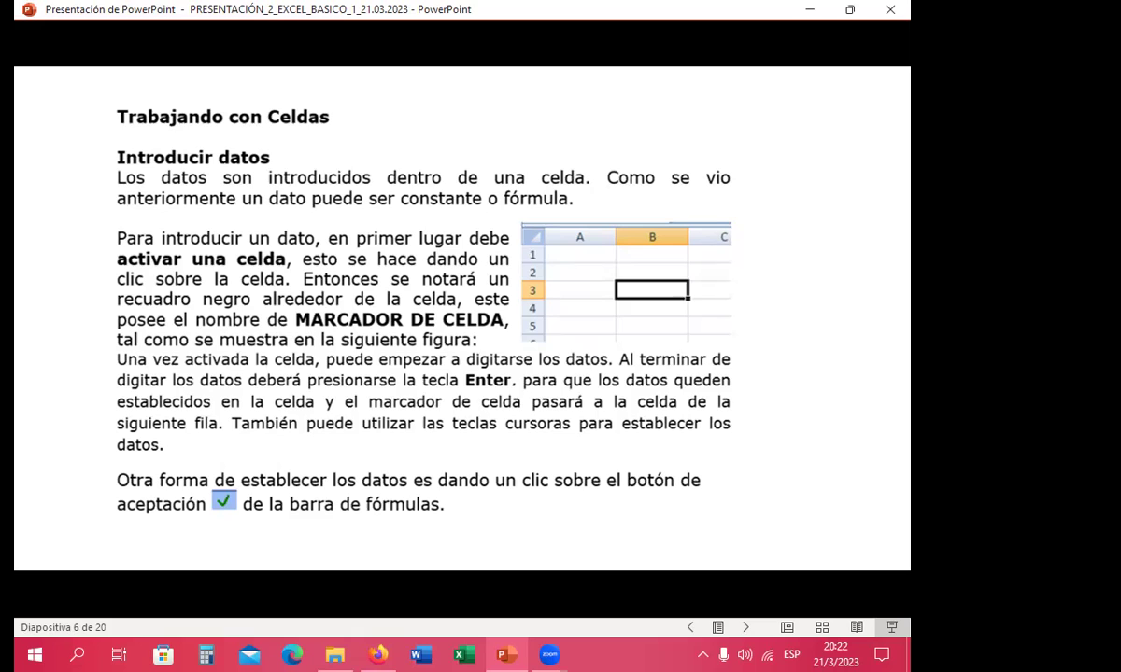
key(Right)
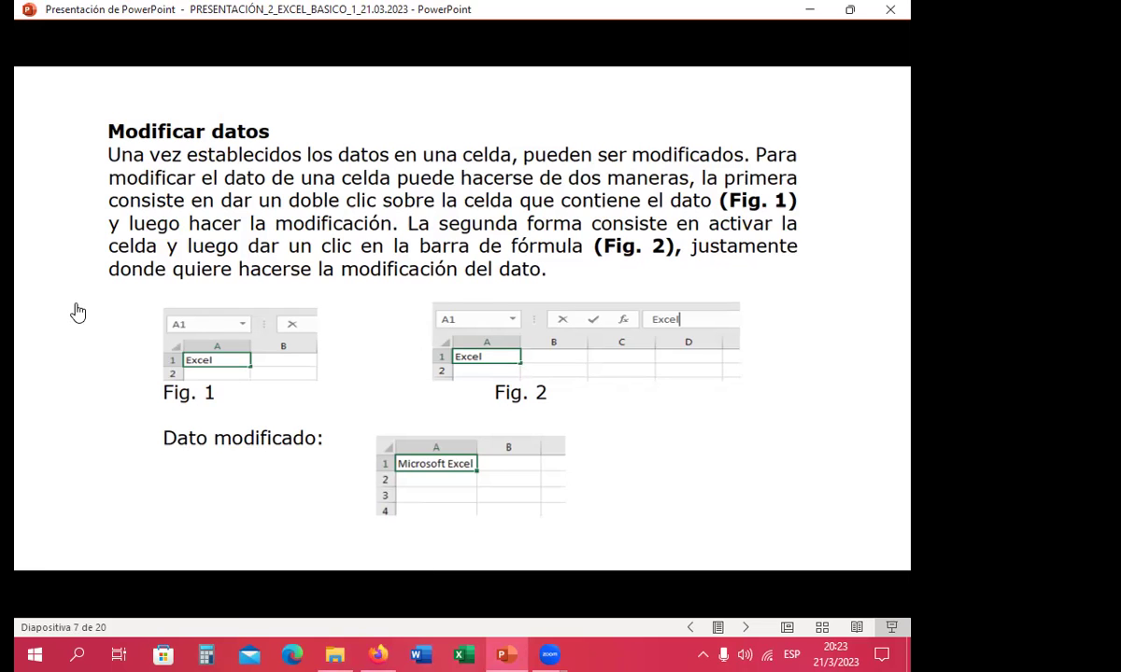
Switch from the PowerPoint slideshow to the File Explorer window.
key(alt+Tab)
Browse Este equipo > Escritorio > CURSOS INGLES CORPORATIVO, sort by date, and open SESIONES DE EXCEL BASICO_2023.
click(80, 427)
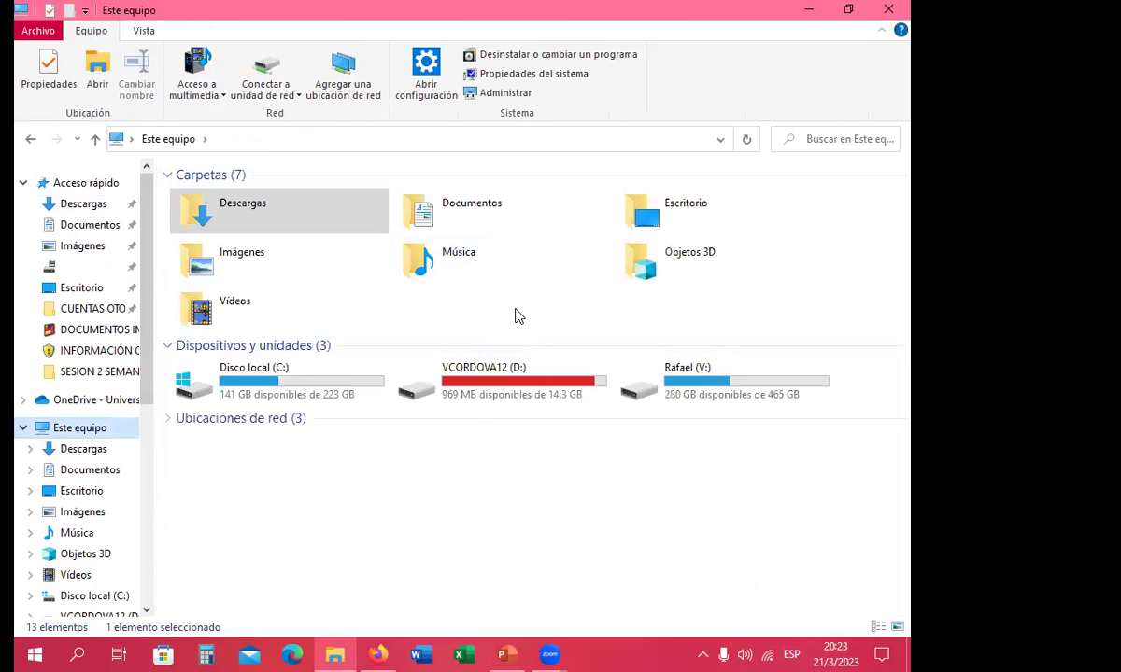
click(688, 217)
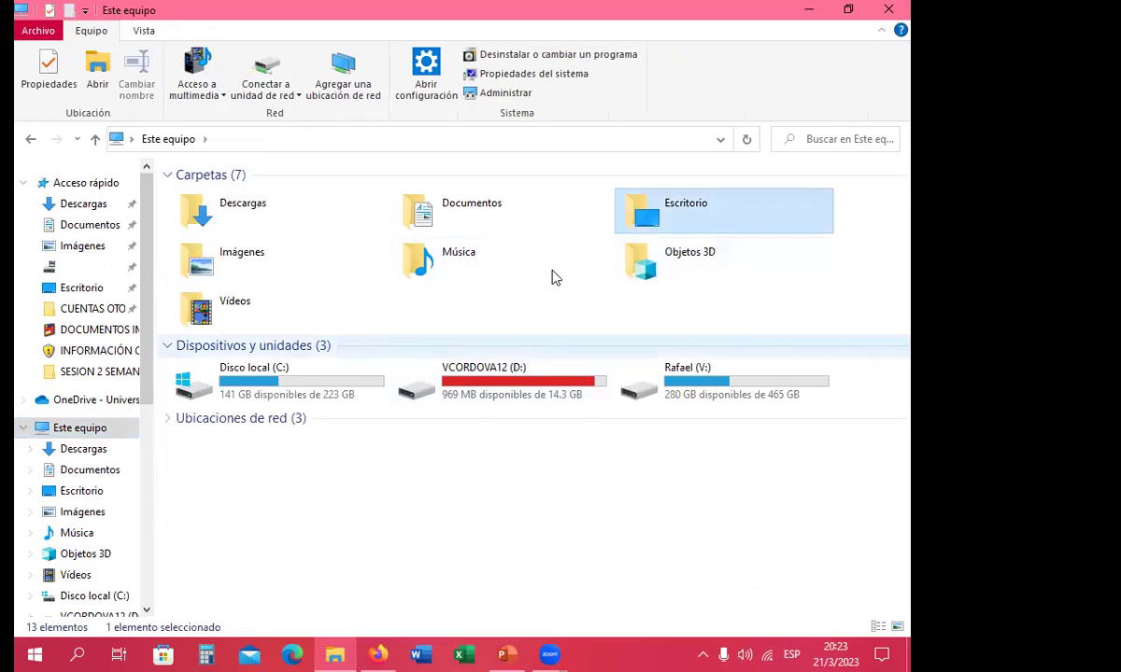
double_click(686, 228)
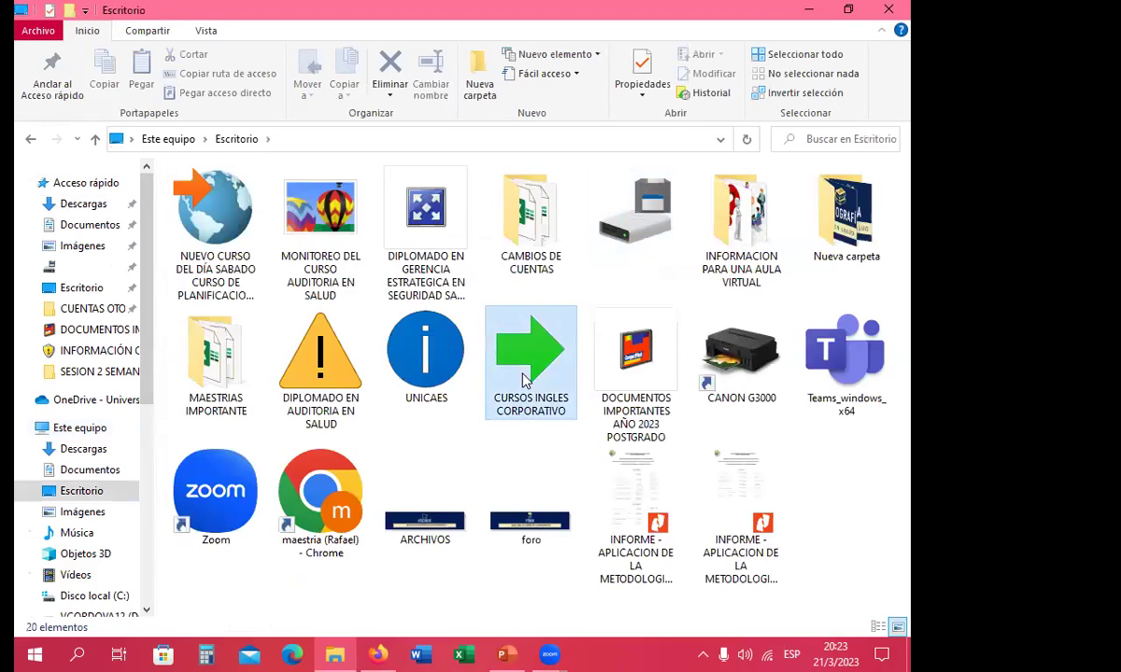
double_click(524, 379)
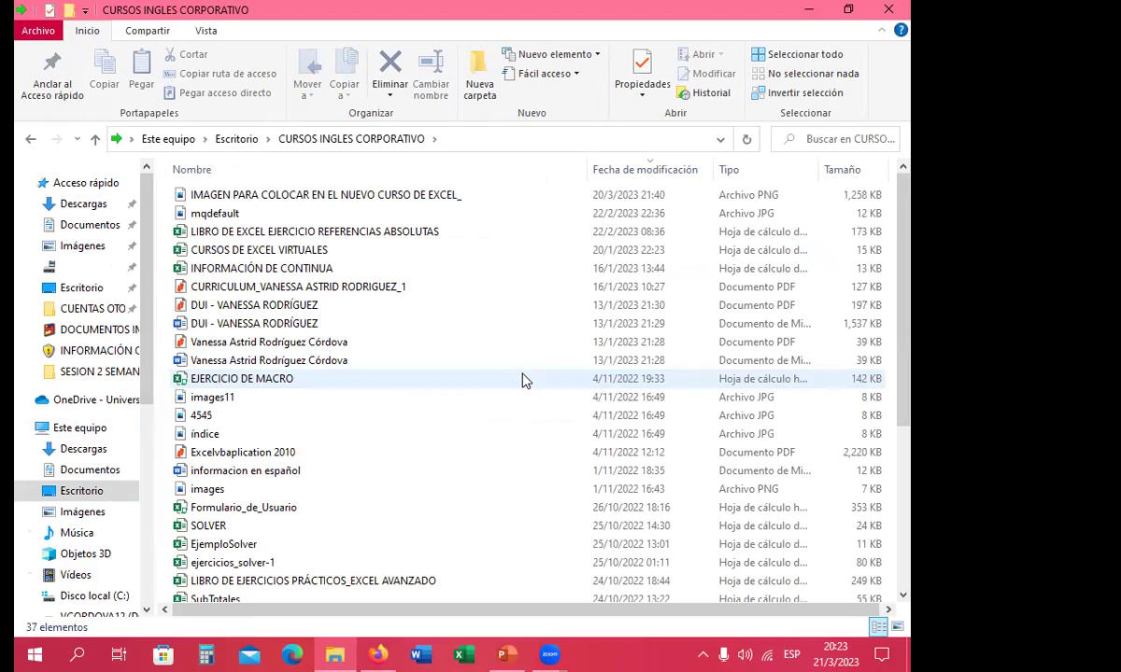
scroll(551, 266, down, 4)
scroll(551, 266, up, 4)
click(607, 169)
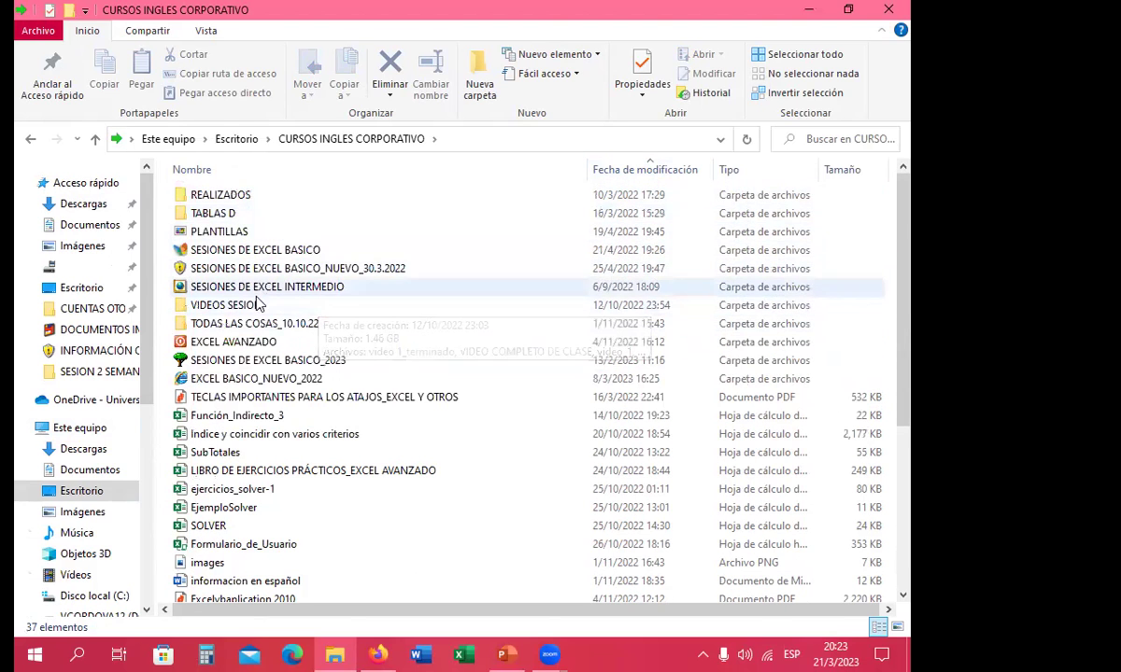
double_click(271, 363)
Open LIBRO DE EXCEL SESION 2 from the SESION 2 SEMANA 1 folder and select cell I13.
double_click(238, 215)
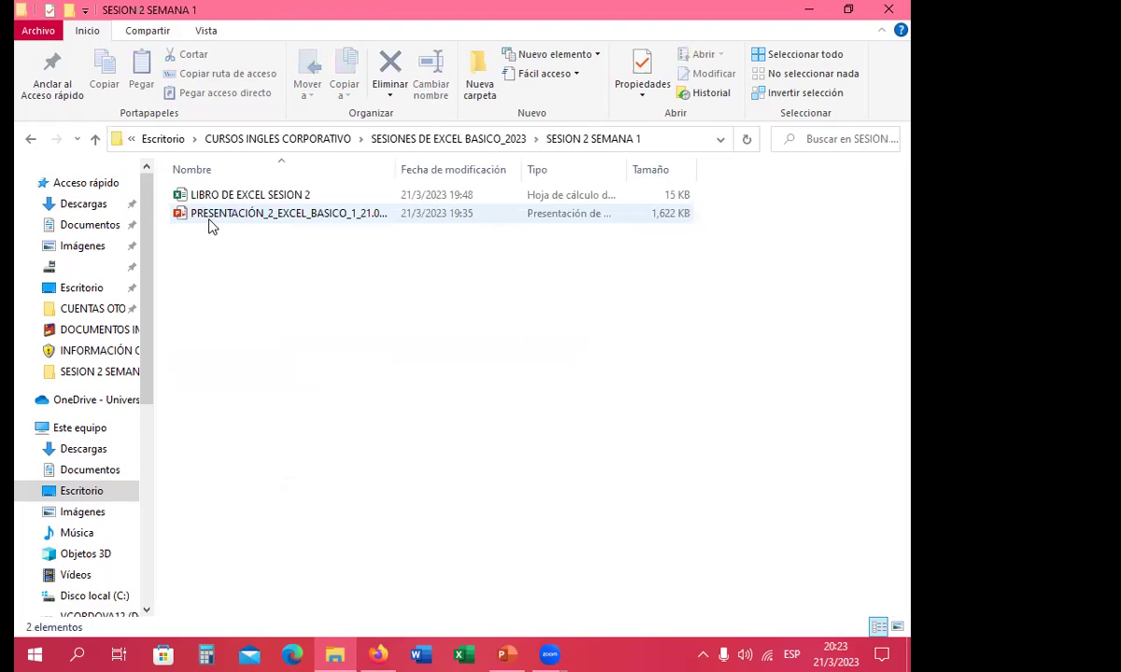
double_click(233, 194)
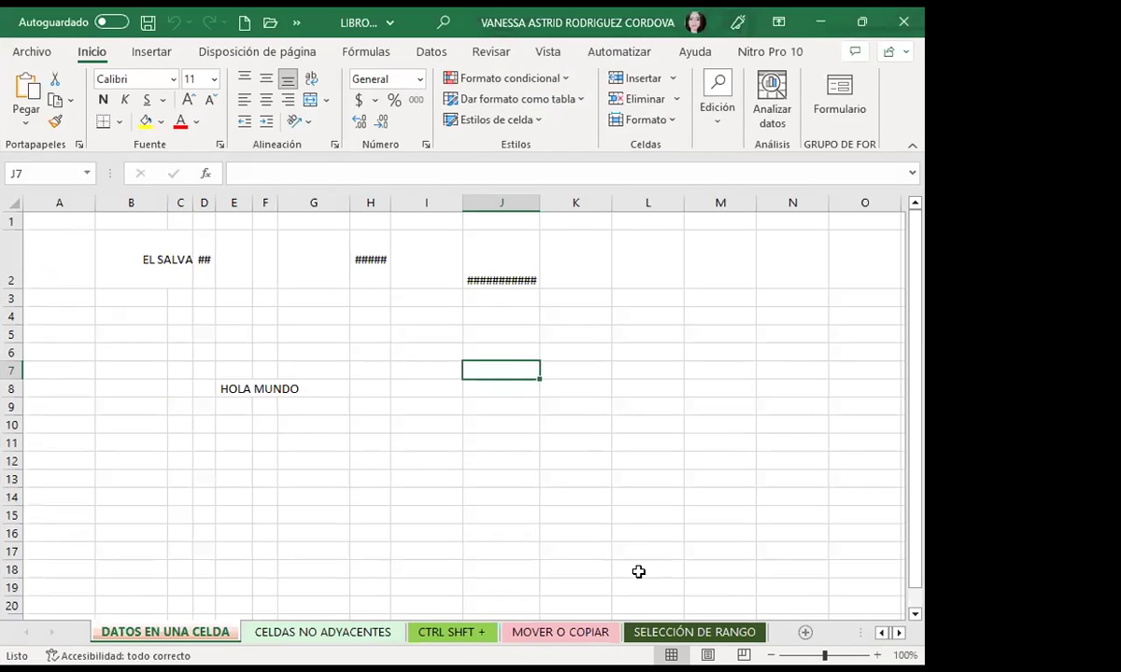
click(393, 477)
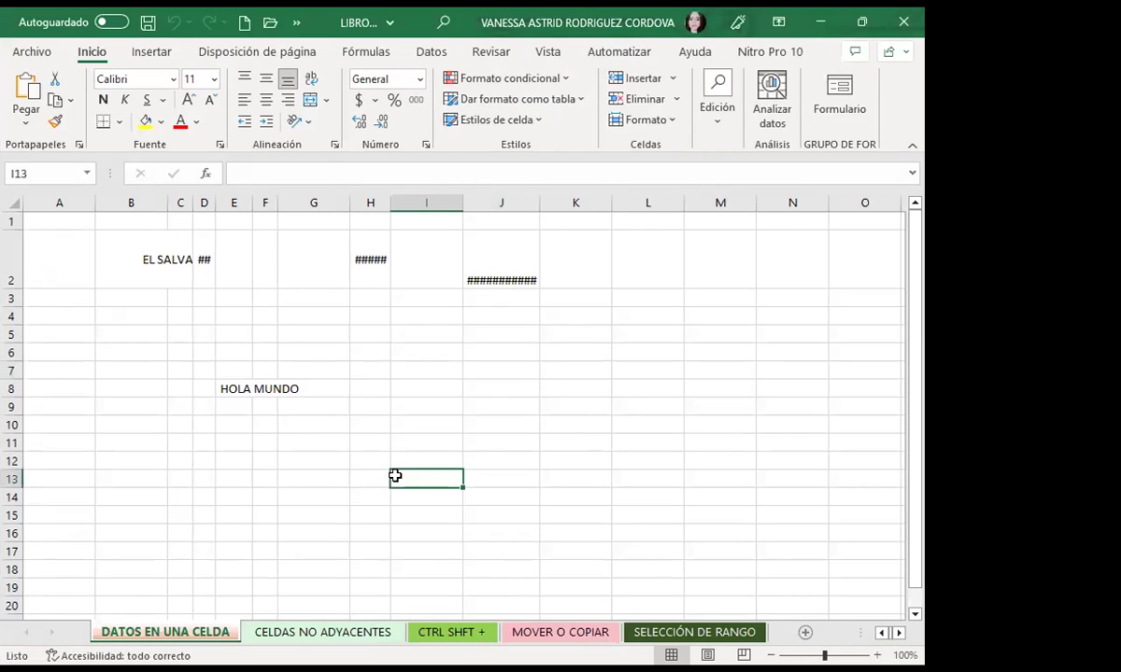
click(453, 632)
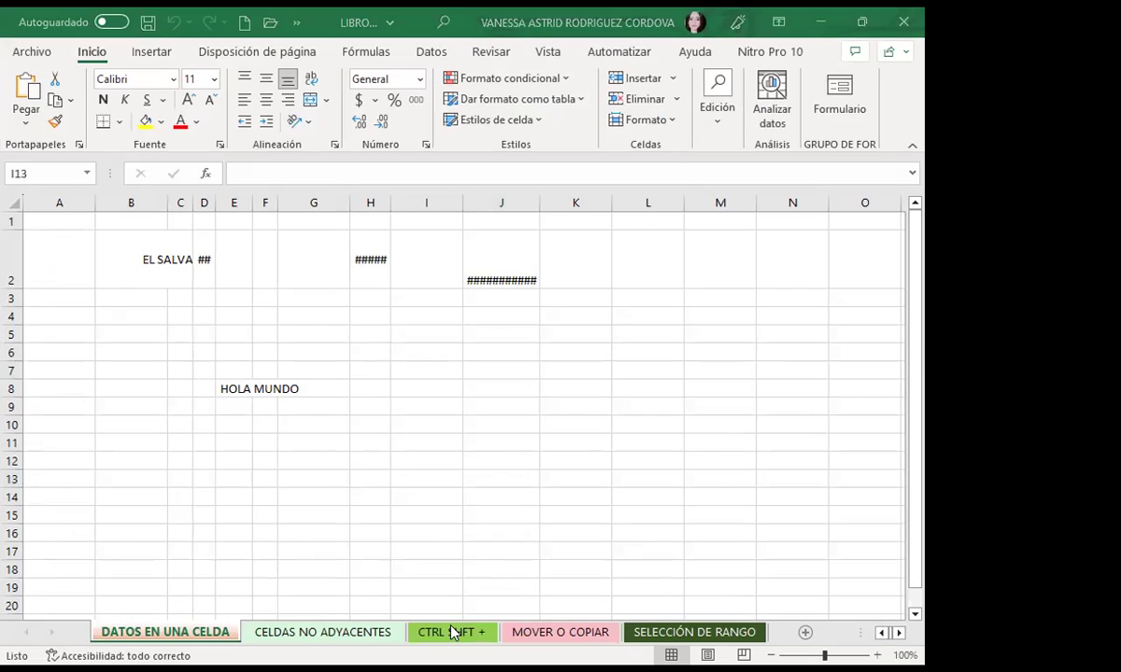
drag(453, 632, 535, 403)
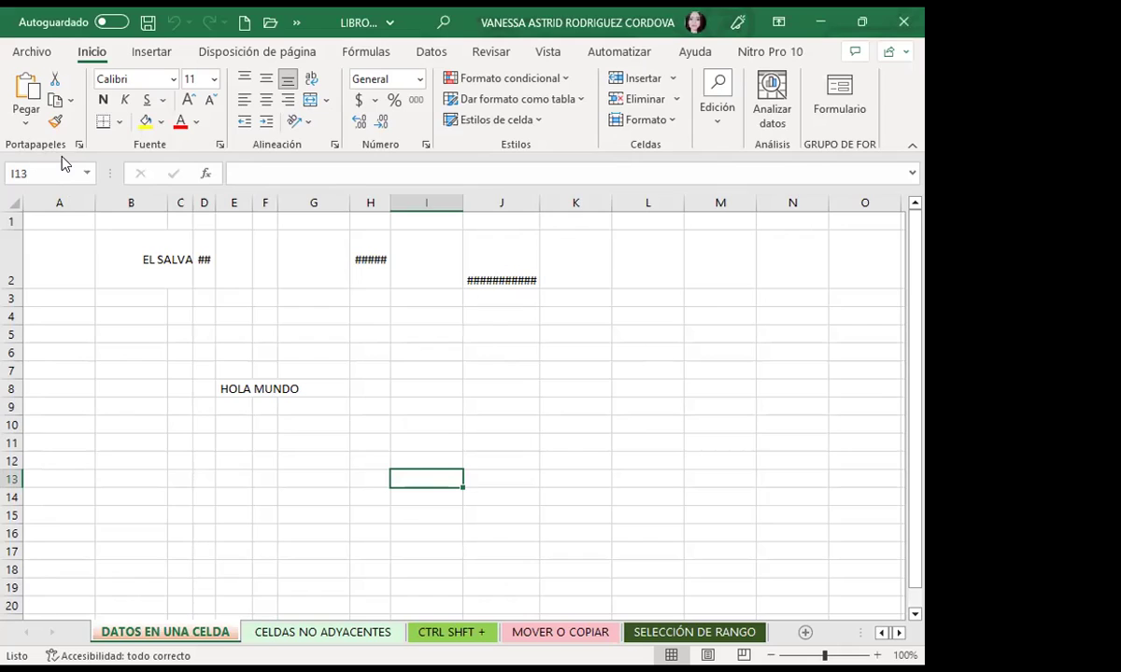
Select cell G9 and expand the formula bar to a multi-line editing area.
mouse_move(563, 173)
click(251, 173)
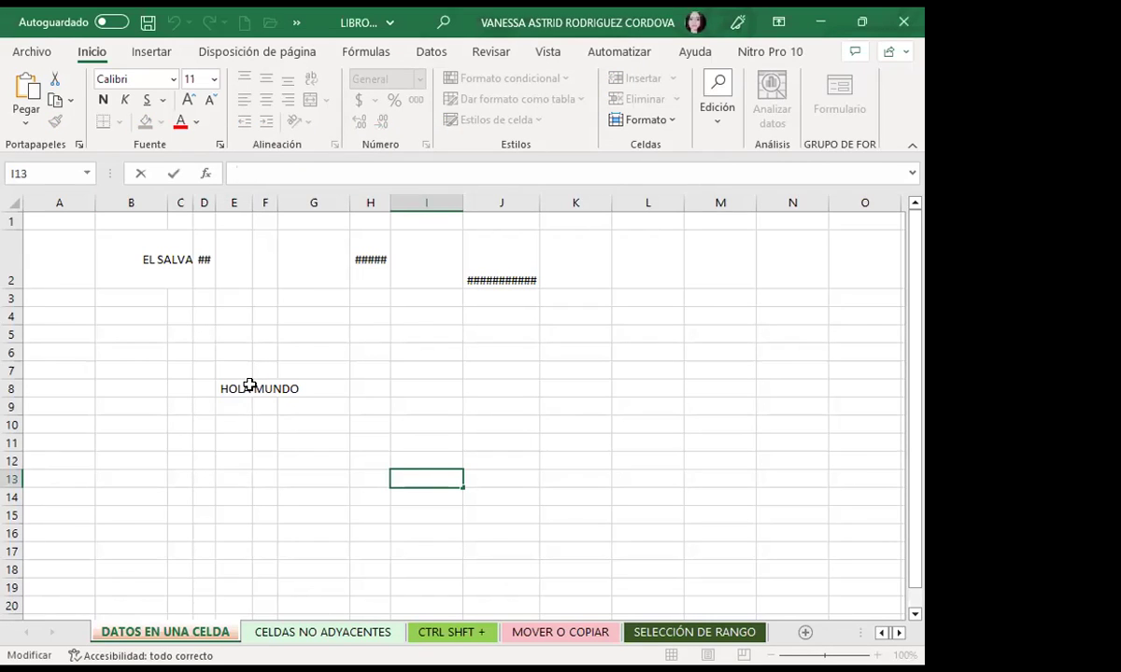
click(396, 426)
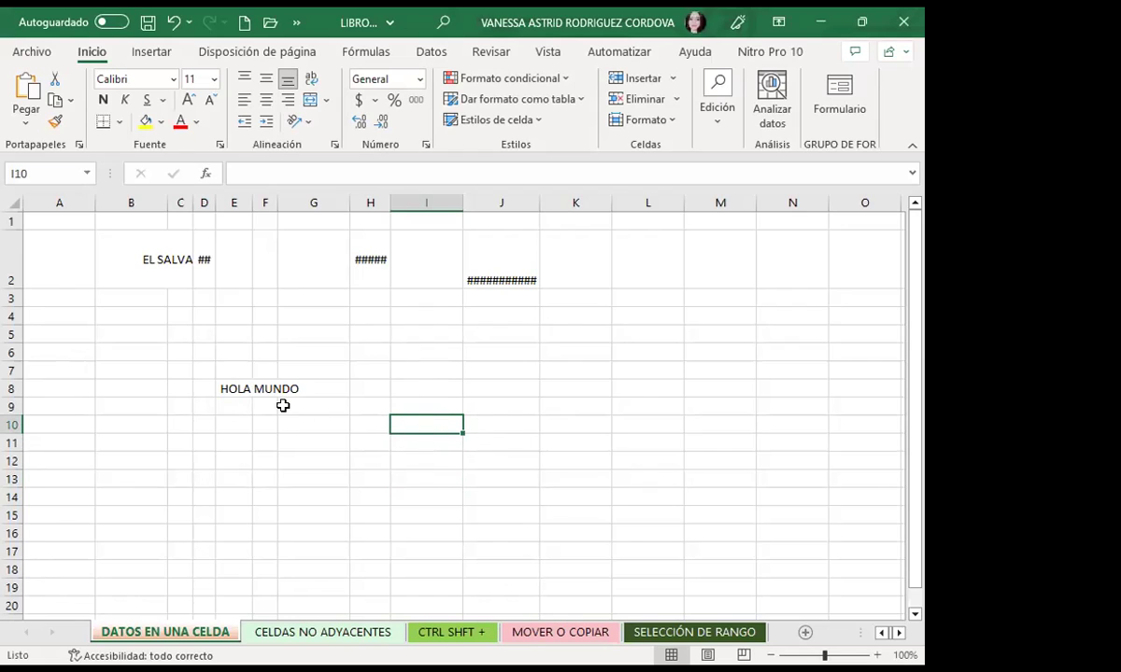
click(327, 406)
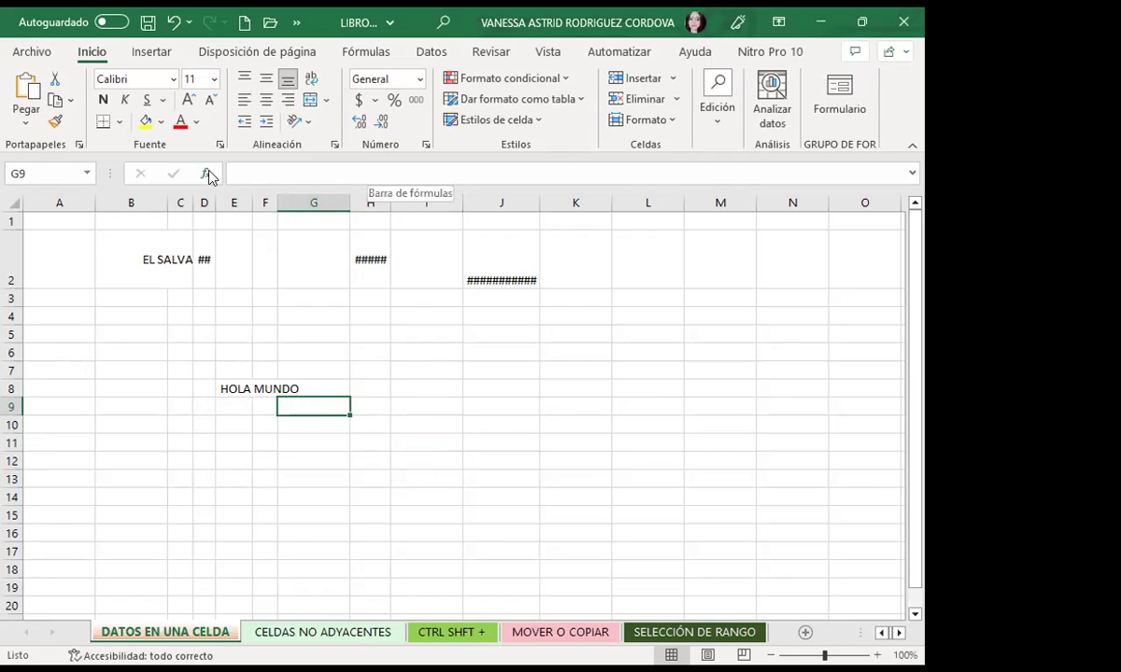
click(912, 174)
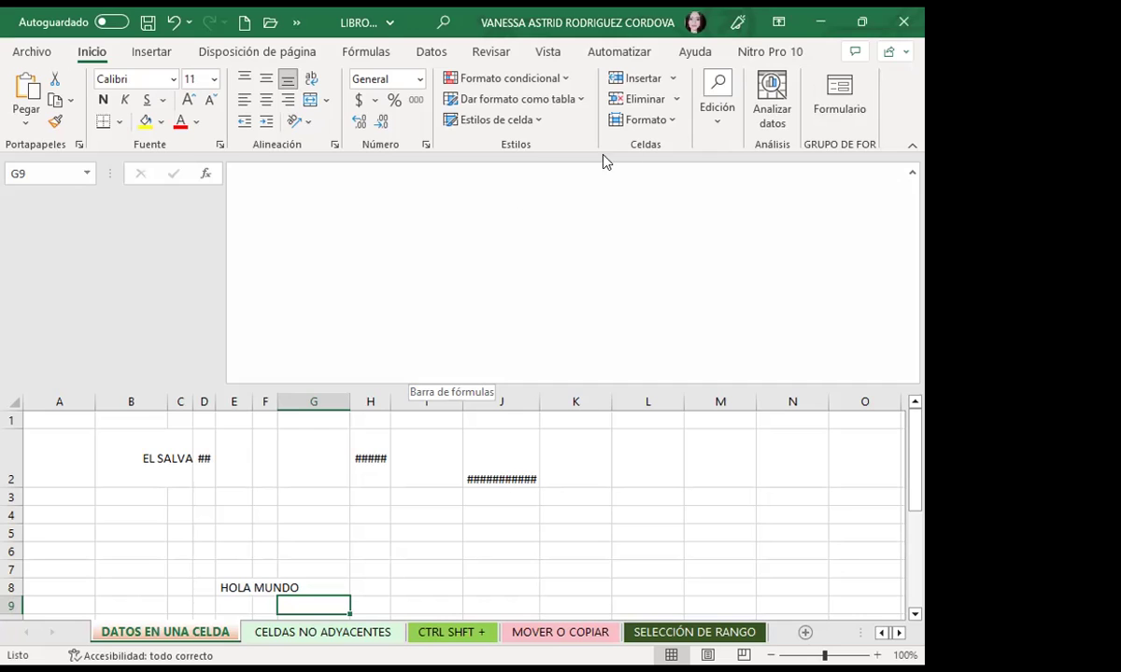
Collapse the formula bar, stretch it tall and shrink it back to one line, then select I10.
click(913, 173)
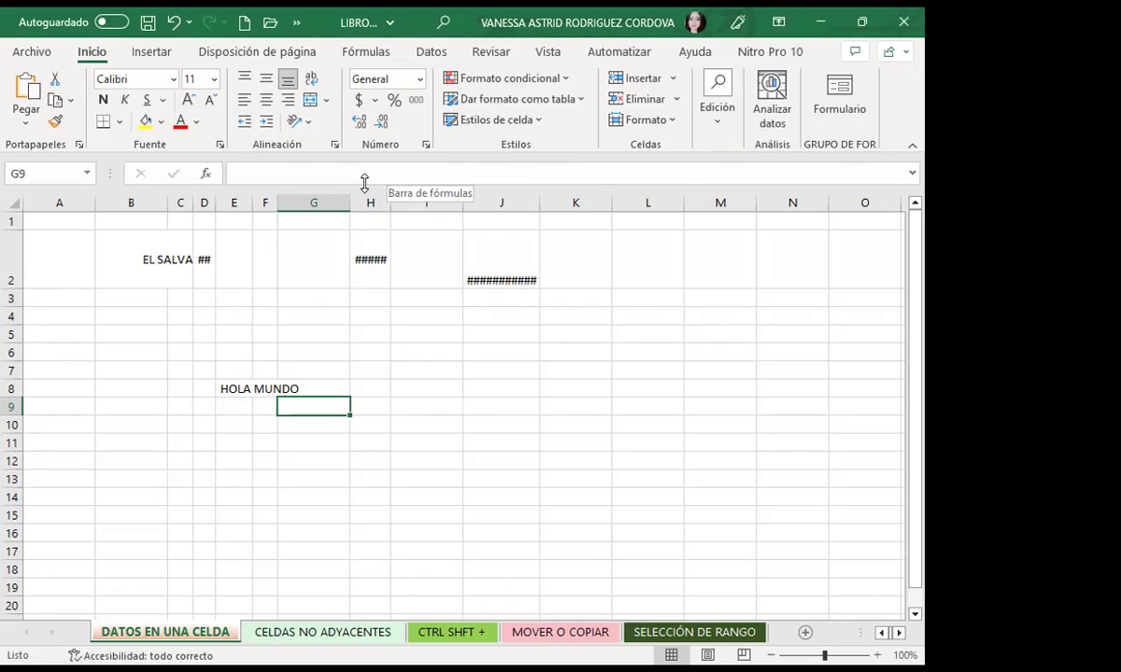
drag(365, 183, 371, 519)
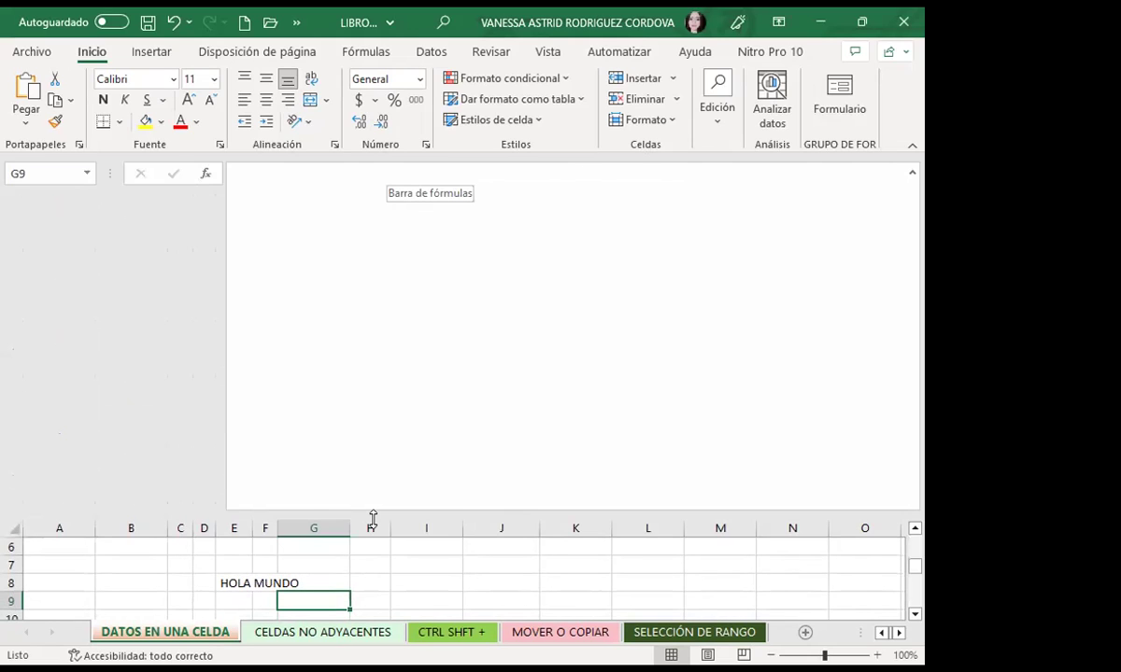
drag(372, 520, 370, 187)
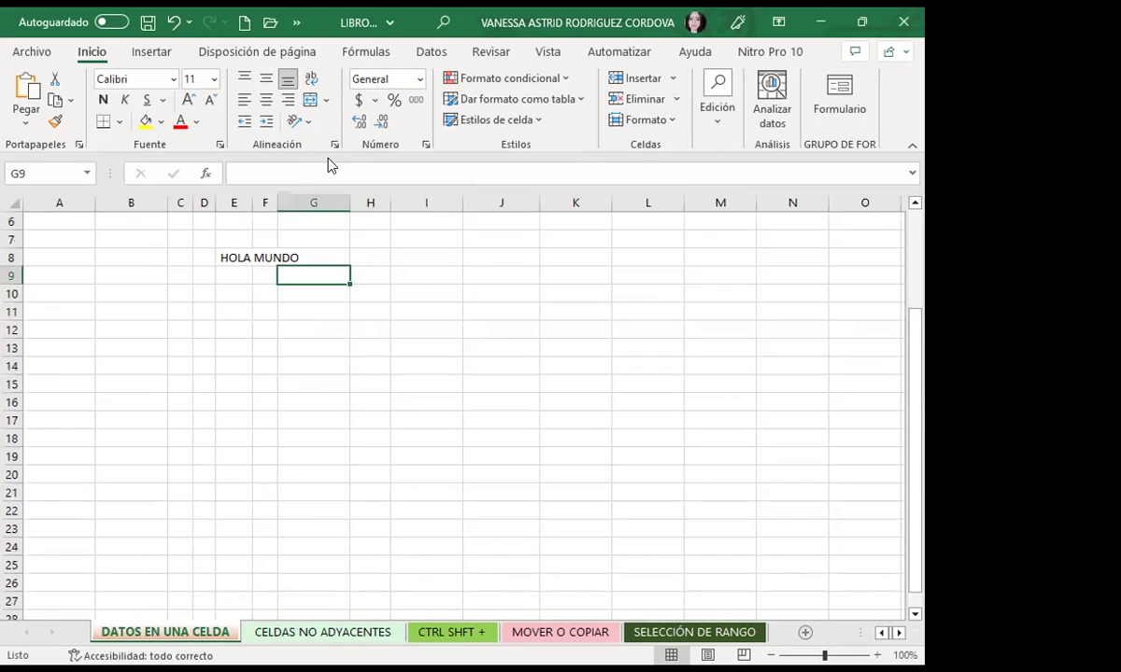
click(419, 286)
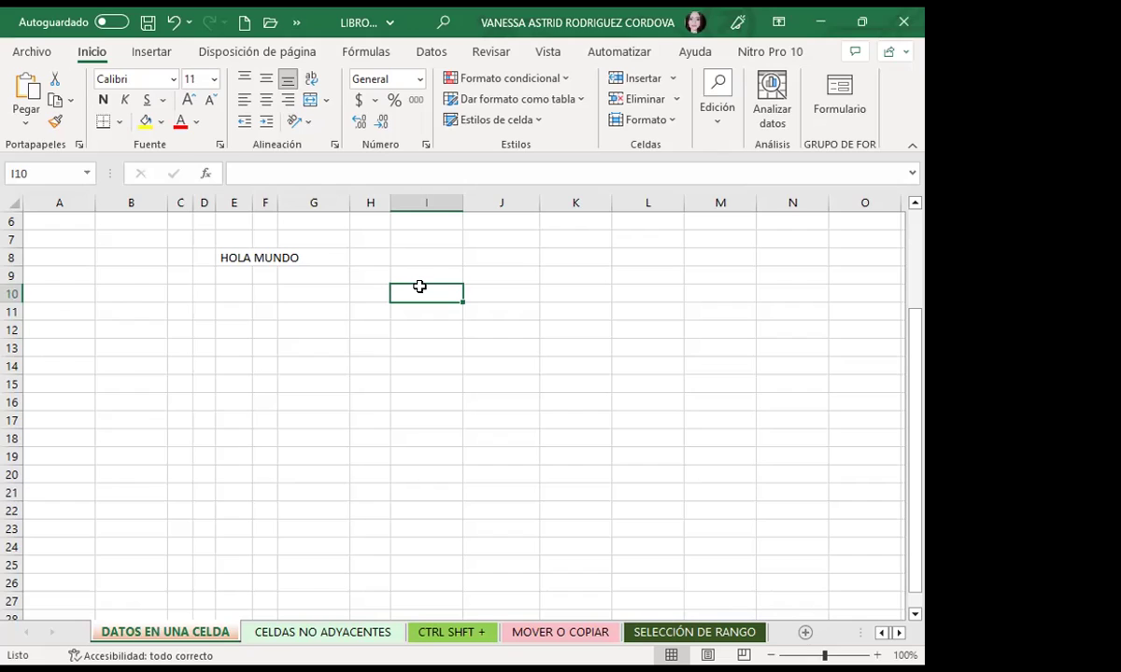
Enter BLANCO in cell J8.
scroll(415, 318, up, 2)
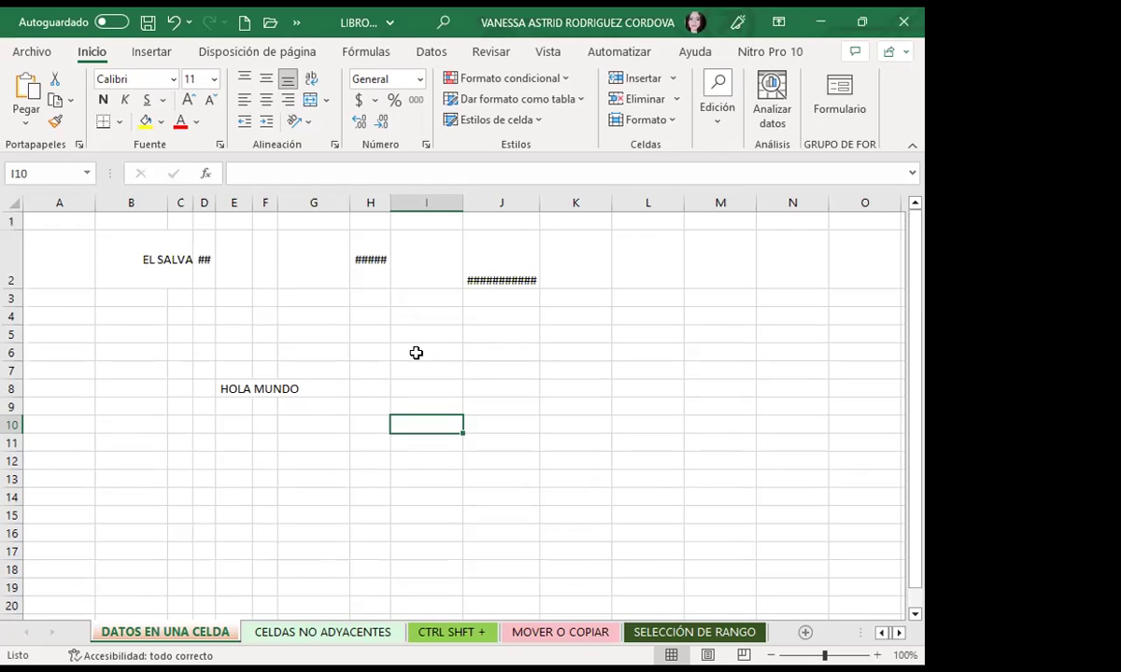
click(507, 387)
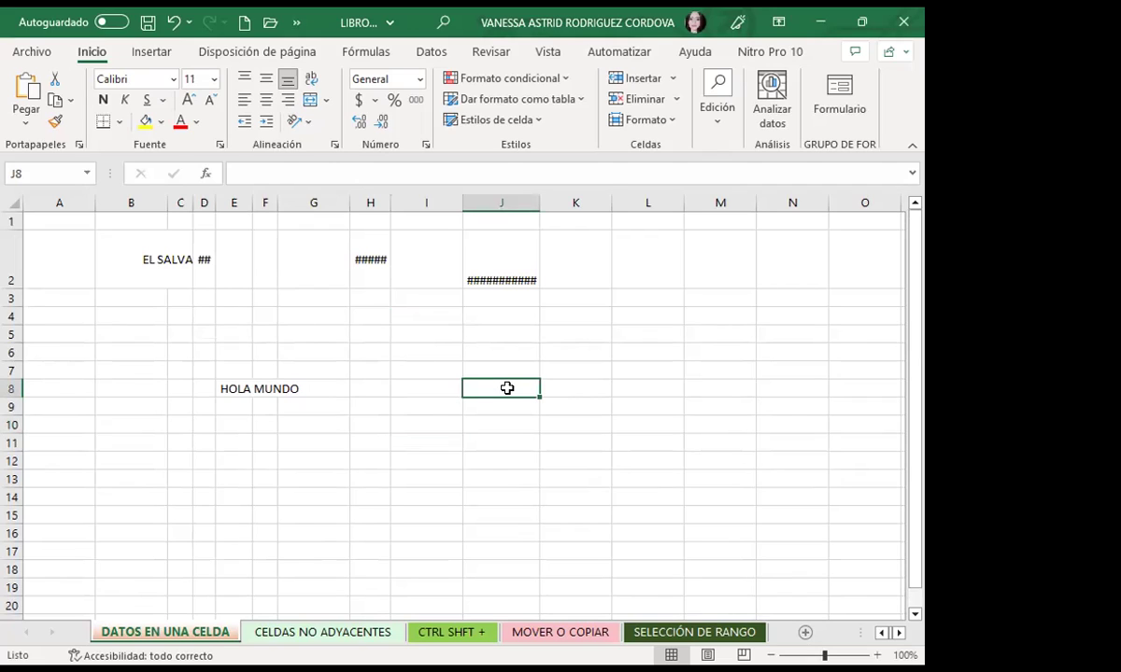
text(BLANCO)
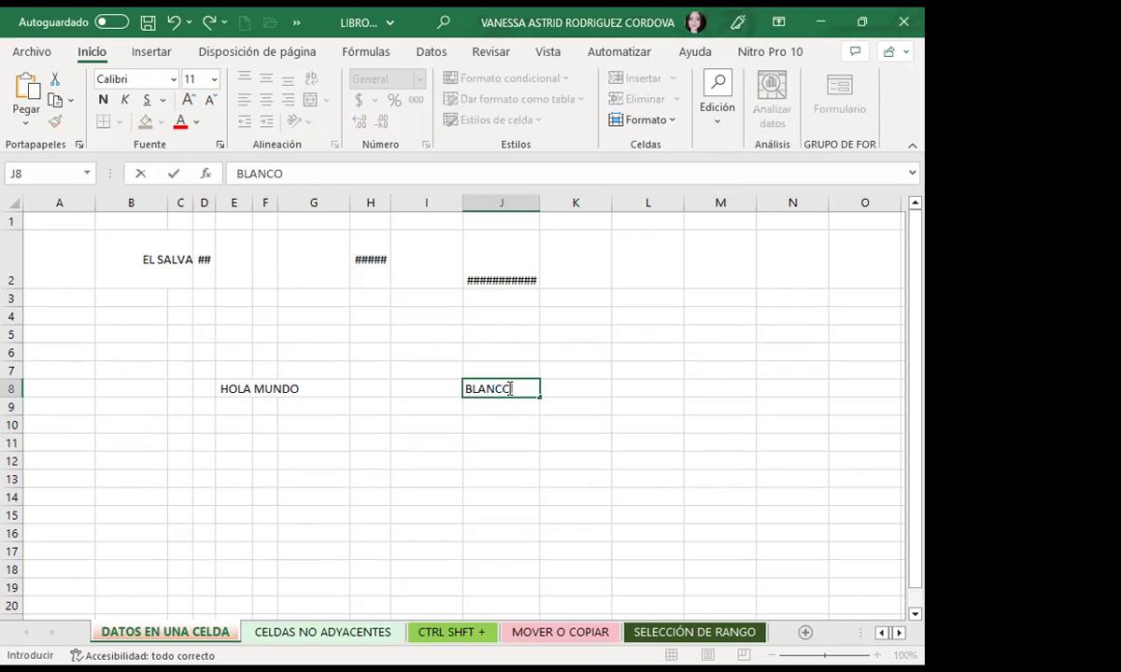
key(Return)
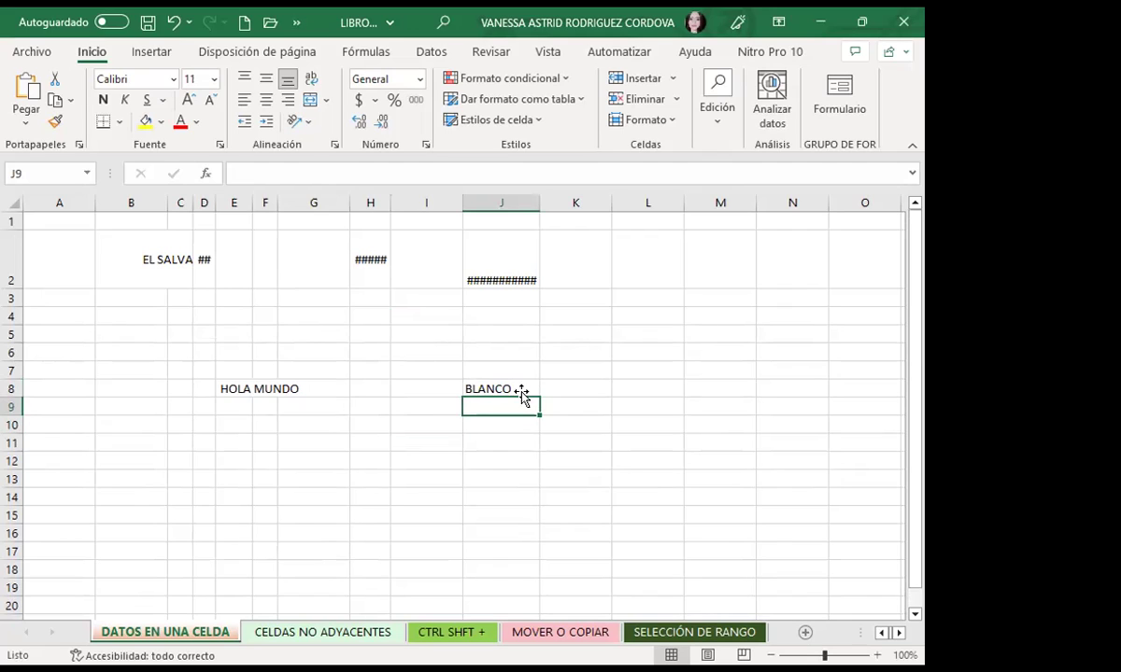
Re-edit J8, add a line break, then delete the empty line and commit.
double_click(513, 388)
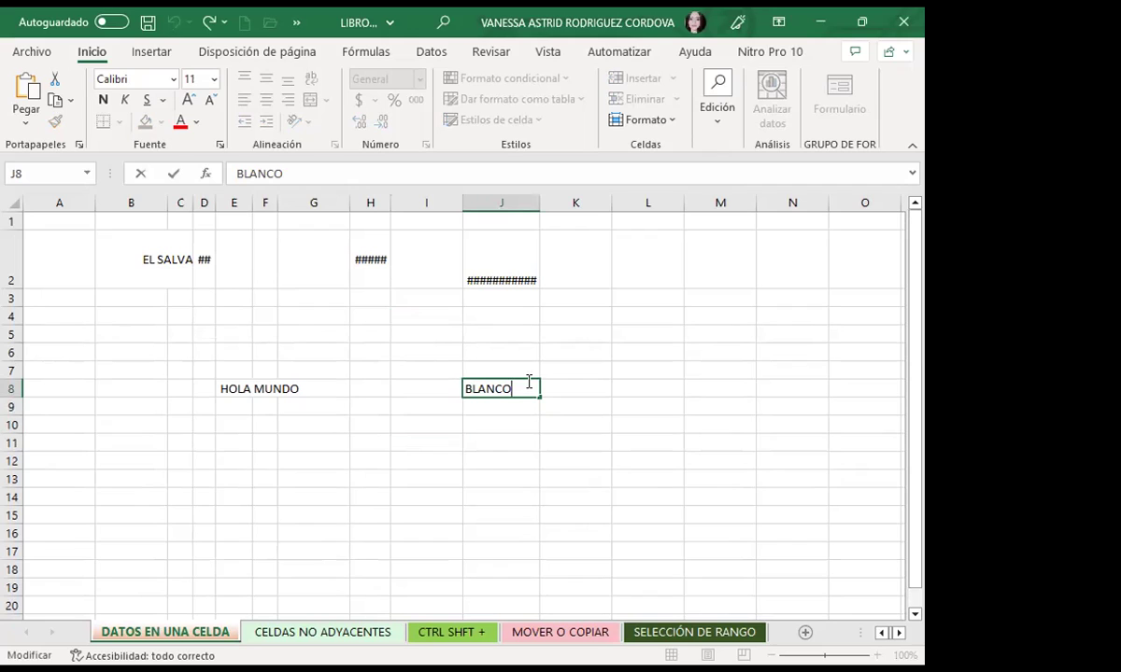
key(Return)
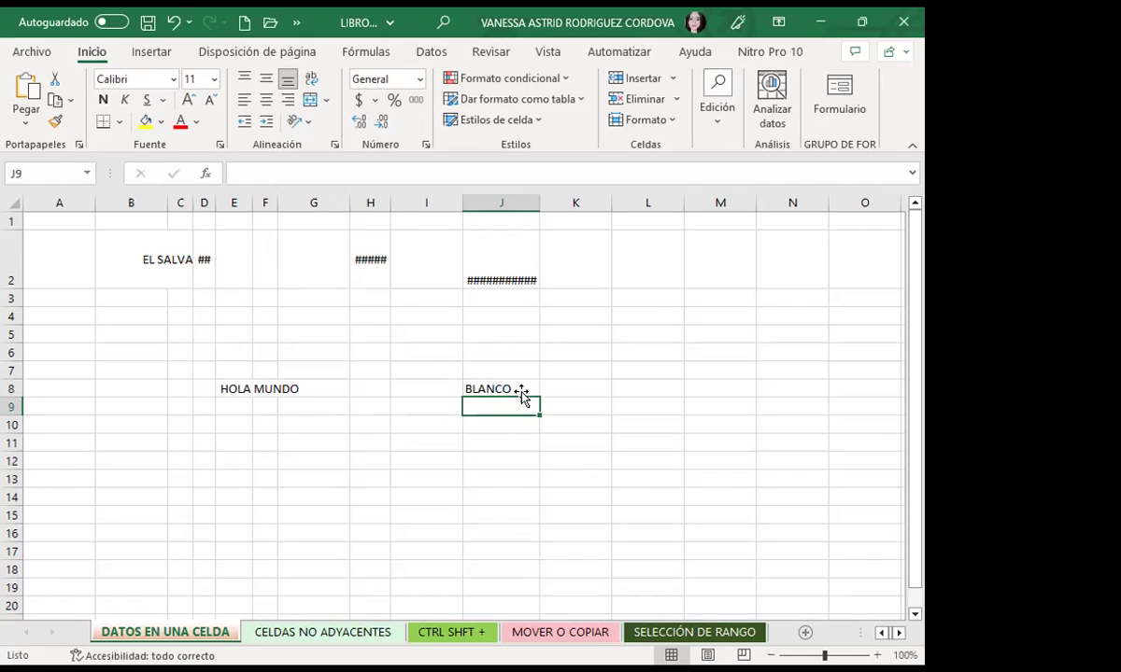
double_click(519, 388)
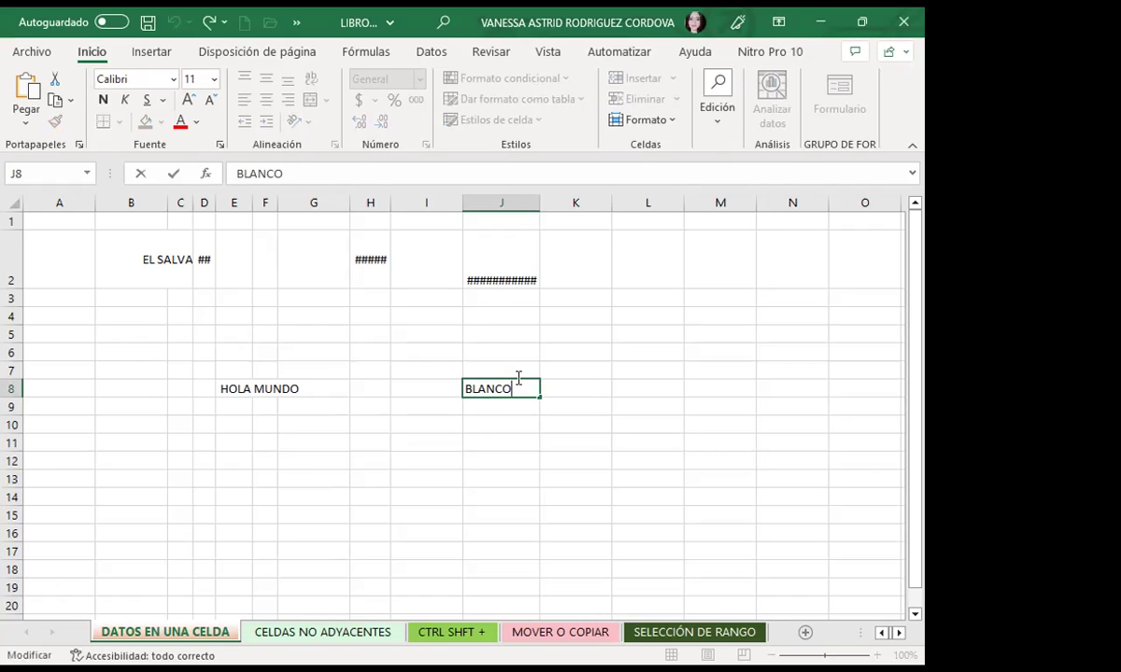
key(Return)
key(BackSpace)
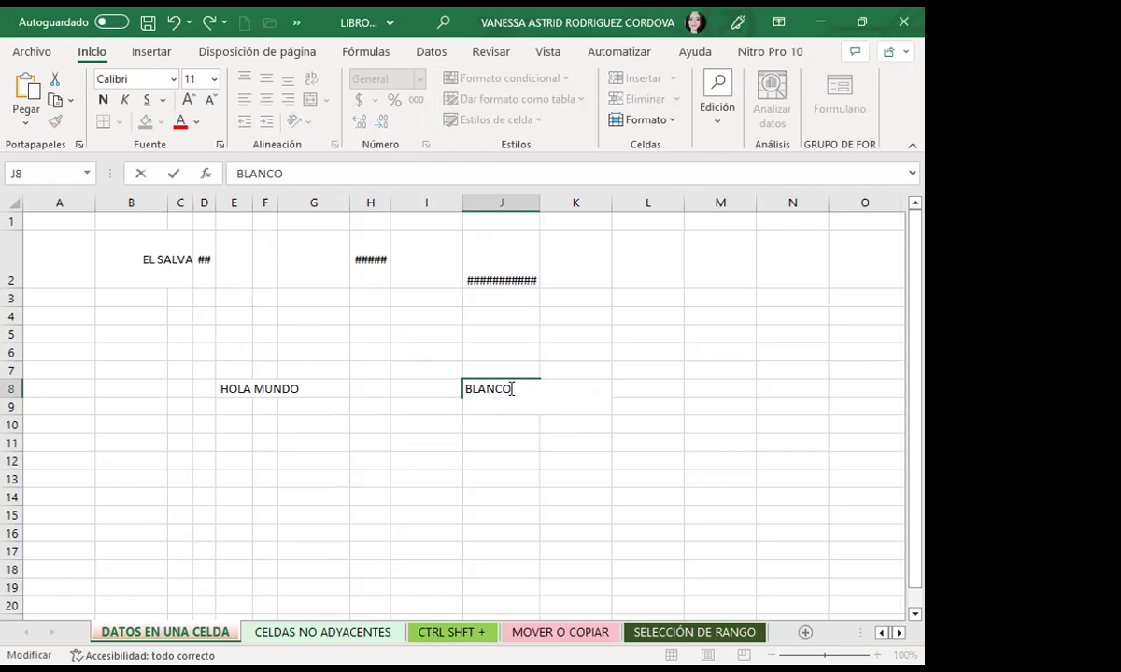
click(560, 461)
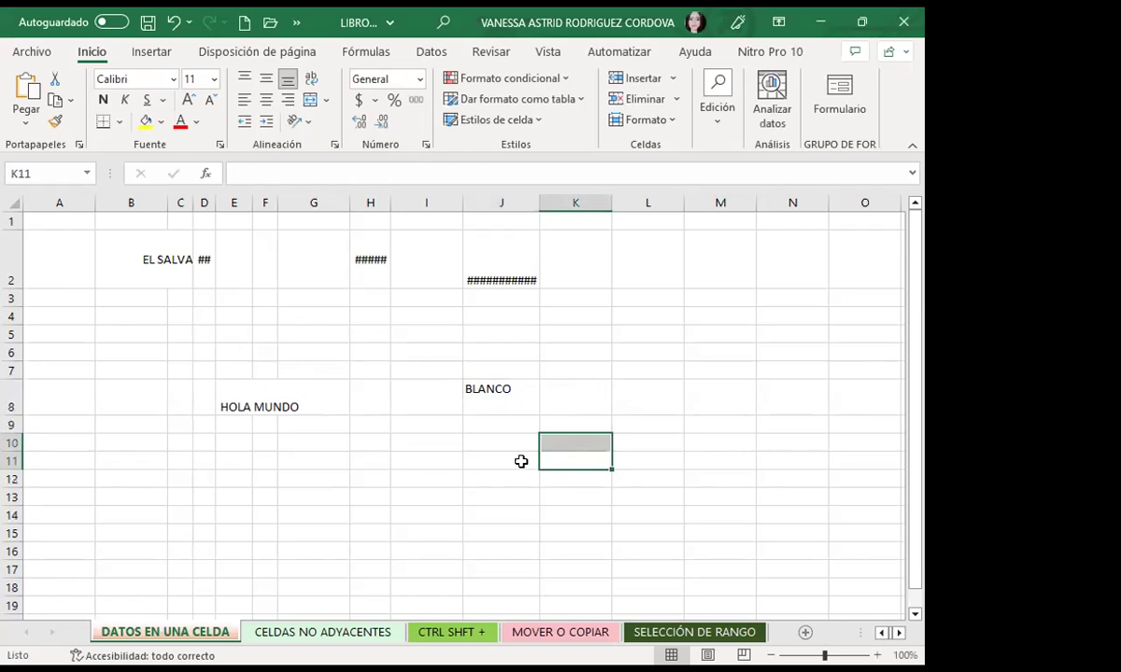
Append NEGRO, AZUL and ROSADO on Alt+Enter lines in J8, then drag row 8 shorter.
double_click(510, 390)
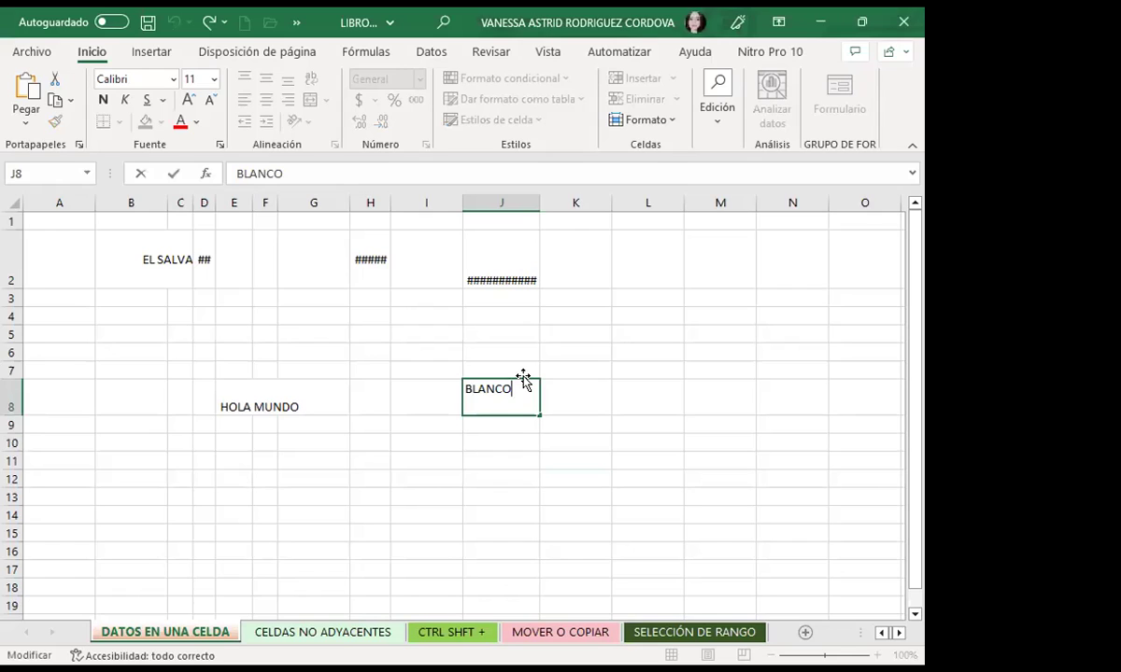
key(alt+Return)
text(NEGRO)
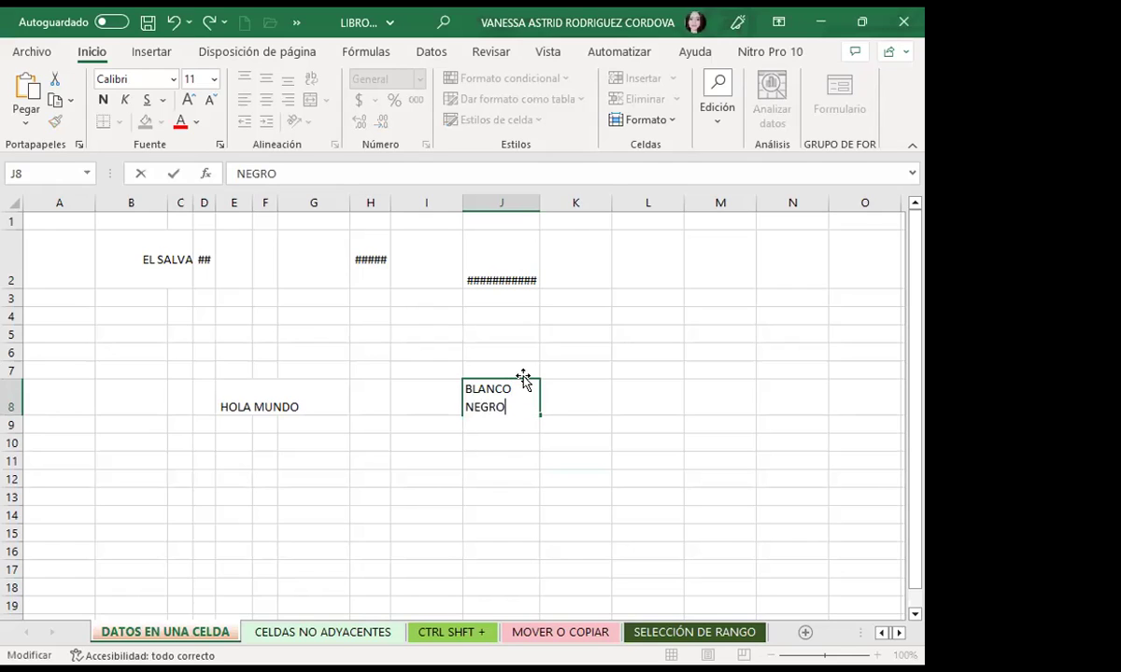
key(alt+Return)
text(AZUL)
key(alt+Return)
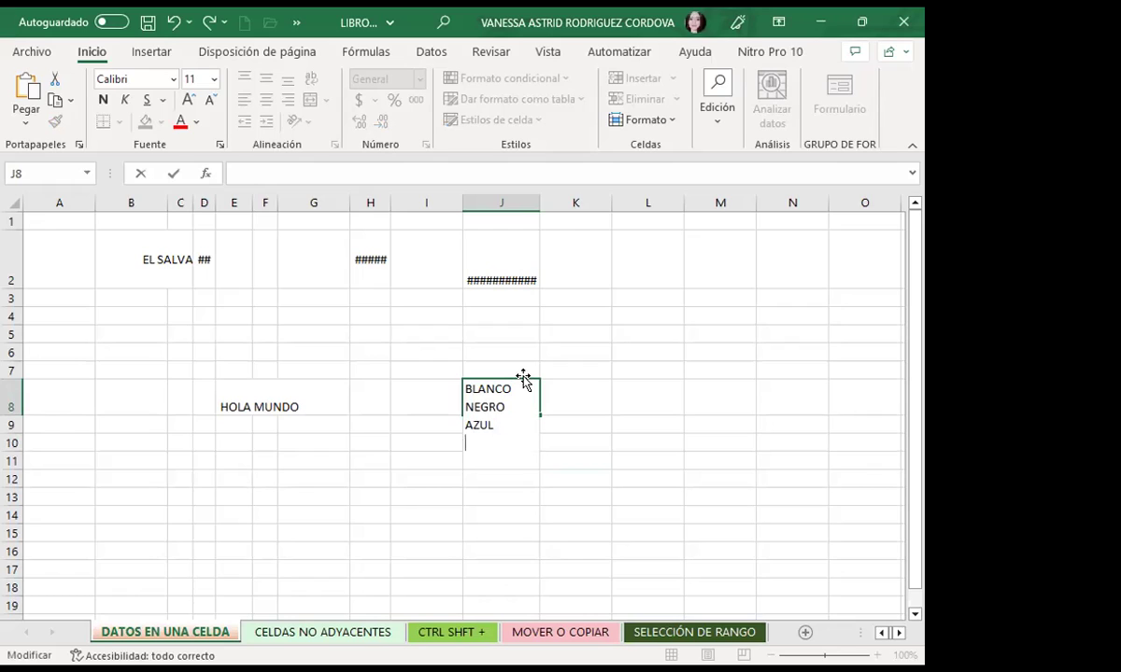
text(ROSADO)
click(490, 493)
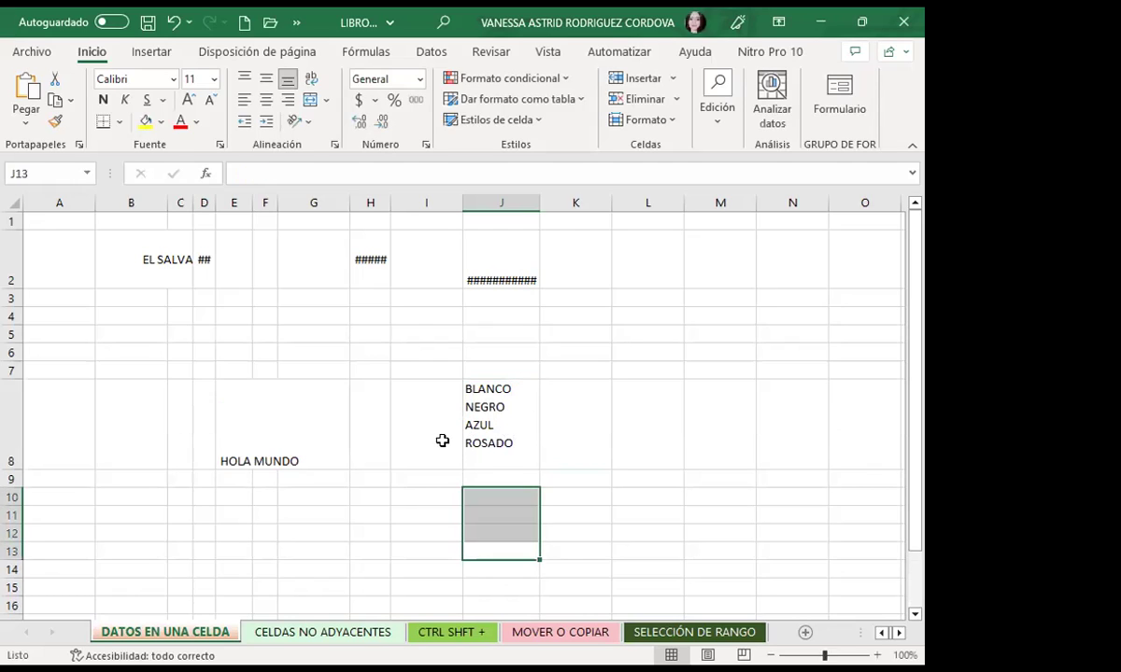
click(440, 441)
drag(12, 469, 12, 405)
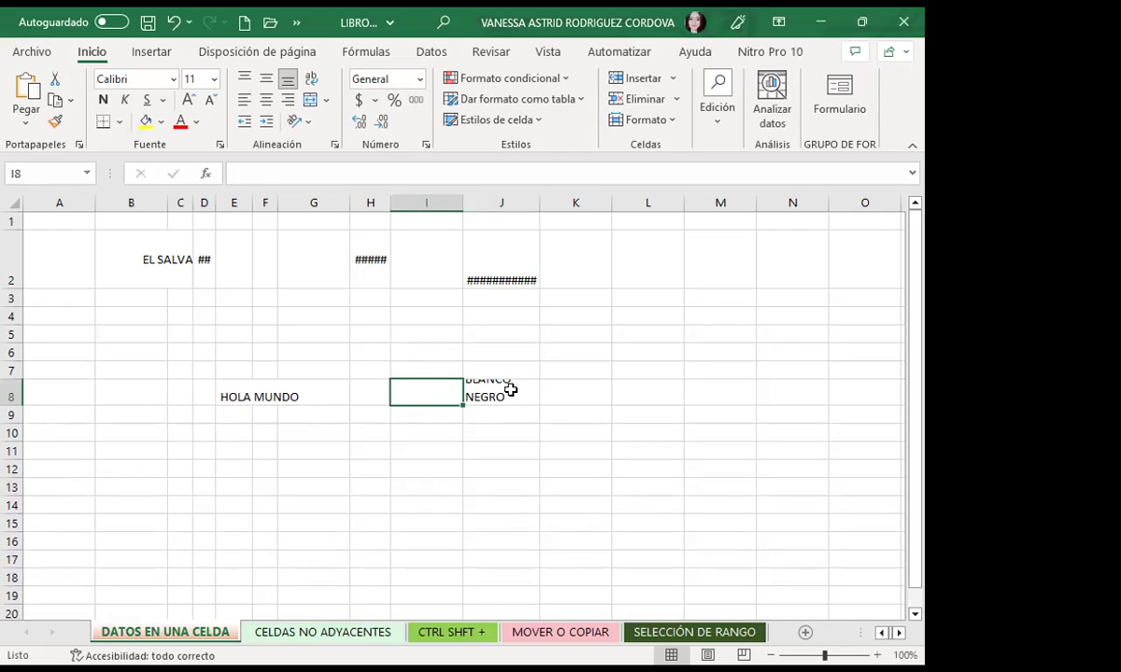
Autofit row 8, review J8's four colours in the expanded formula bar, then drag row 8 taller.
double_click(13, 406)
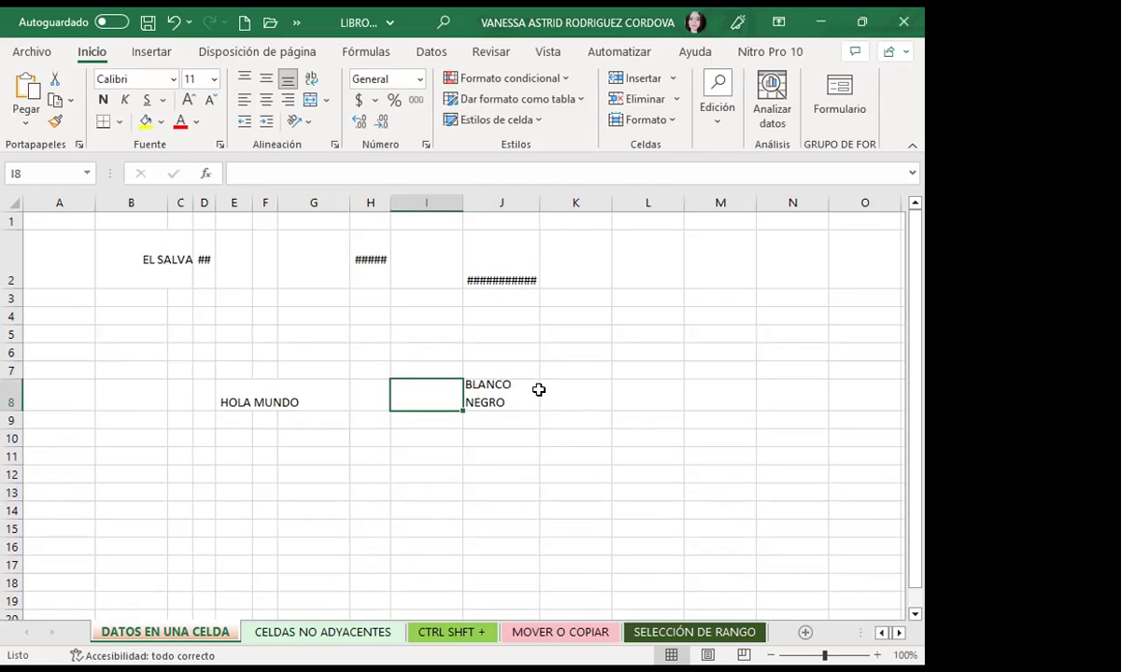
click(500, 373)
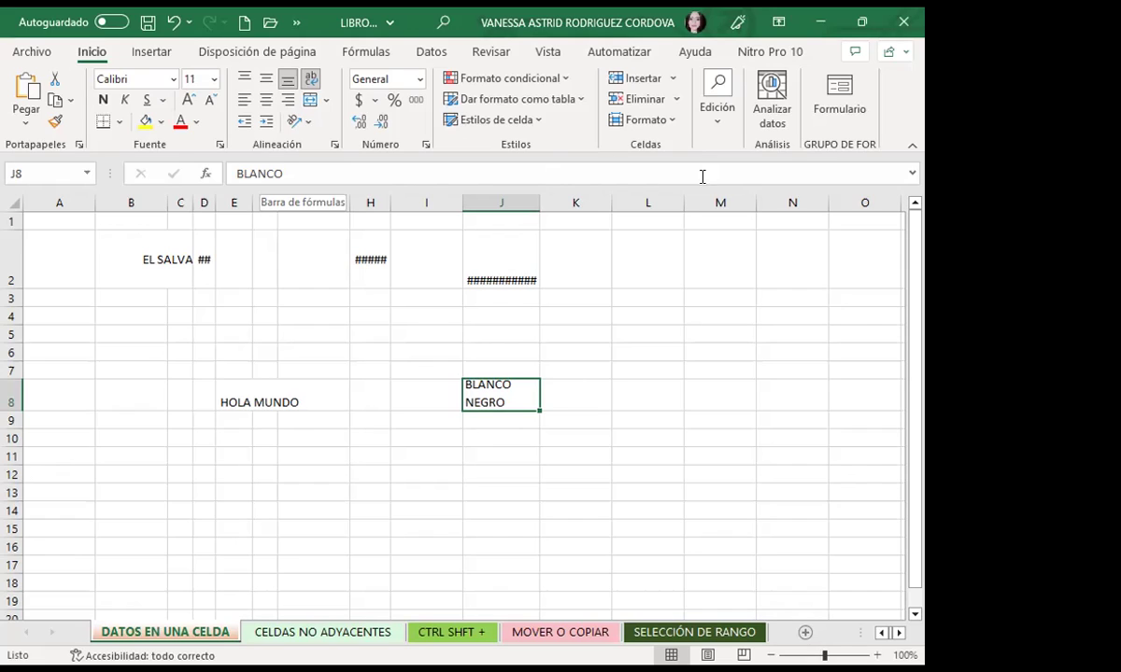
click(911, 174)
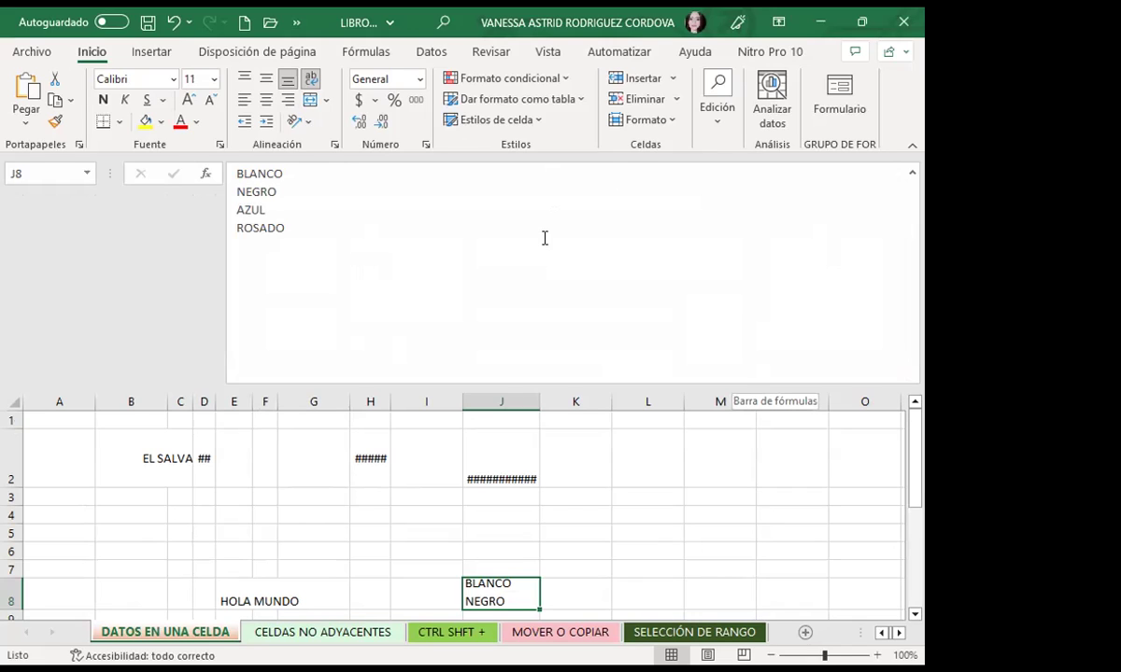
click(912, 174)
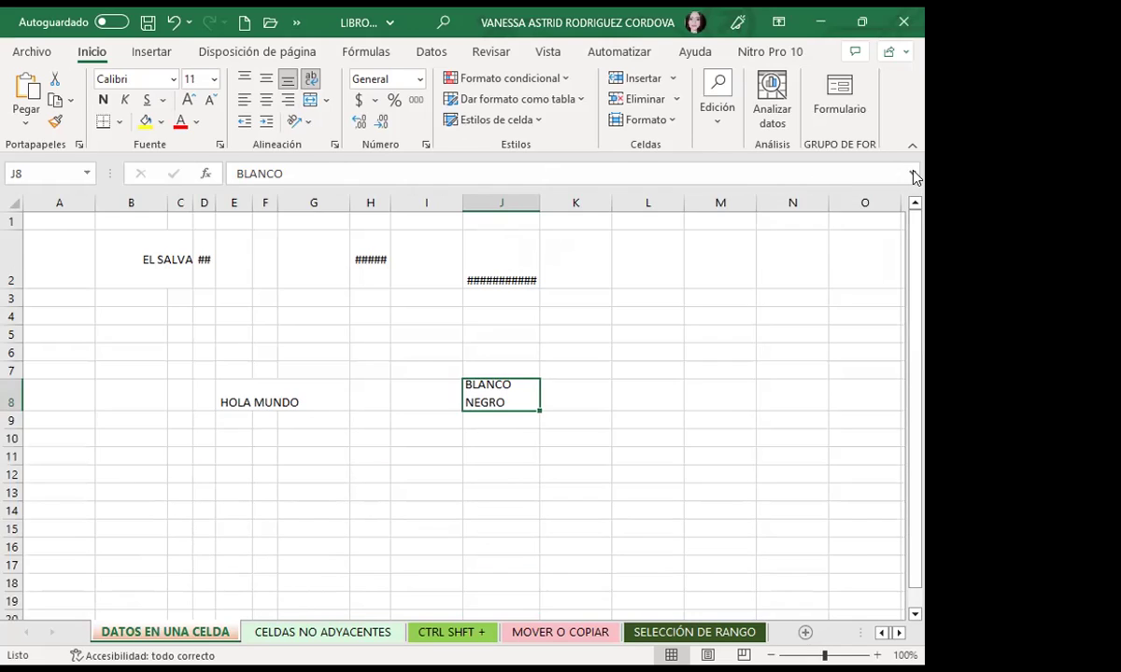
drag(17, 404, 17, 440)
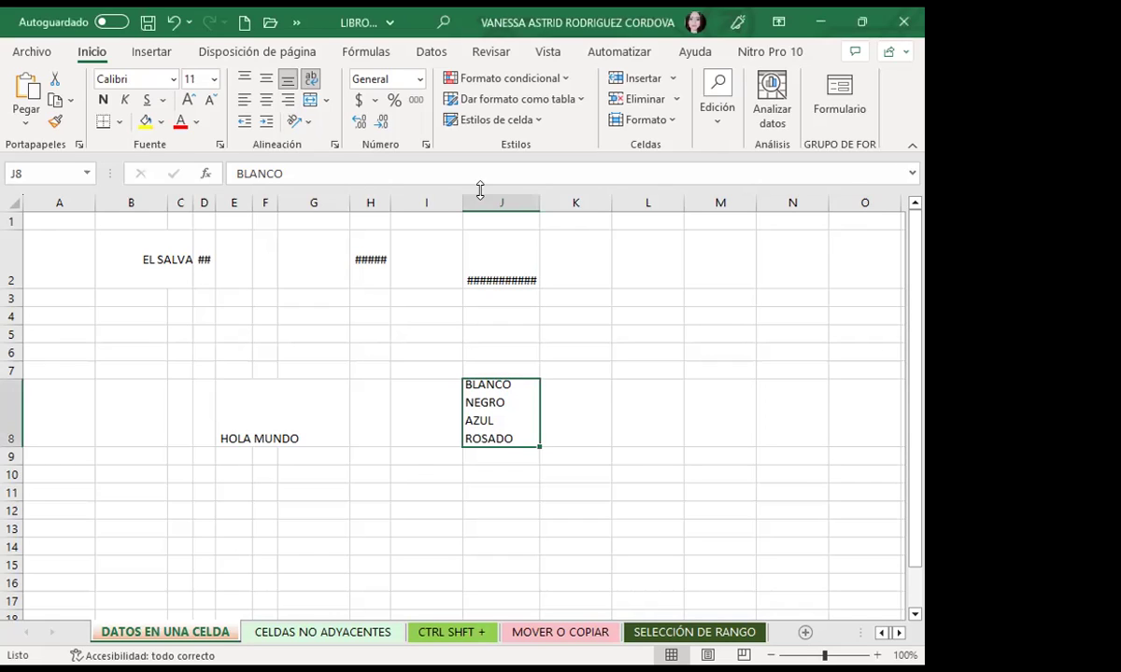
Insert a line break after ROSADO in J8's text and finish editing.
click(911, 174)
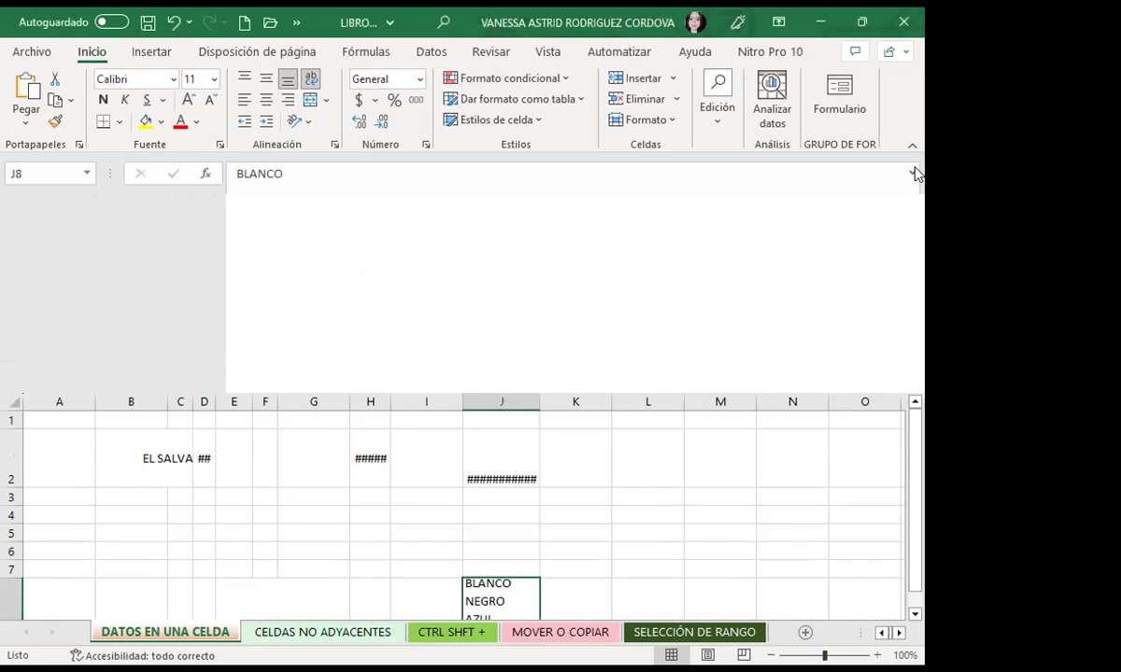
click(434, 179)
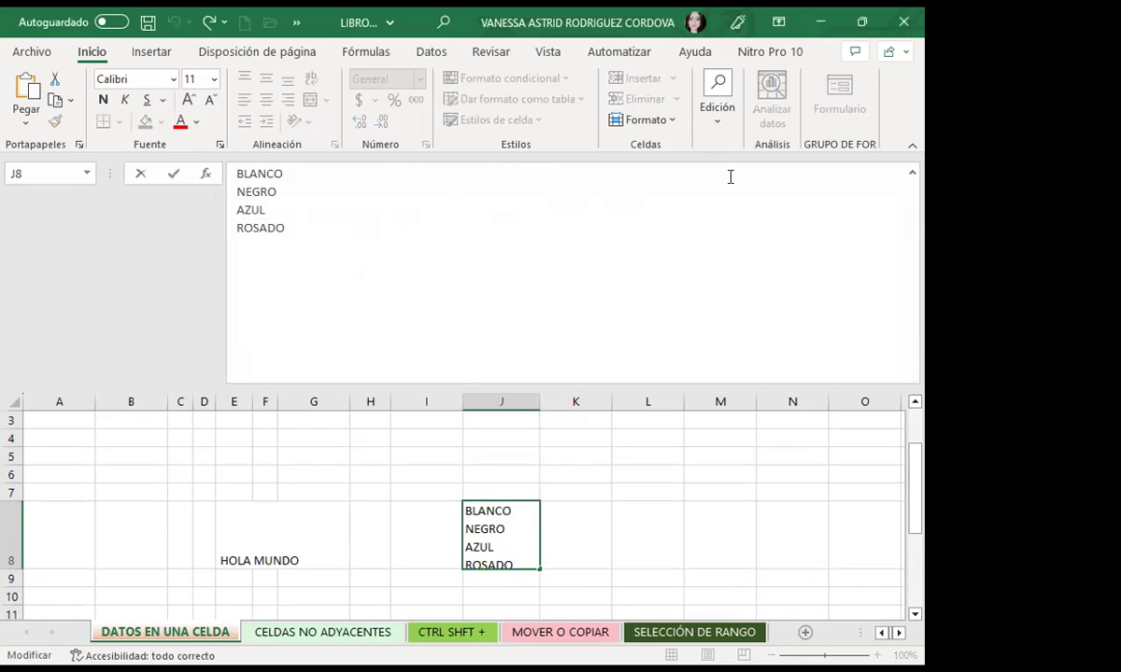
click(283, 256)
key(alt+Return)
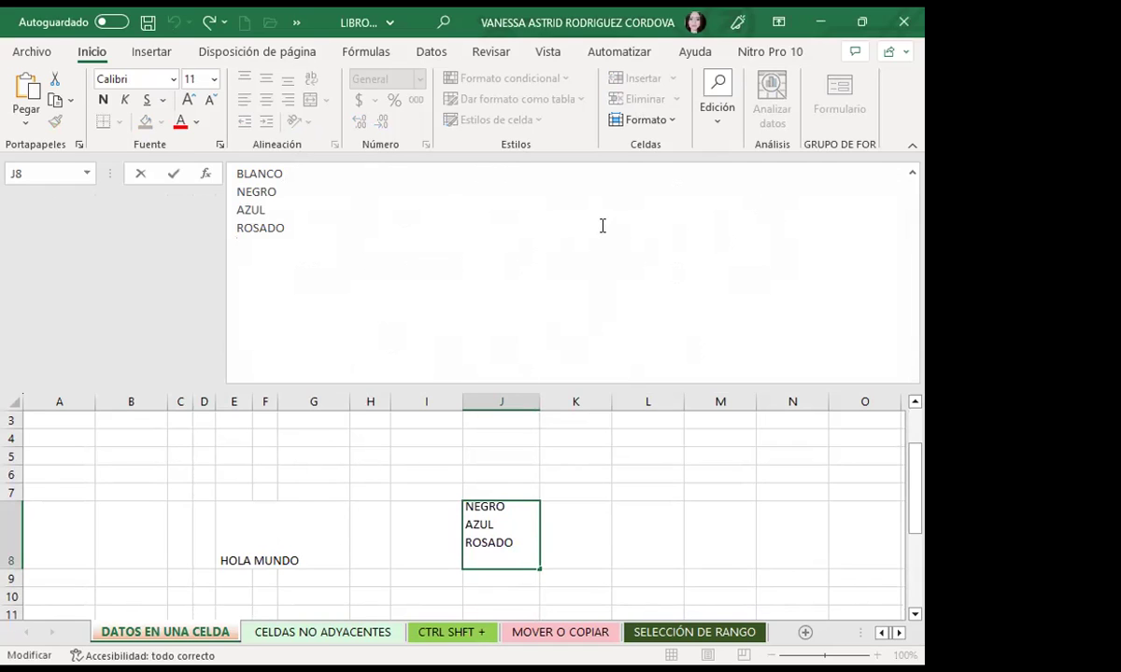
click(912, 173)
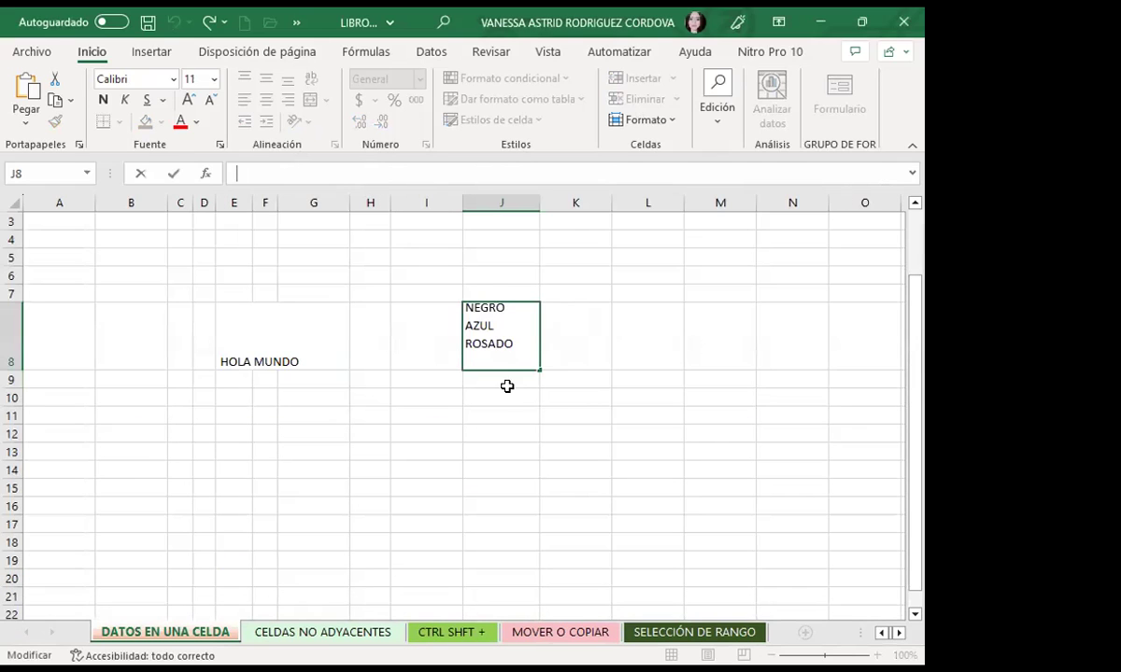
click(585, 399)
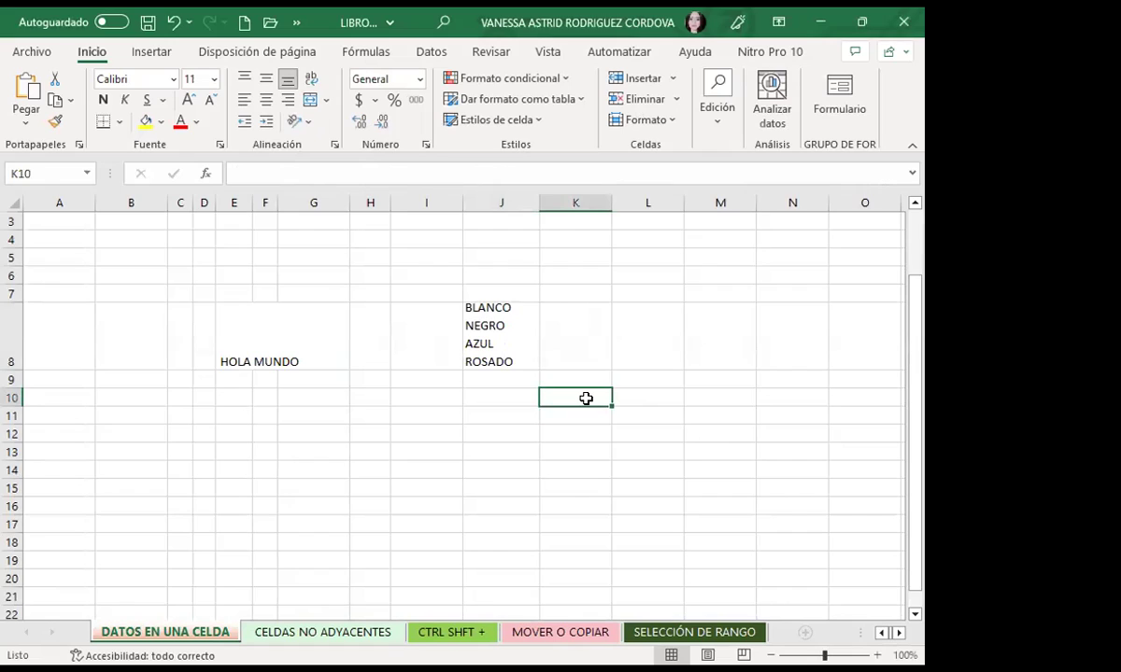
click(513, 363)
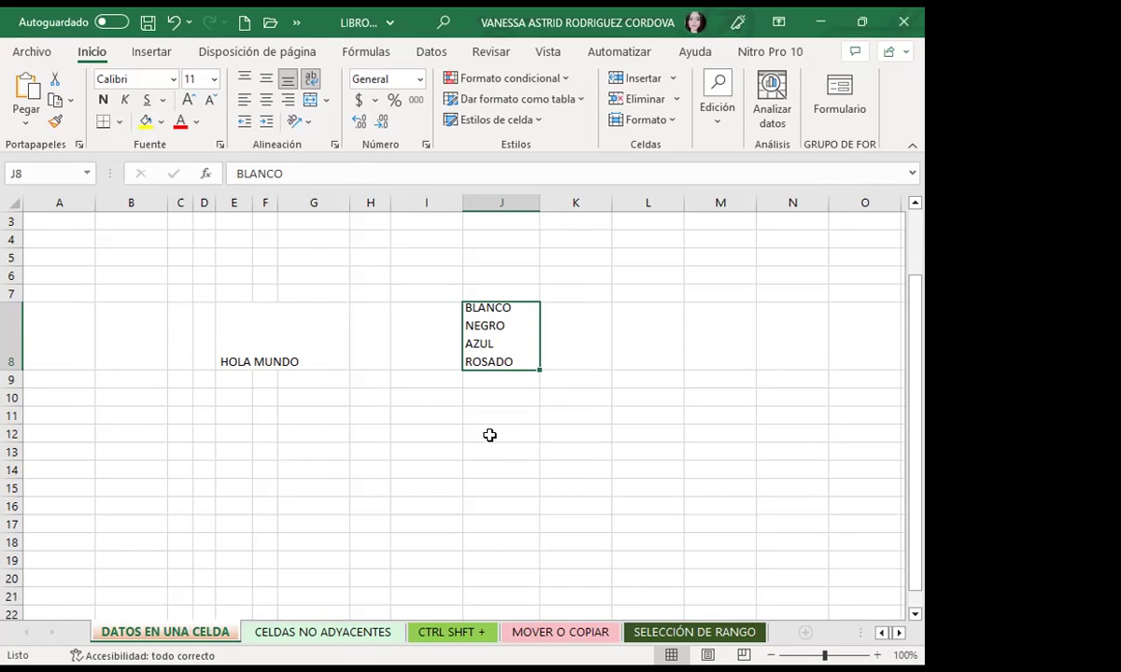
Merge and centre J12:J19 into one cell, then unmerge it again.
drag(489, 435, 495, 558)
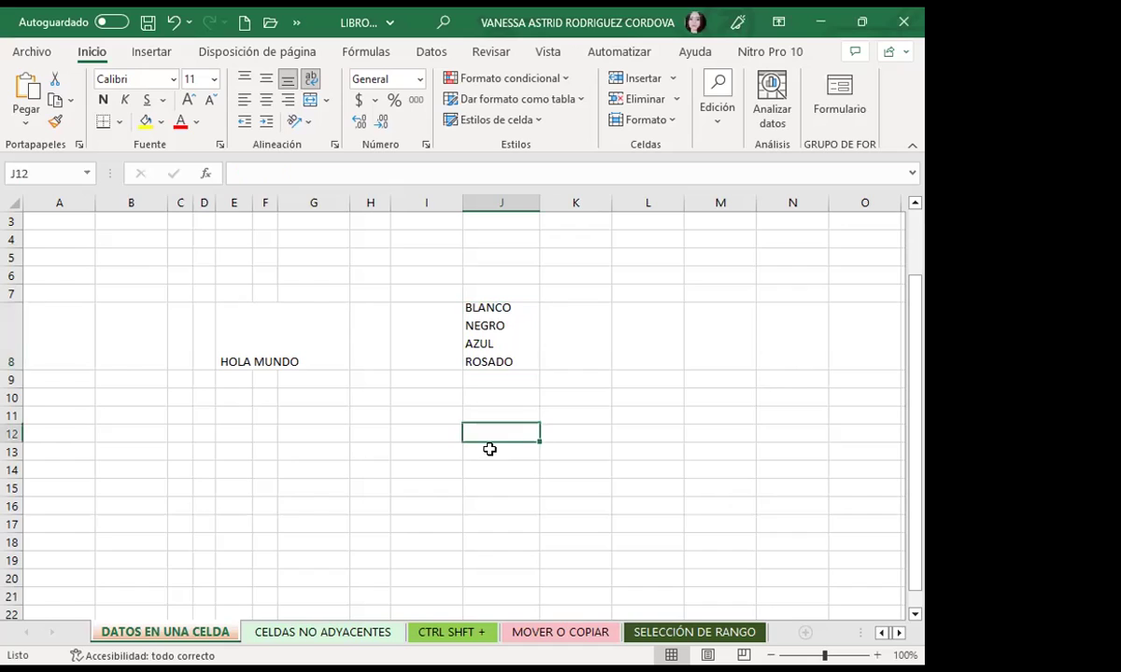
click(310, 100)
click(581, 505)
click(505, 467)
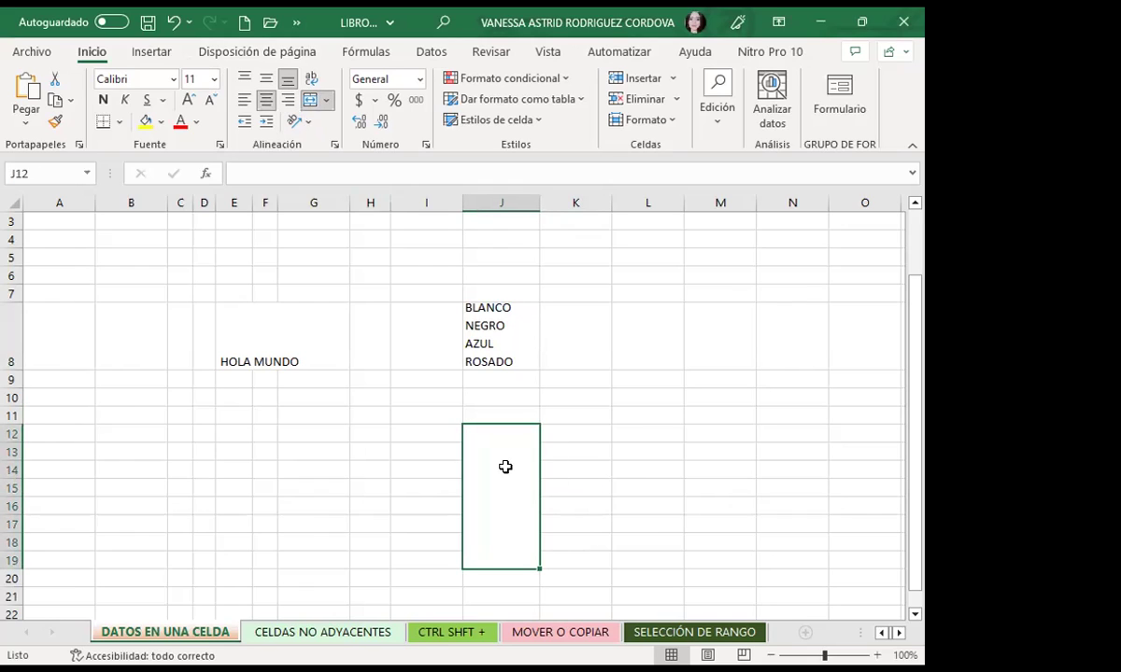
click(11, 322)
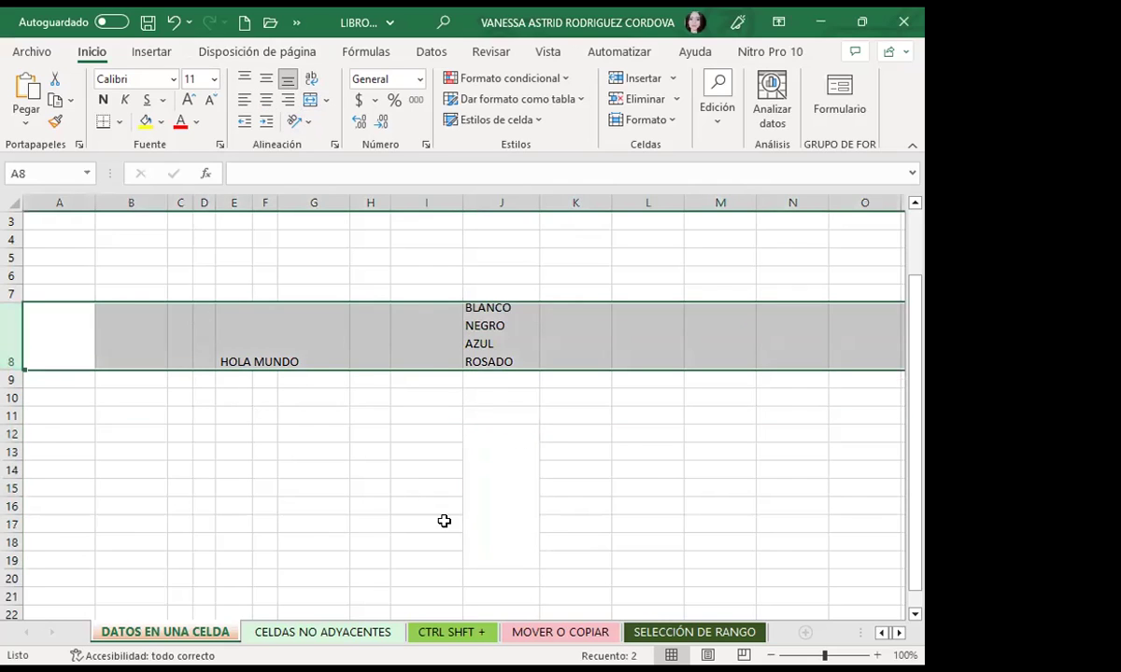
click(486, 439)
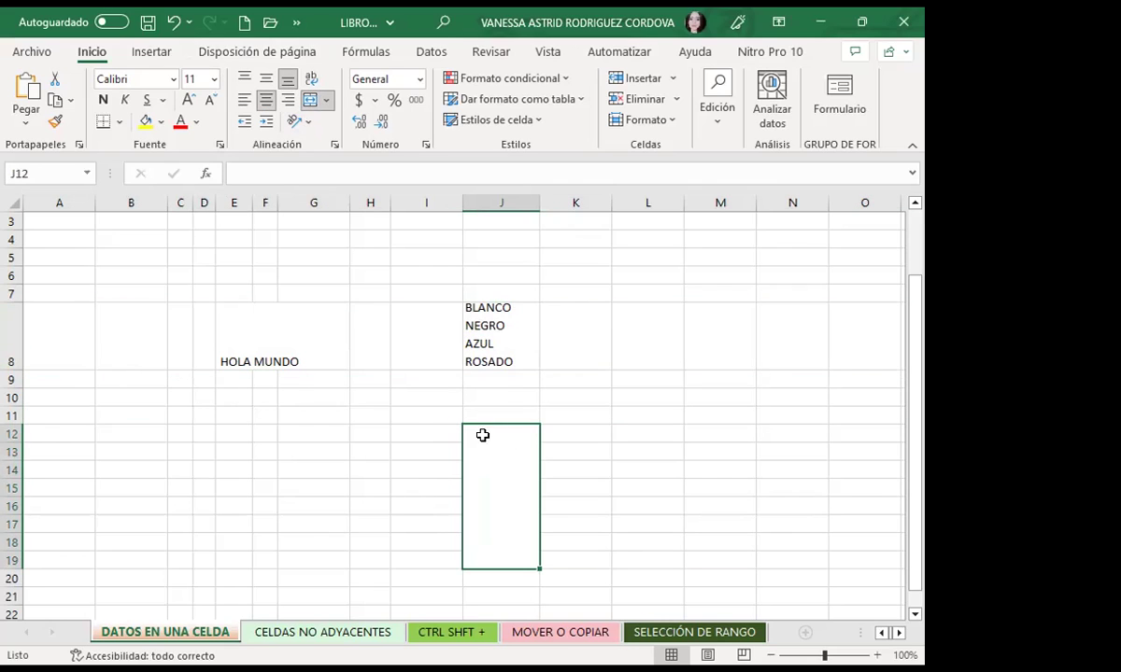
click(313, 102)
click(526, 507)
click(287, 394)
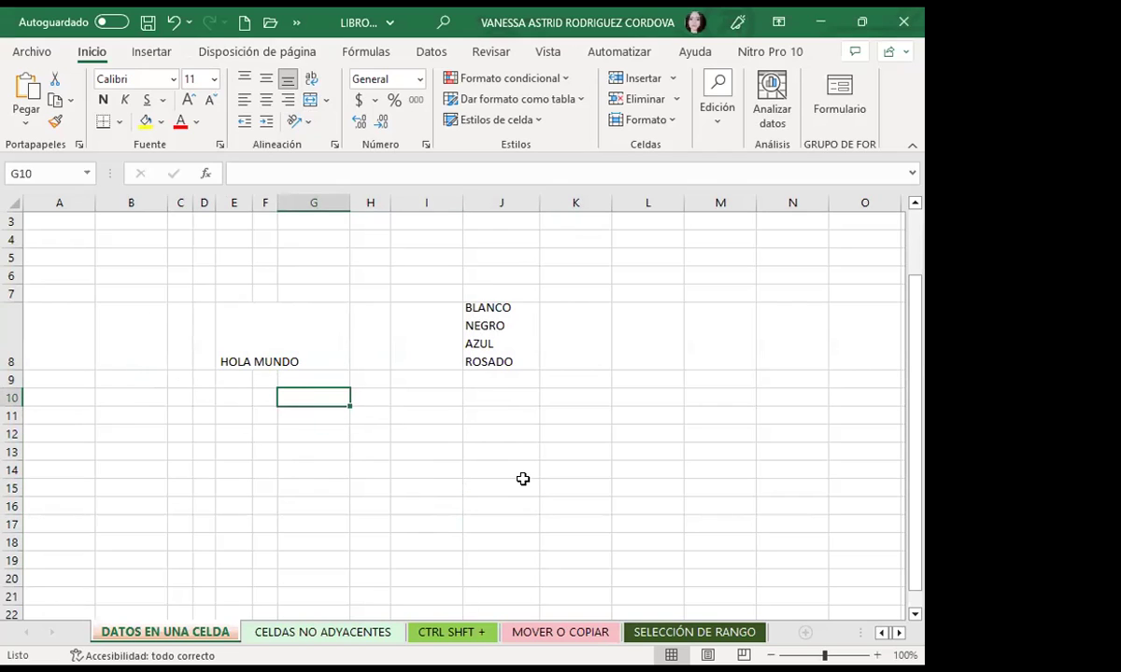
Select J8, row 8, J10 and the block E9:J14 to compare selections.
click(488, 345)
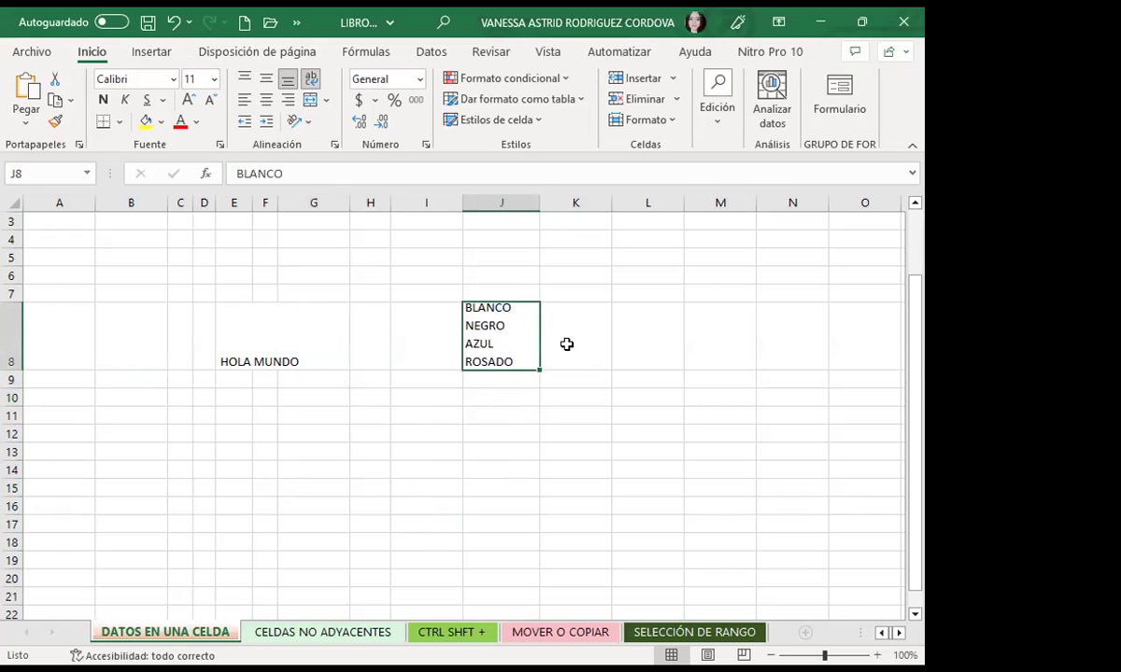
click(13, 324)
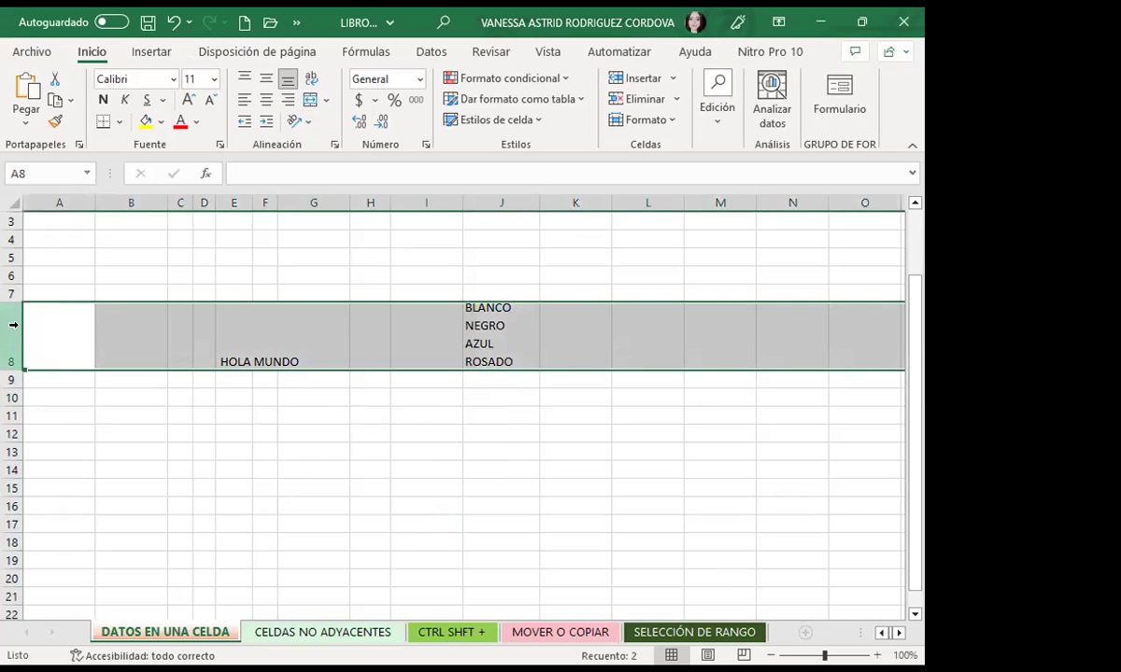
click(504, 395)
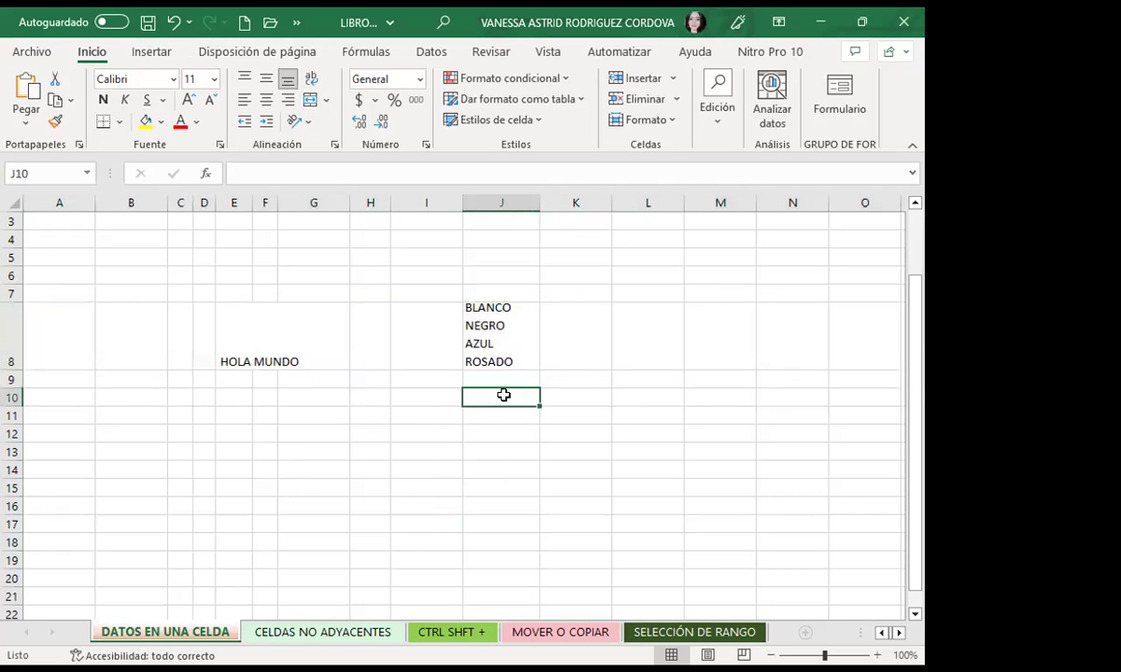
click(503, 333)
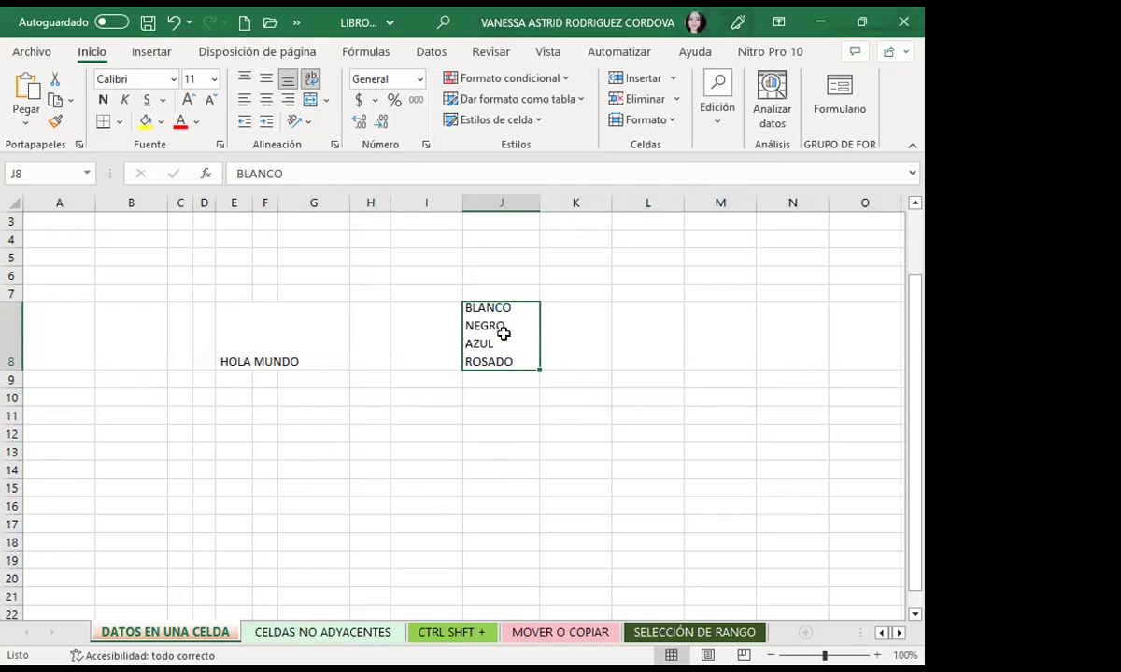
mouse_move(228, 380)
mouse_down()
mouse_move(477, 434)
mouse_move(497, 468)
mouse_up()
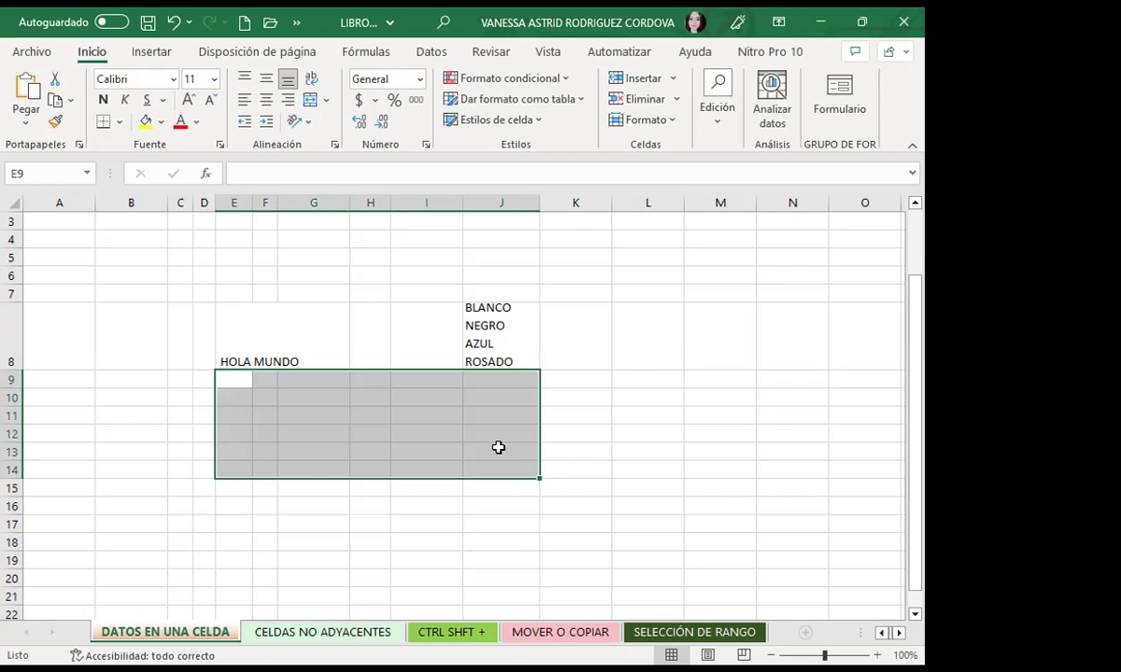
scroll(498, 448, up, 2)
click(502, 424)
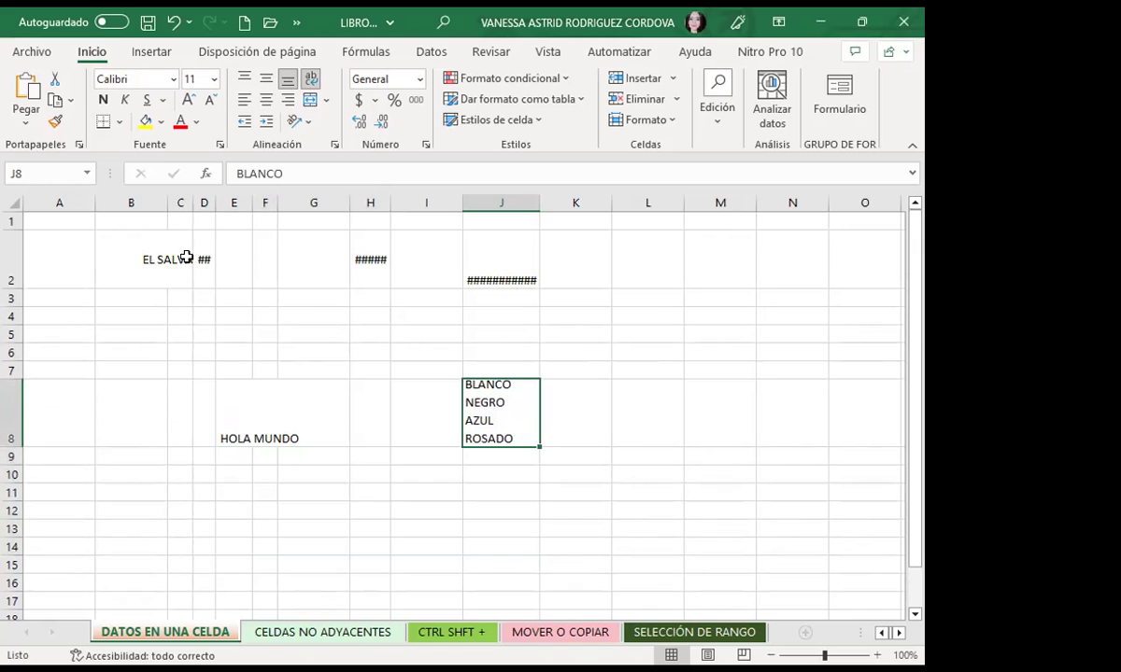
Inspect B2, D5 and C2, where EL SALVADOR is cut off.
click(135, 258)
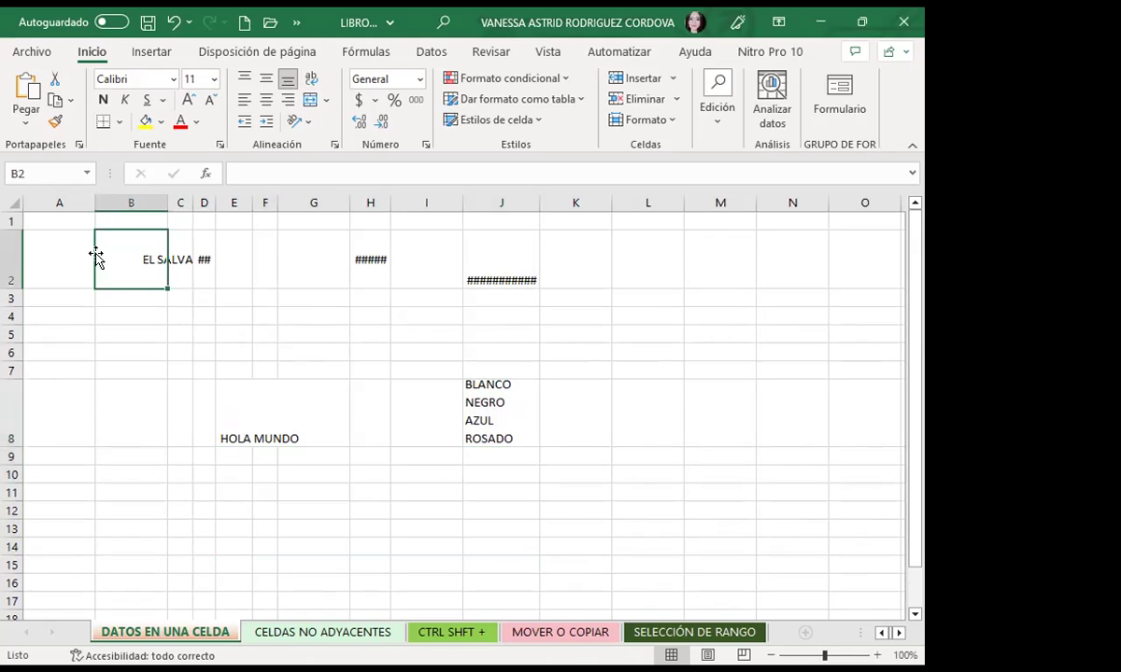
click(201, 332)
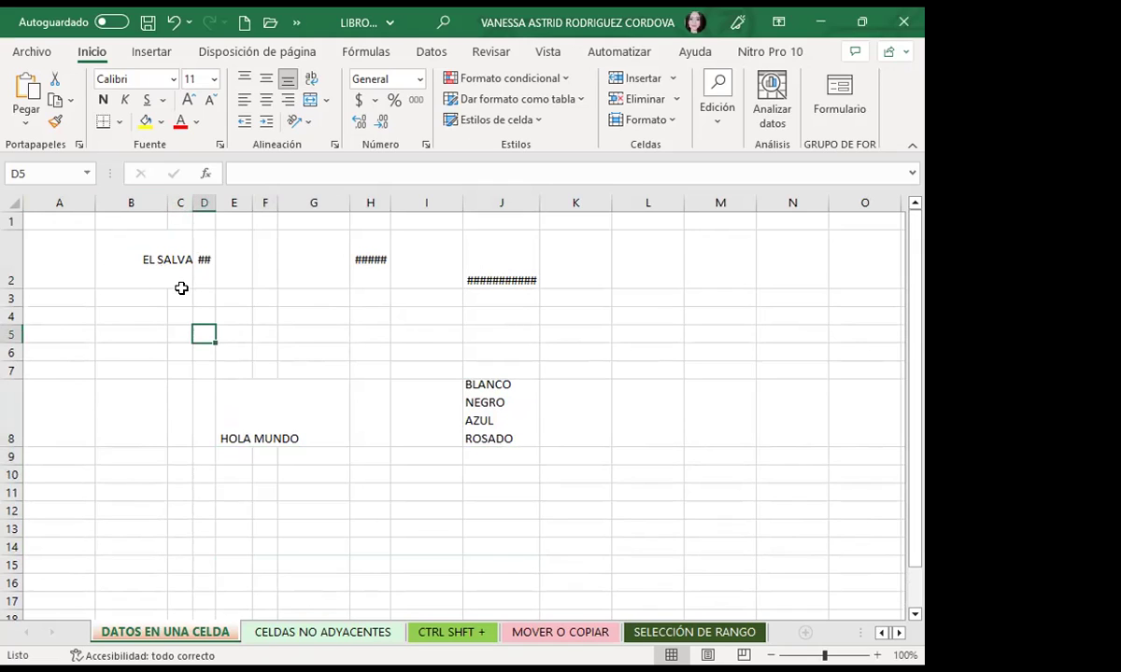
click(129, 264)
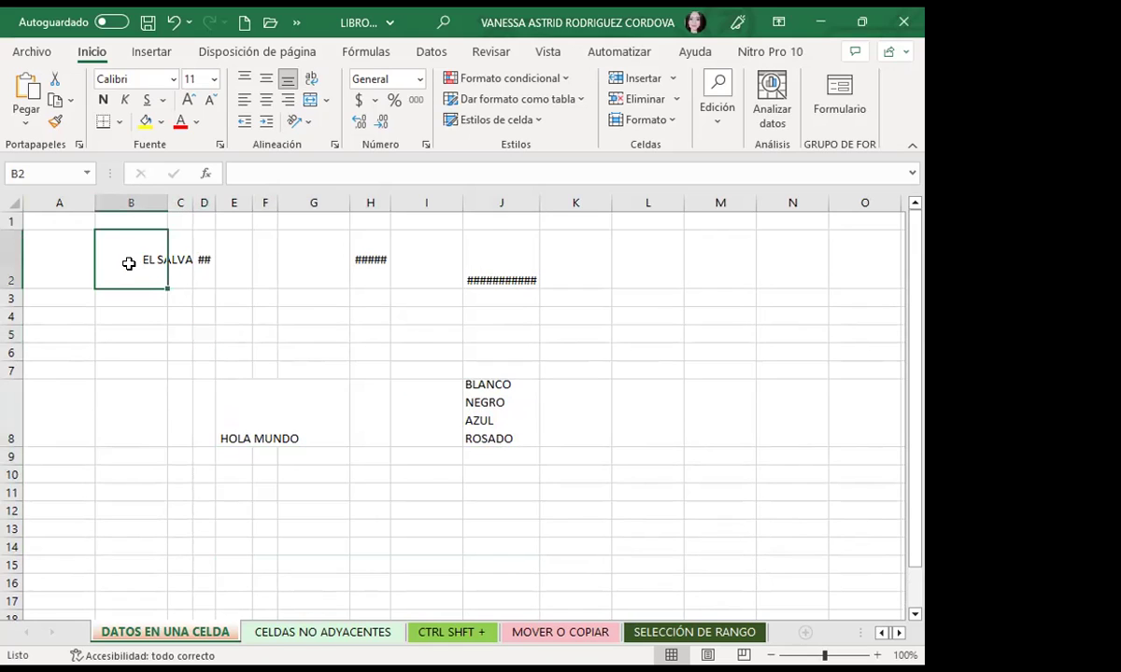
click(911, 176)
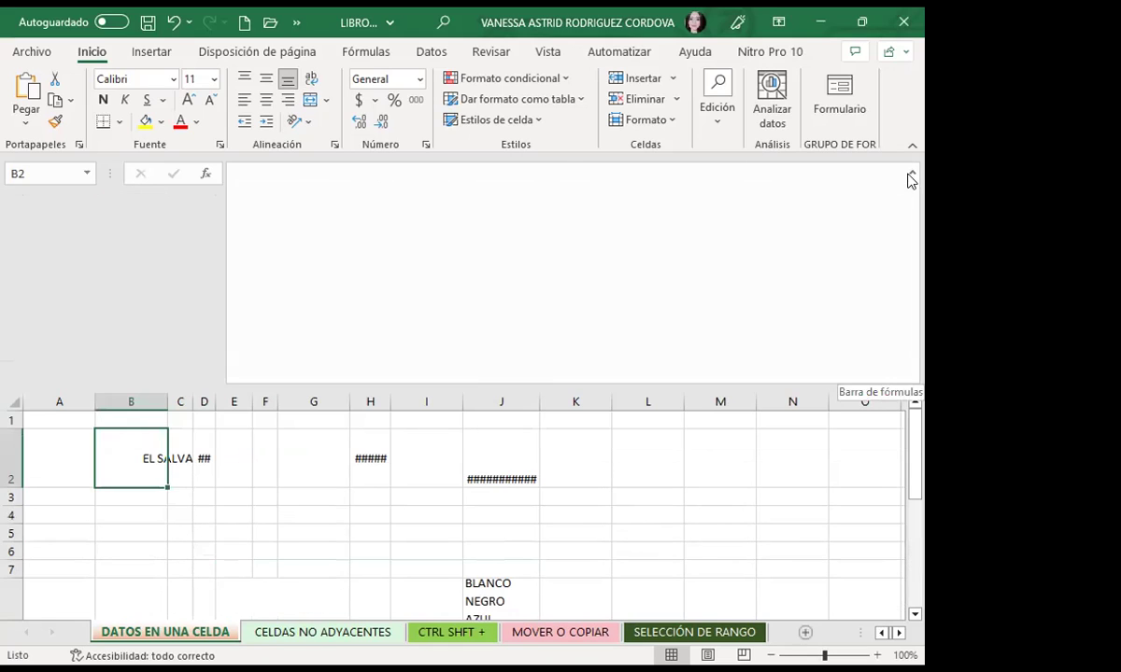
click(912, 178)
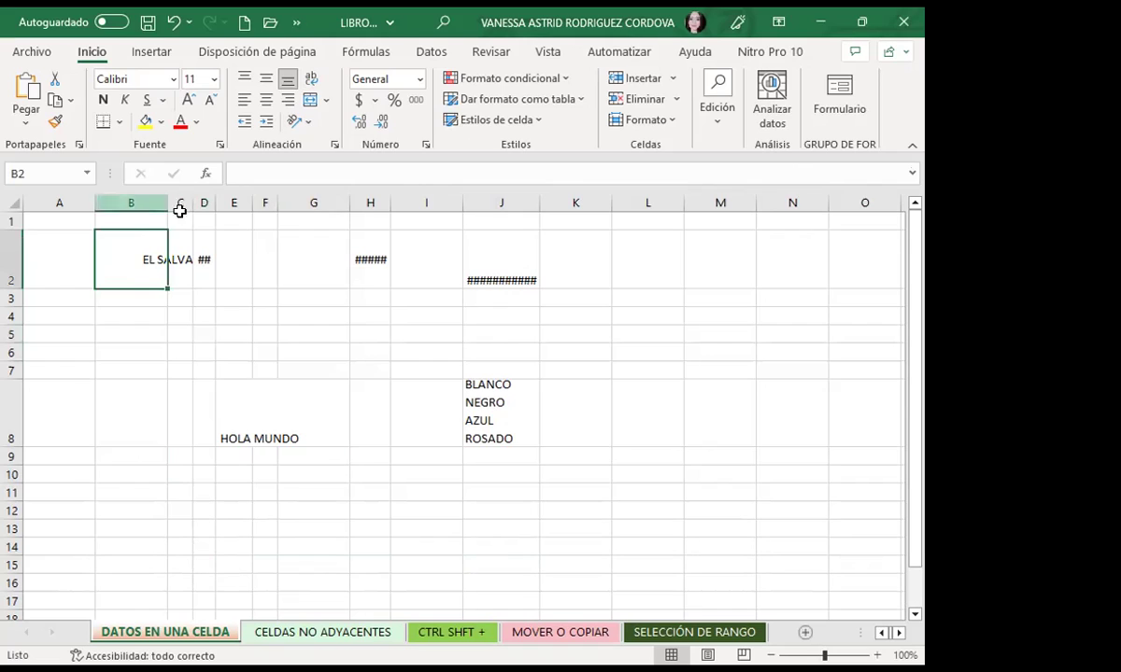
click(179, 260)
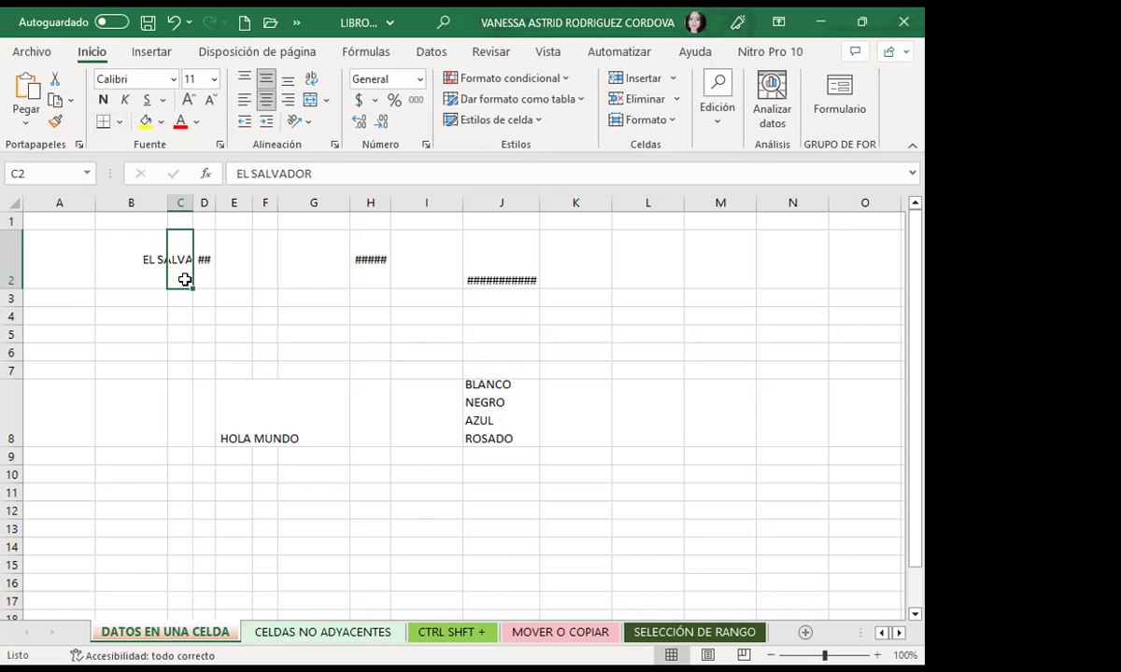
click(111, 271)
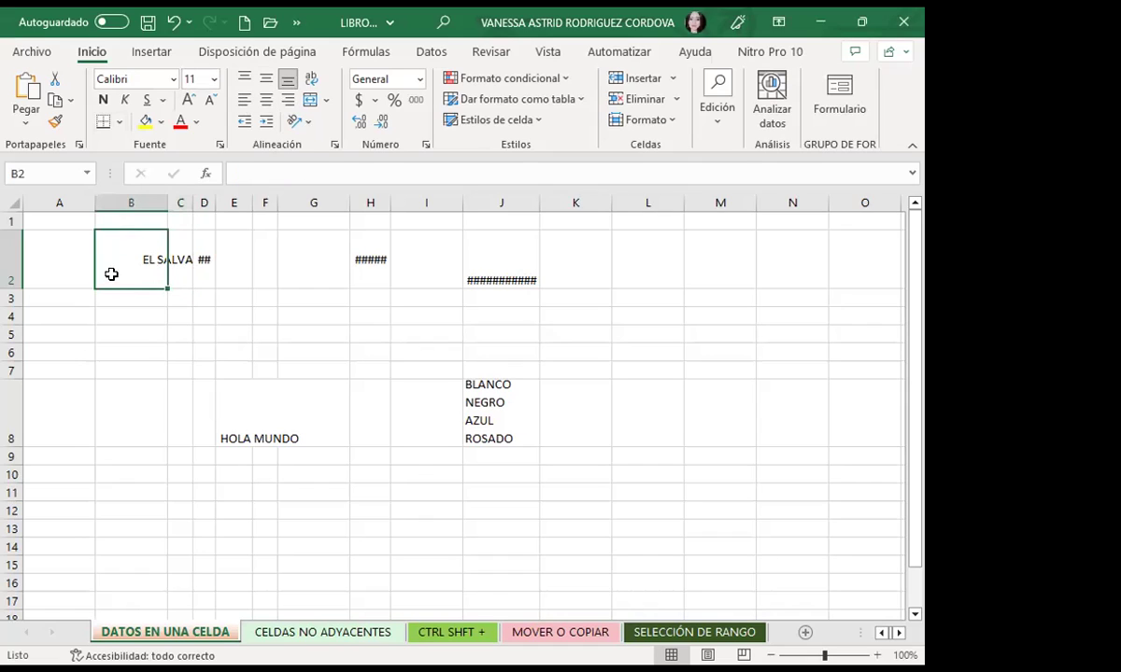
click(180, 275)
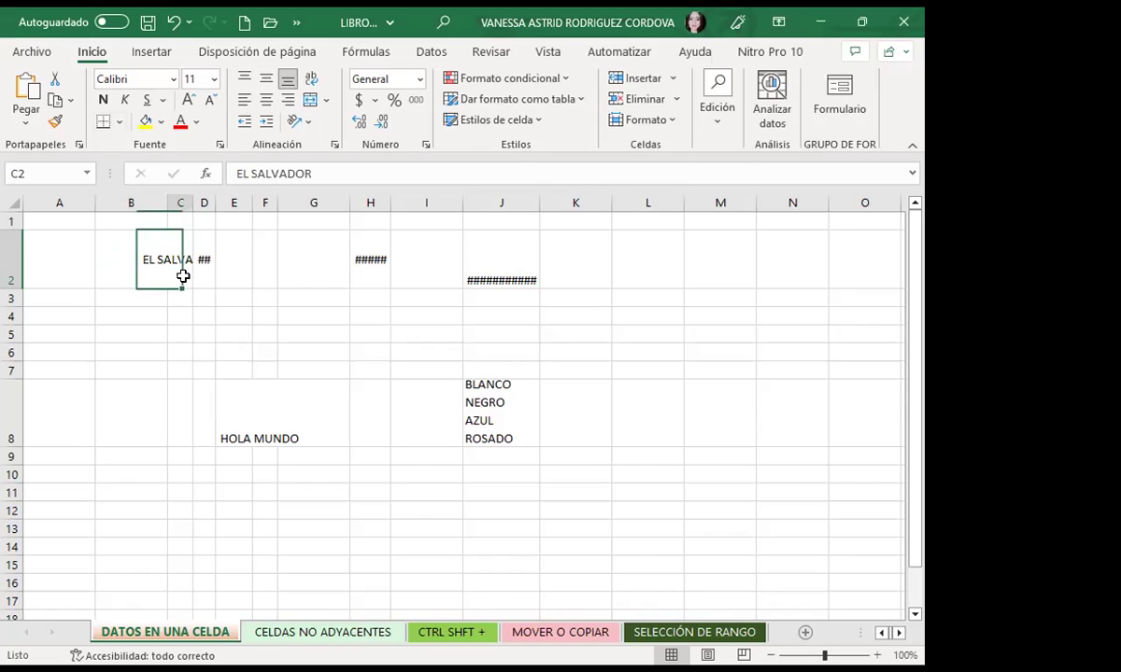
click(130, 267)
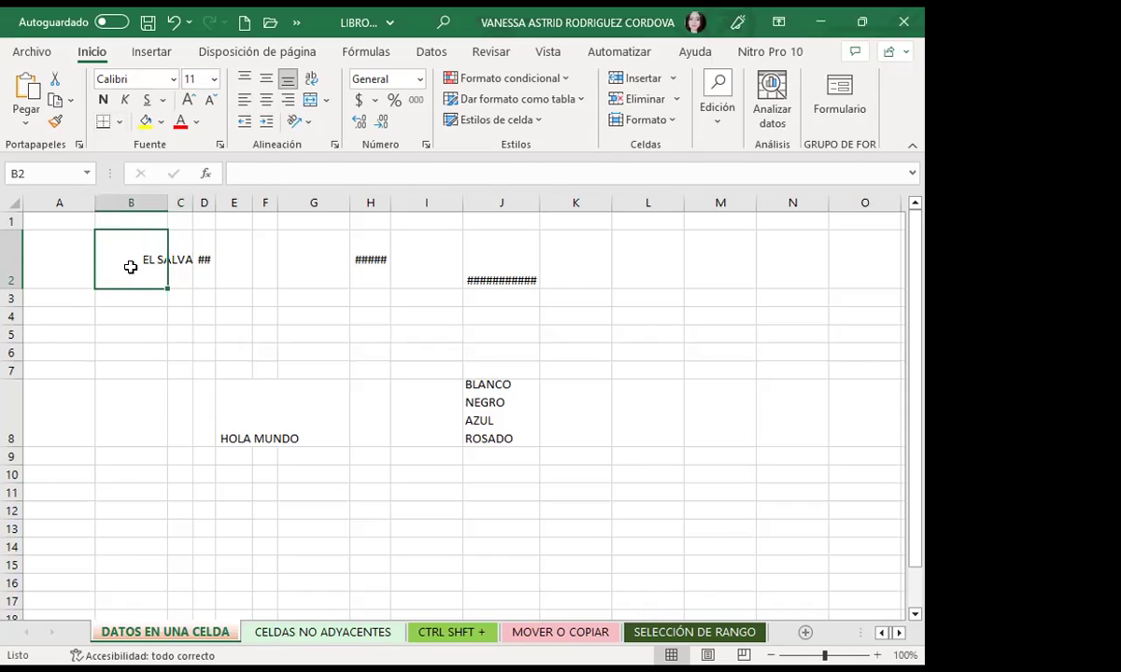
click(181, 273)
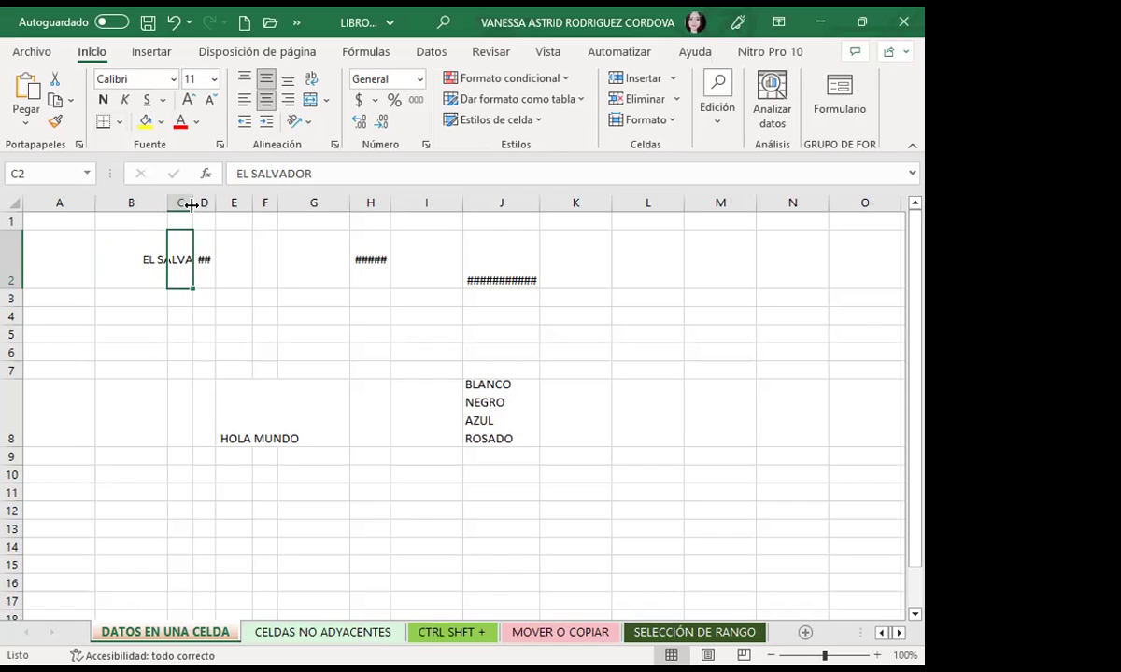
Drag column C's border wider until EL SALVADOR fits snugly, then check C3 and C2.
double_click(193, 205)
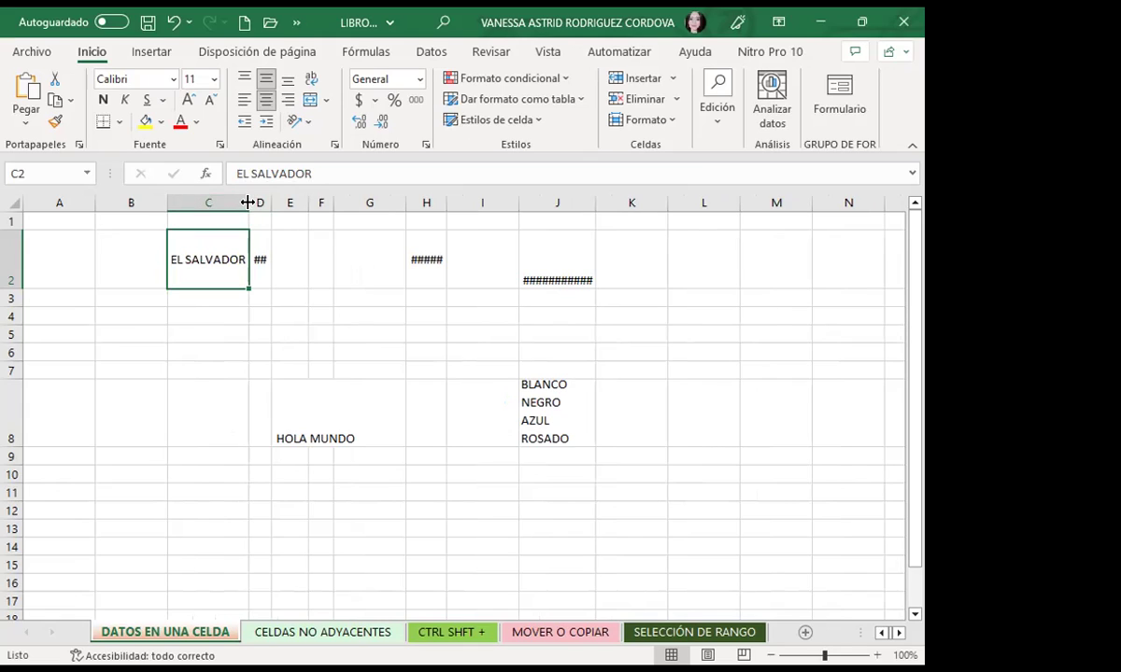
drag(248, 203, 248, 202)
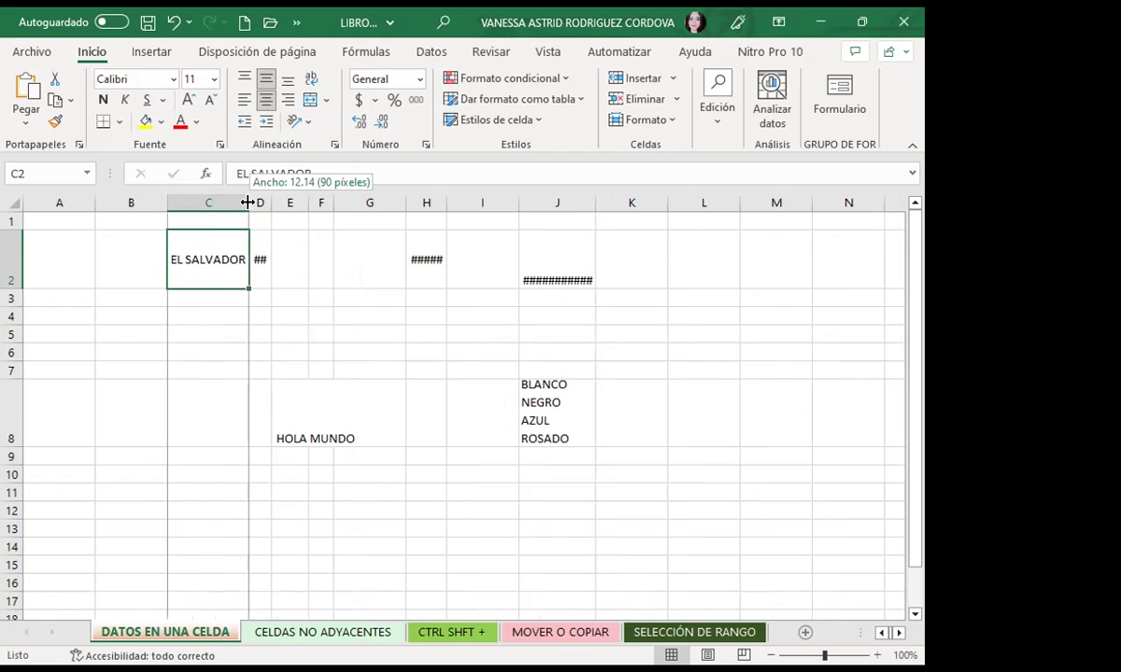
drag(248, 203, 194, 202)
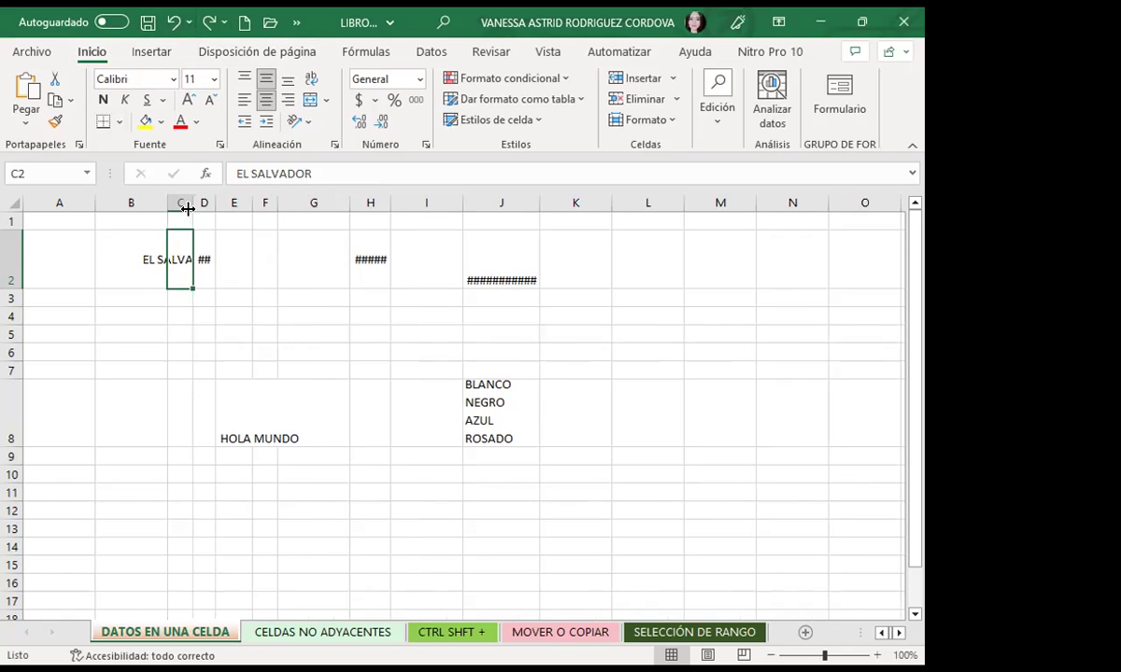
drag(190, 201, 241, 203)
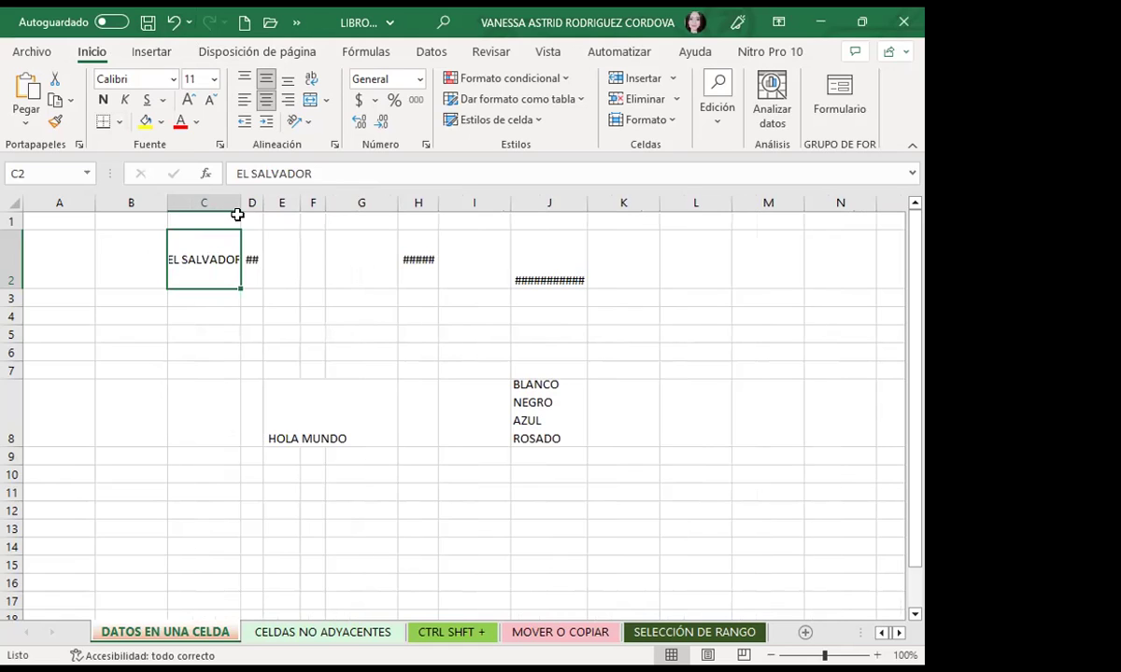
drag(241, 199, 255, 204)
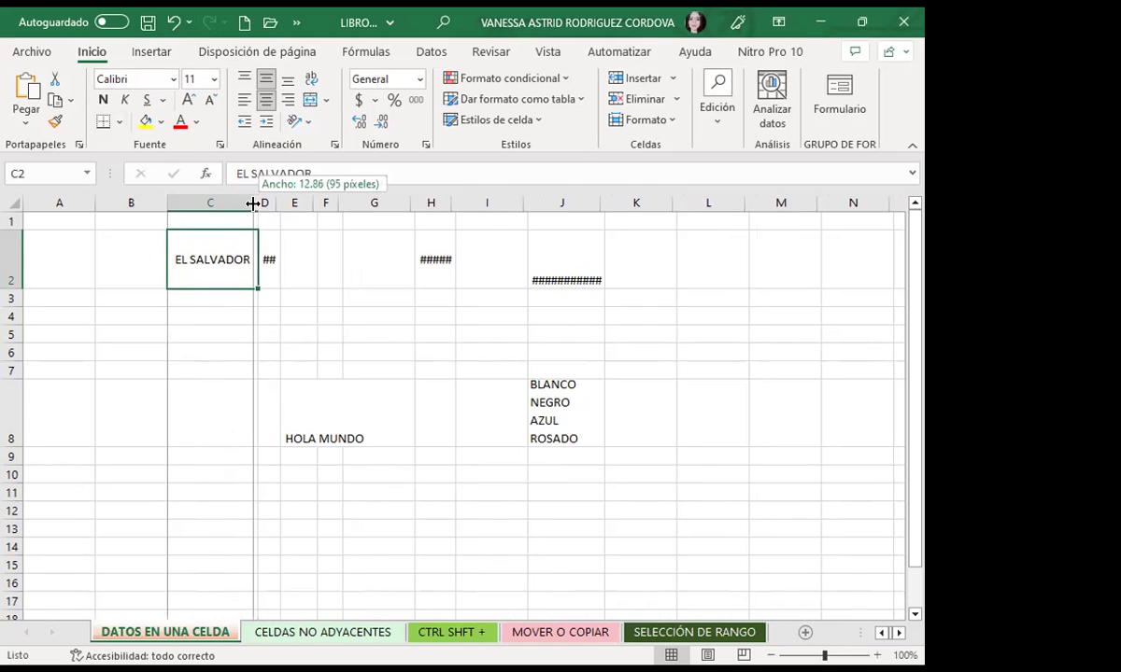
drag(255, 204, 248, 204)
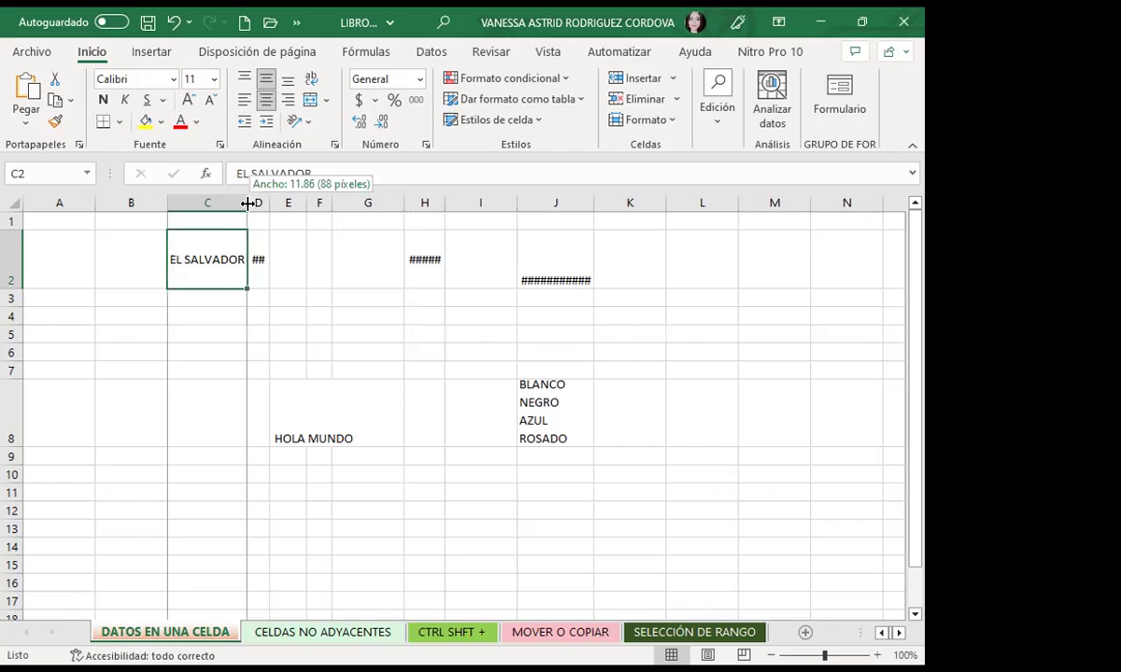
click(204, 302)
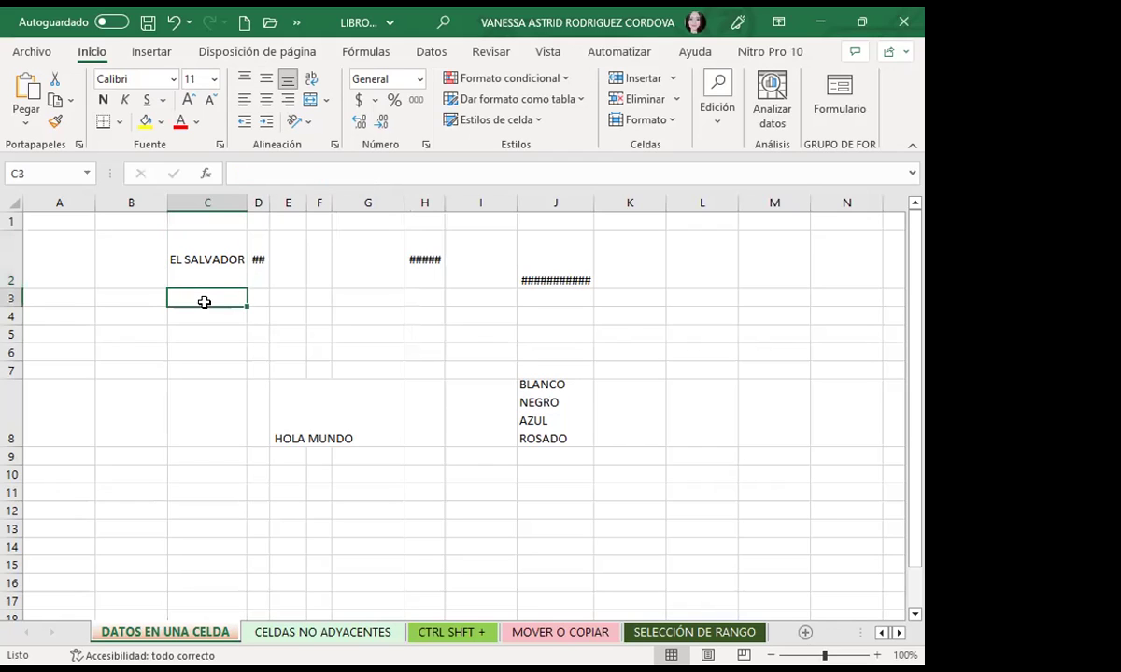
click(207, 277)
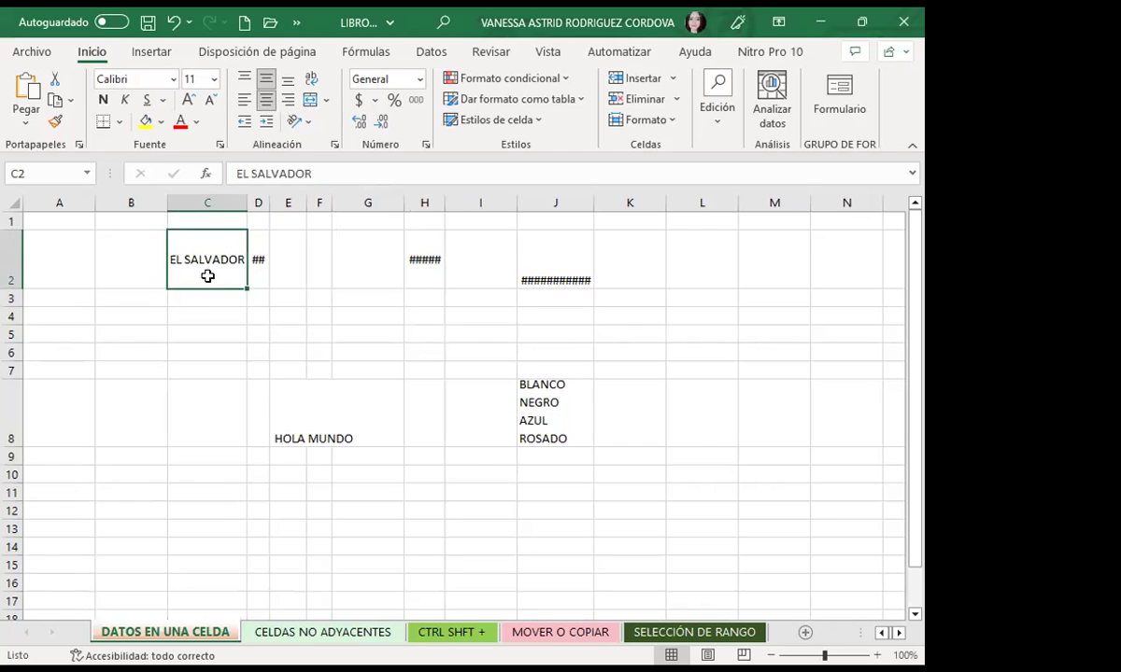
click(250, 202)
Narrow column C, then set its width to exactly 11.42 via Formato > Ancho de columna.
drag(247, 203, 218, 203)
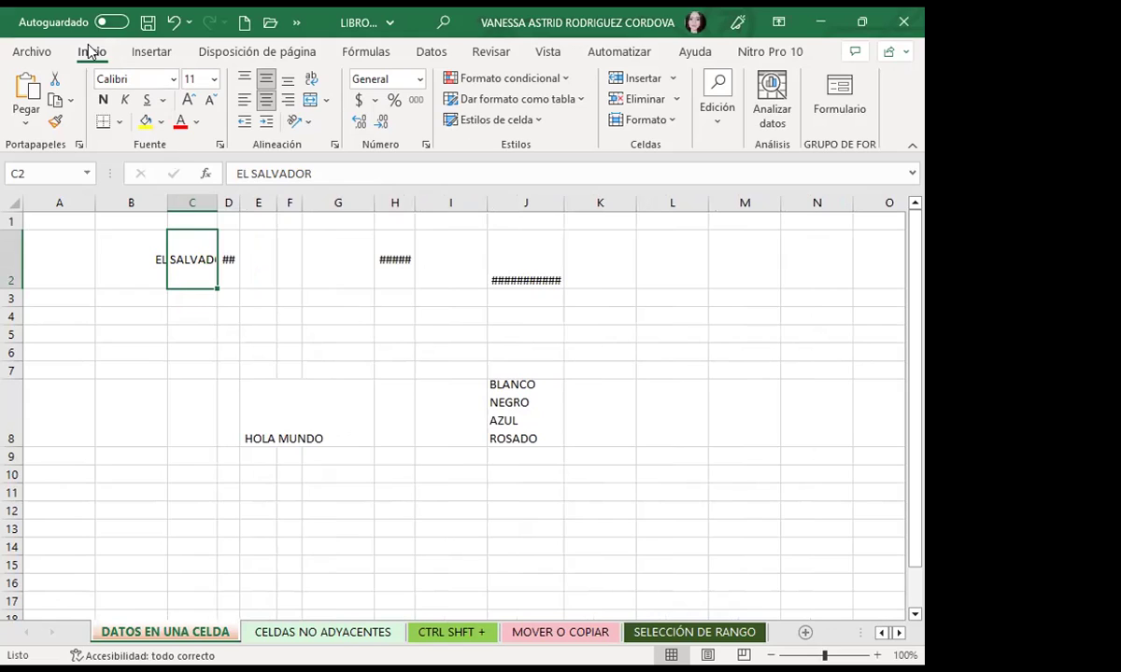
click(667, 122)
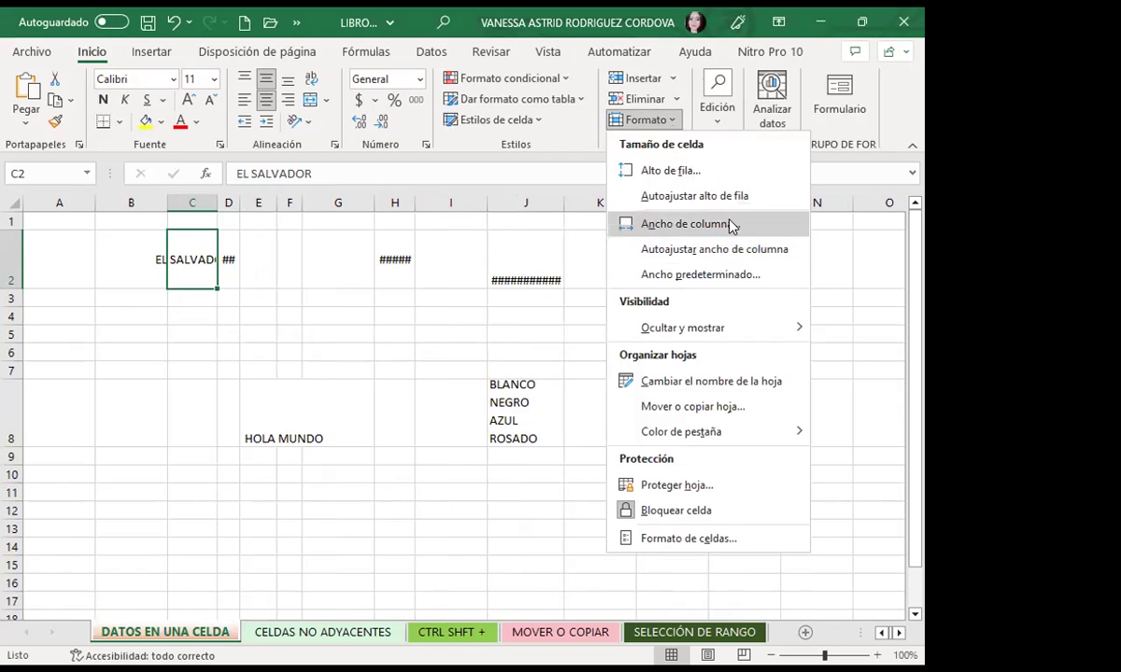
click(730, 225)
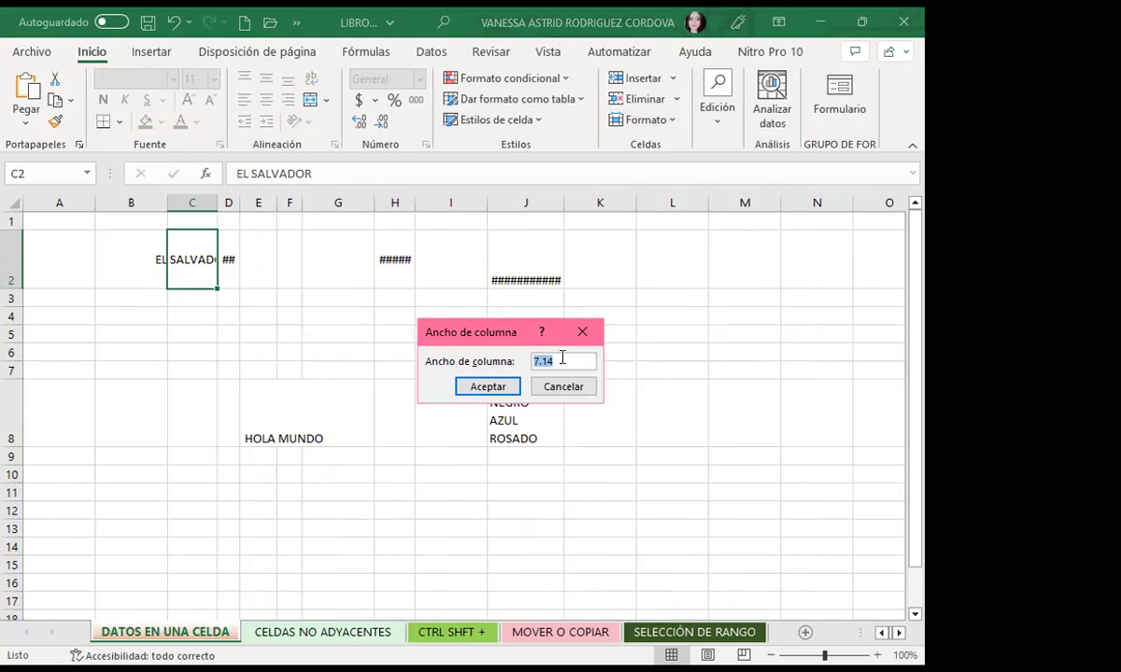
text(11.42)
click(493, 388)
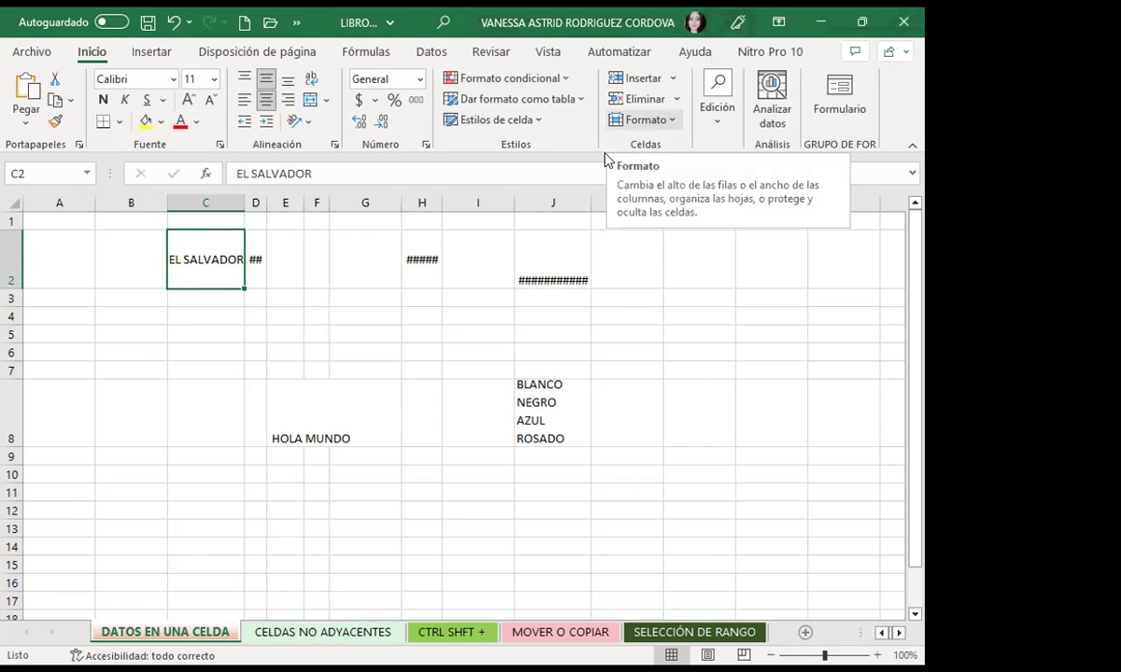
Narrow column C again, then double-click its border to auto-fit EL SALVADOR.
click(644, 120)
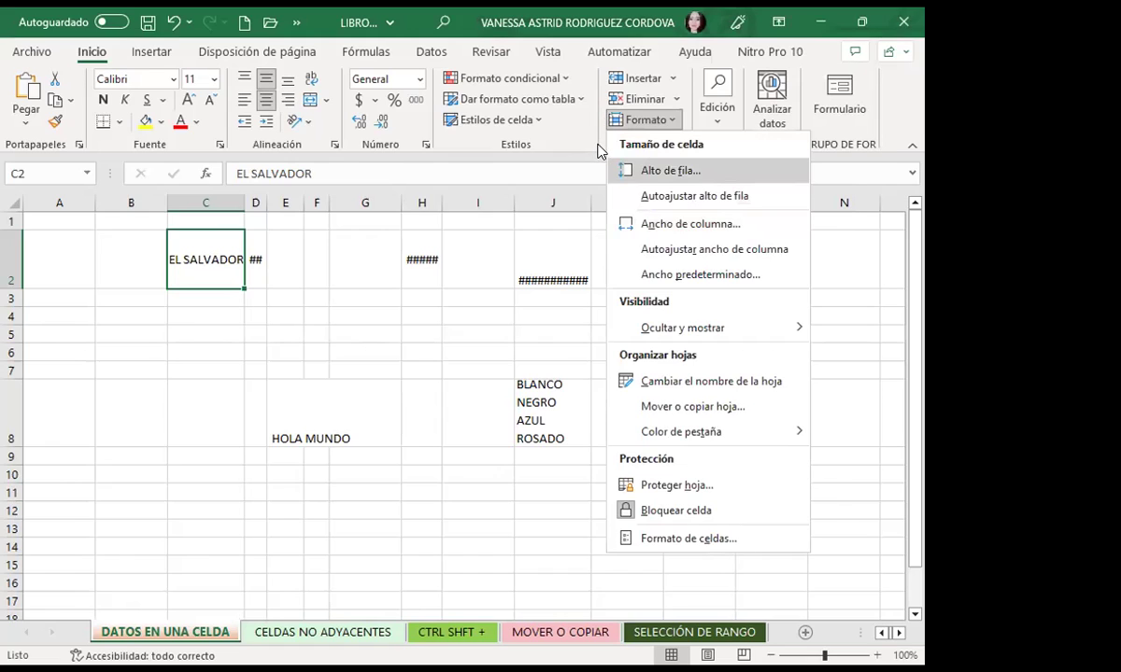
click(643, 124)
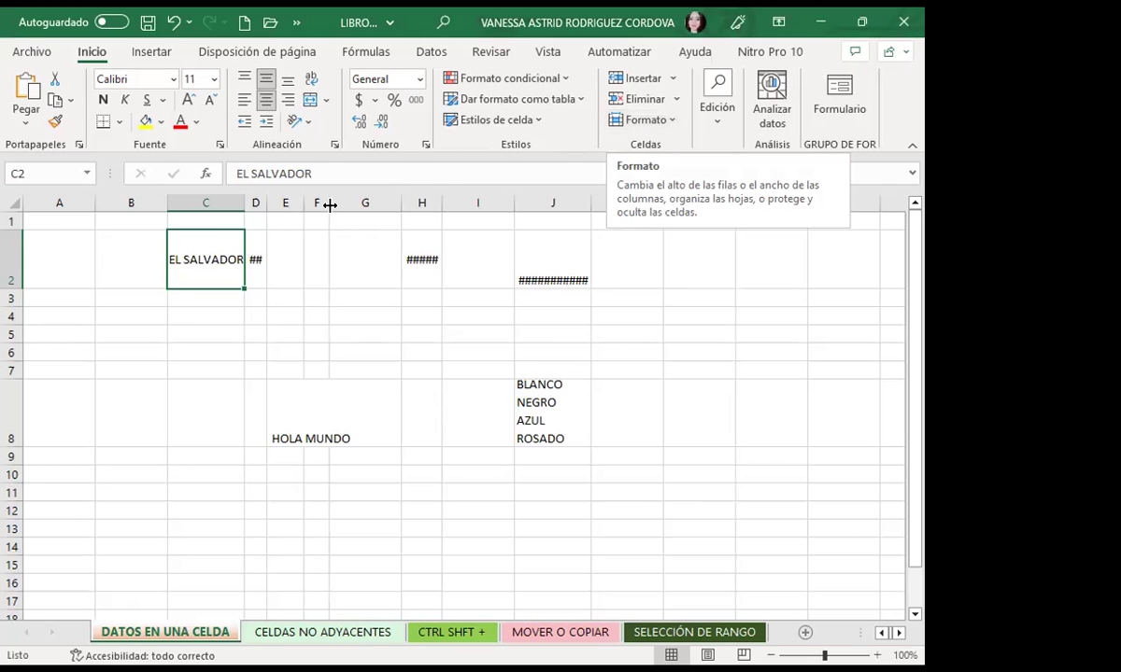
drag(245, 209, 201, 209)
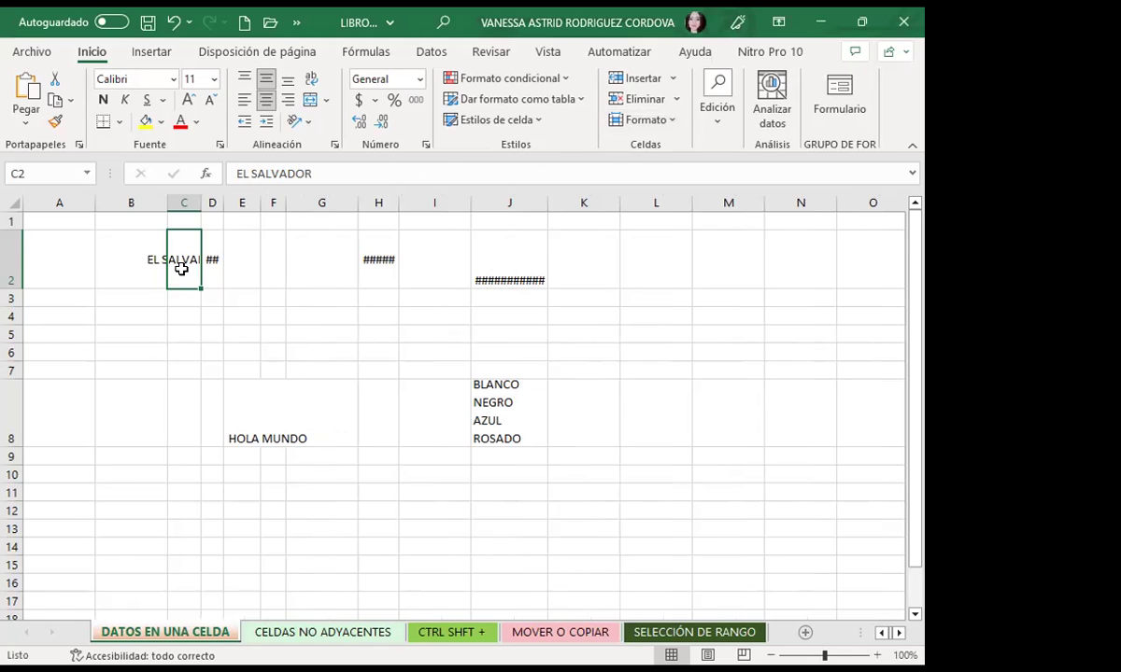
drag(200, 202, 199, 203)
double_click(199, 202)
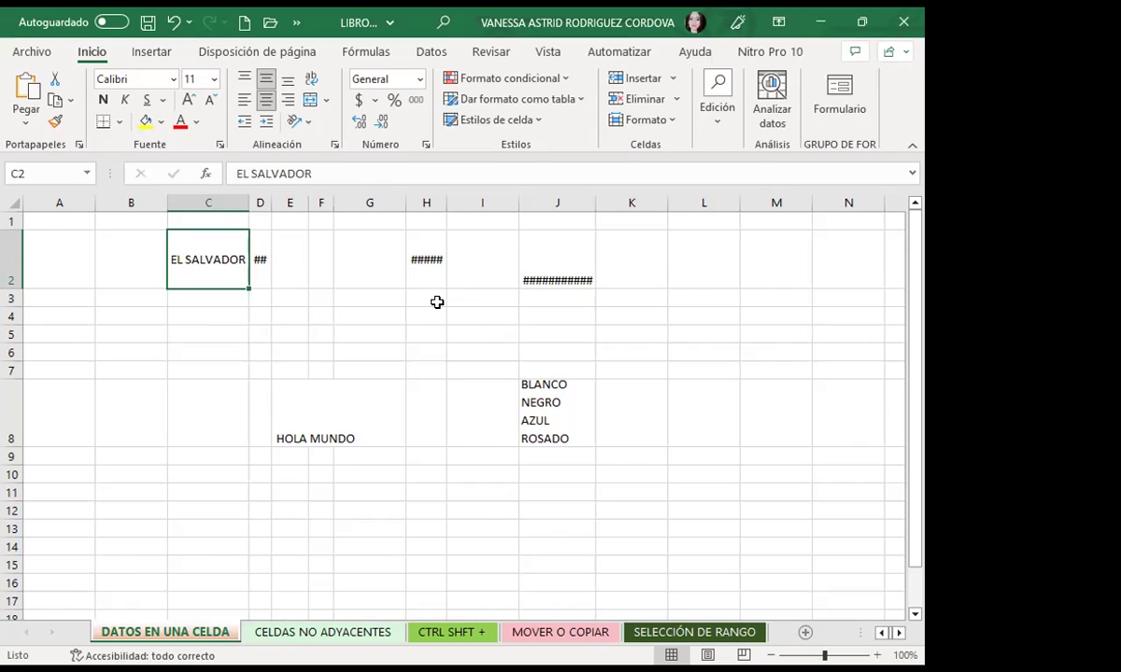
Auto-fit column H so H2 shows 21/3/2023 in full.
click(420, 261)
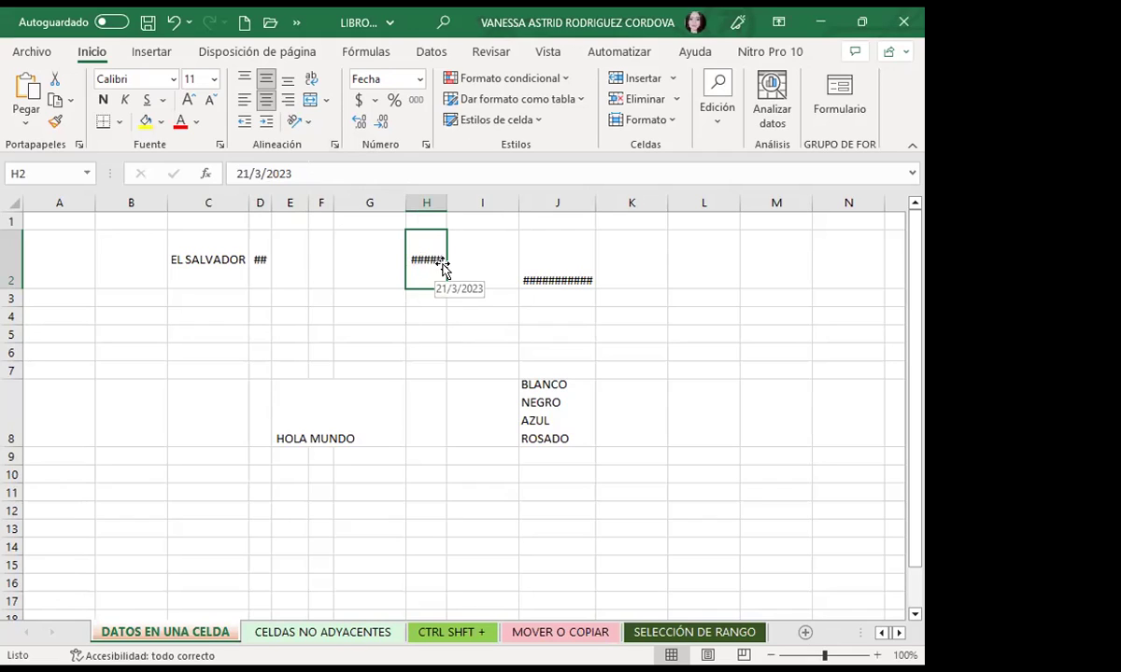
double_click(447, 199)
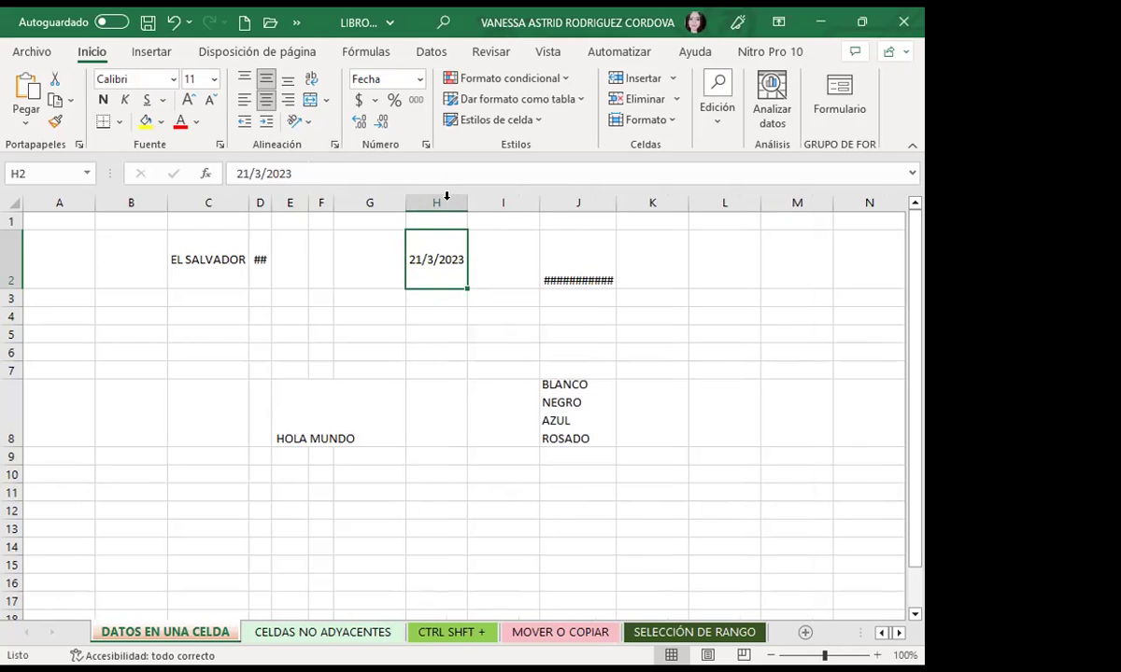
click(428, 313)
click(439, 276)
Auto-fit column D to show 123564, narrow it, and auto-fit it again.
double_click(270, 202)
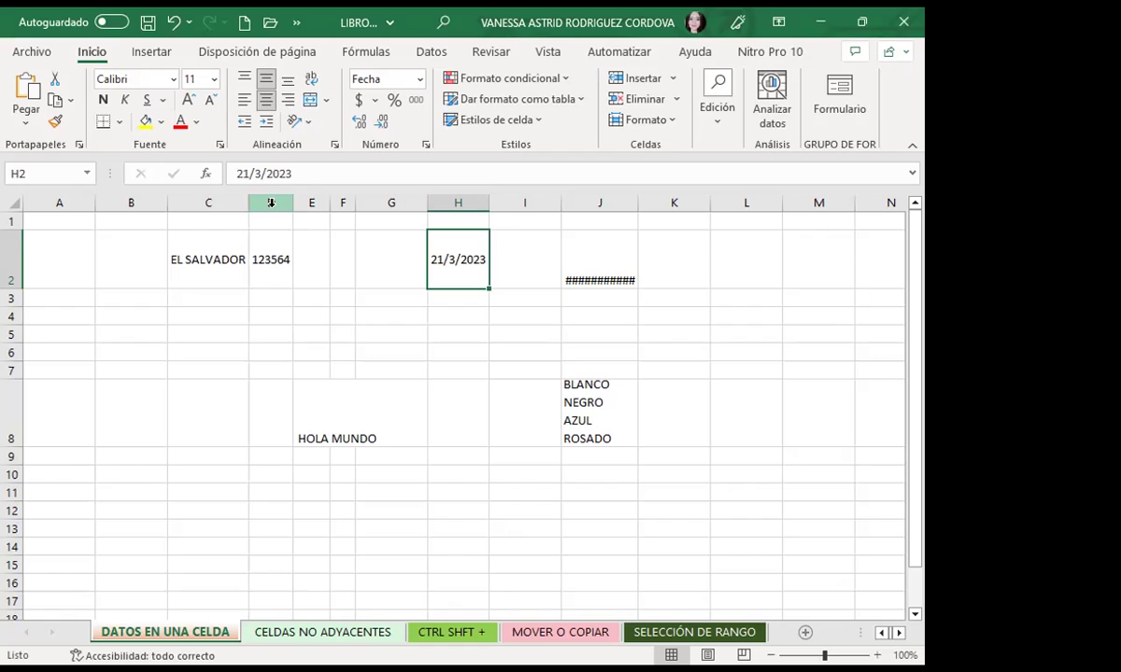
drag(293, 203, 259, 205)
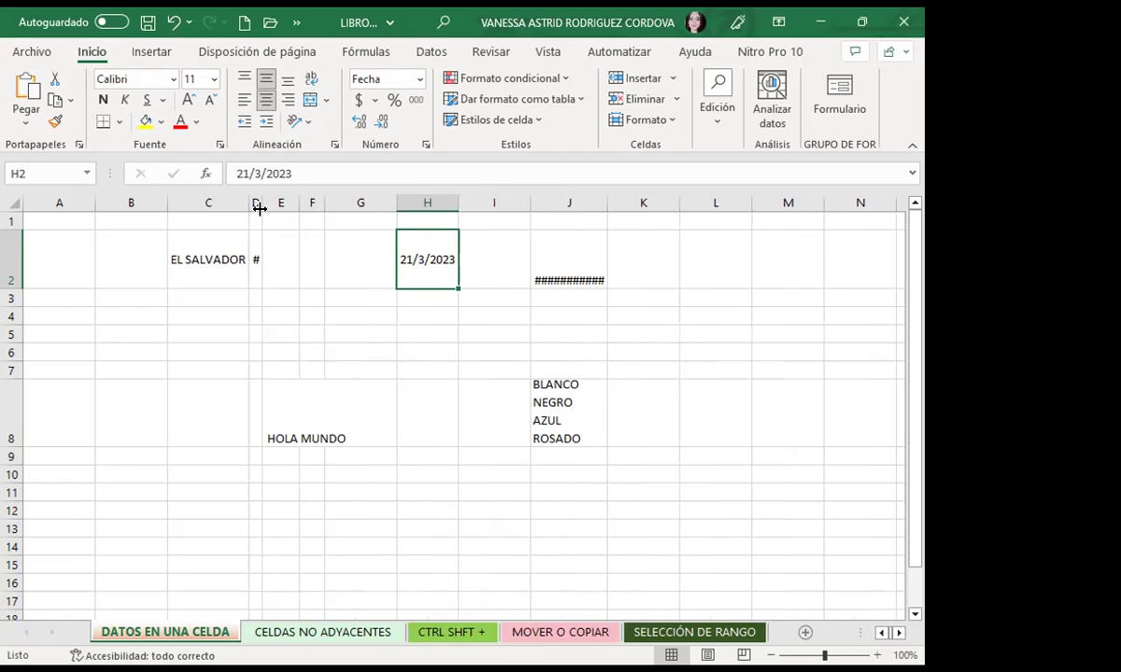
double_click(260, 206)
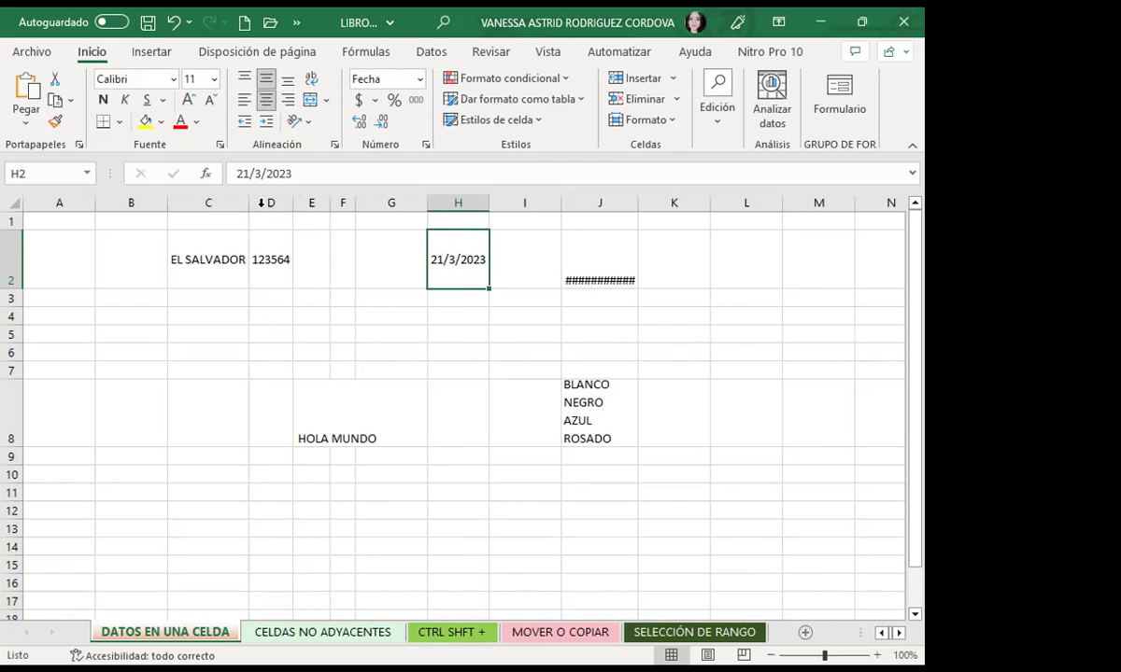
click(598, 257)
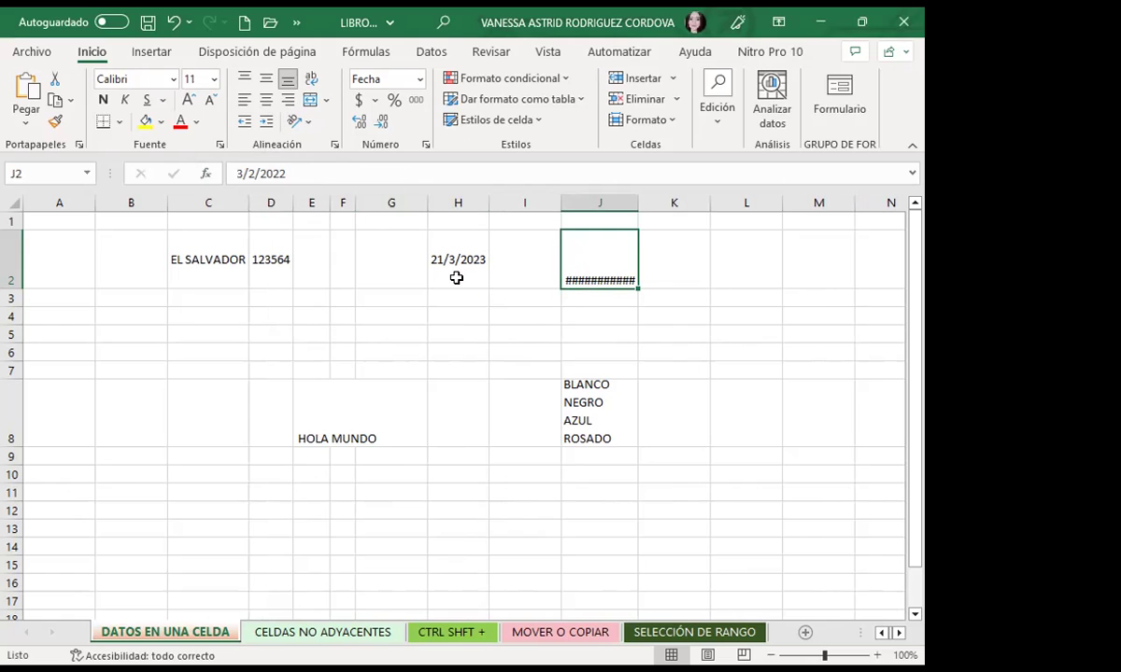
Auto-fit column J so J2 shows jueves, 3 de febrero de 2022.
drag(488, 211, 488, 204)
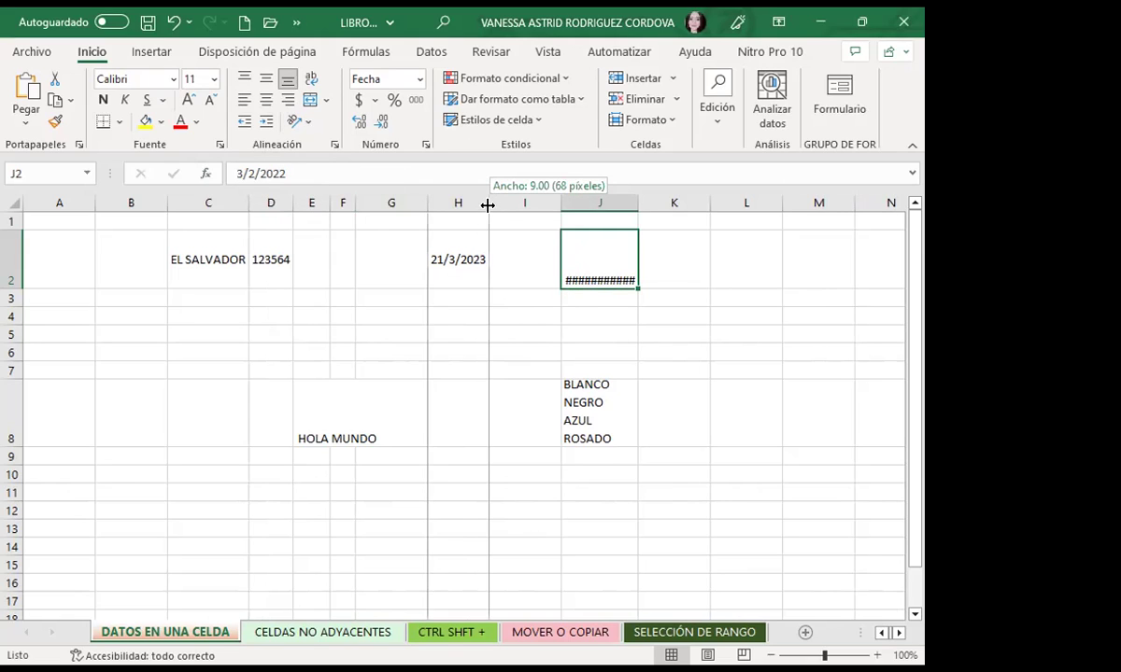
drag(636, 199, 636, 199)
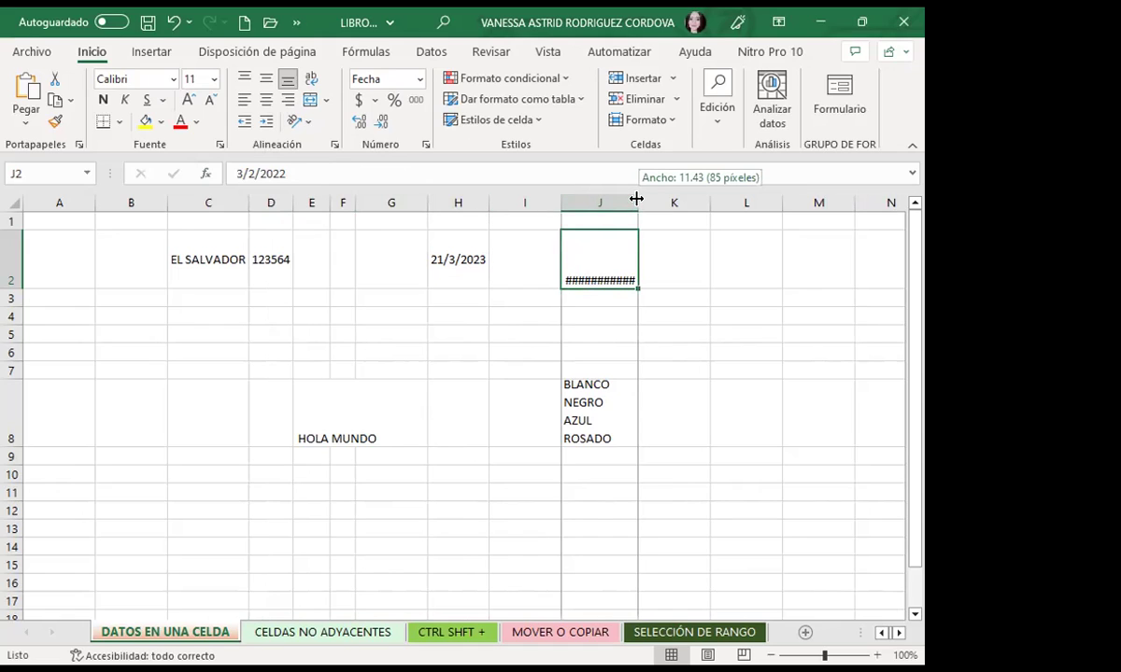
click(462, 276)
click(567, 247)
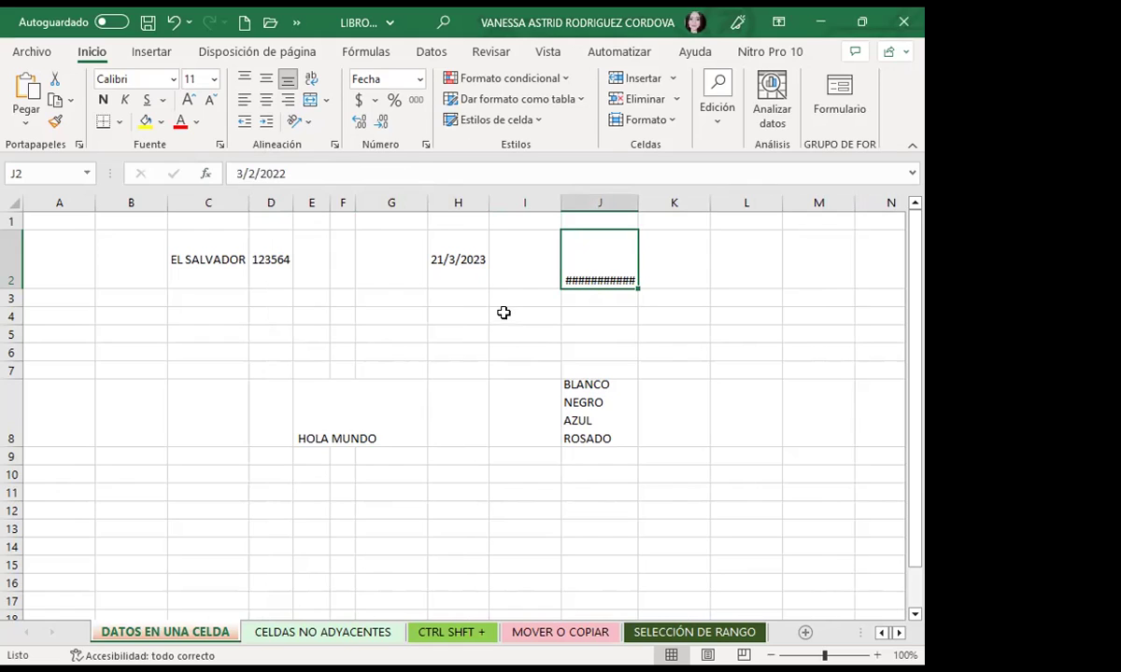
double_click(634, 204)
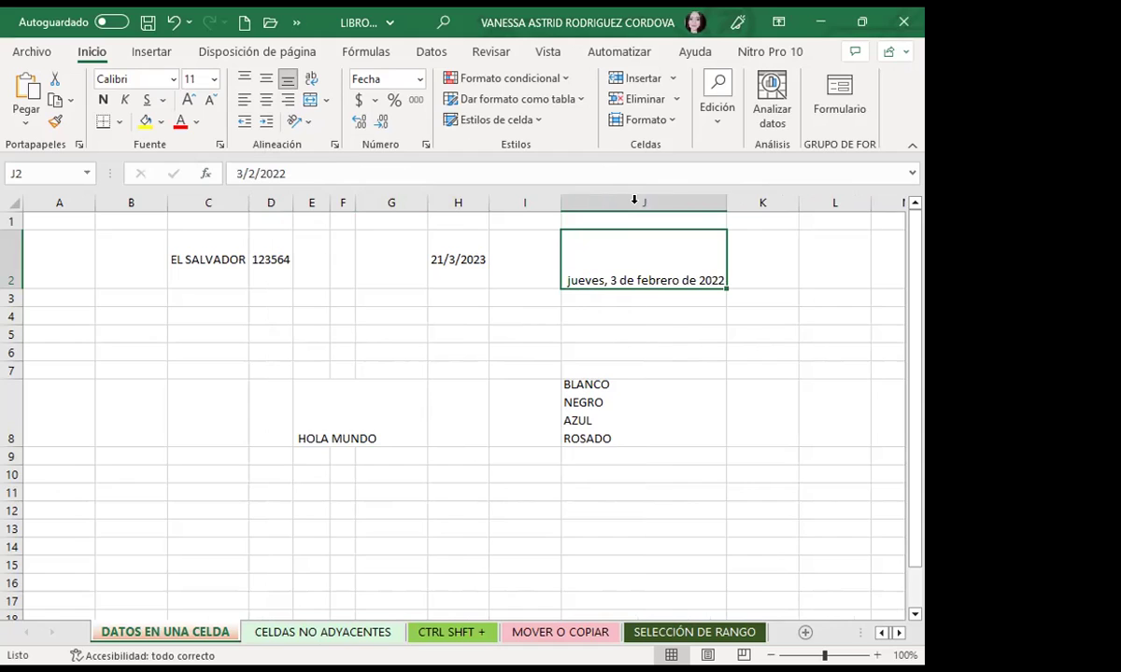
click(453, 245)
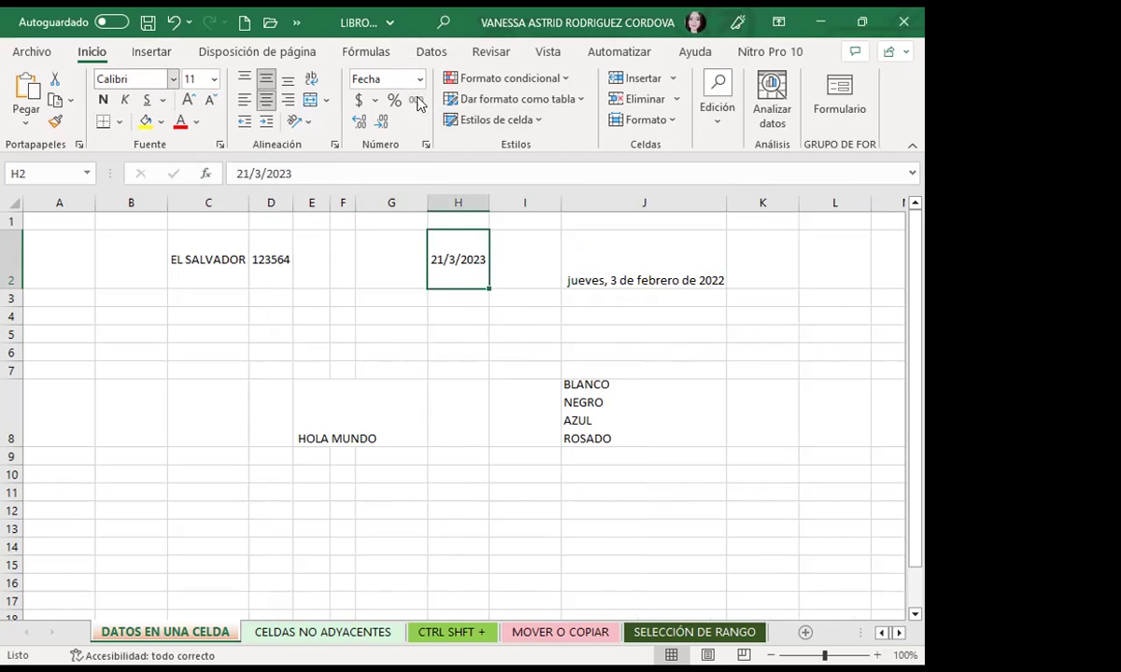
Apply the Fecha larga format to H2, then undo recent changes with Ctrl+Z.
click(397, 79)
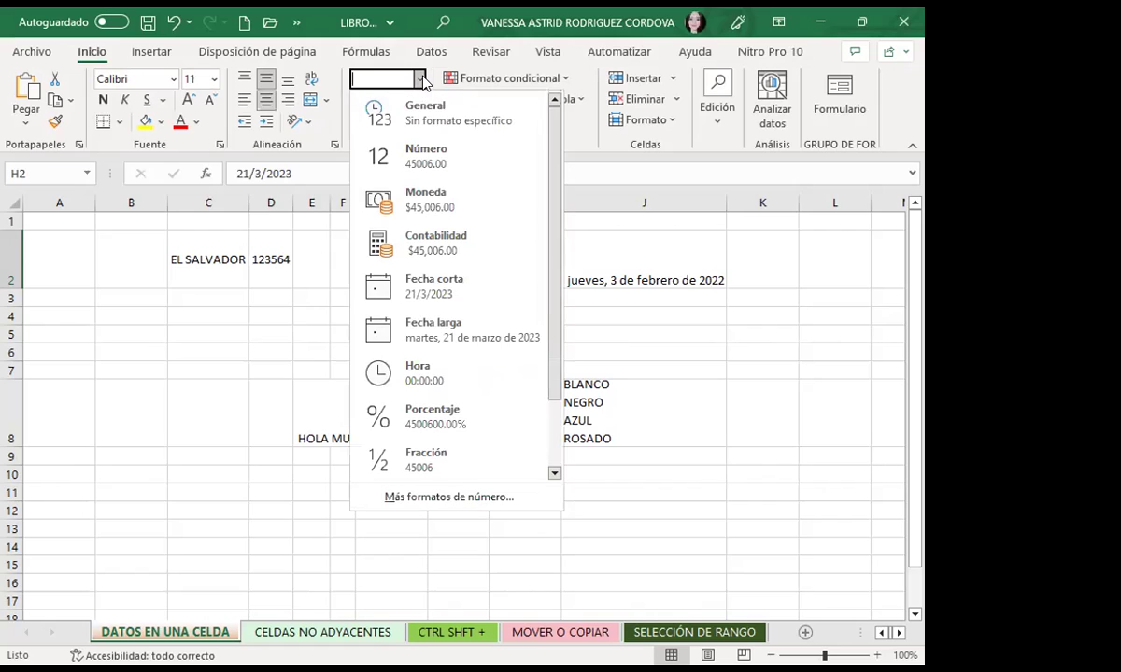
click(433, 332)
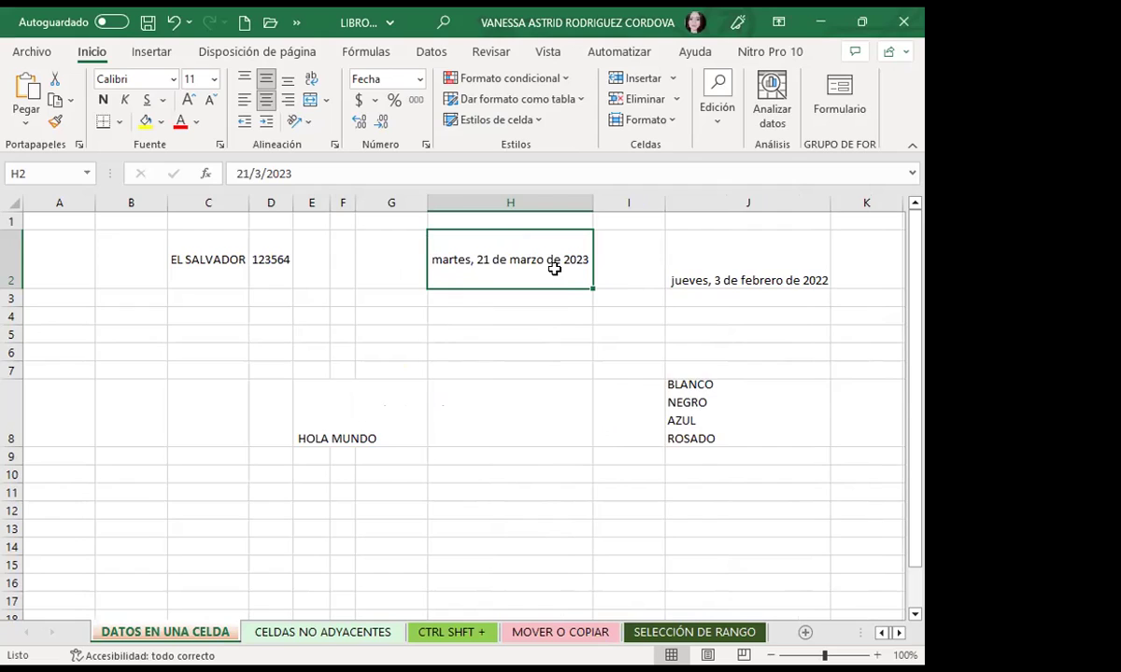
key(ctrl+z)
key(ctrl+z)
key(ctrl+z)
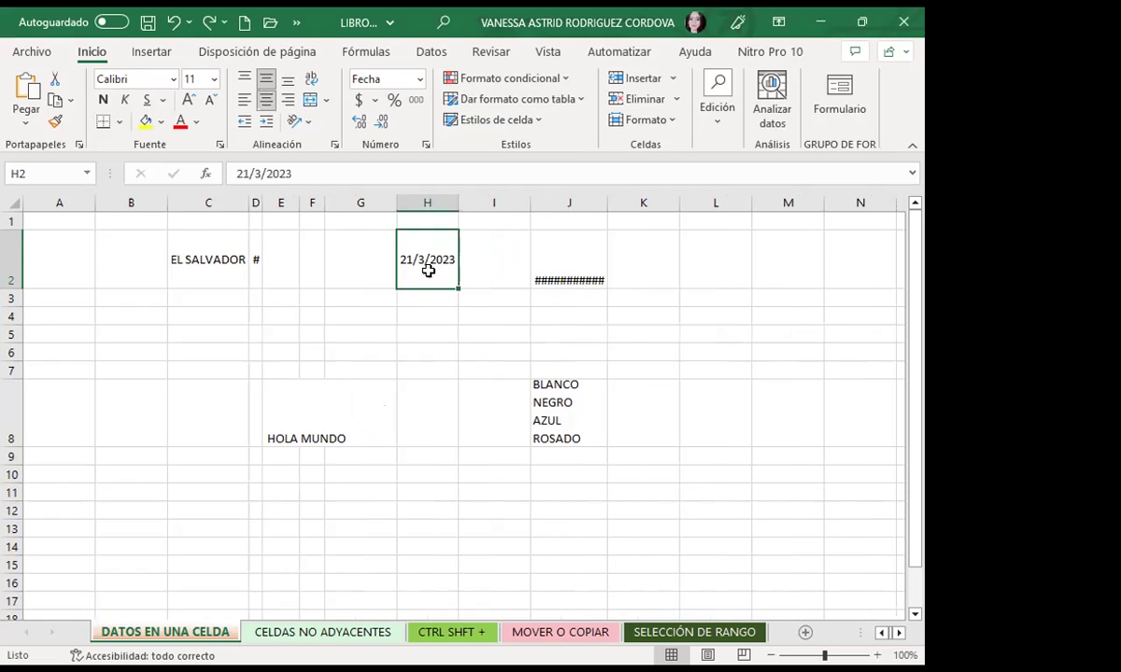
Fill the date down column H to row 13, auto-fit, then narrow until dates show #####.
drag(459, 203, 440, 202)
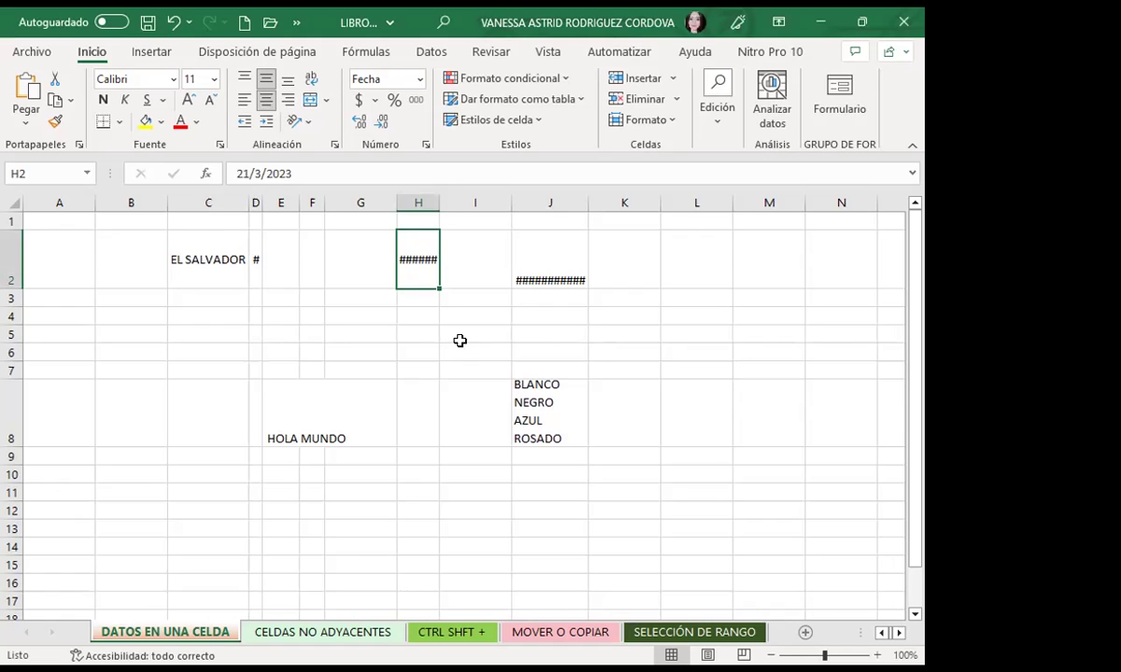
mouse_move(434, 288)
mouse_down()
mouse_move(410, 530)
mouse_move(415, 267)
mouse_up()
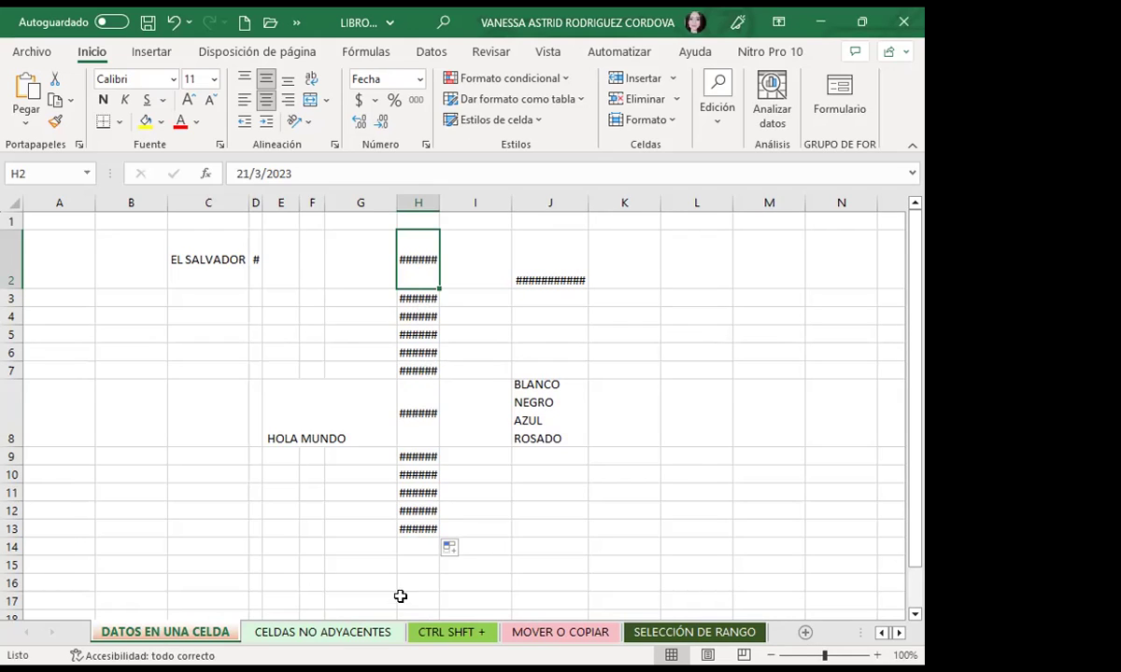
click(410, 541)
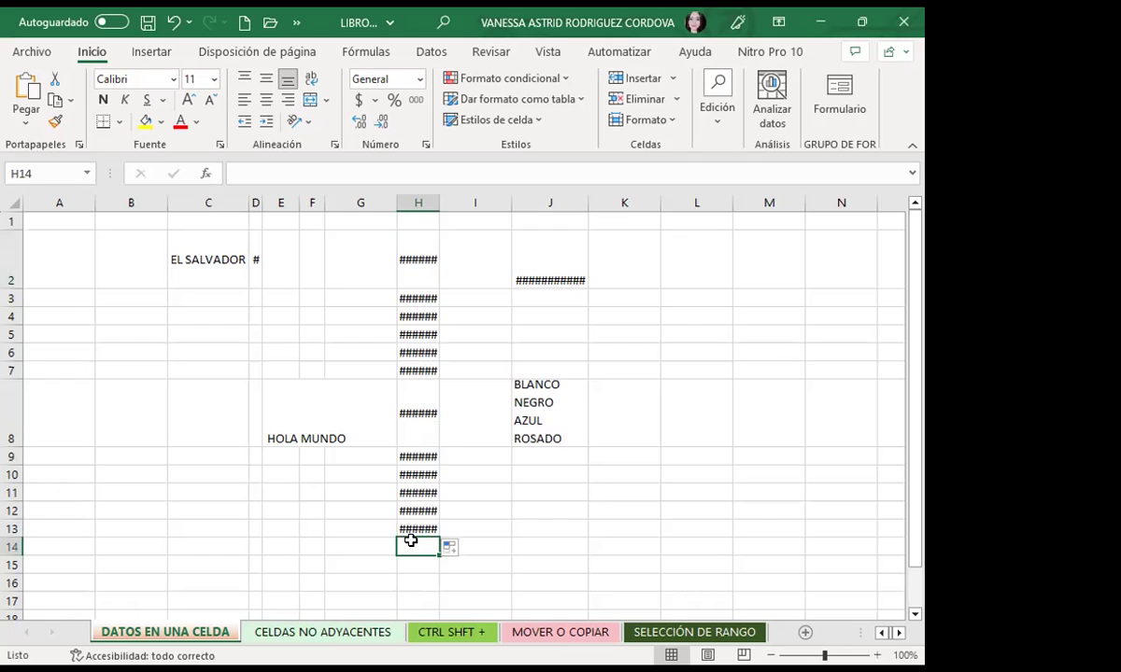
double_click(439, 198)
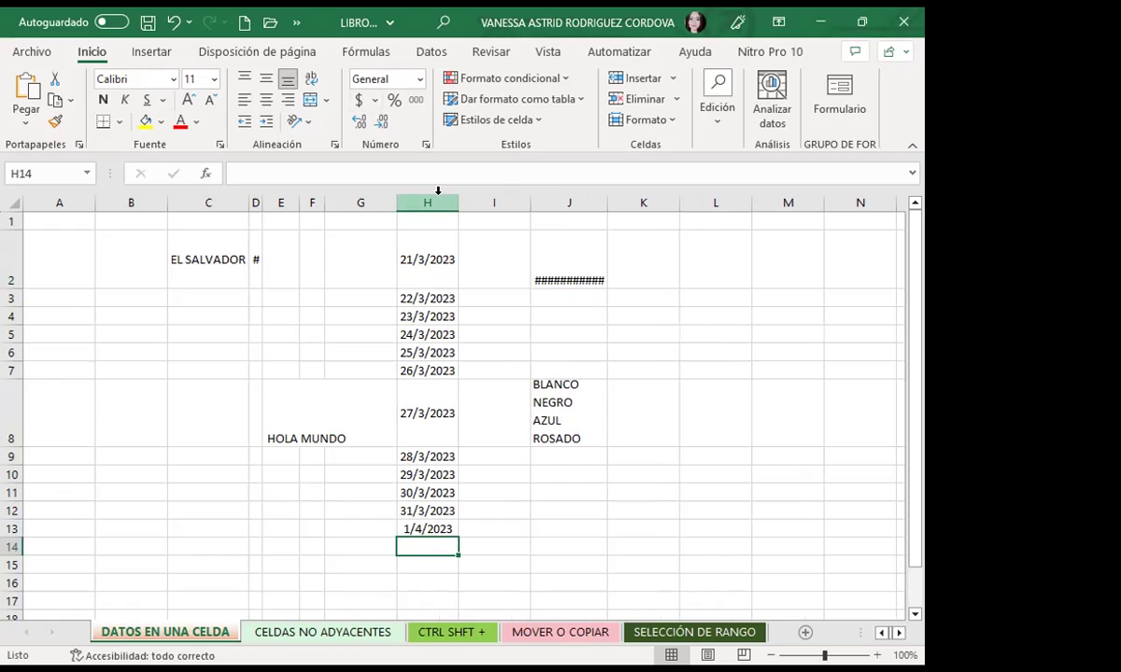
drag(459, 203, 437, 205)
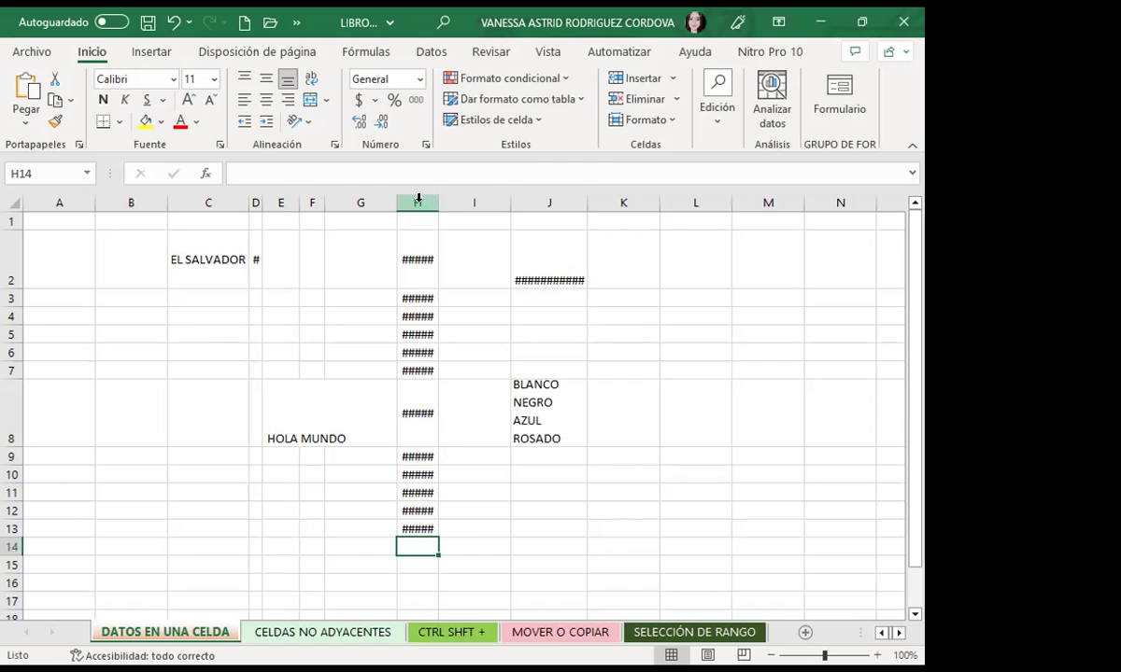
Enable Reducir hasta ajustar (shrink to fit) for all of column H in the Alignment dialog.
click(412, 201)
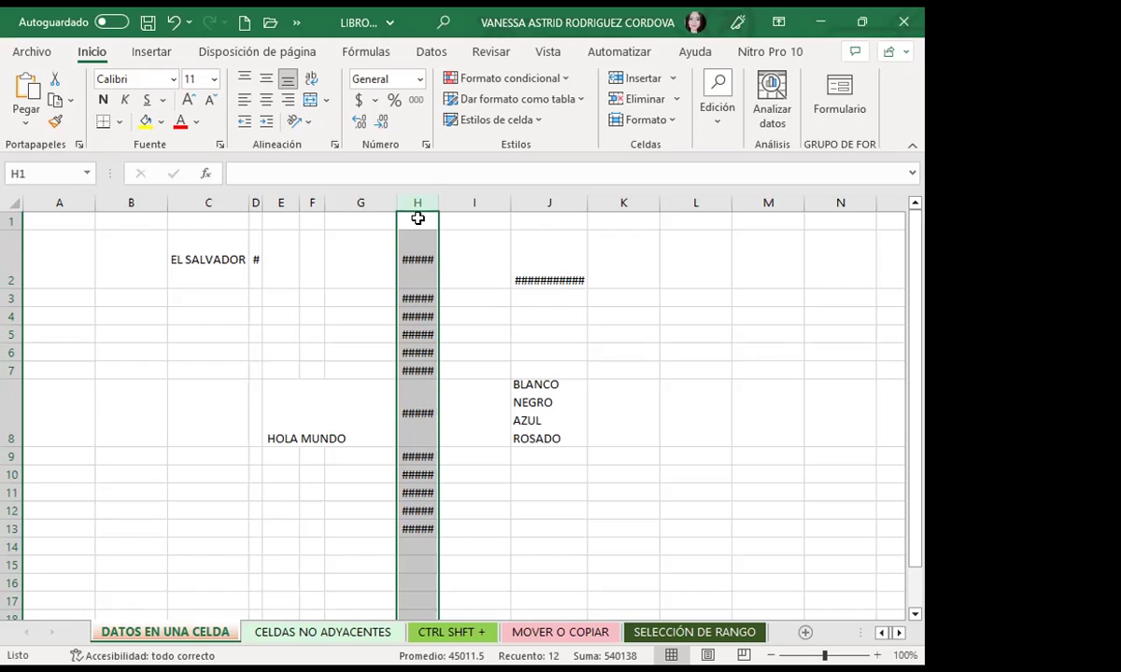
click(335, 147)
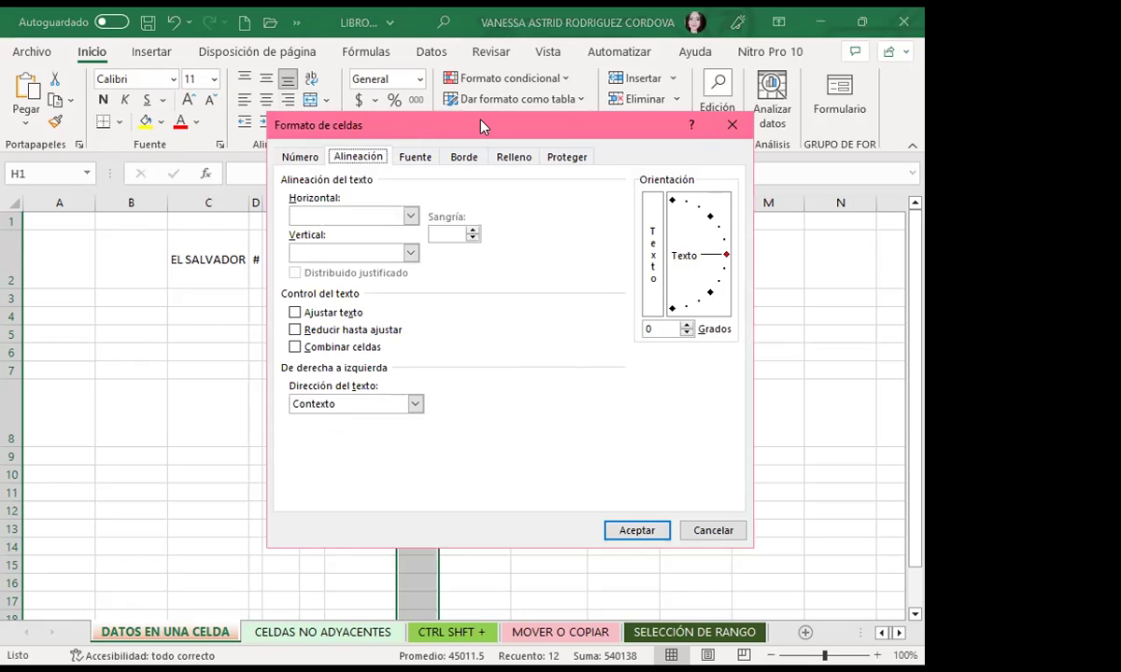
drag(483, 126, 558, 121)
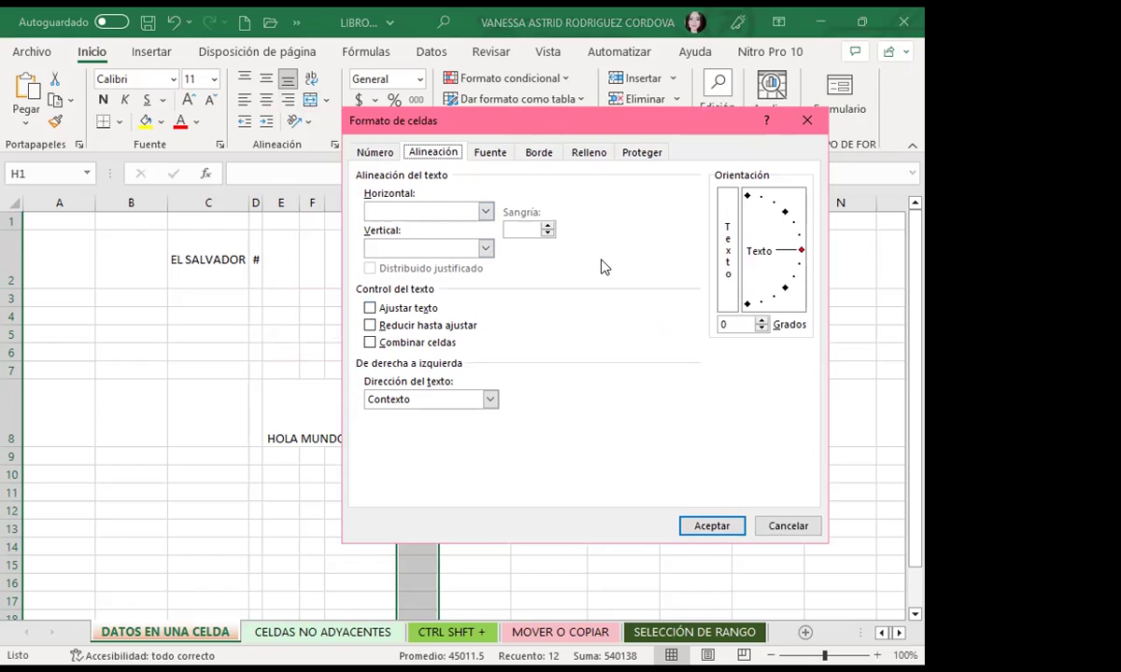
click(486, 154)
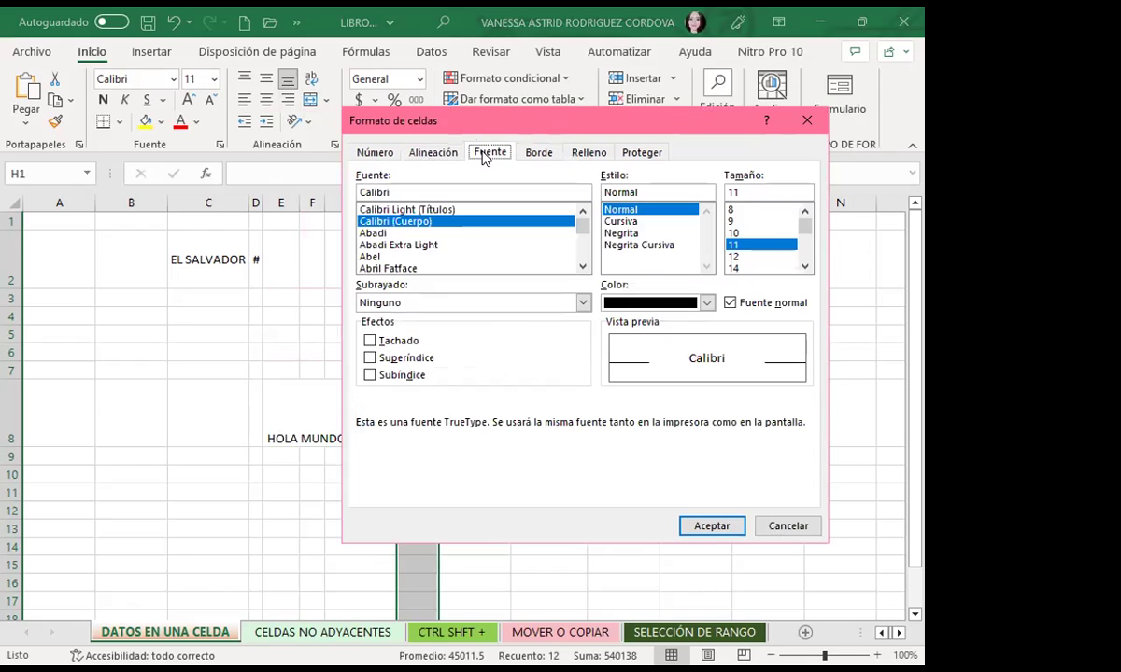
click(418, 153)
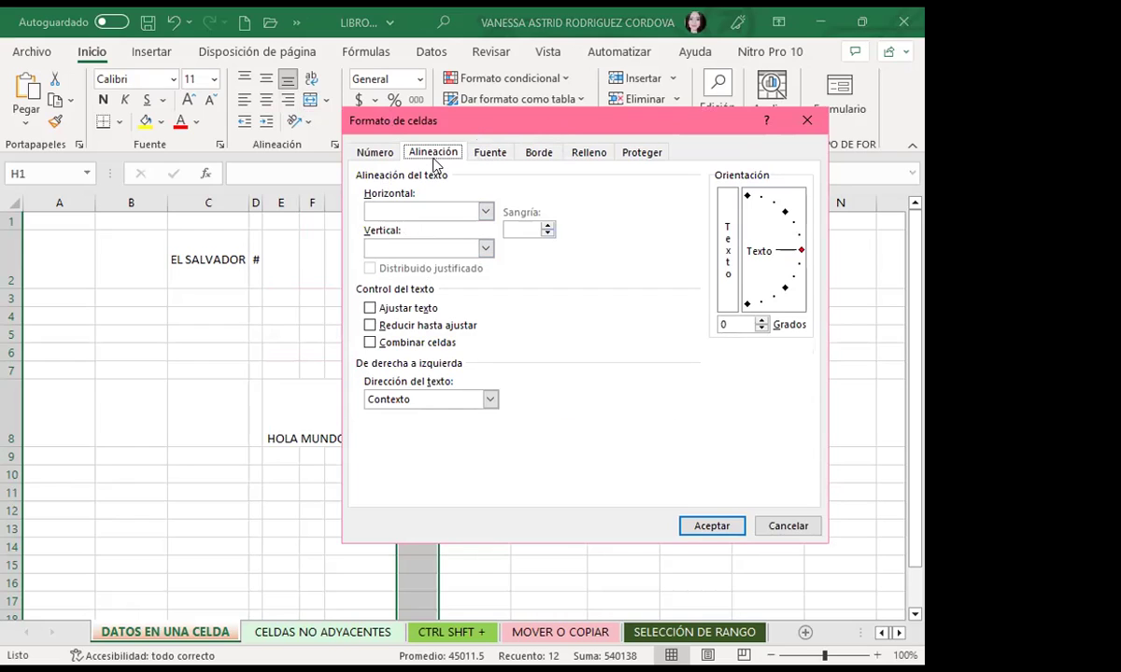
click(371, 325)
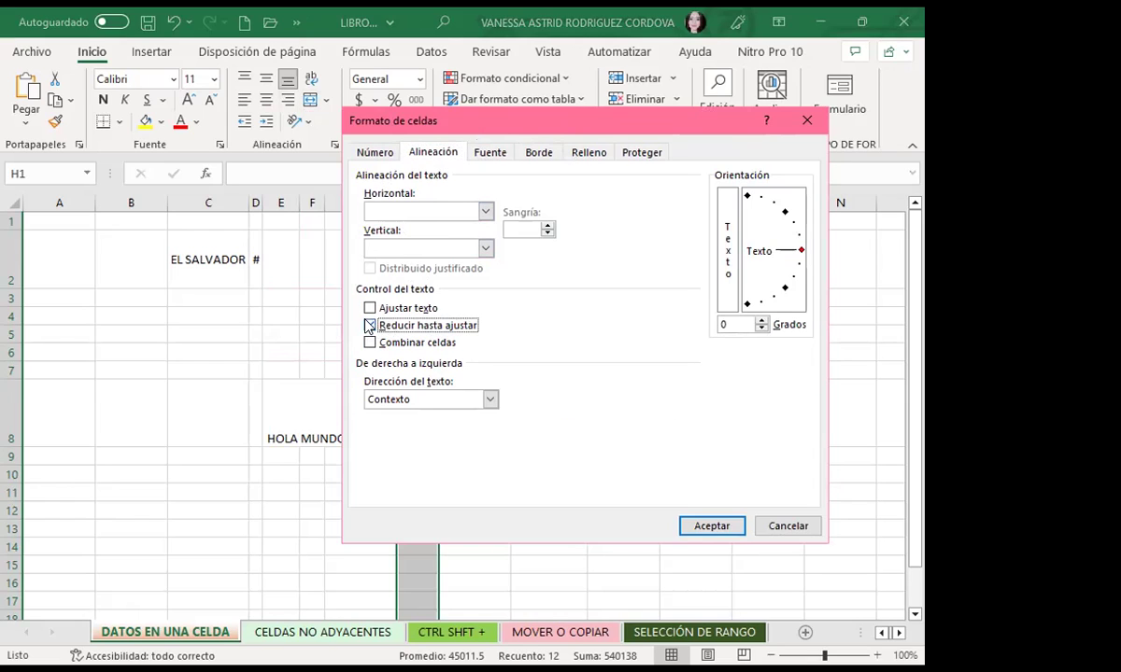
click(713, 524)
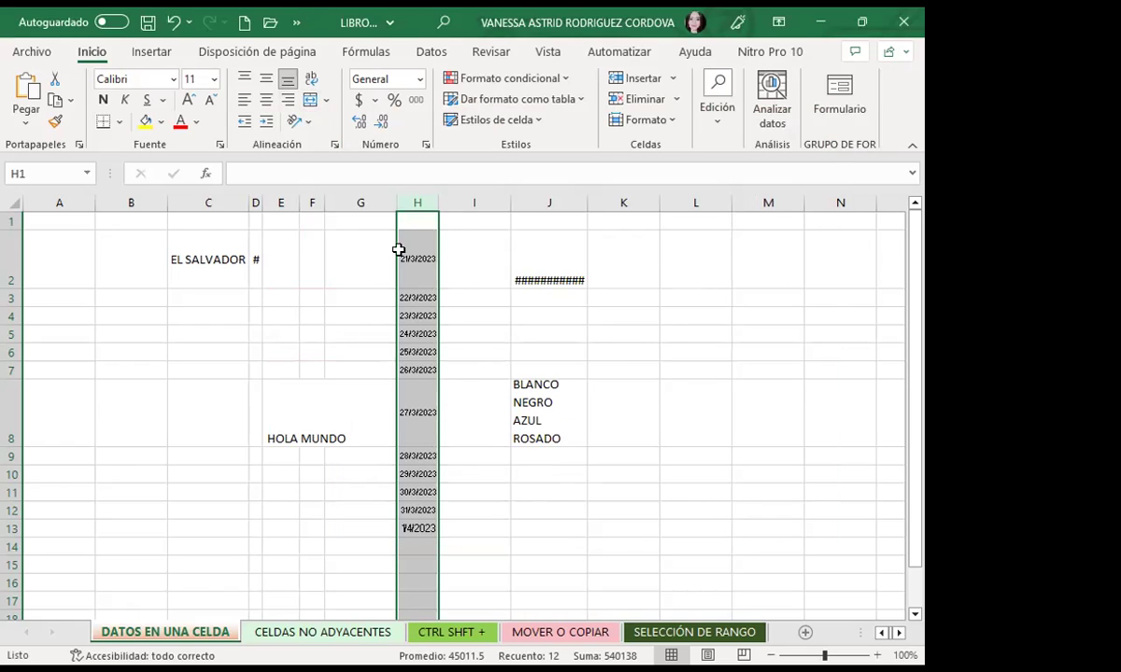
Narrow column H to about 12 pixels and zoom in to check H2's tiny date.
drag(435, 203, 403, 203)
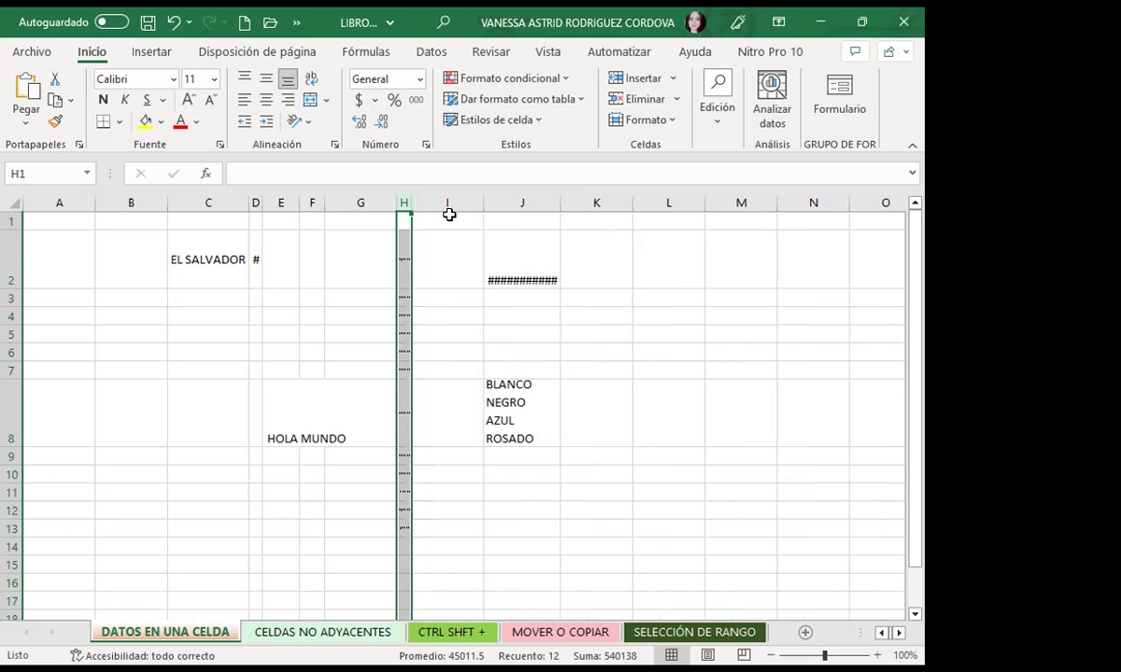
ctrl+scroll(473, 390, up, 6)
ctrl+scroll(659, 395, up, 2)
ctrl+scroll(752, 392, up, 3)
ctrl+scroll(725, 392, up, 2)
ctrl+scroll(753, 395, up, 2)
ctrl+scroll(616, 419, up, 1)
ctrl+scroll(608, 418, up, 2)
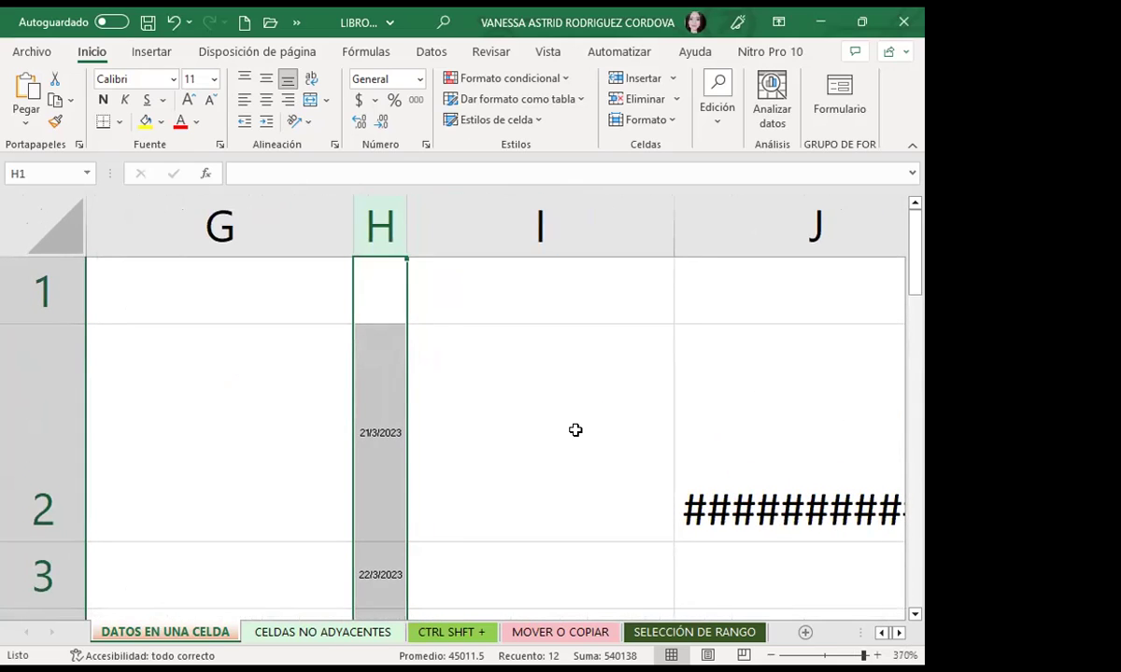
ctrl+scroll(575, 429, up, 1)
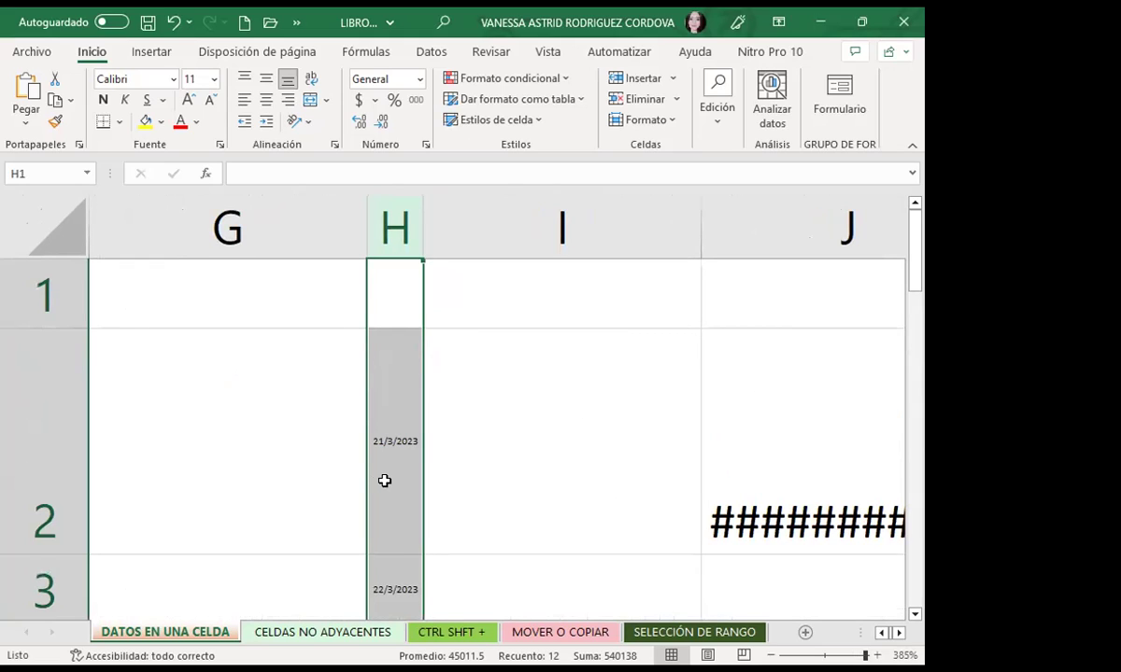
drag(423, 240, 396, 239)
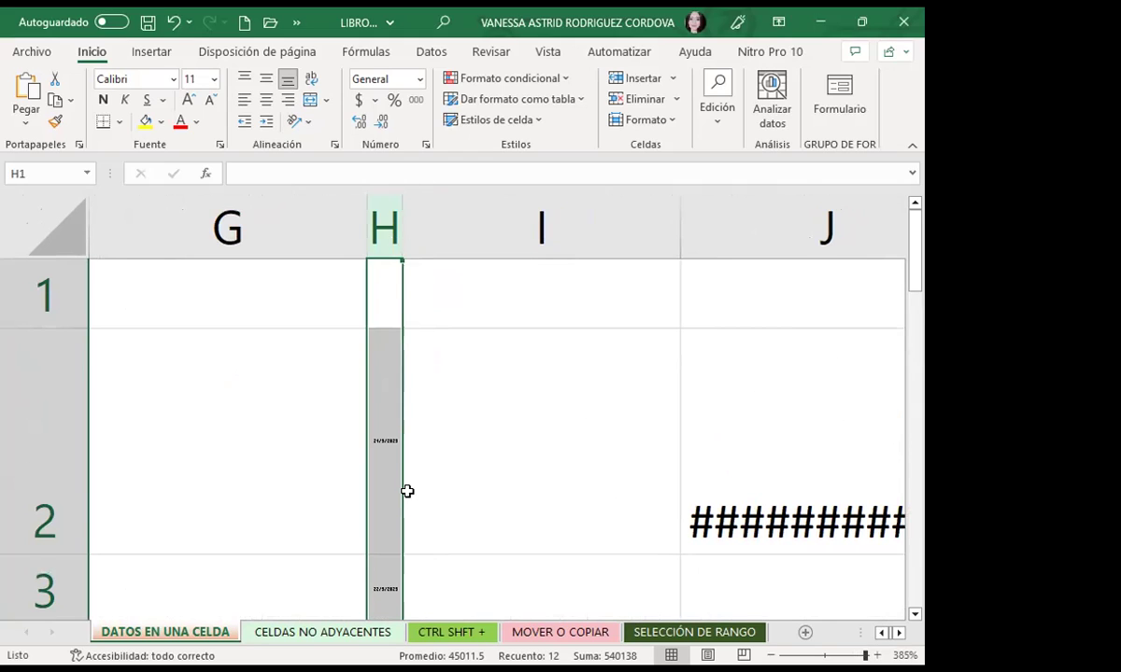
scroll(403, 448, up, 1)
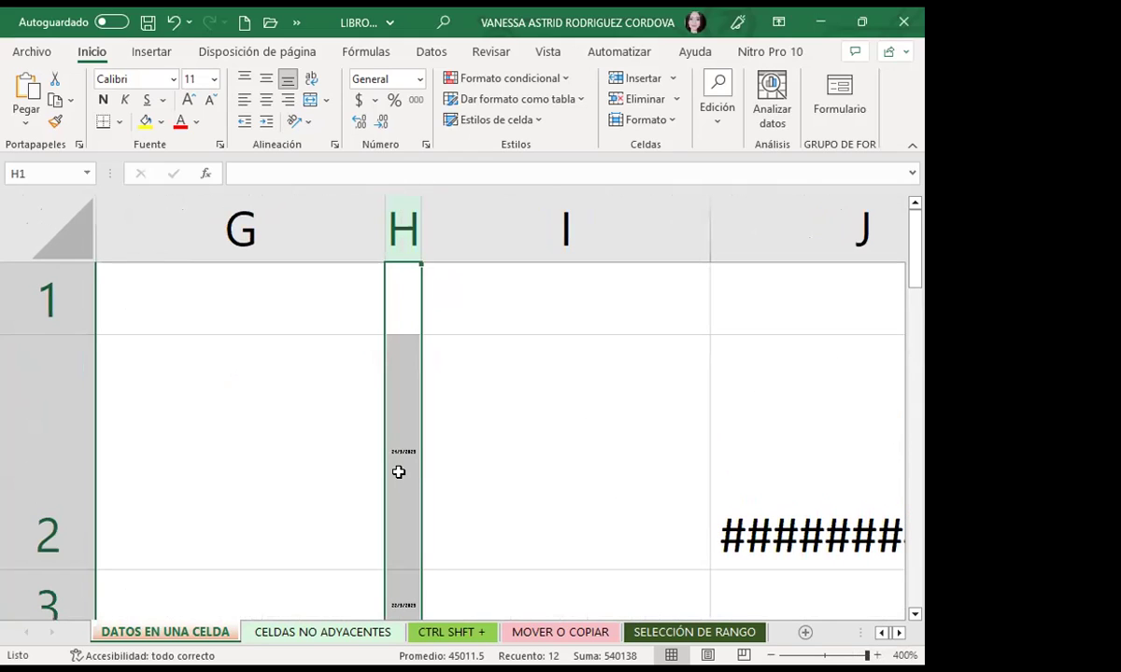
click(402, 475)
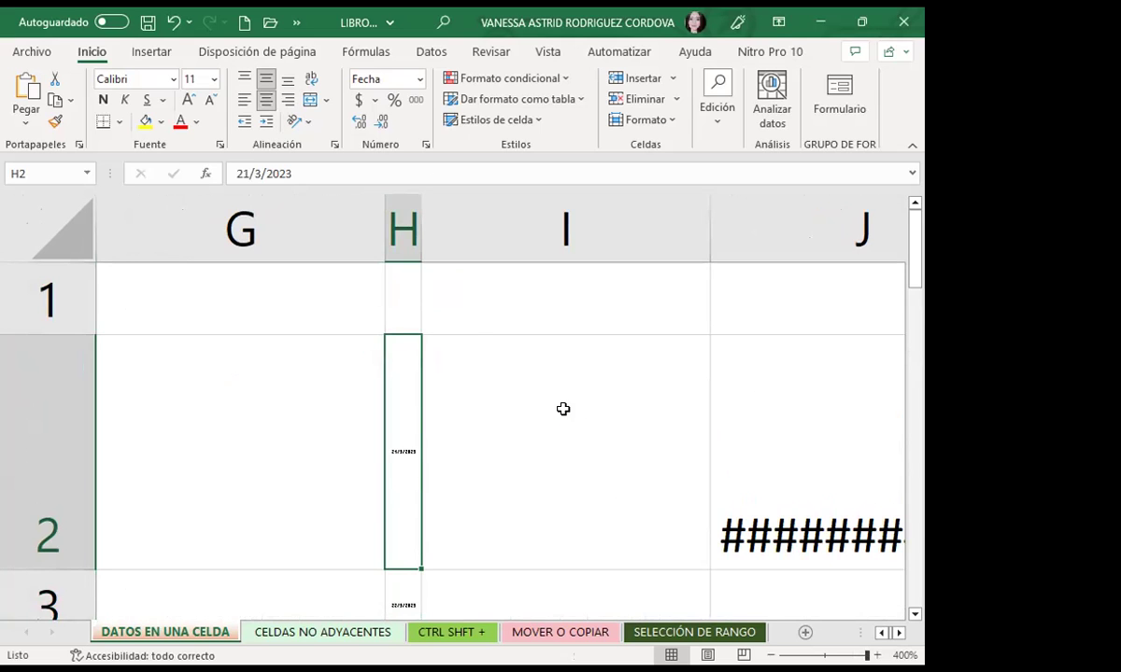
Zoom back out and drag column H's border right so dates like 21/3/2023 read normally.
scroll(545, 411, down, 4)
scroll(545, 411, down, 4)
scroll(535, 412, down, 4)
scroll(530, 417, down, 3)
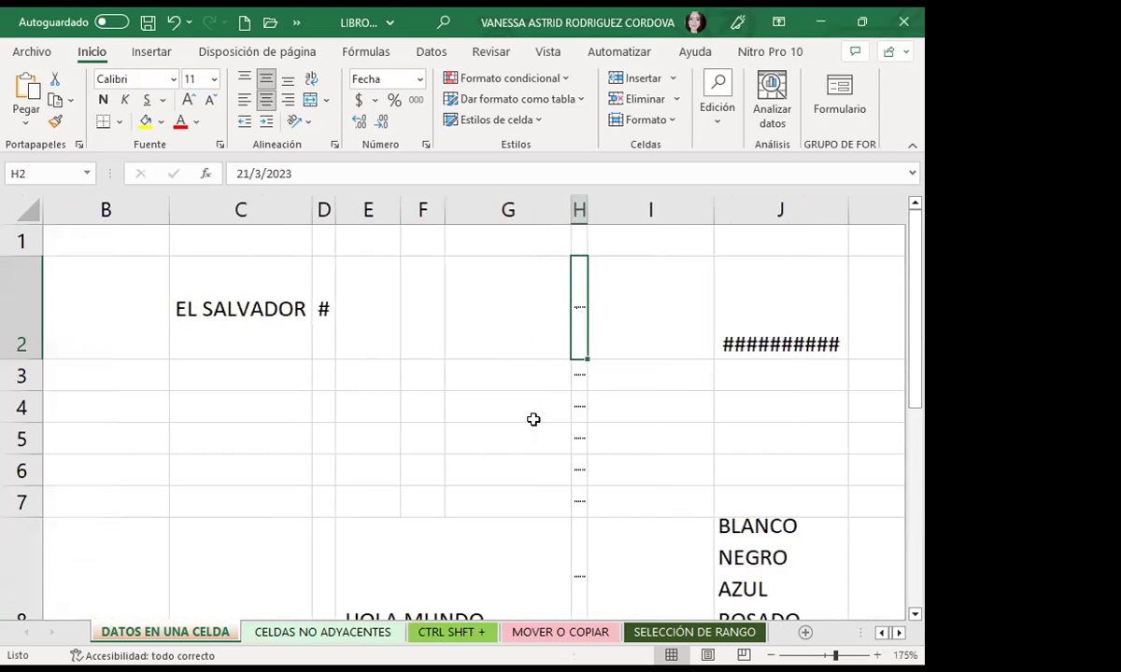
scroll(532, 419, down, 1)
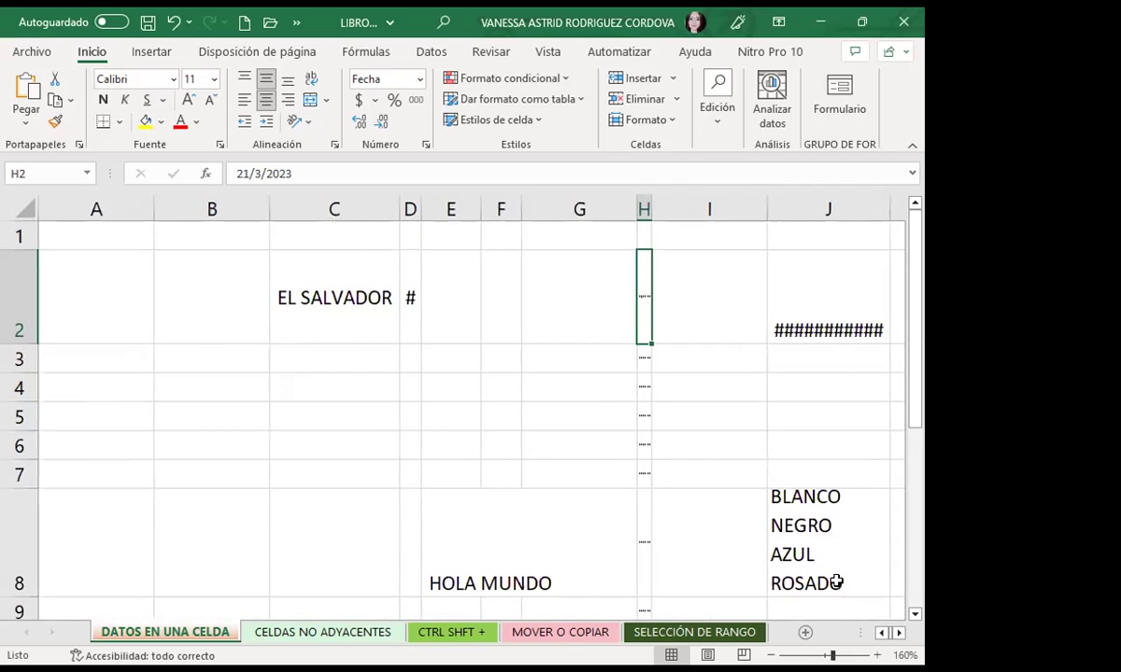
scroll(894, 633, right, 3)
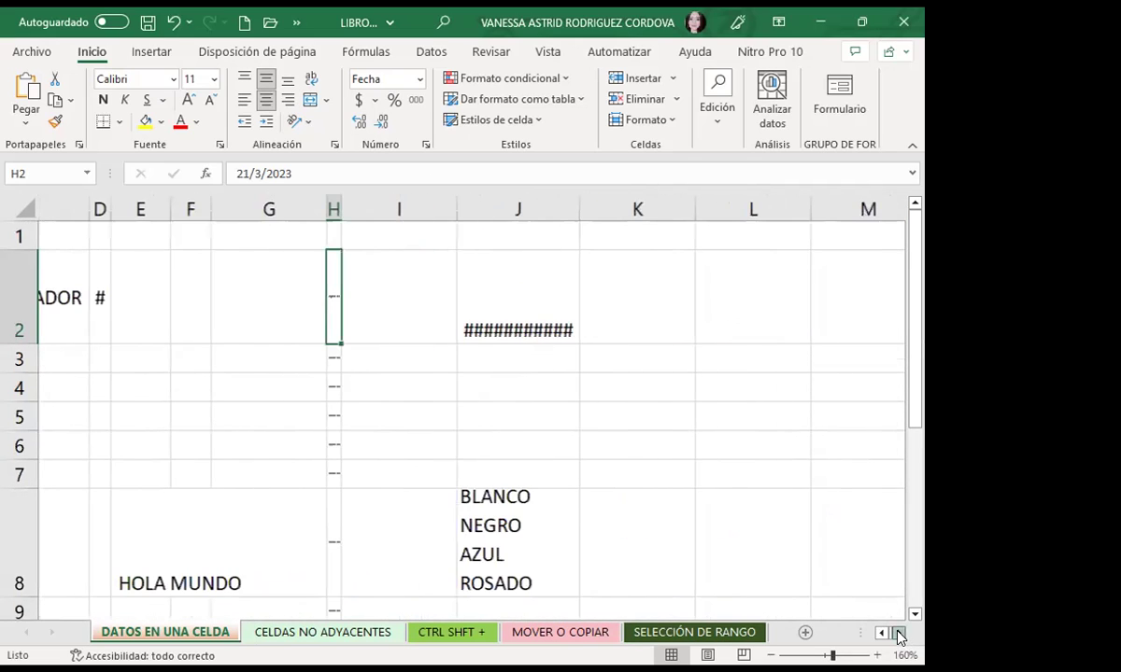
mouse_move(342, 209)
mouse_down()
mouse_move(368, 209)
mouse_move(344, 207)
mouse_up()
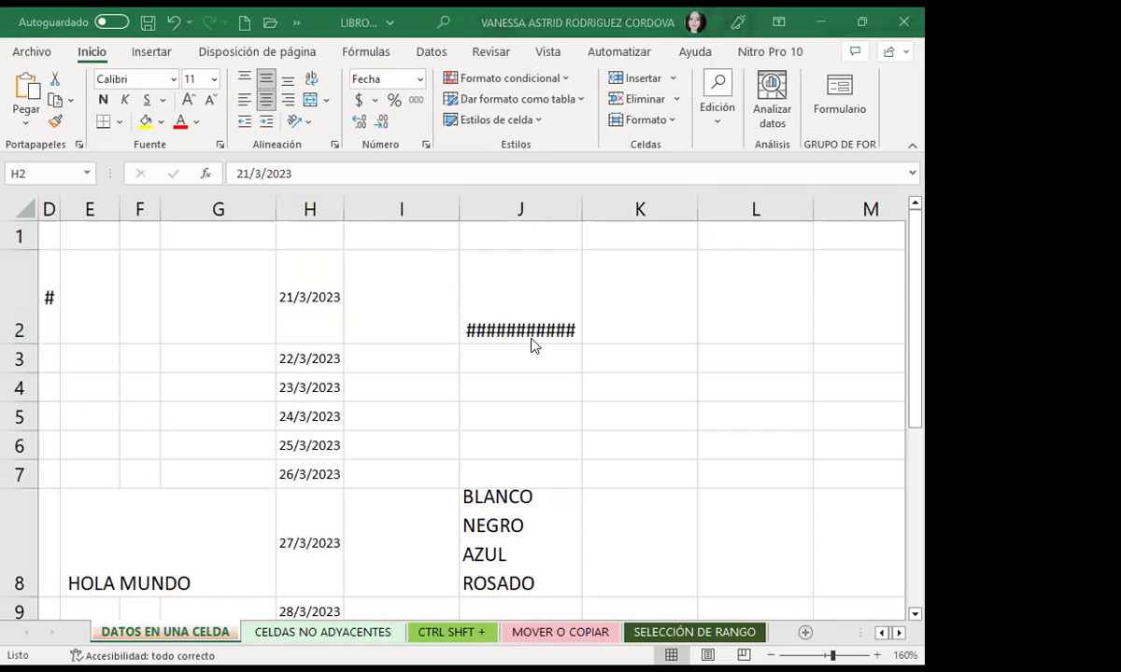
Widen column D slightly and fill 123564 from D2 down through D8.
click(881, 632)
drag(306, 209, 315, 209)
click(291, 297)
mouse_move(318, 343)
mouse_down()
mouse_move(300, 609)
mouse_move(285, 523)
mouse_up()
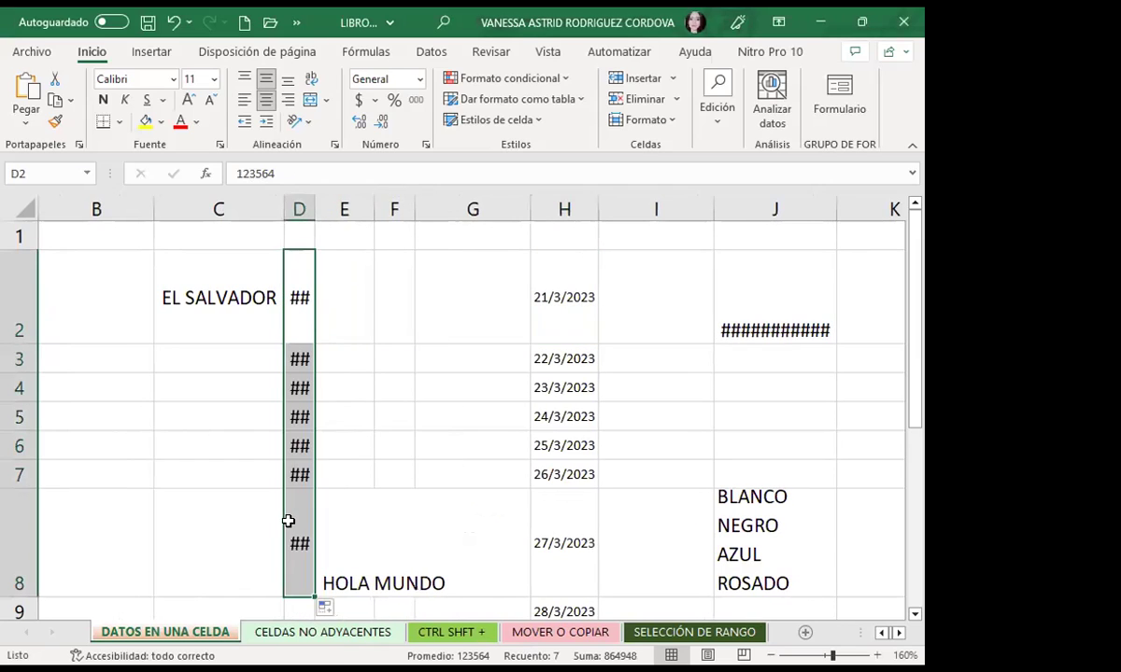
click(298, 210)
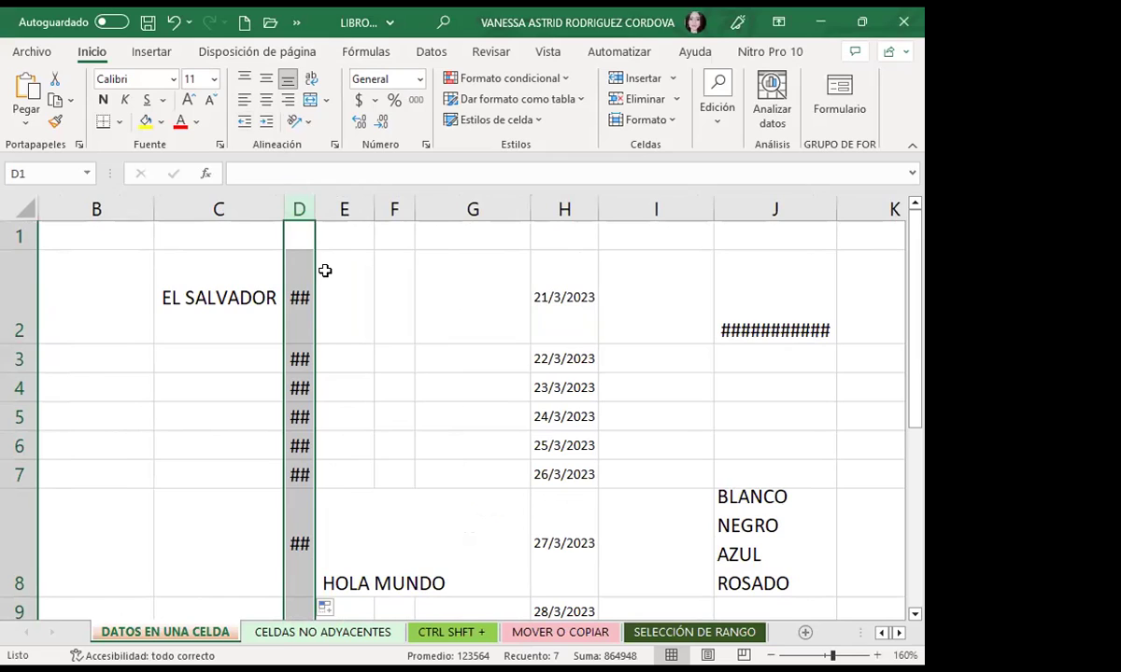
Turn on Reducir hasta ajustar (shrink to fit) in column D's alignment settings.
click(335, 144)
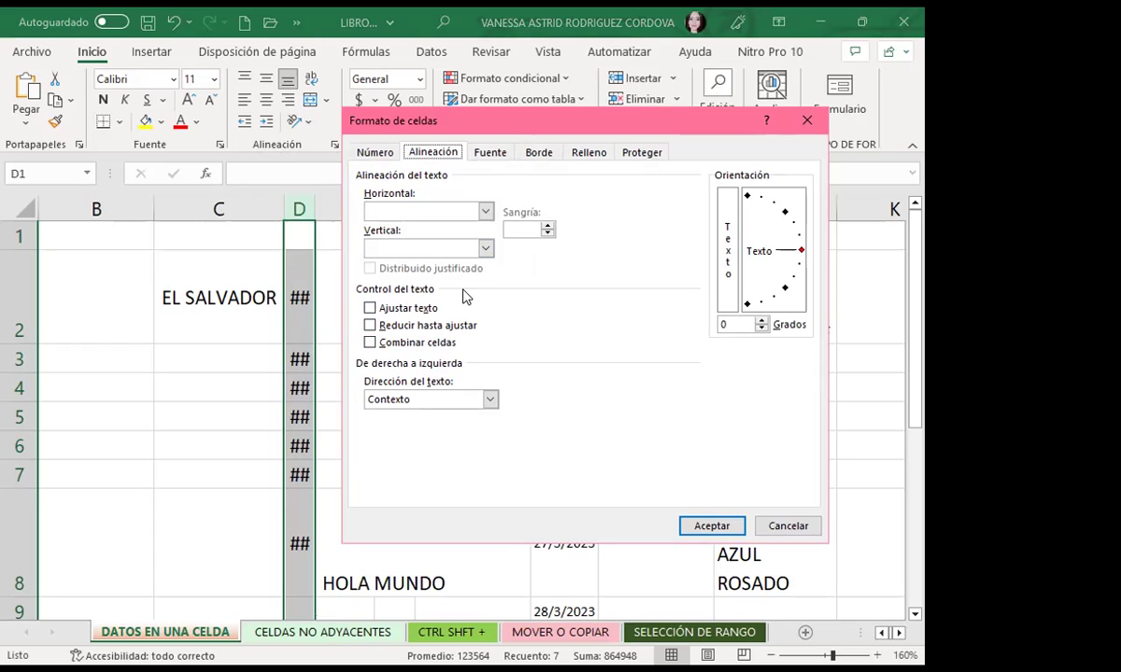
click(370, 326)
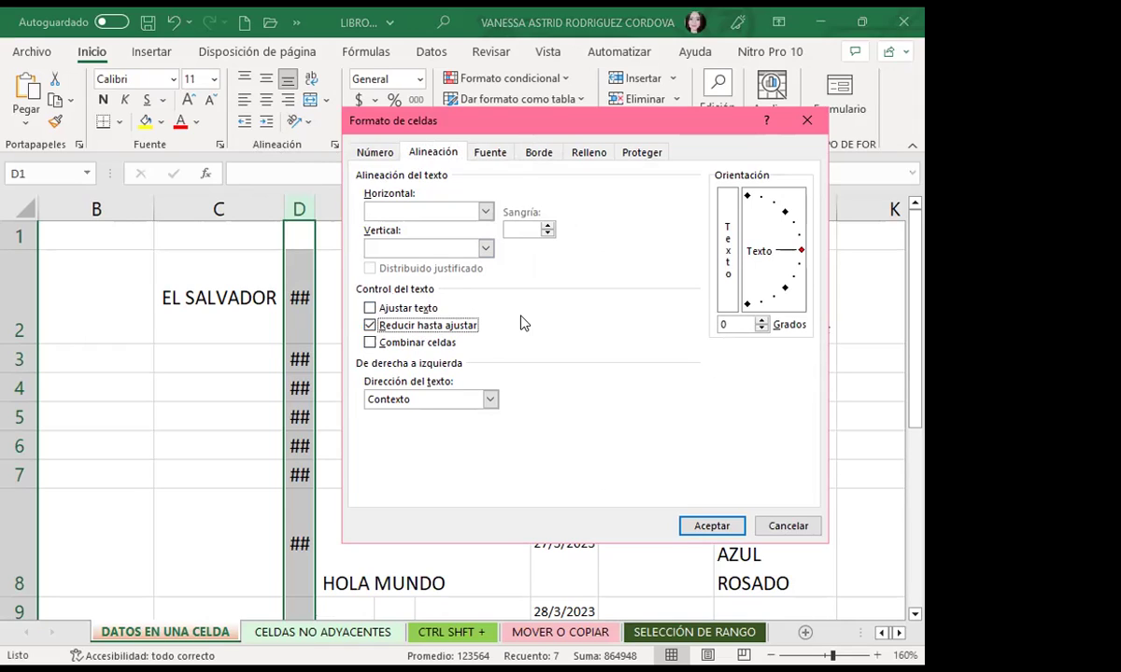
click(707, 529)
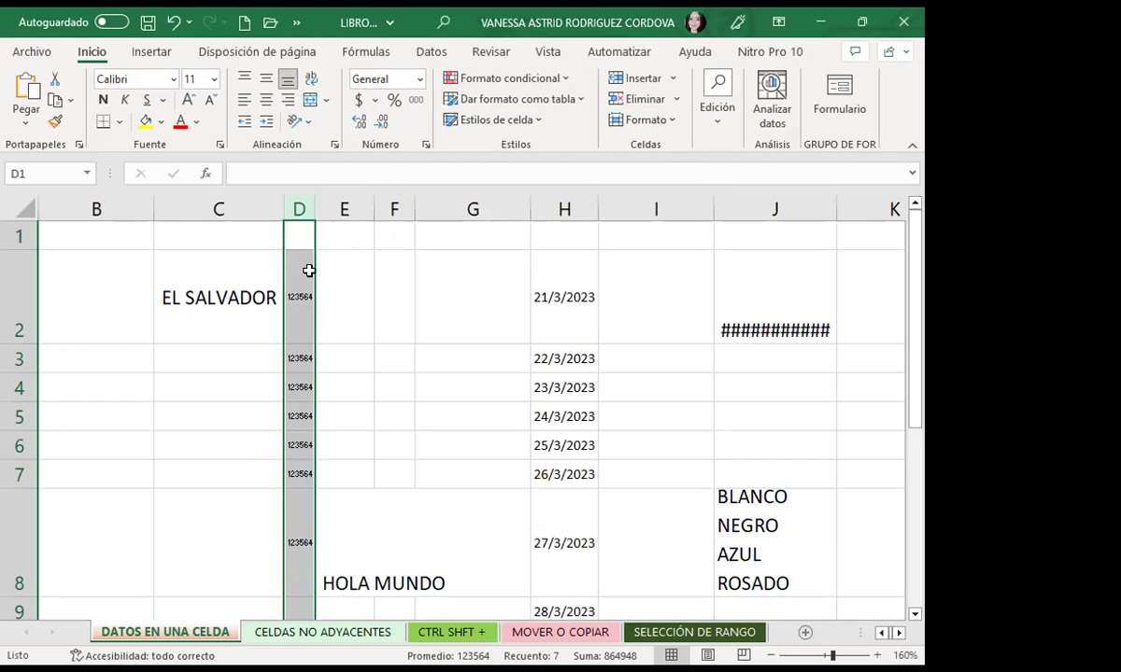
Narrow then widen column D so the shrink-to-fit 123564 values rescale, and select D8.
drag(314, 209, 302, 209)
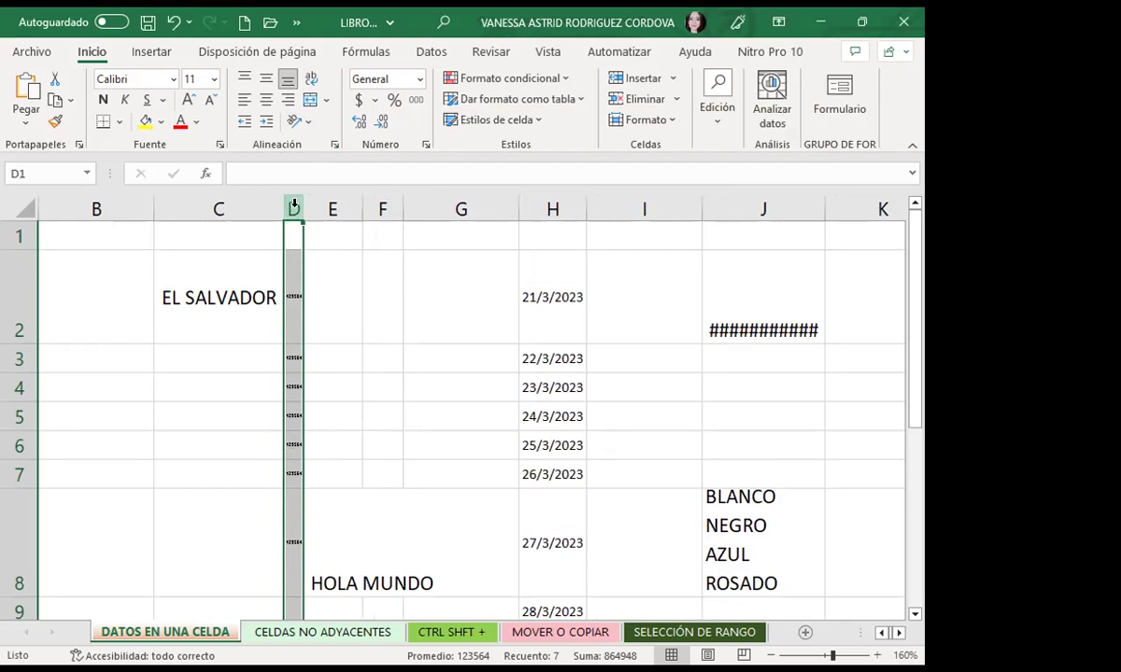
drag(303, 209, 323, 209)
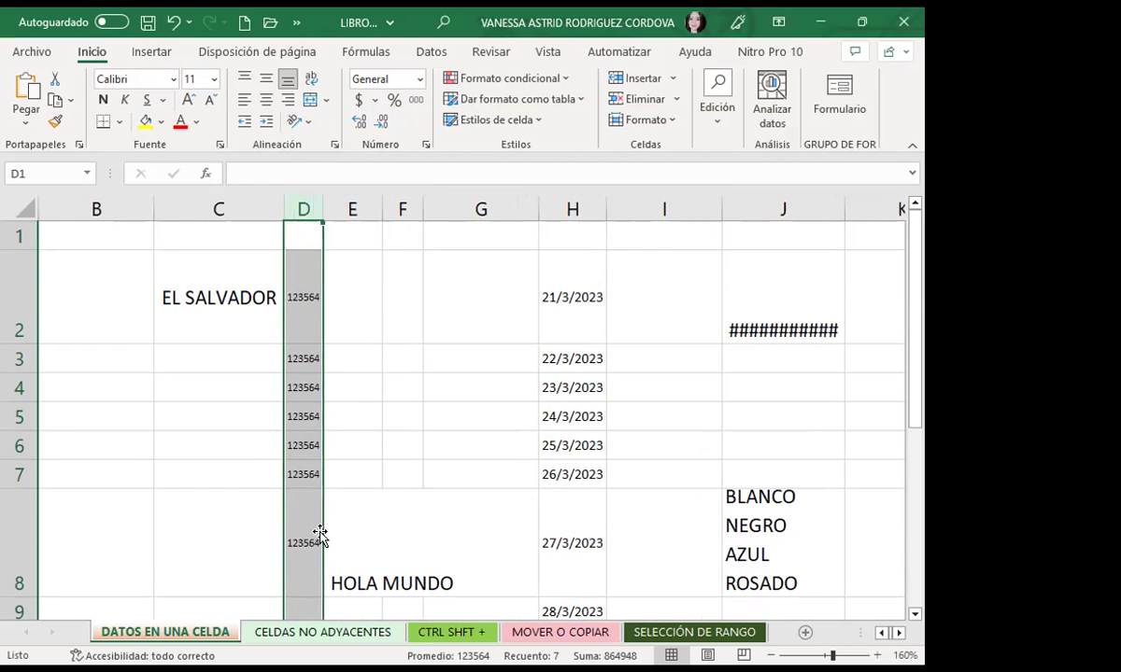
scroll(313, 523, down, 2)
click(300, 383)
Check J2's date 3/2/2022 in the formula bar and narrow column D slightly.
scroll(300, 383, up, 2)
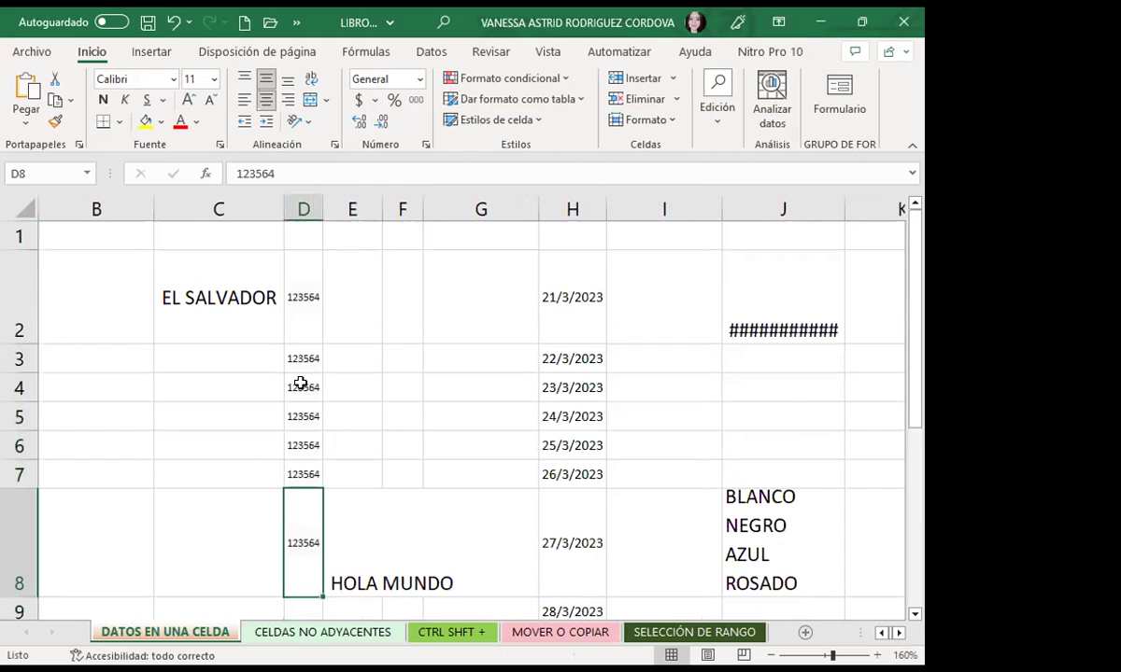
click(757, 279)
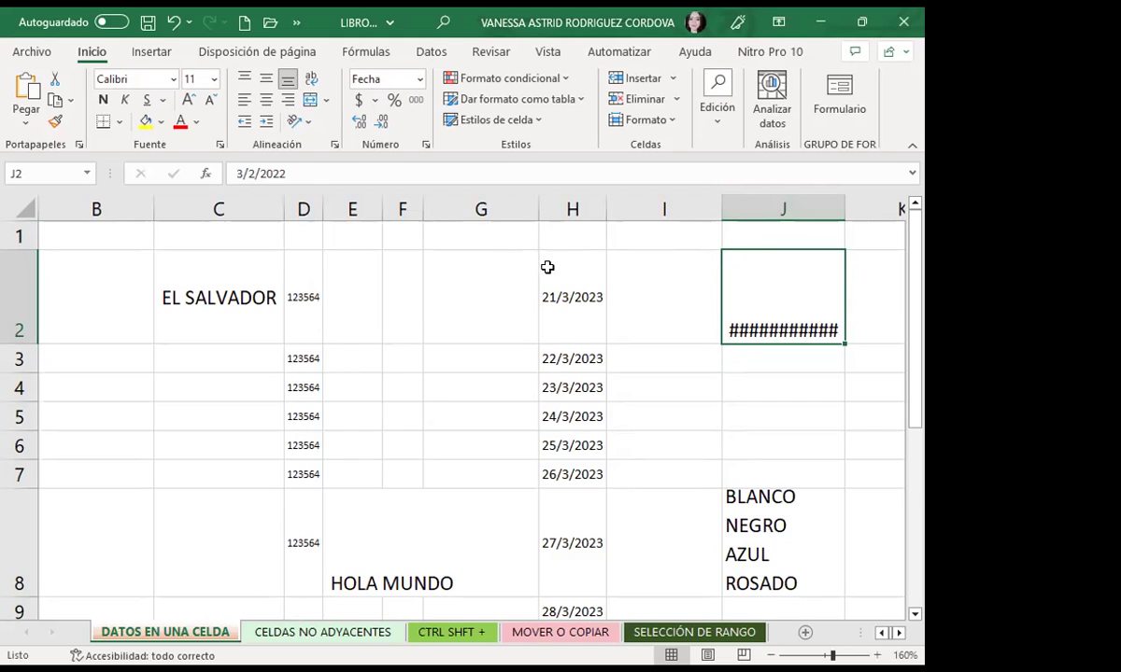
mouse_move(323, 210)
mouse_down()
mouse_move(307, 209)
mouse_move(320, 211)
mouse_up()
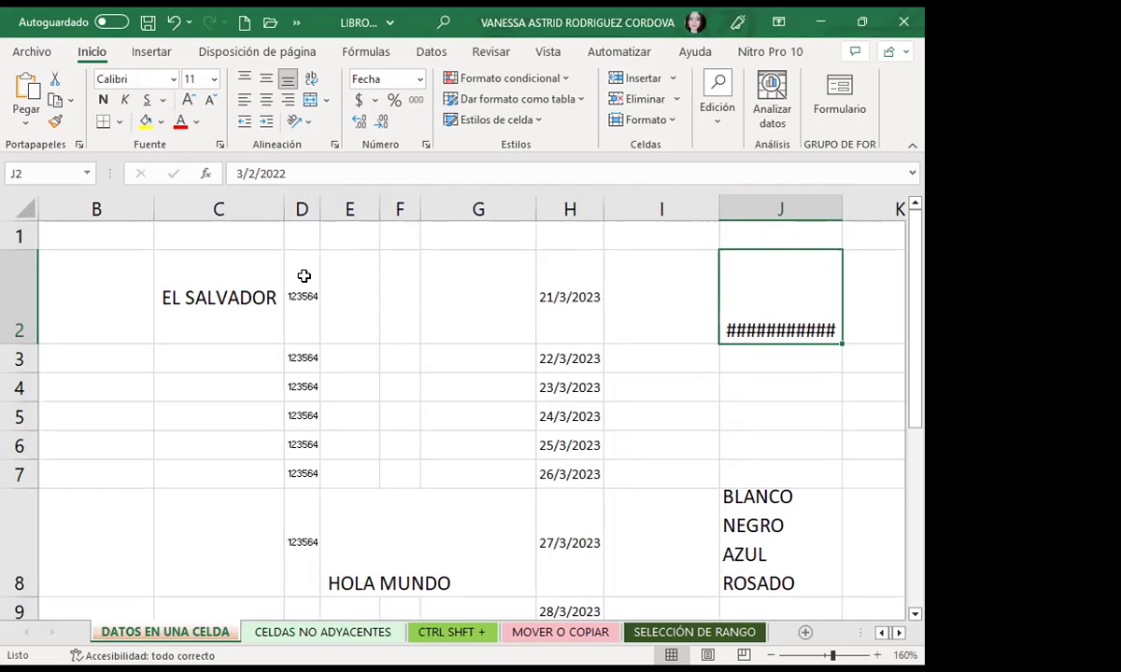
drag(110, 277, 681, 571)
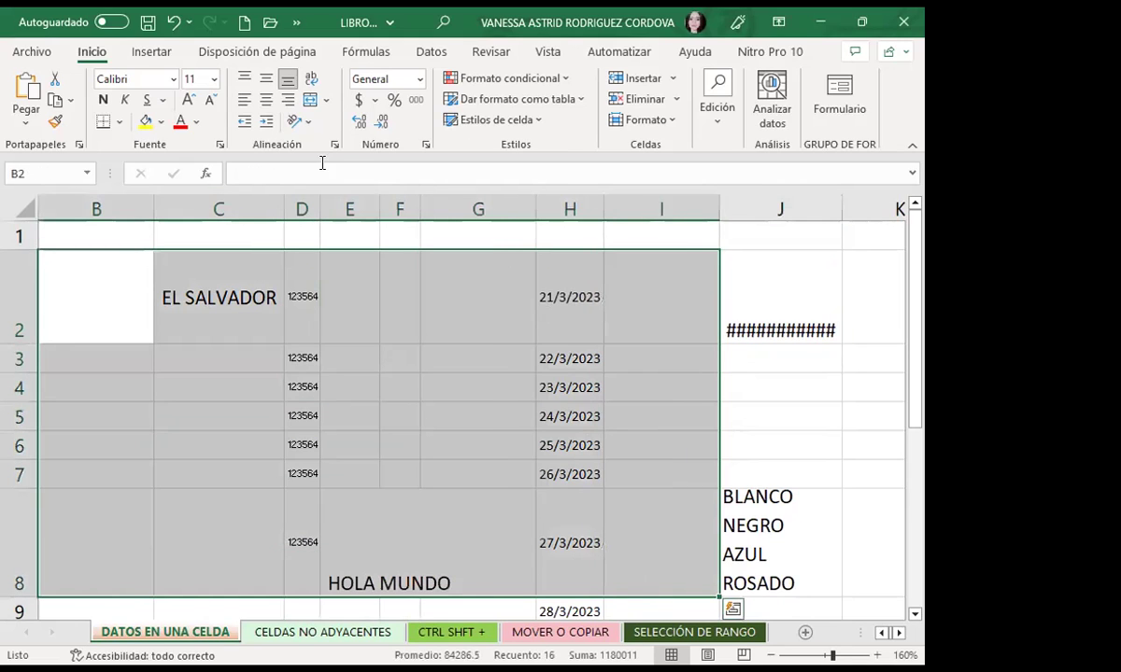
click(334, 145)
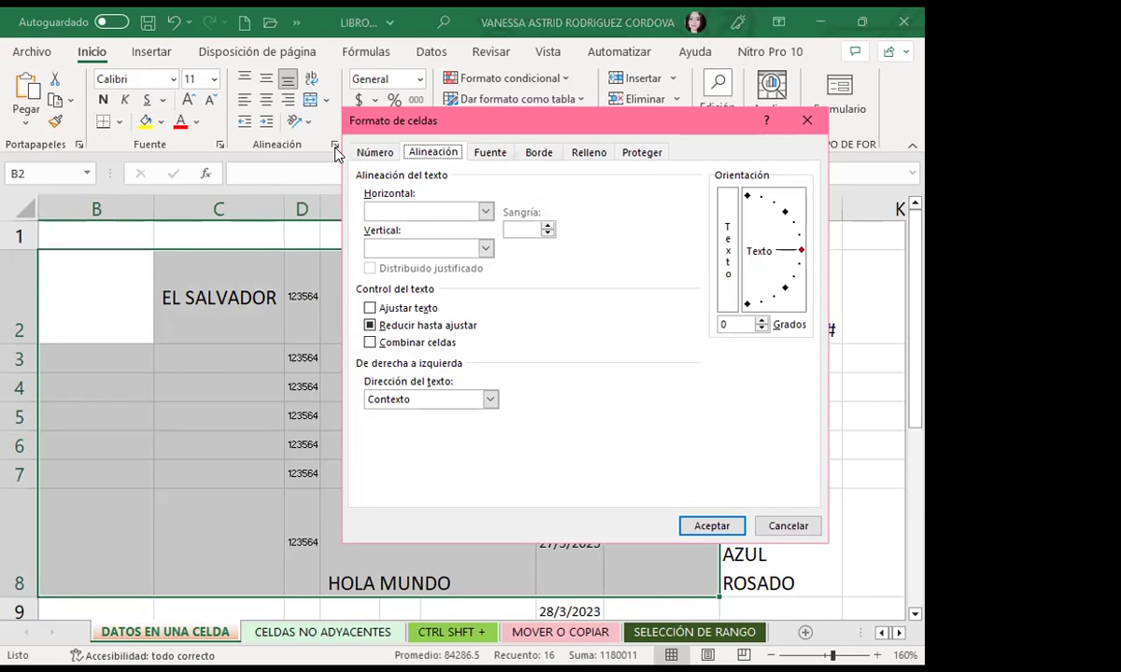
click(789, 526)
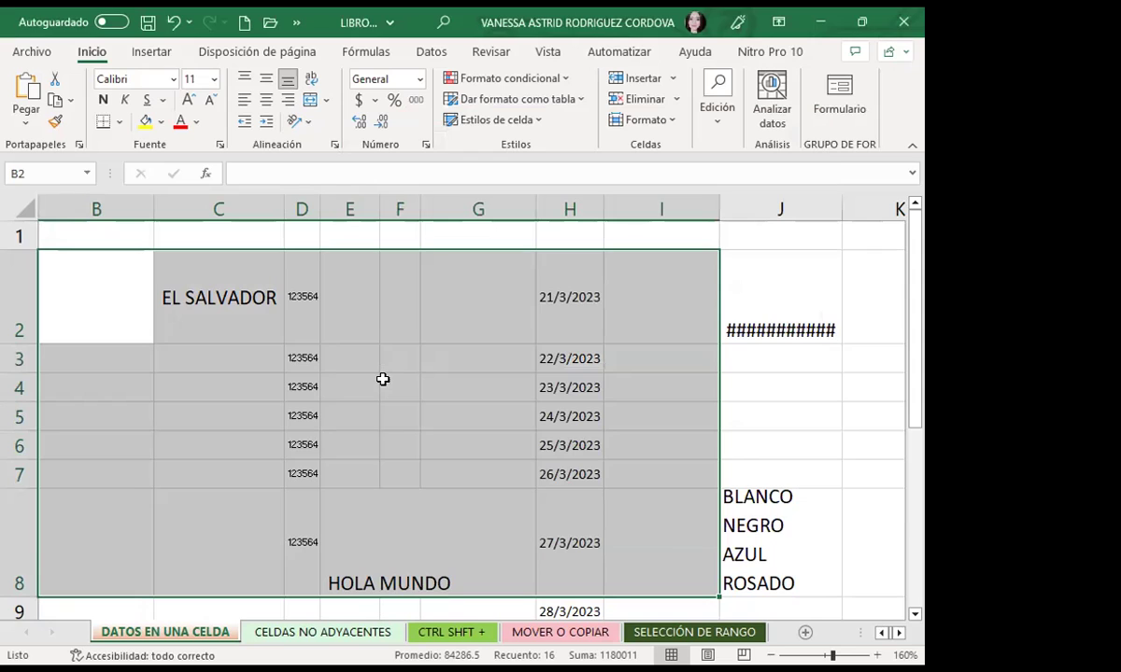
drag(550, 271, 585, 573)
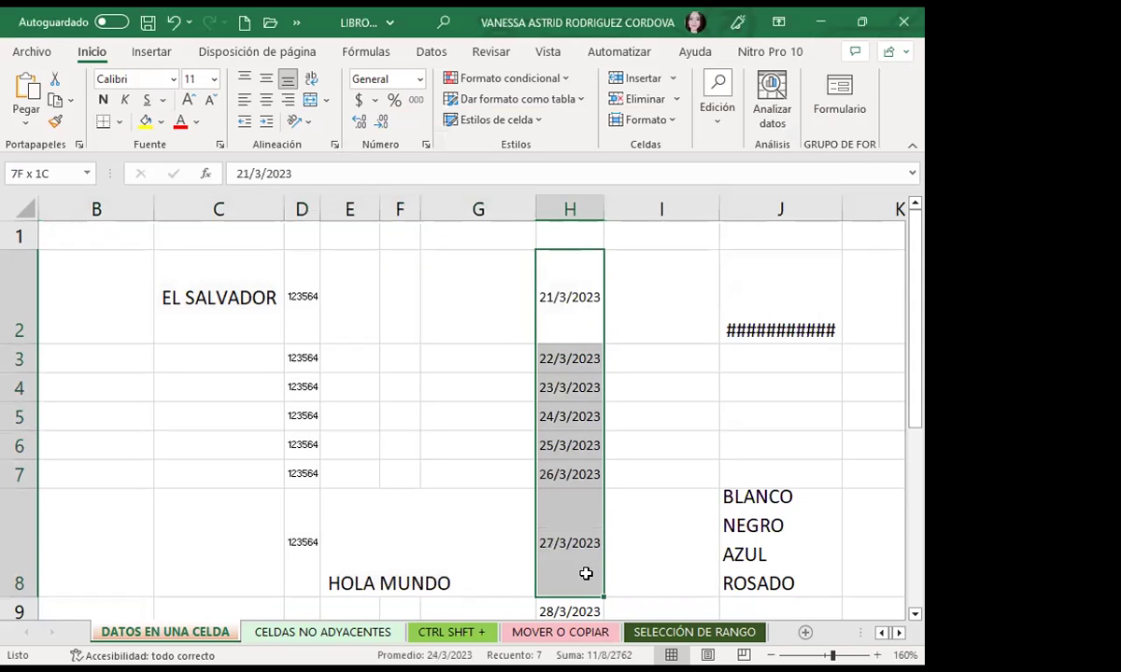
Shrink the H2:H8 dates to font size 8 with Disminuir tamaño de fuente.
click(209, 101)
click(210, 101)
click(209, 101)
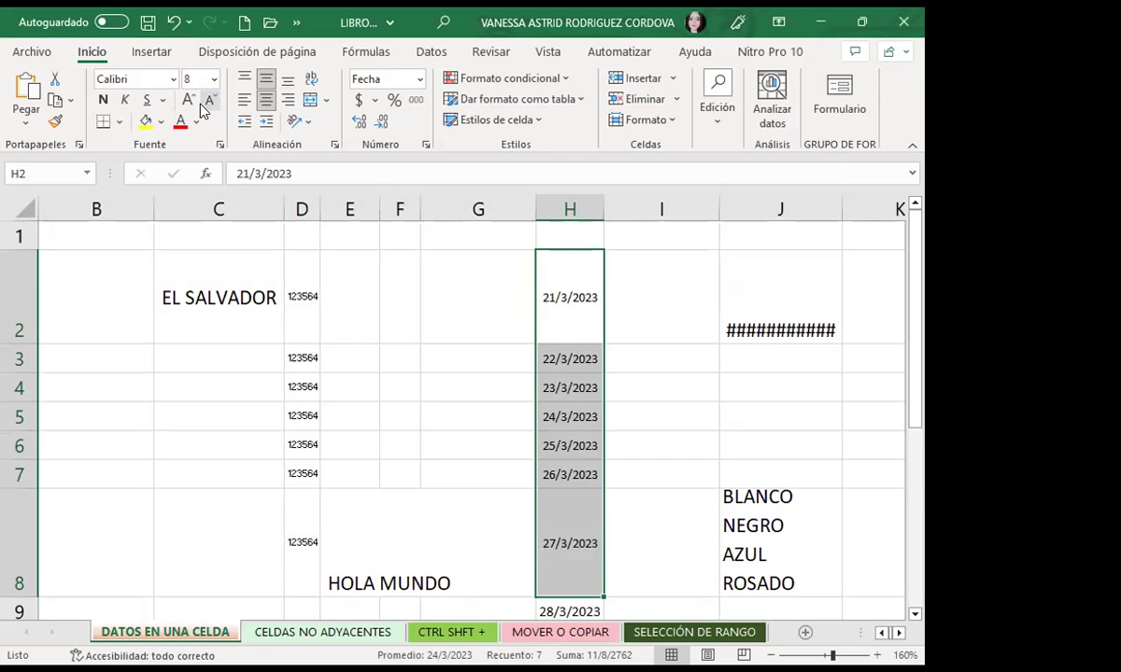
click(194, 79)
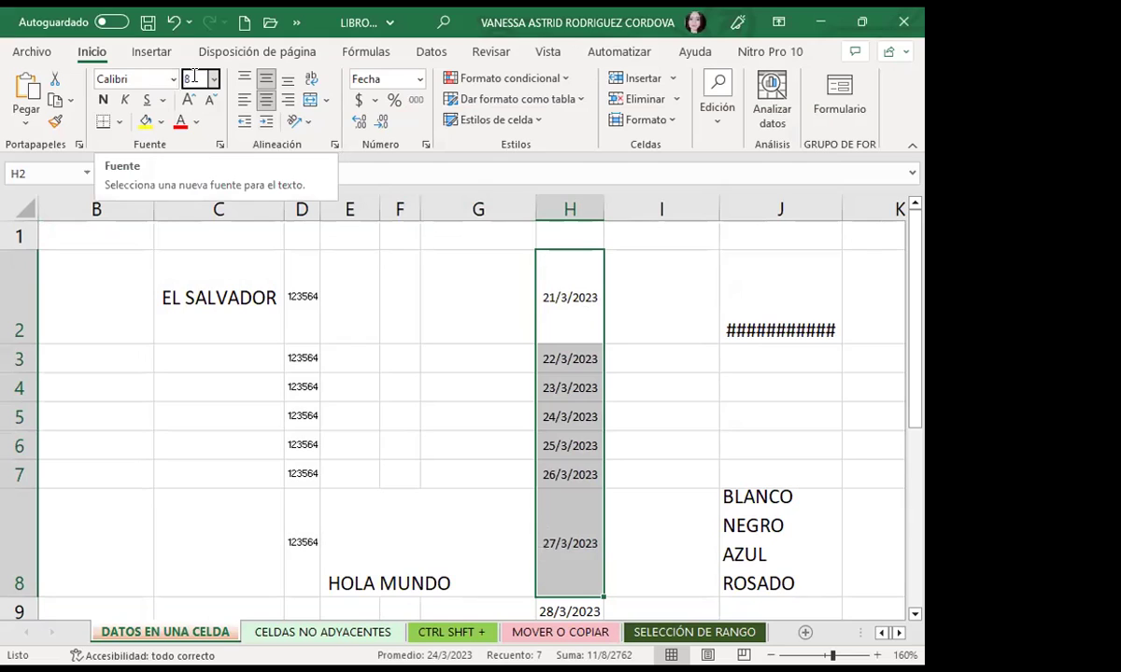
click(359, 286)
click(213, 79)
click(556, 310)
click(557, 301)
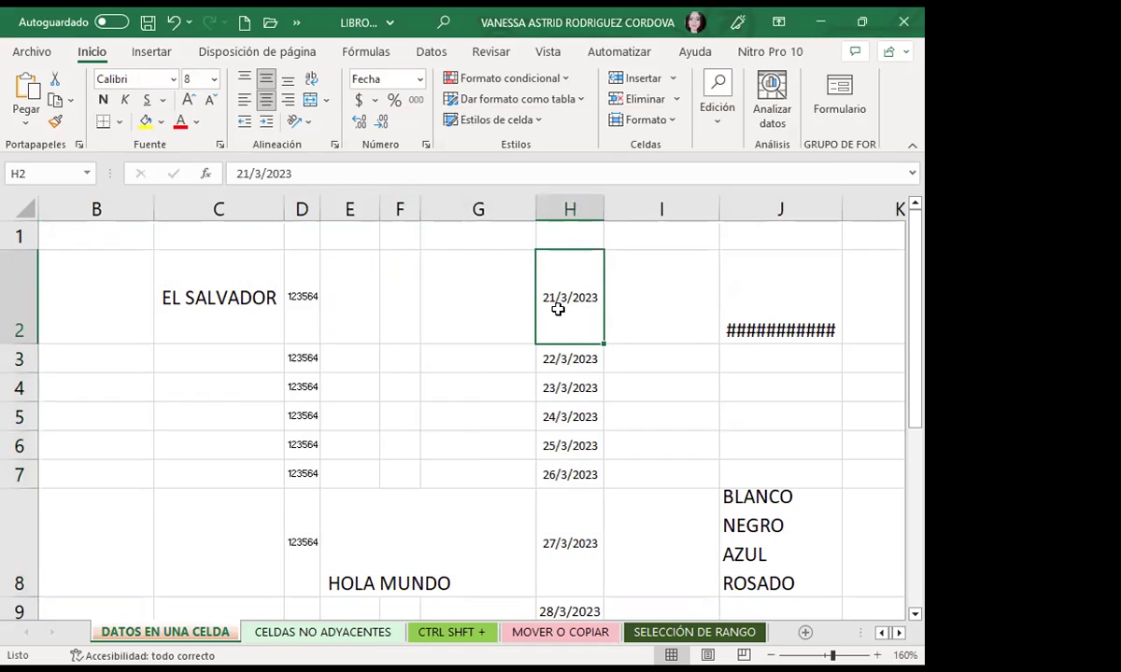
drag(556, 305, 567, 513)
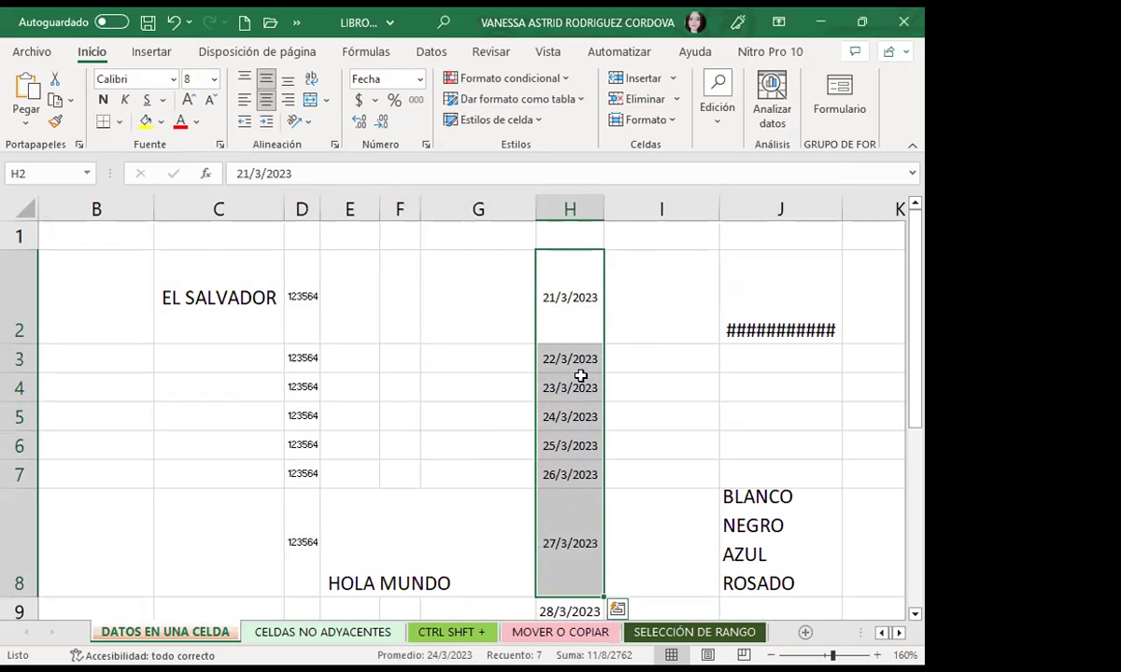
click(317, 319)
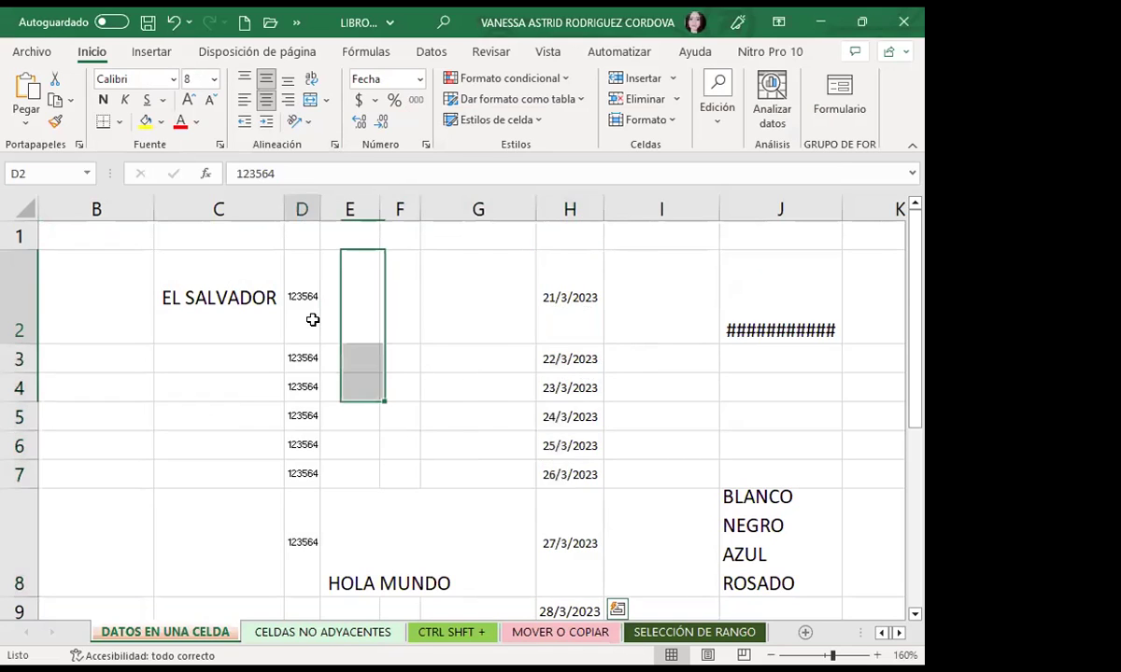
Narrow column D and check its font size.
click(301, 209)
drag(316, 204, 306, 205)
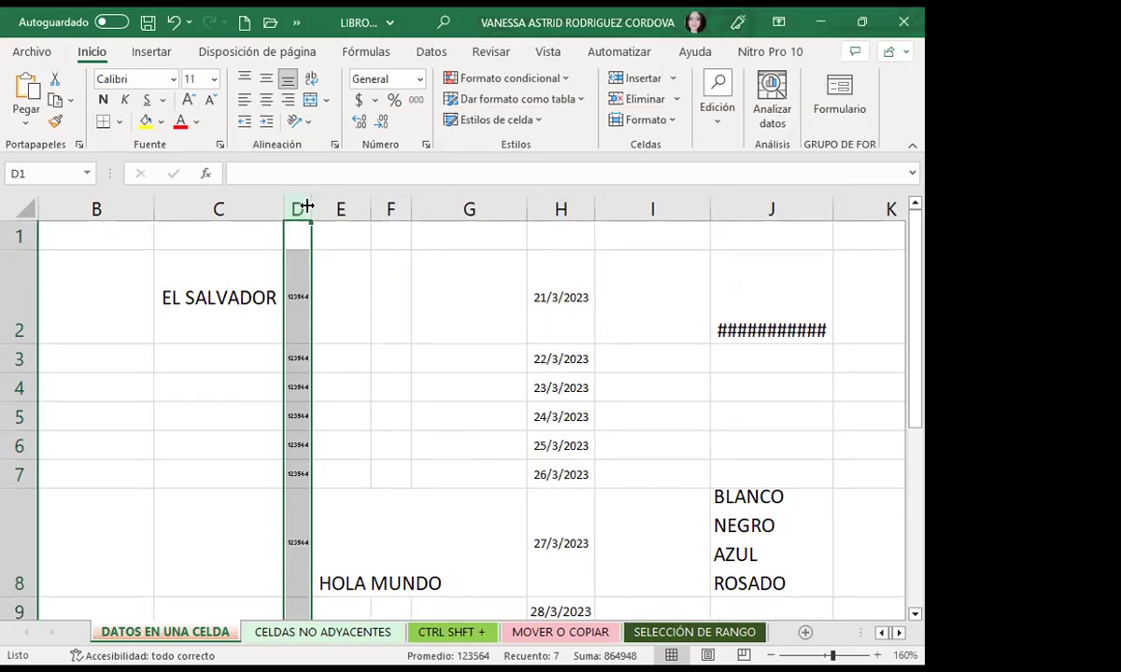
click(192, 78)
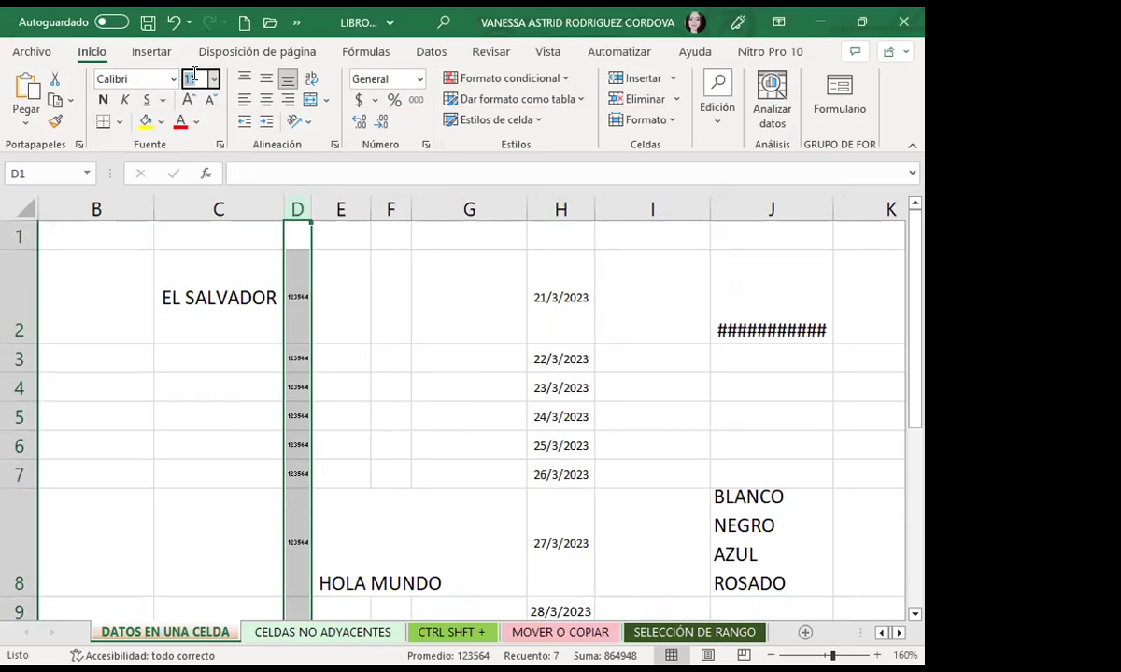
click(325, 317)
click(300, 308)
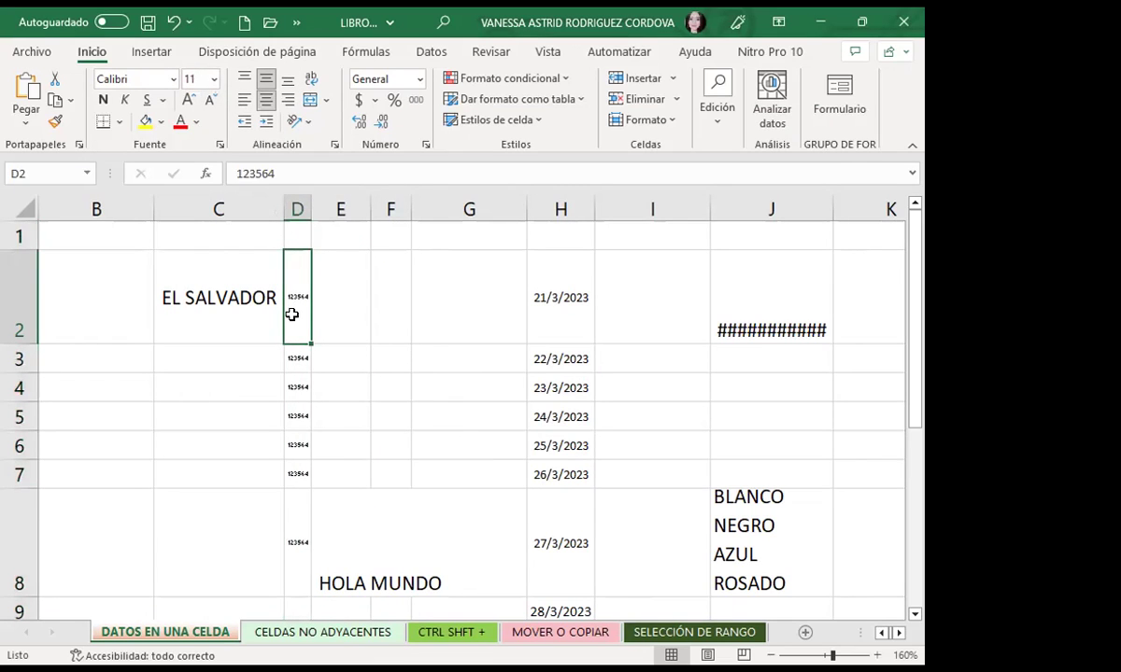
Widen column D so 123564 shows at full size, then go to the CELDAS NO ADYACENTES sheet.
drag(311, 210, 332, 209)
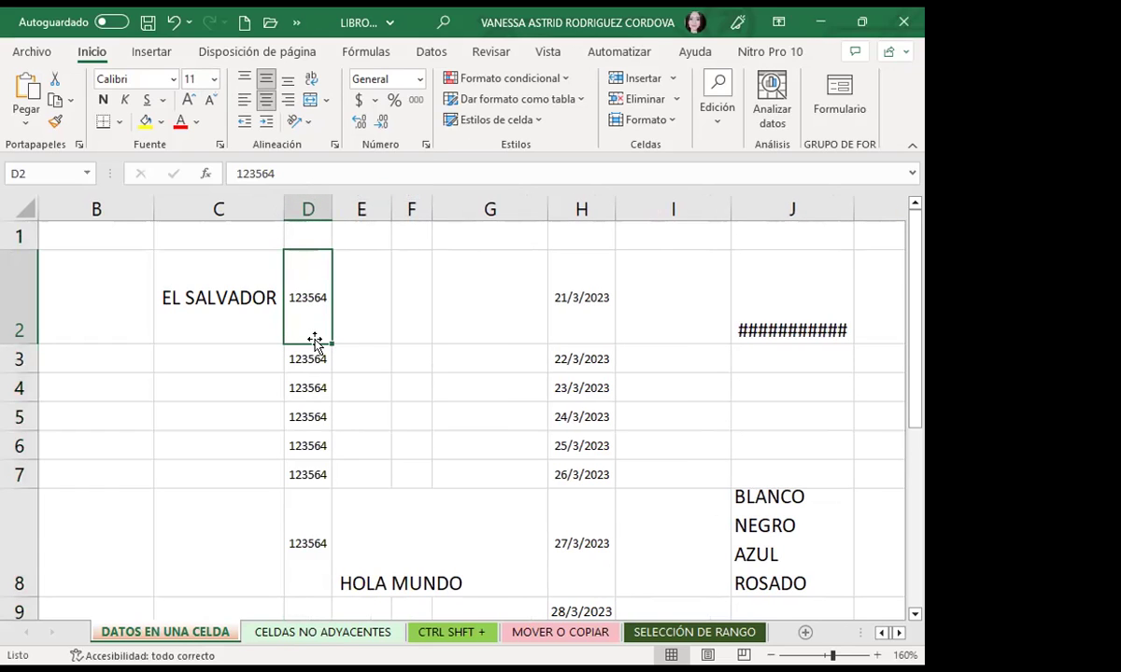
scroll(467, 493, down, 2)
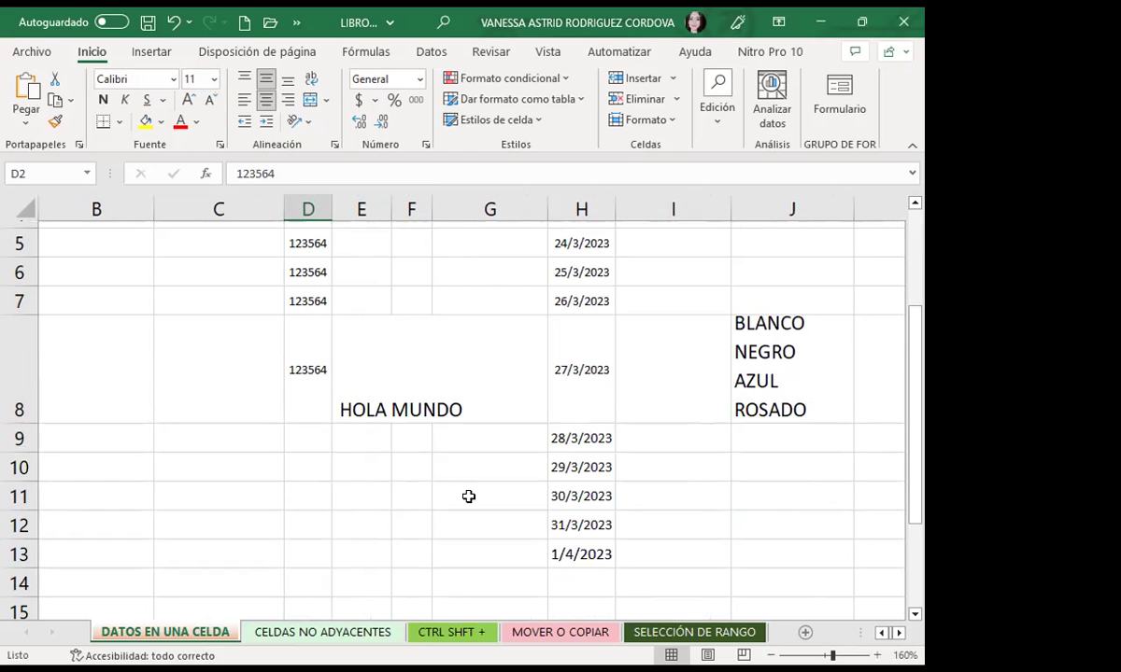
click(312, 524)
click(458, 551)
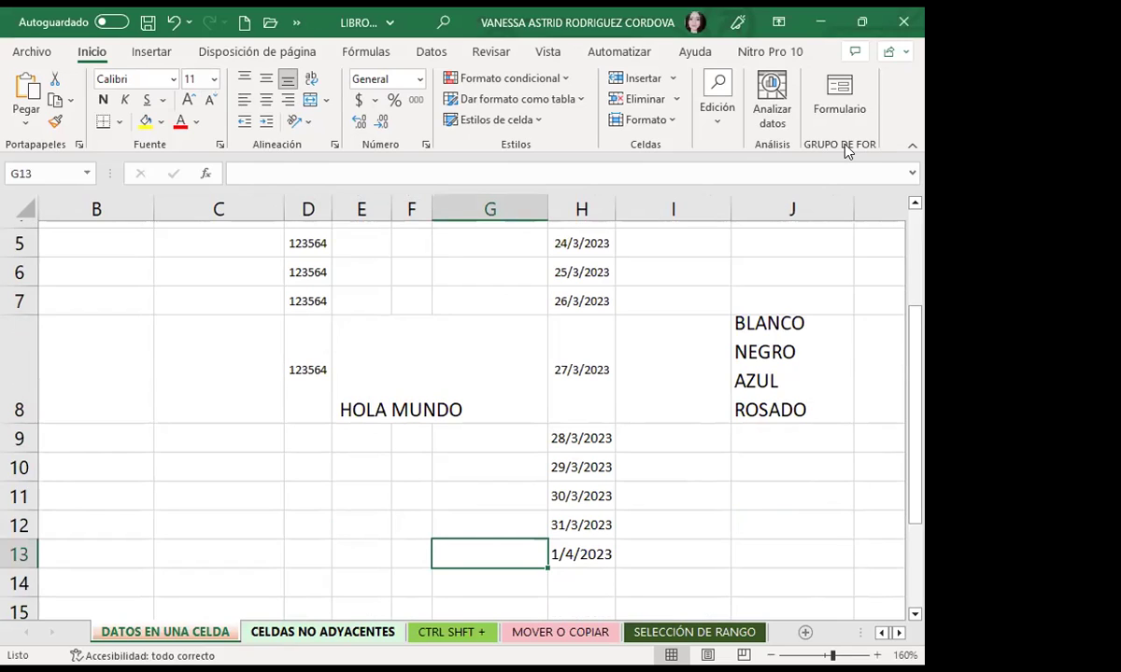
Select A1:A20, B10 and C1:C20 together to form the block letter H.
scroll(255, 399, down, 6)
click(255, 399)
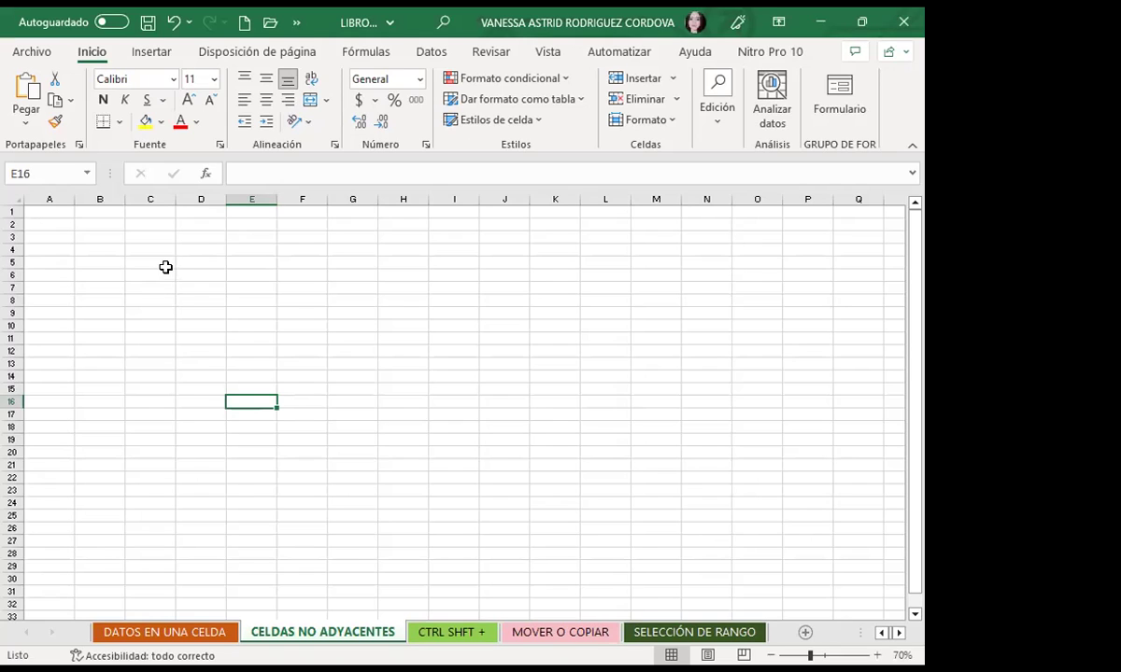
click(165, 267)
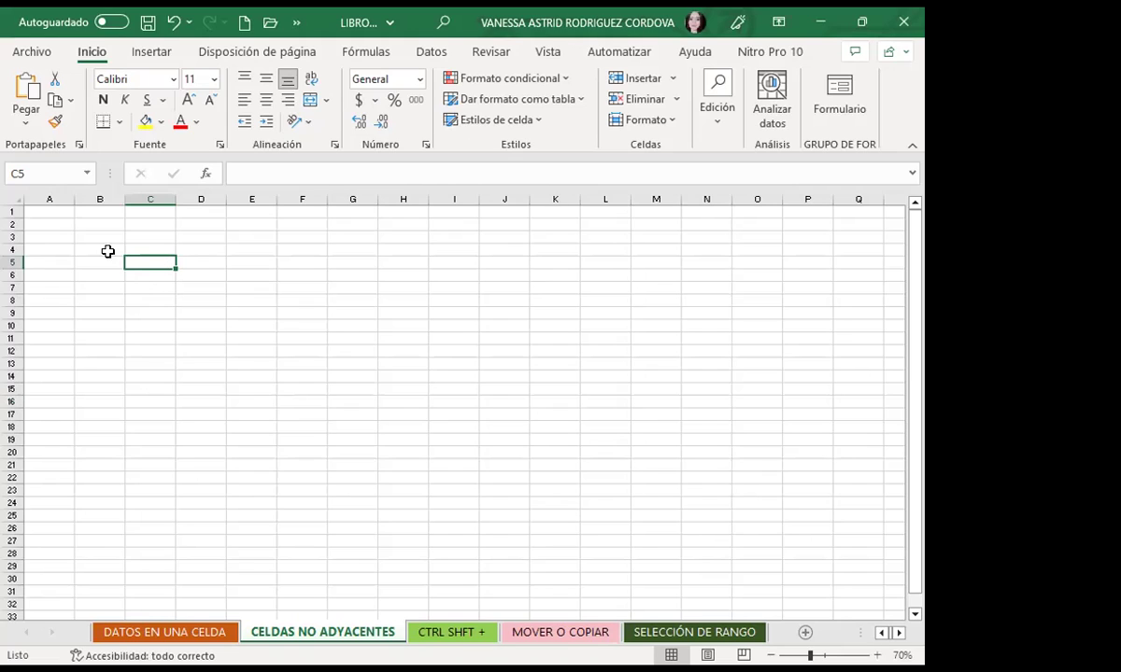
click(47, 210)
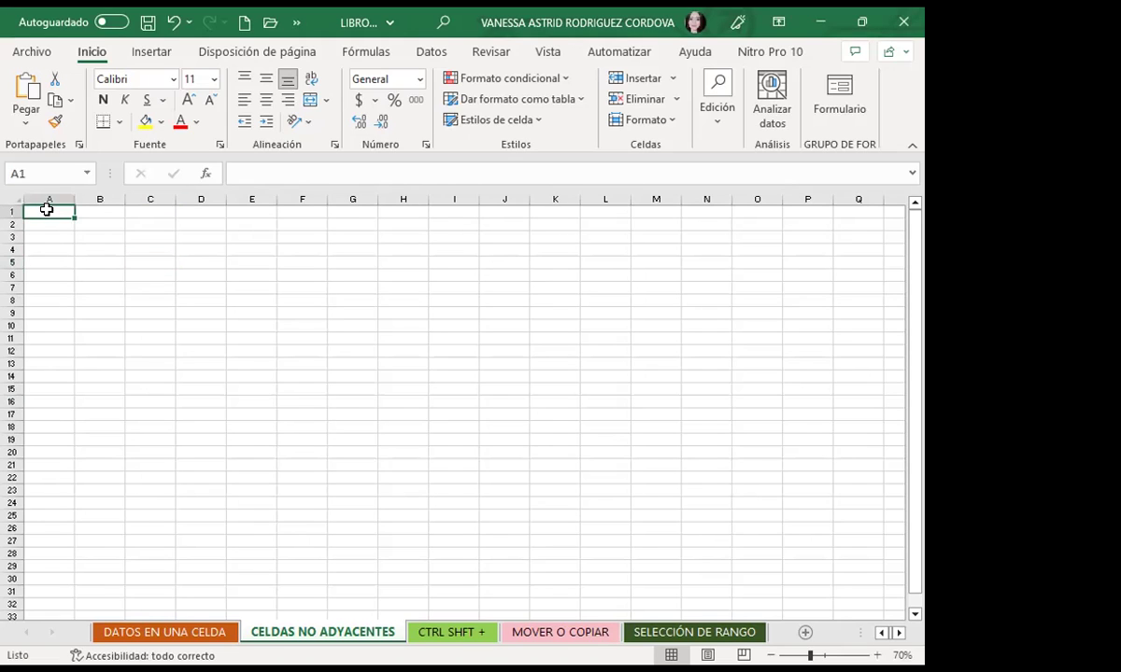
drag(46, 210, 47, 251)
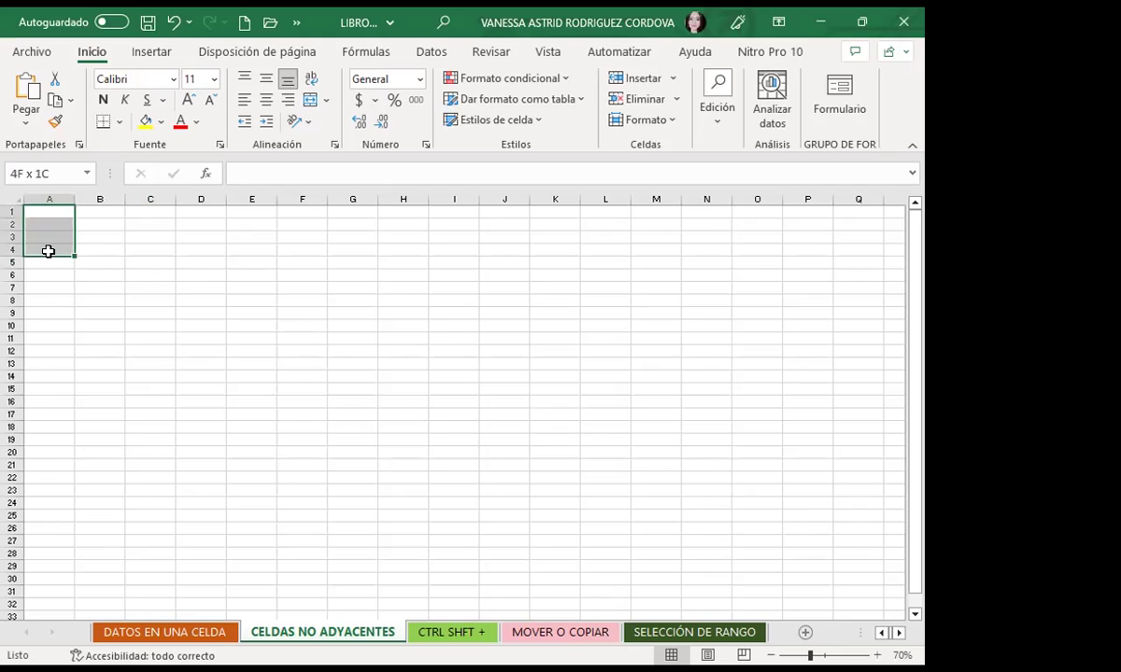
drag(48, 251, 49, 436)
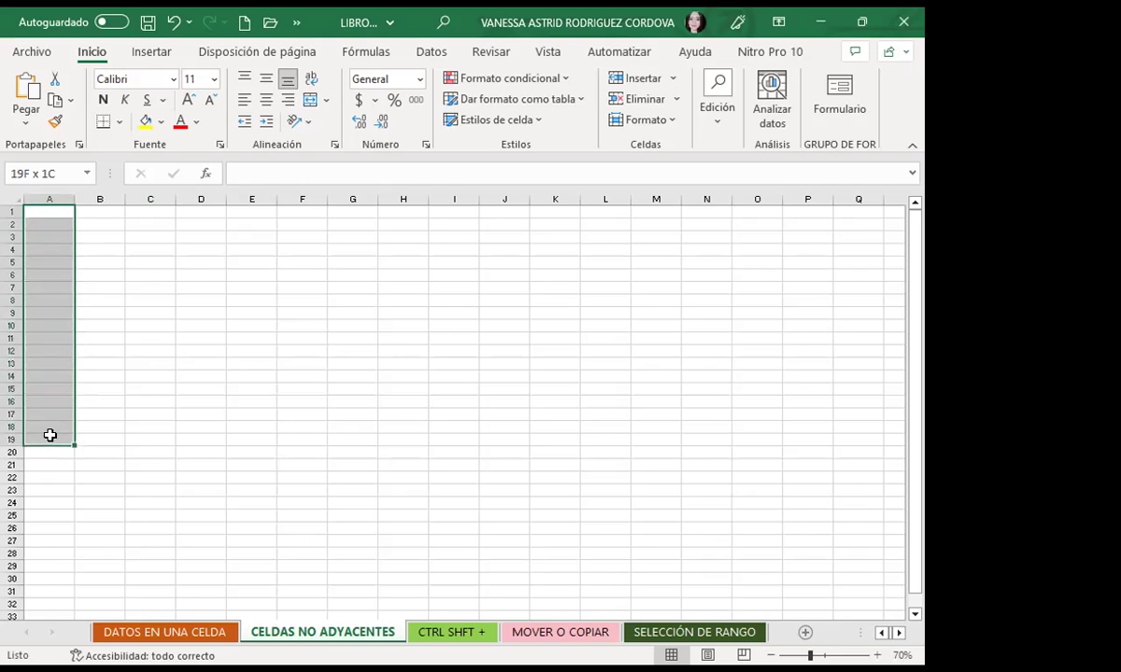
drag(50, 435, 50, 452)
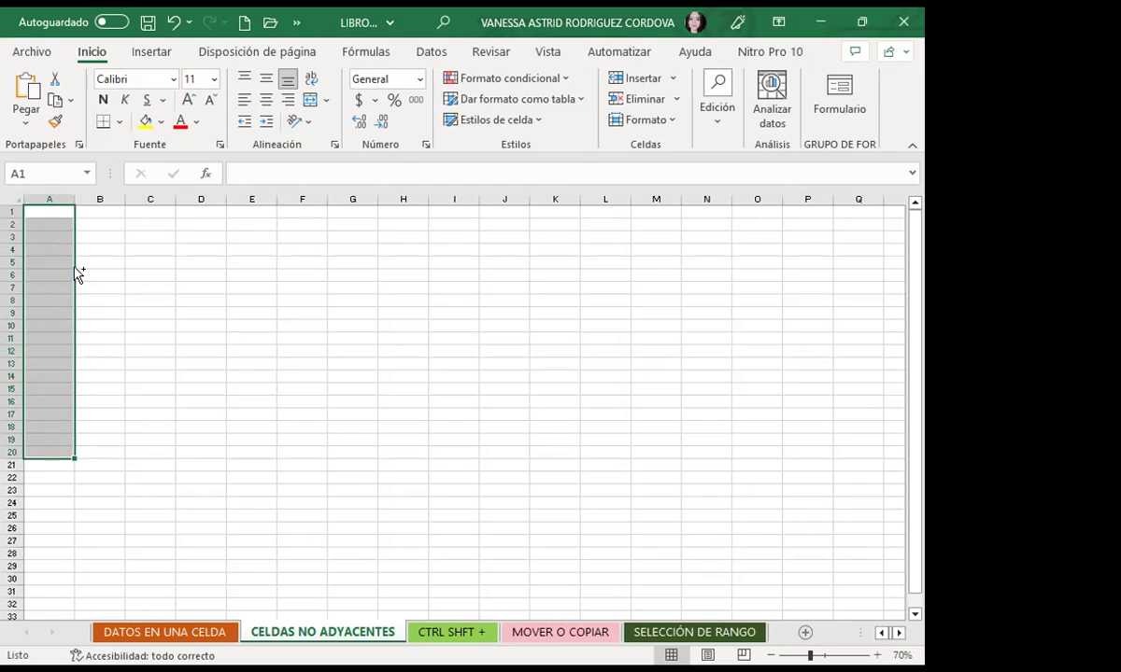
ctrl+click(93, 324)
drag(159, 215, 135, 450)
Add E1:E20, F20, G1:G20, F1 for the O and I1:I20, J19:J20 for the L.
drag(247, 210, 250, 454)
ctrl+click(300, 451)
drag(352, 451, 358, 201)
ctrl+click(288, 210)
drag(443, 213, 471, 451)
drag(493, 448, 495, 437)
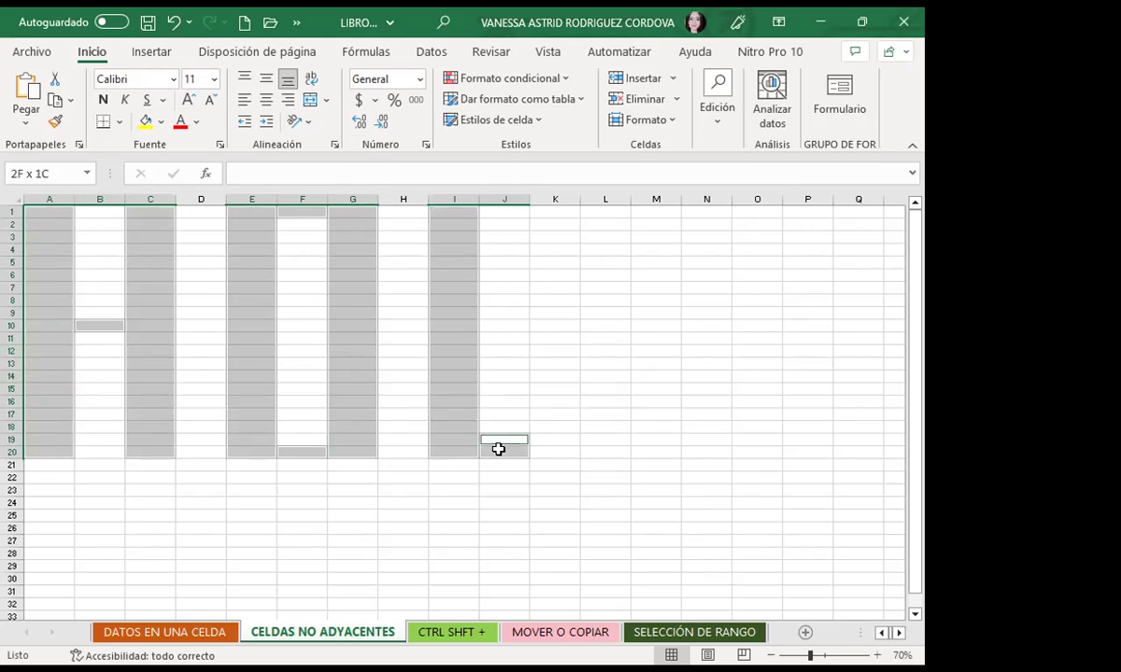
Add L1:L20, M1, N1:N20 and M10 to the selection to form the letter A.
ctrl+click(605, 212)
drag(607, 241, 605, 447)
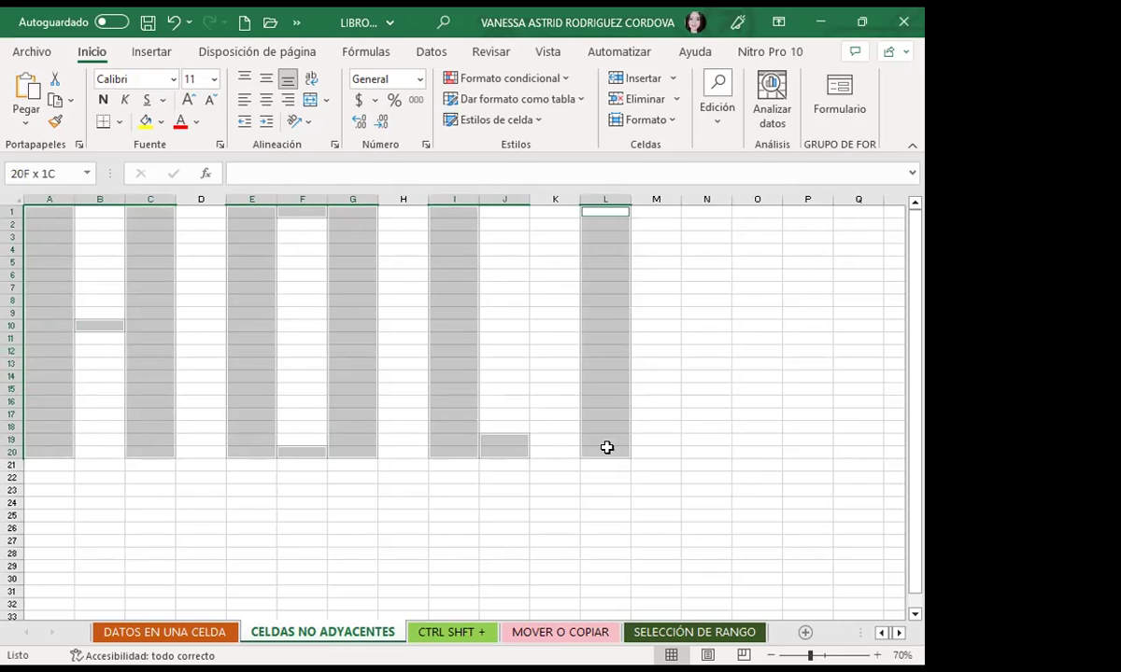
ctrl+click(655, 212)
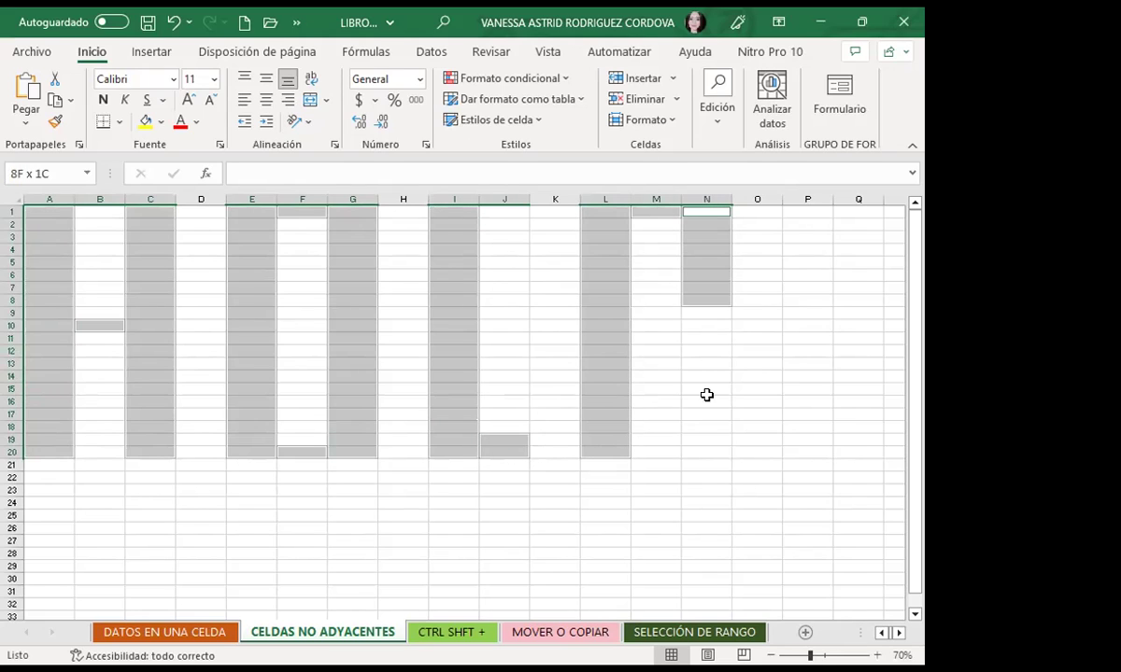
drag(707, 212, 708, 453)
ctrl+click(646, 326)
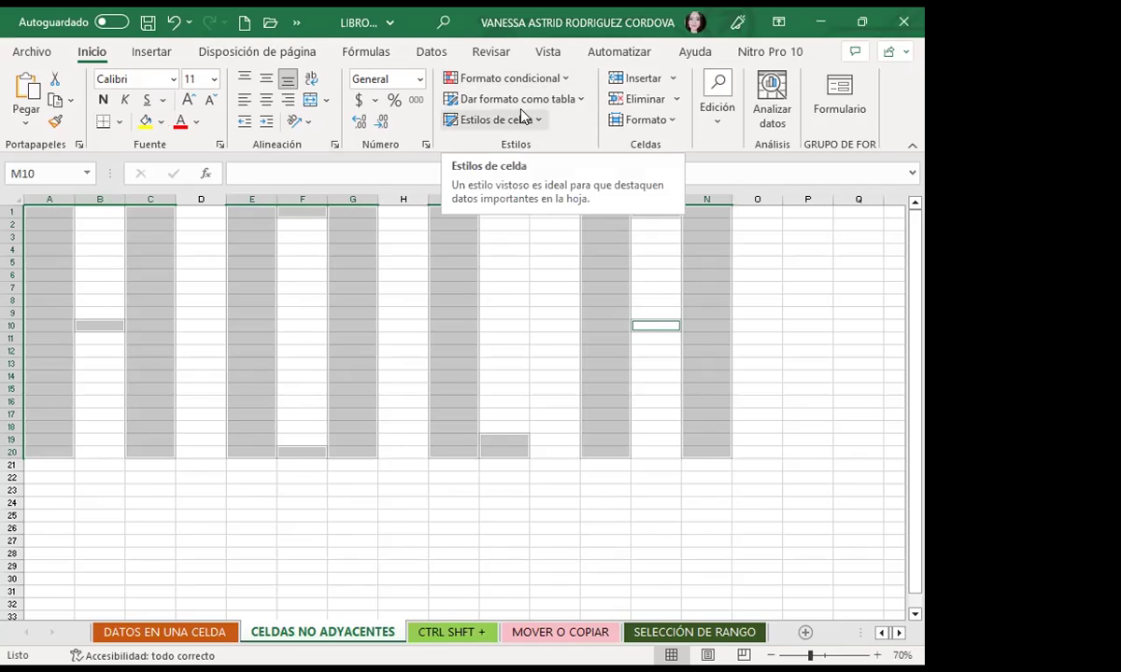
click(162, 124)
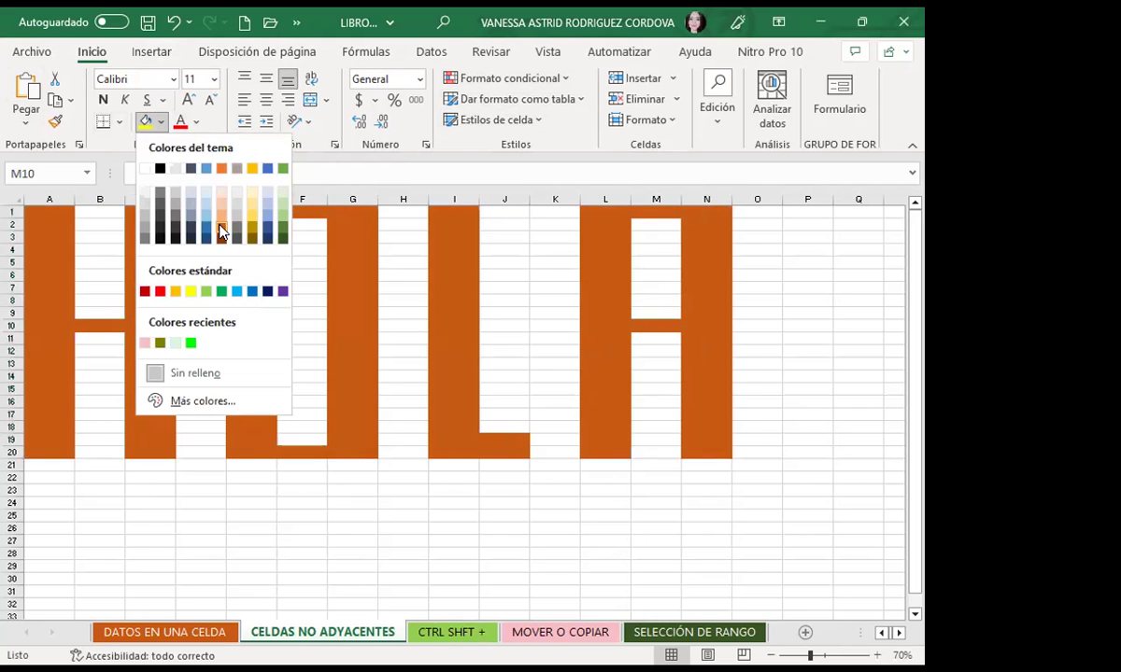
click(221, 239)
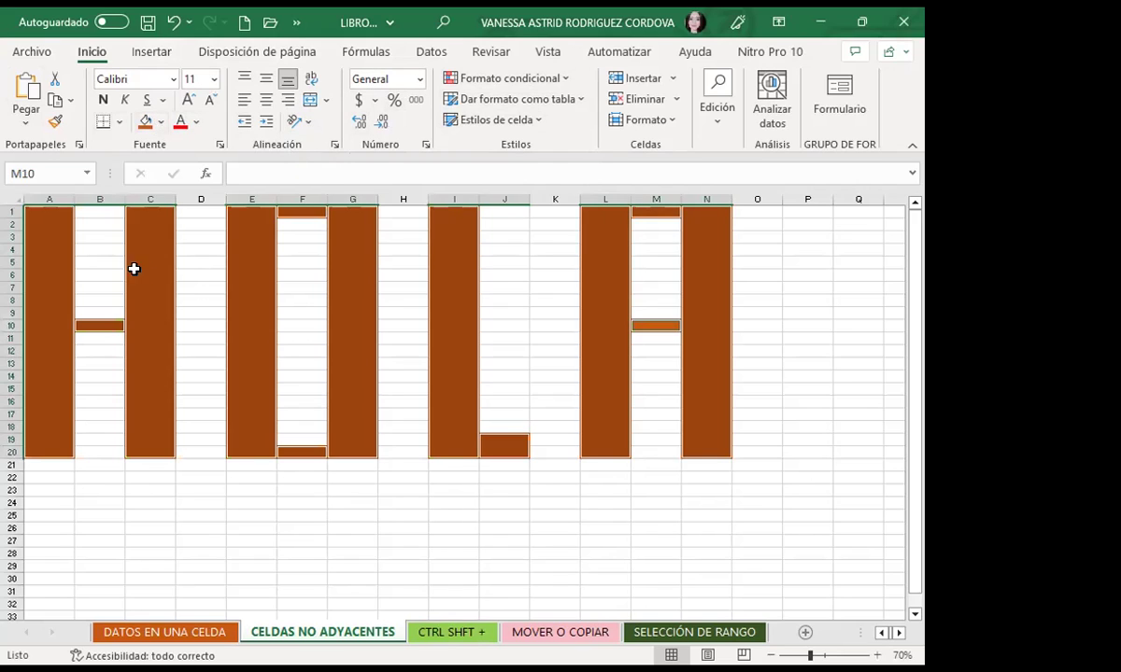
click(161, 122)
click(203, 289)
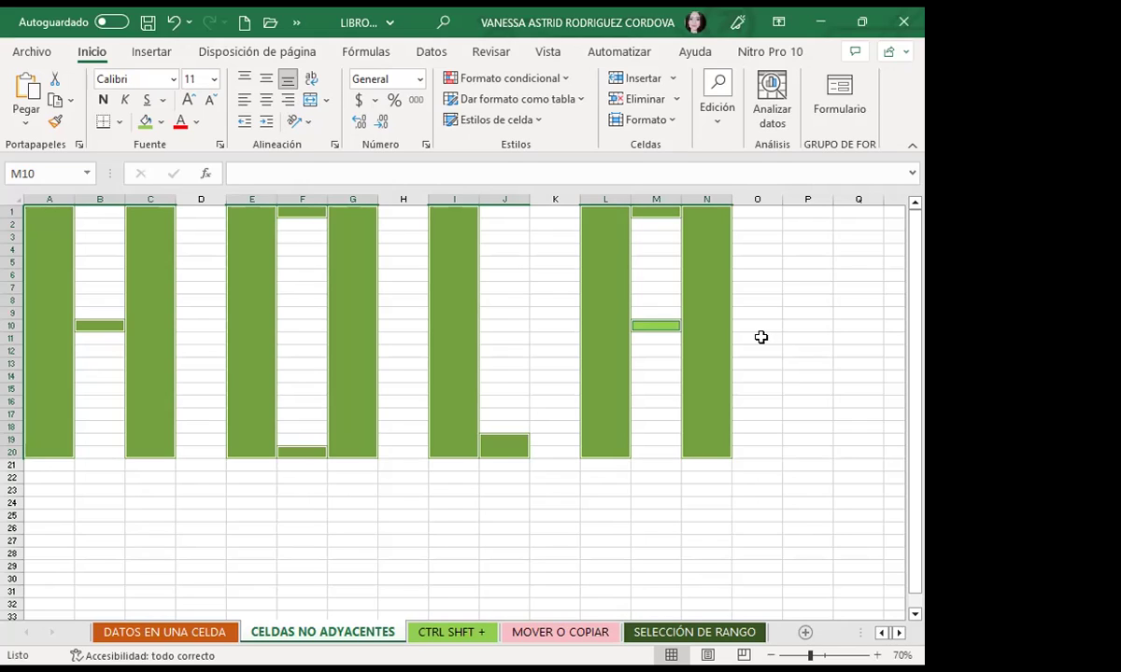
click(417, 502)
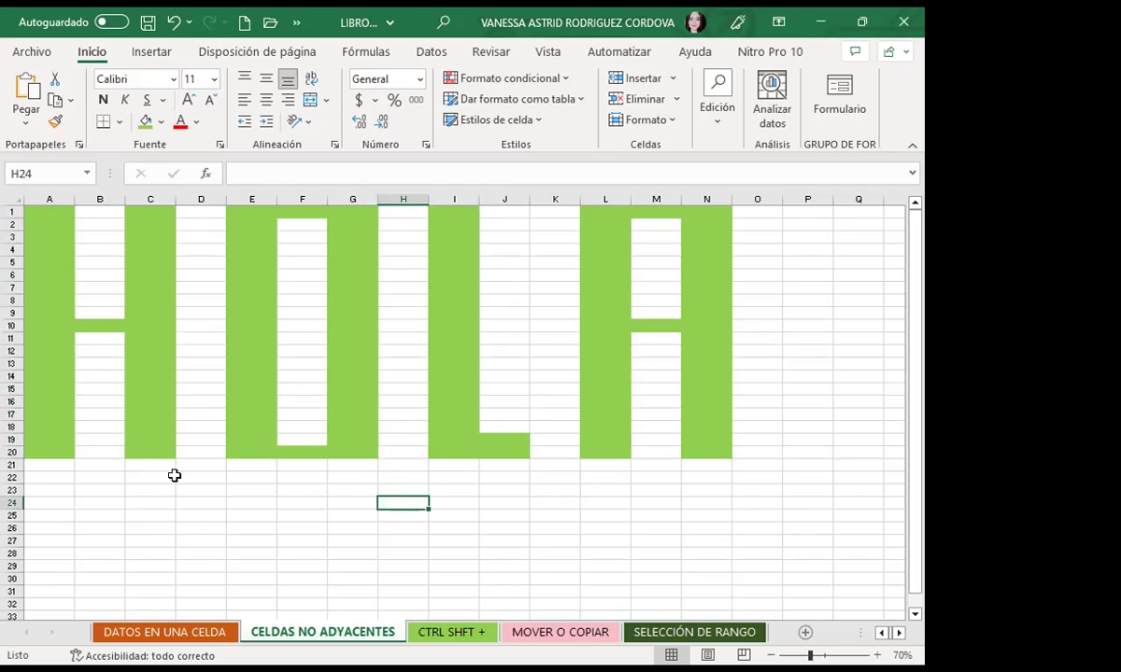
click(358, 505)
click(435, 500)
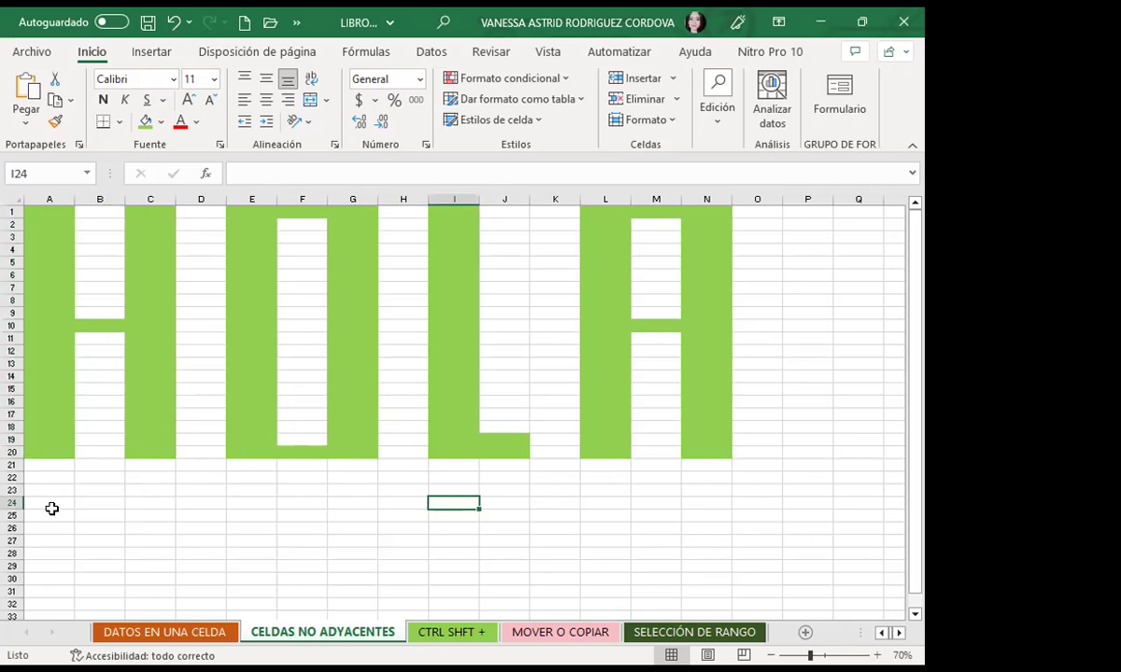
click(580, 540)
click(332, 543)
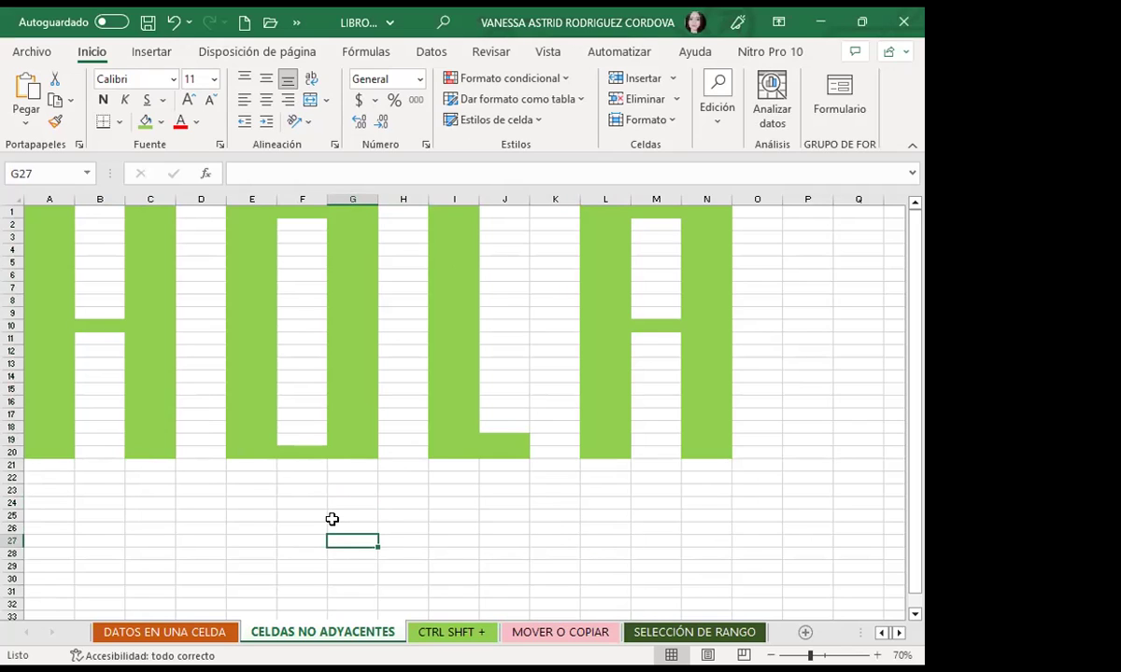
click(298, 515)
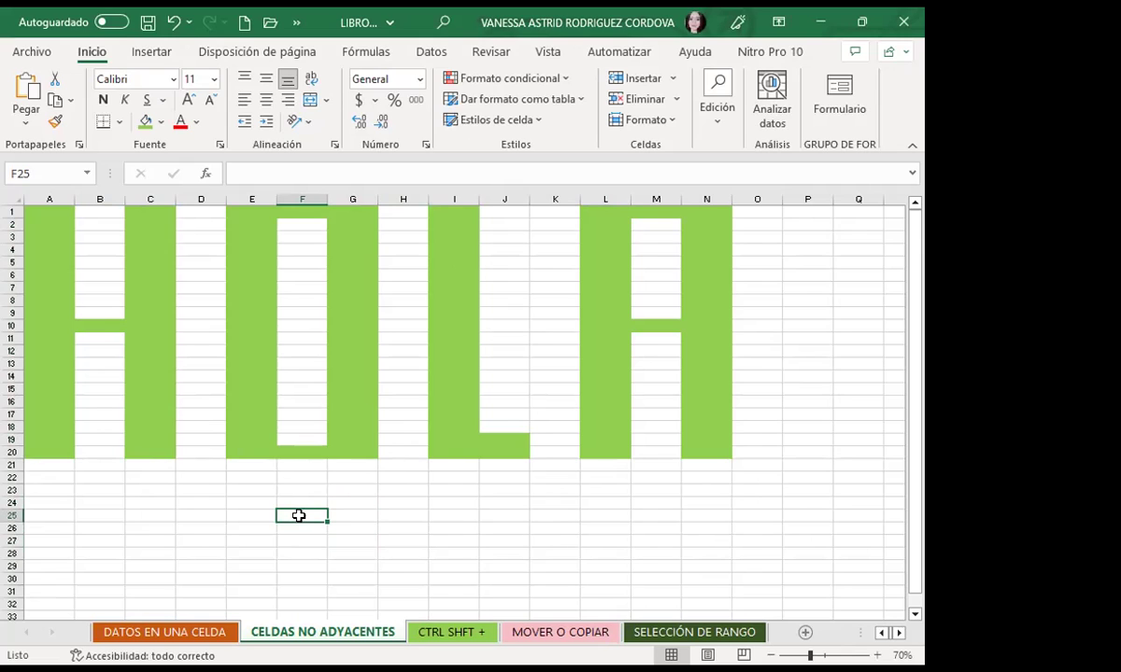
scroll(297, 515, down, 1)
drag(418, 532, 418, 571)
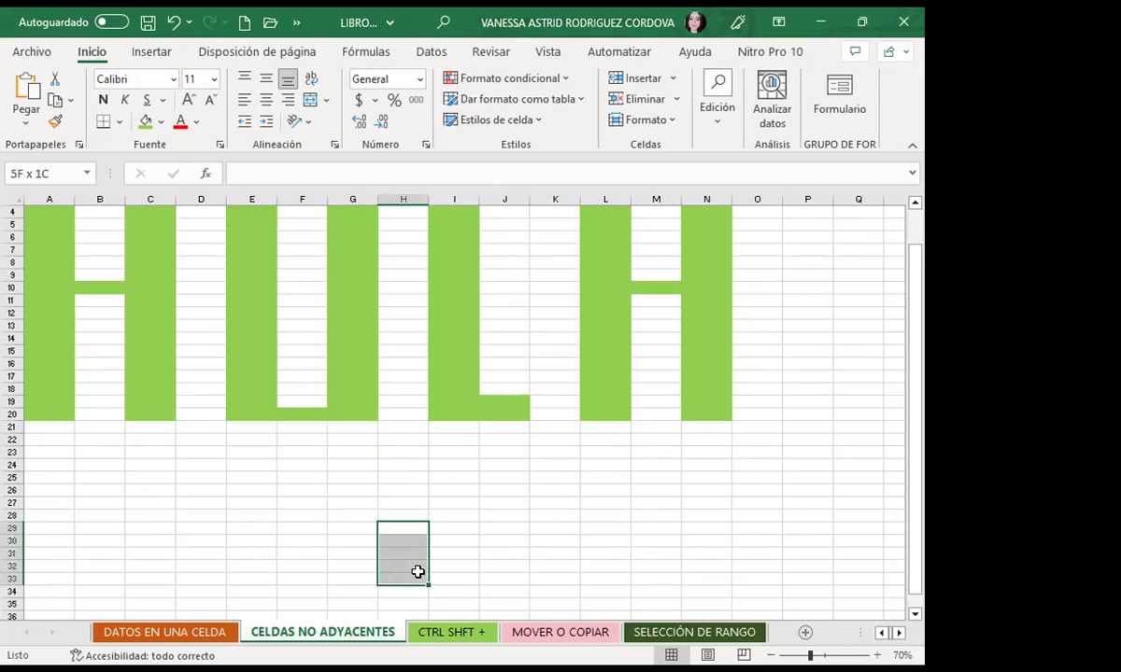
click(461, 501)
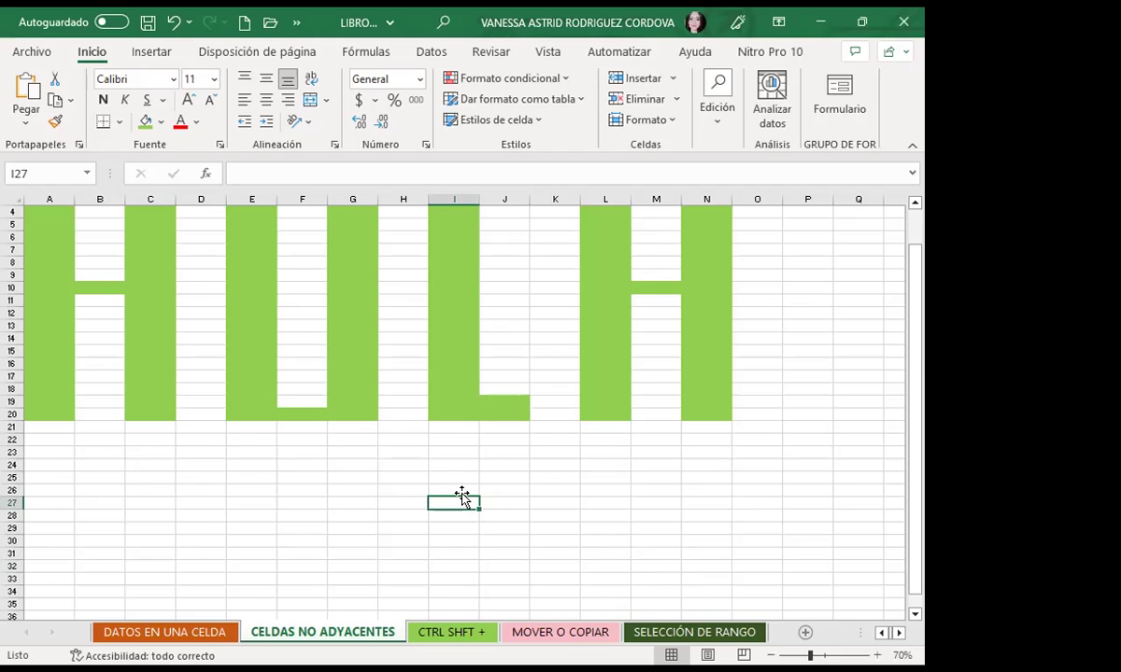
scroll(486, 457, up, 1)
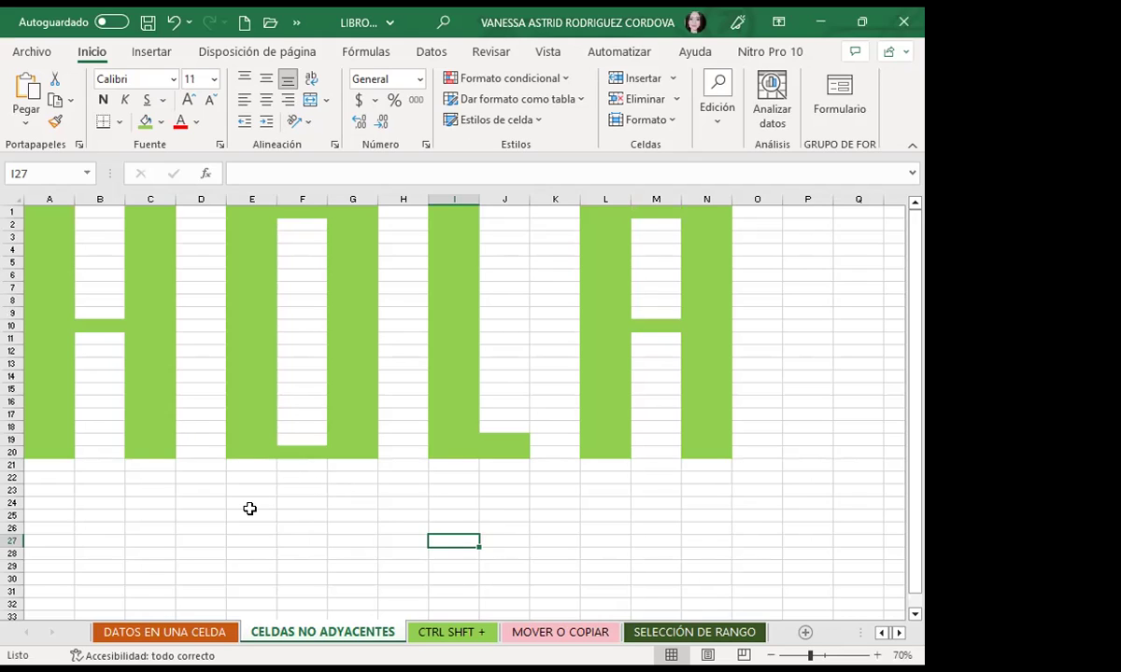
click(267, 439)
click(299, 439)
click(393, 493)
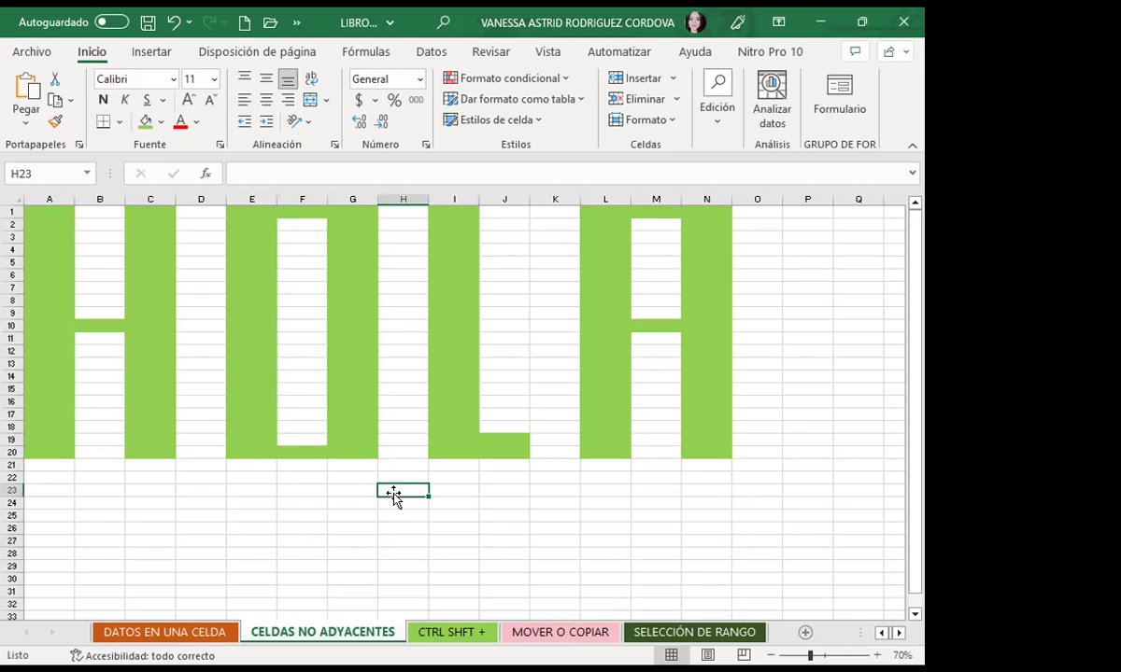
click(422, 635)
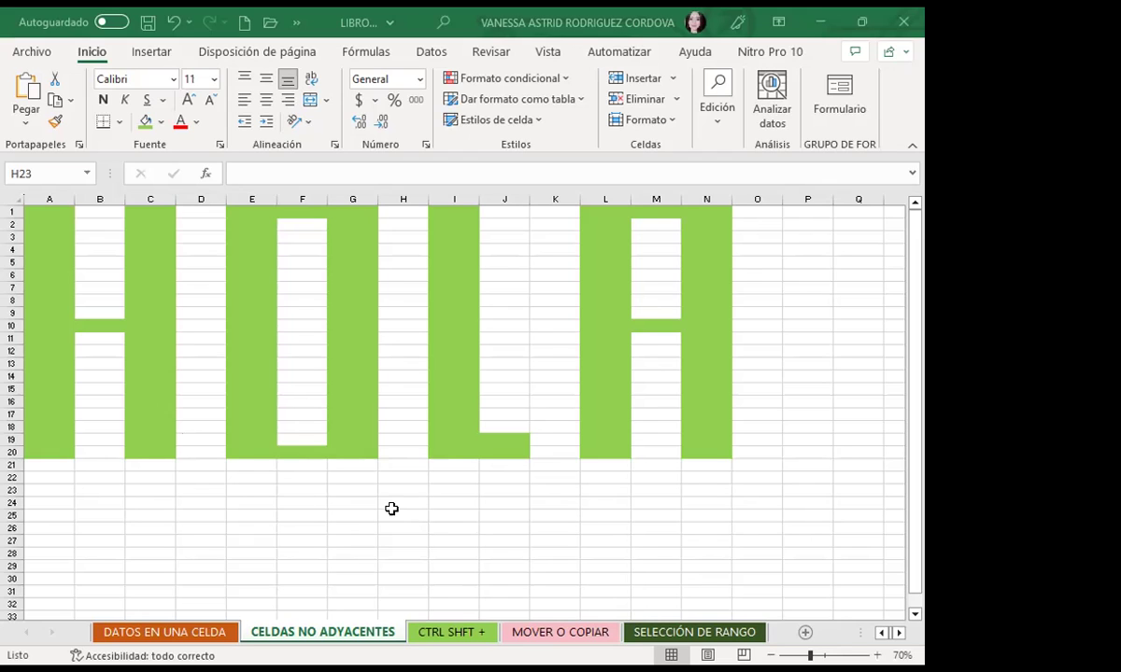
Uncheck Líneas de cuadrícula under Vista > Mostrar to hide the sheet's gridlines.
click(549, 52)
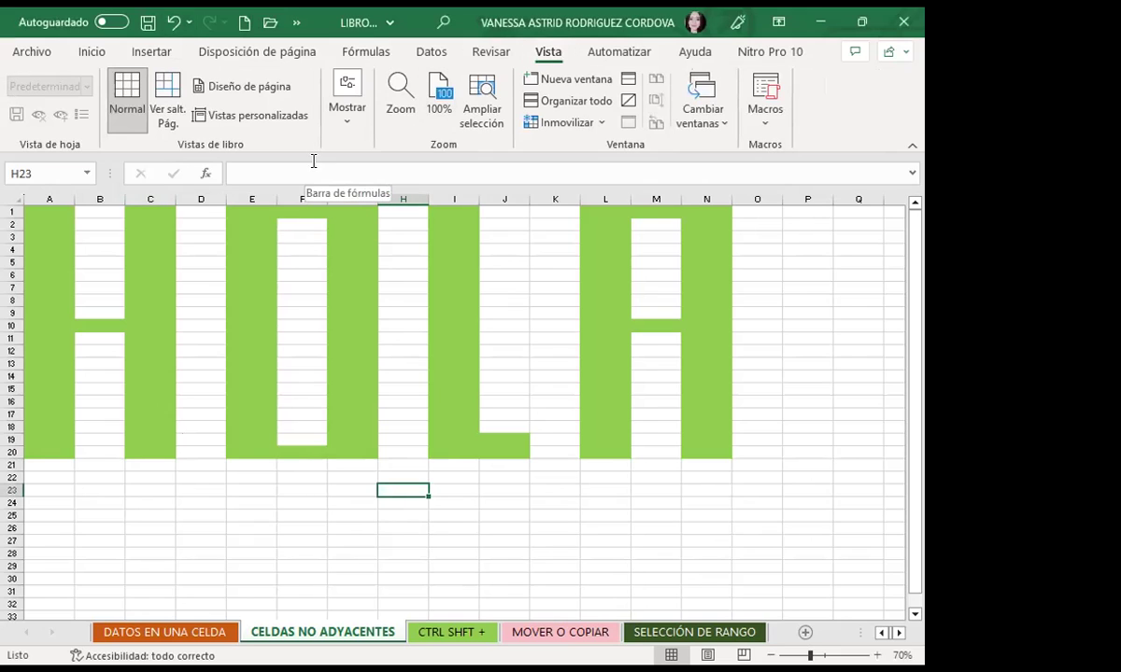
click(346, 107)
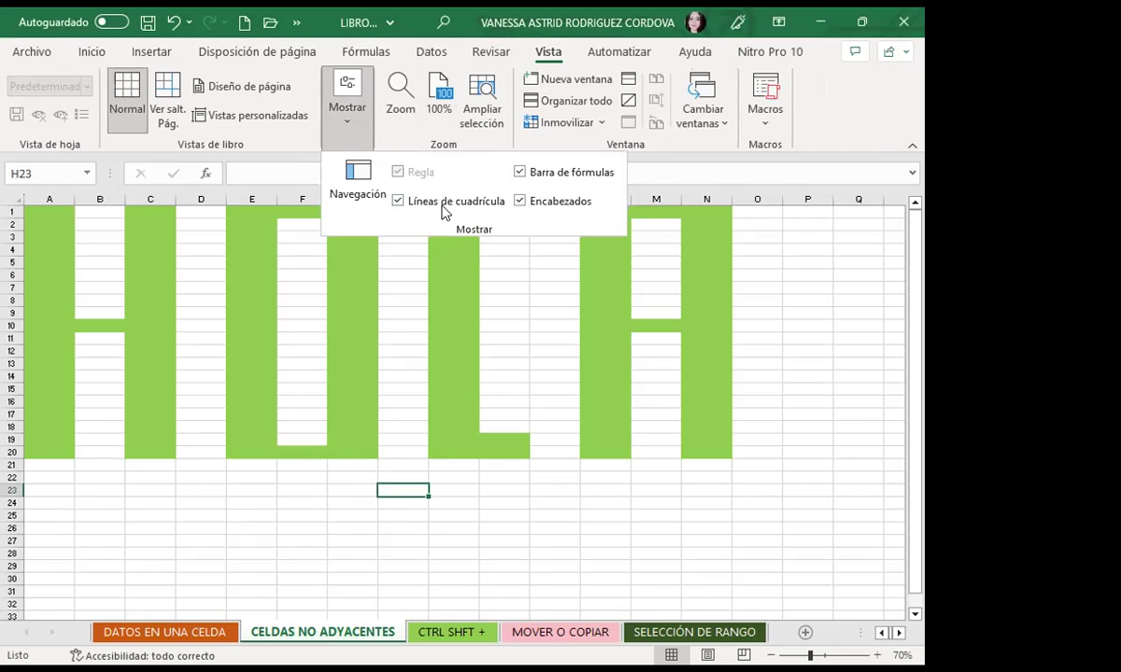
click(397, 202)
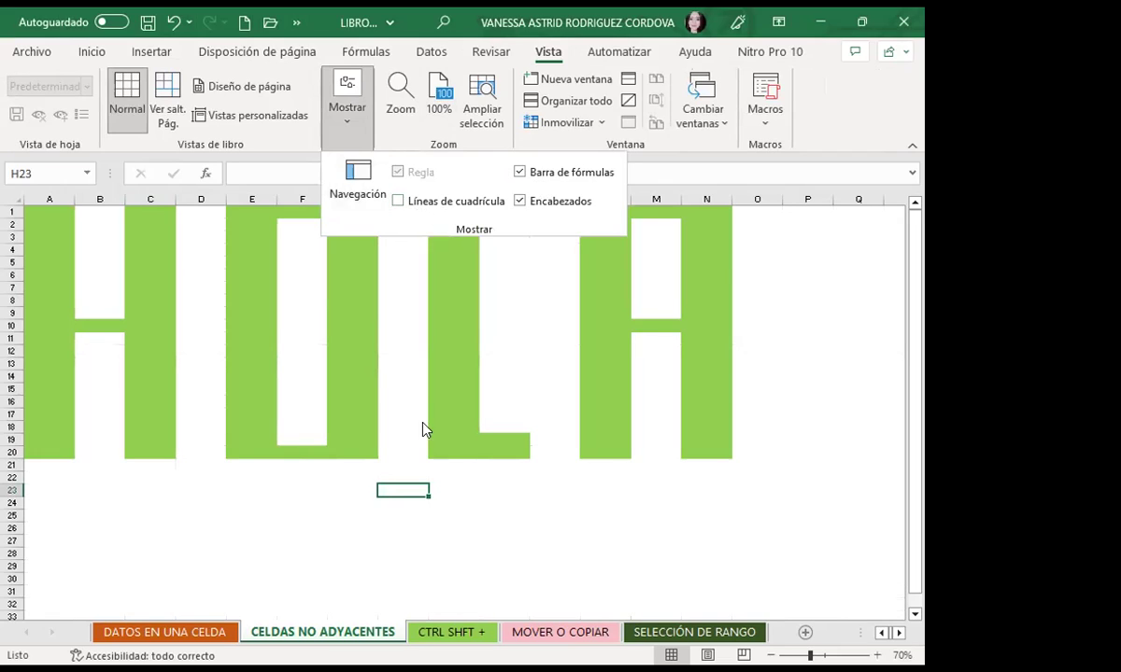
click(459, 514)
click(460, 513)
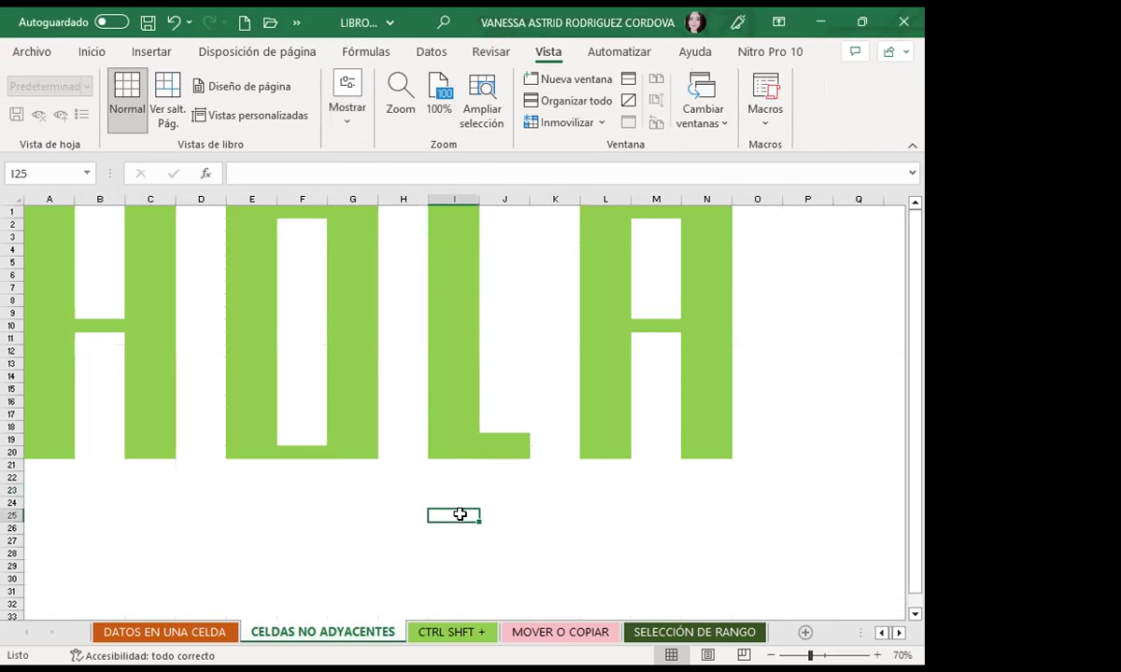
click(227, 53)
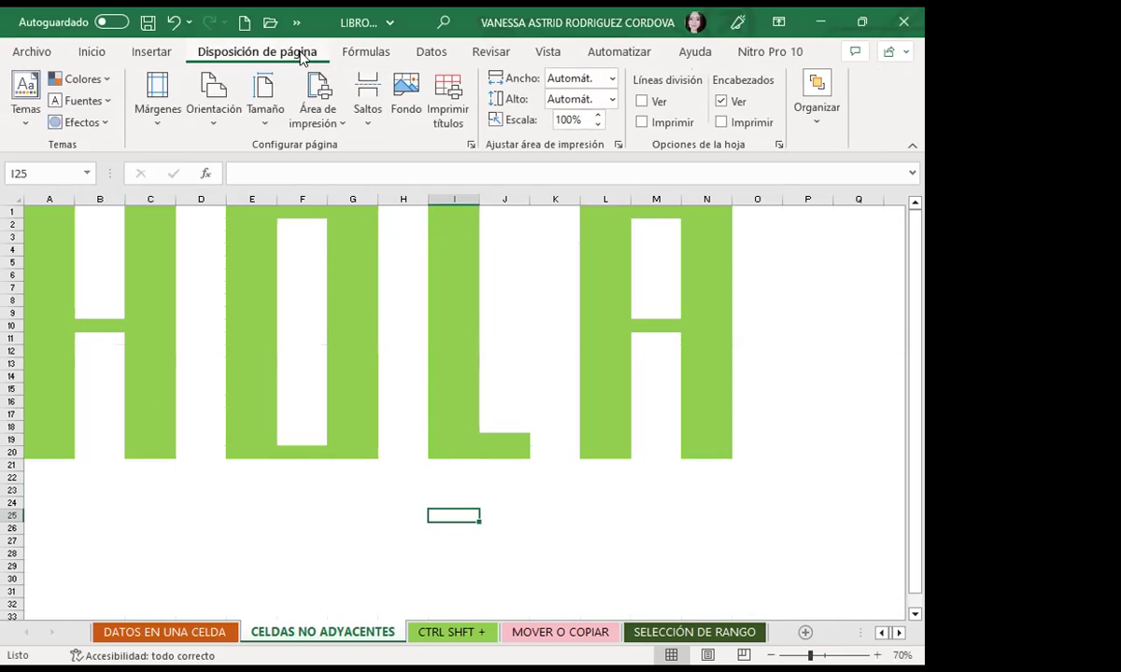
Insert a sunset beach photo from a Bing search for 'PAISAJES' as the sheet background.
click(412, 90)
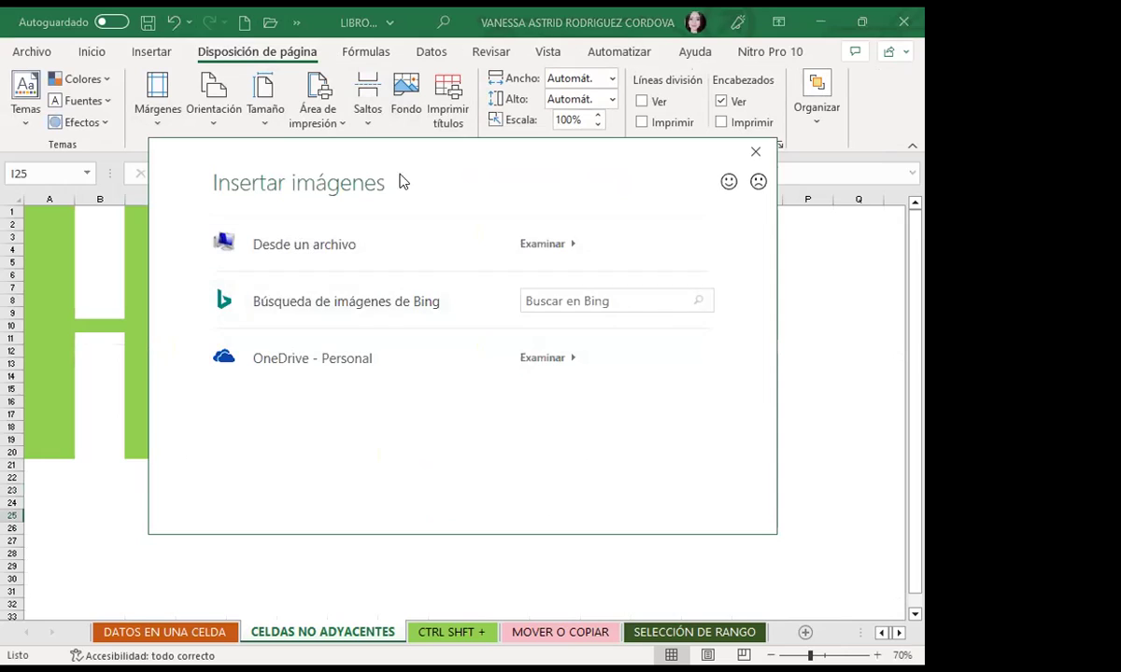
click(540, 296)
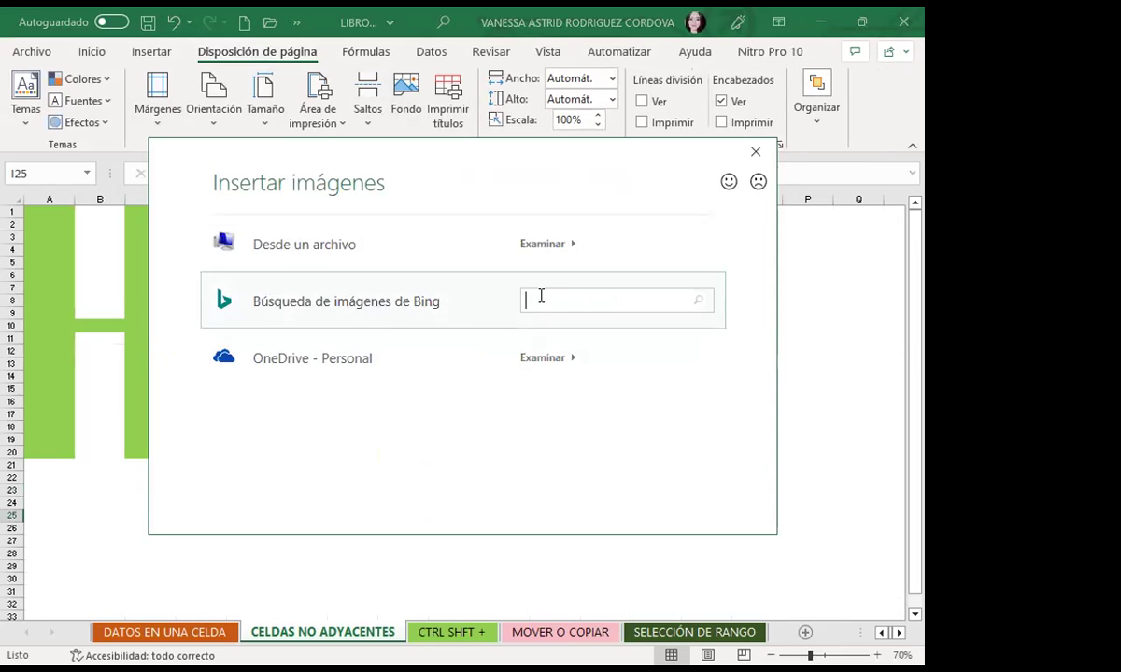
text(PAISAJES)
key(Return)
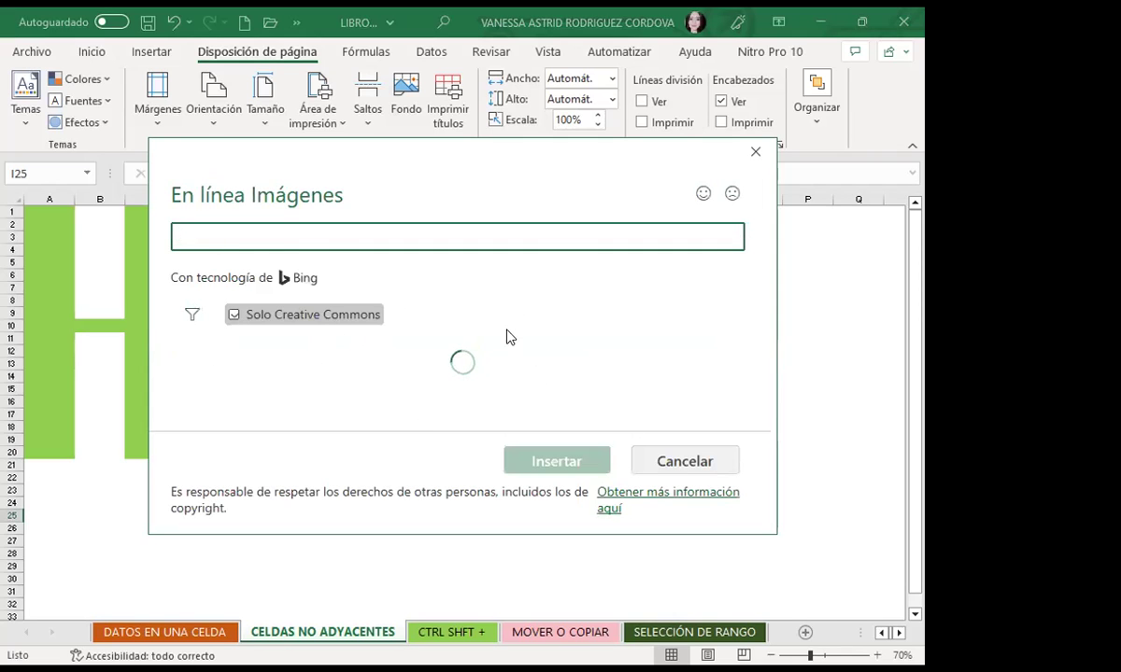
scroll(495, 393, down, 3)
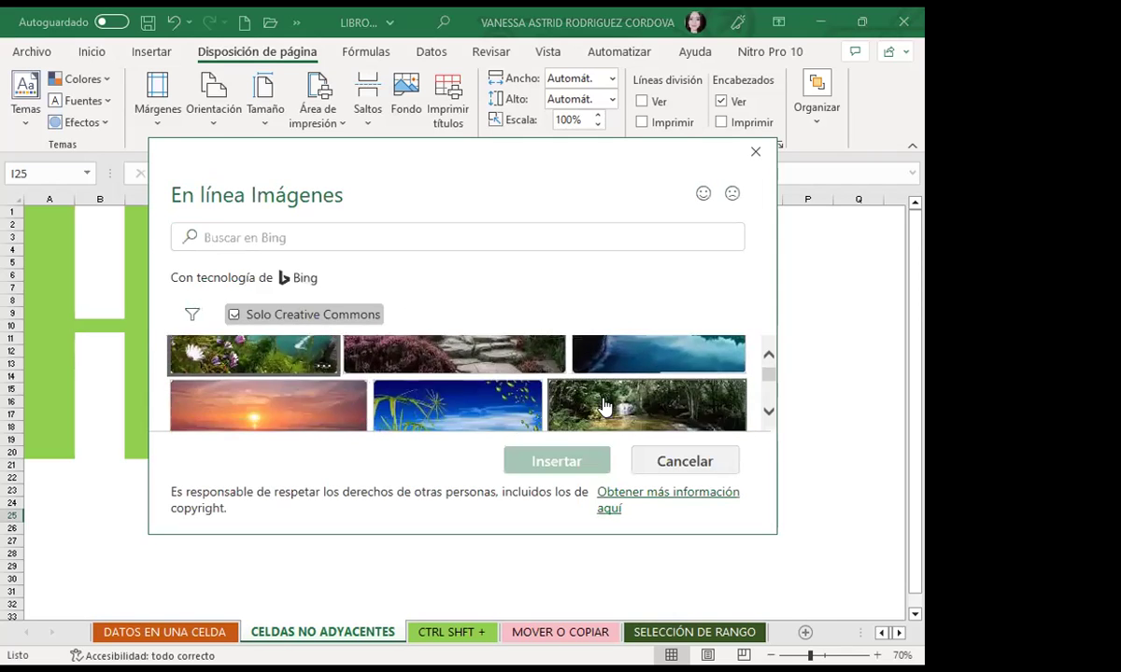
click(220, 383)
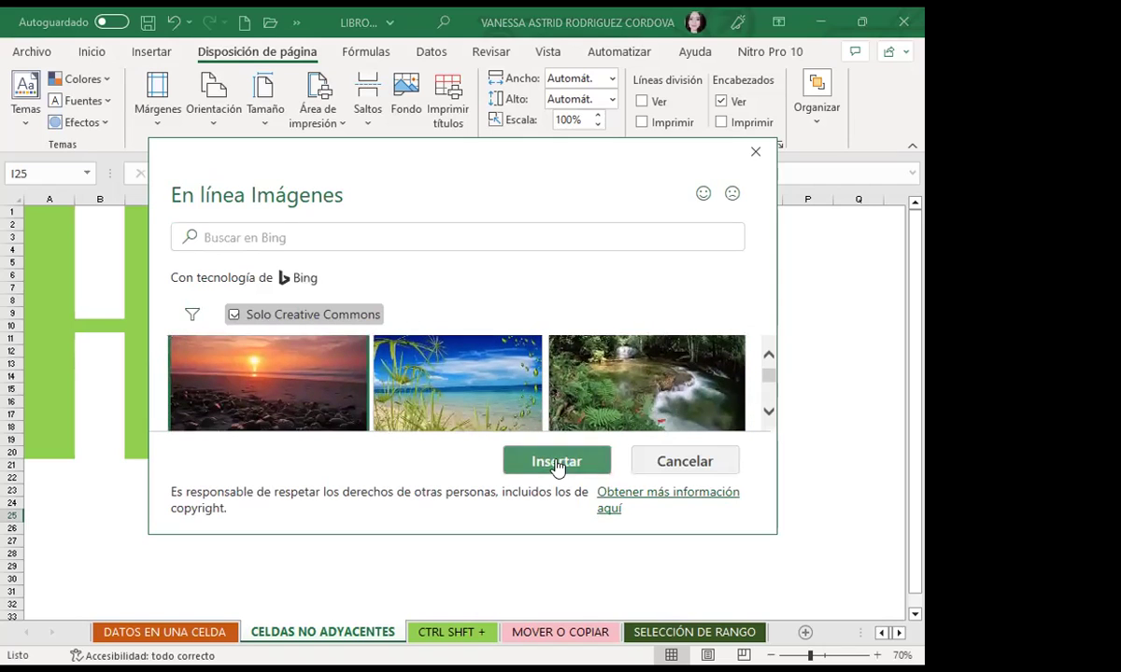
click(558, 464)
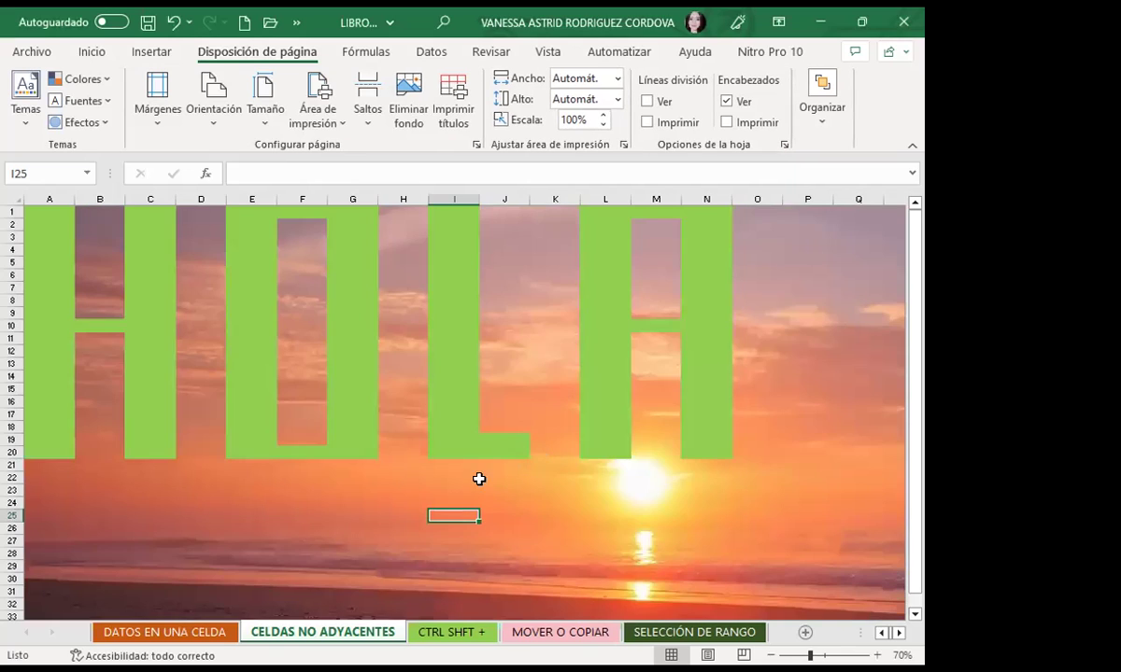
Select various cells and a B-to-P band of cells over the sunset background.
click(829, 441)
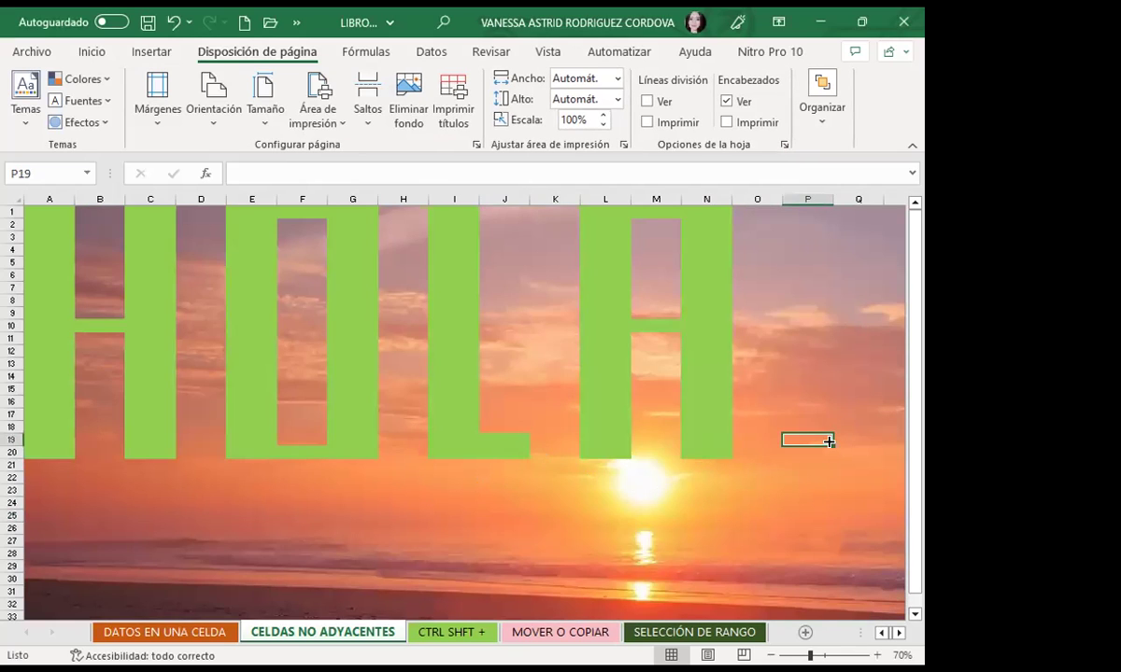
click(590, 528)
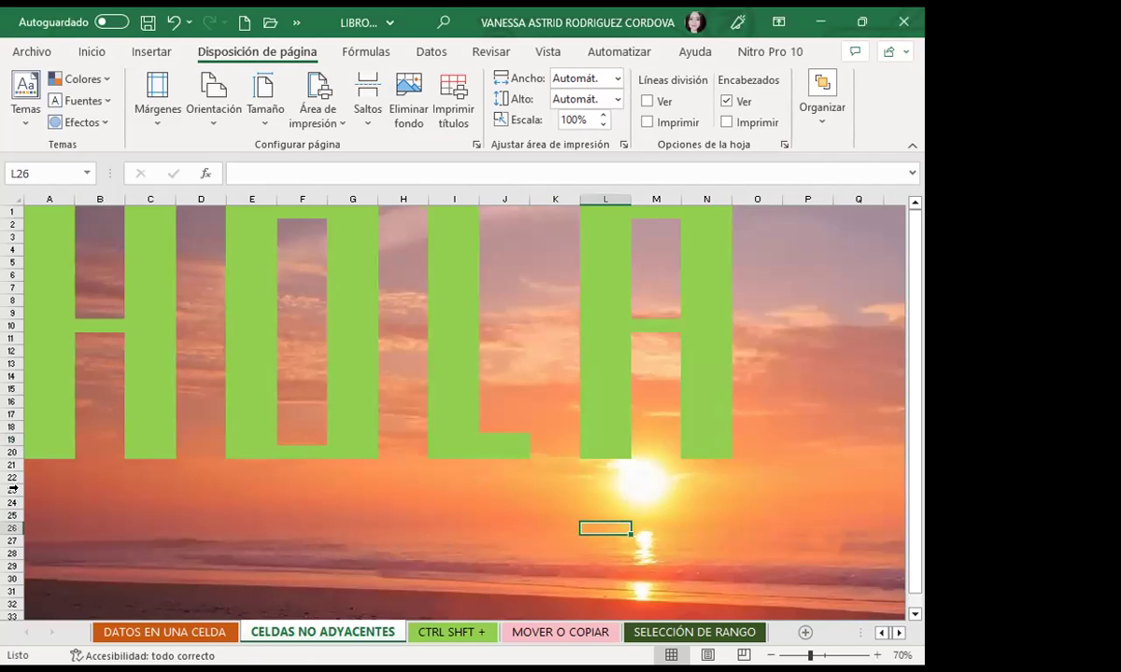
drag(85, 488, 845, 470)
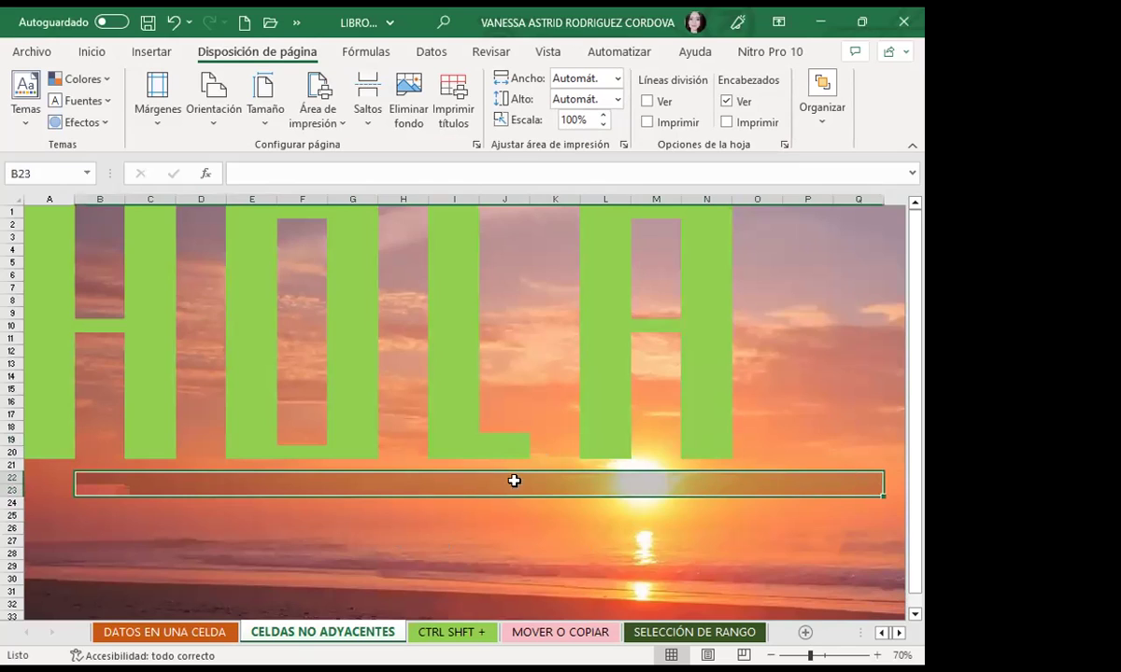
click(216, 528)
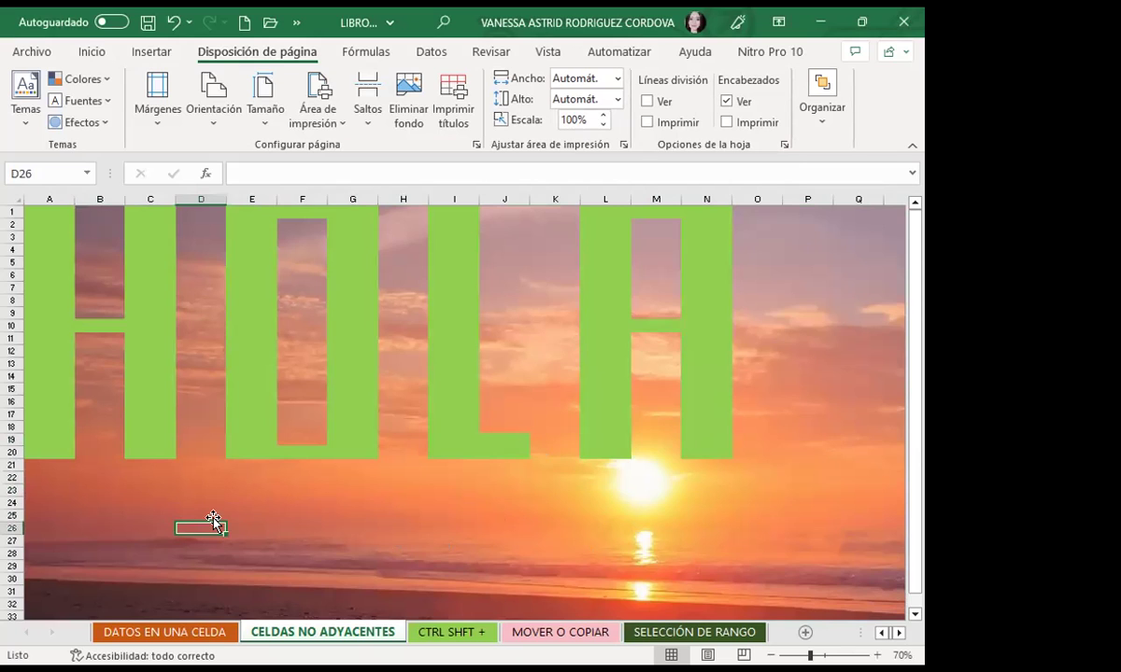
click(266, 504)
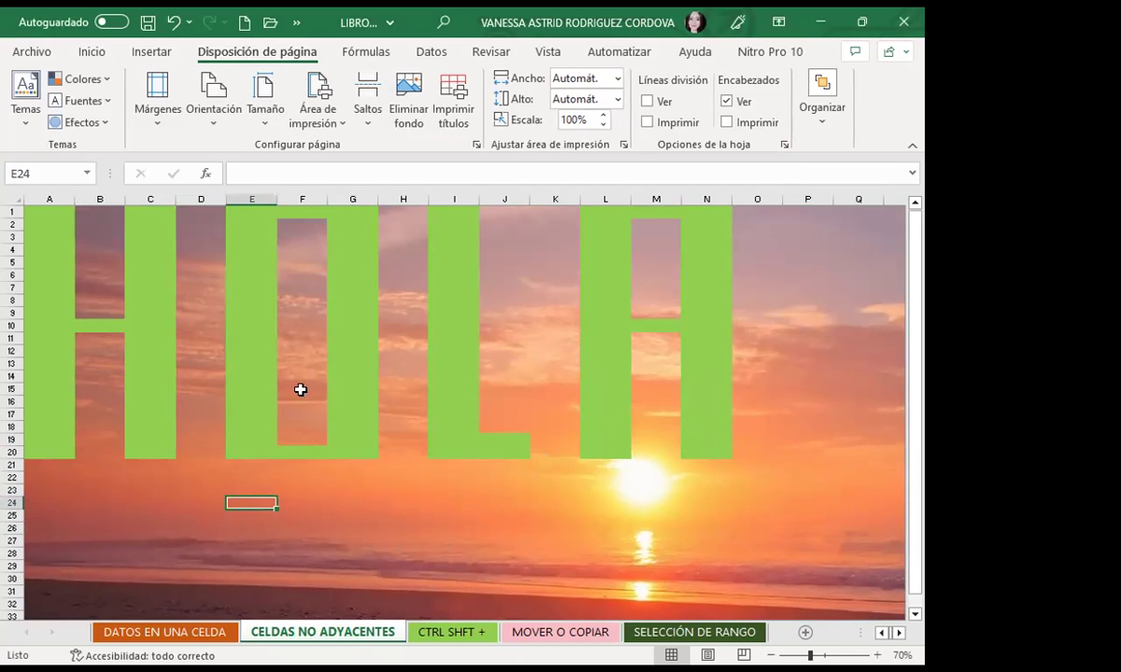
click(783, 424)
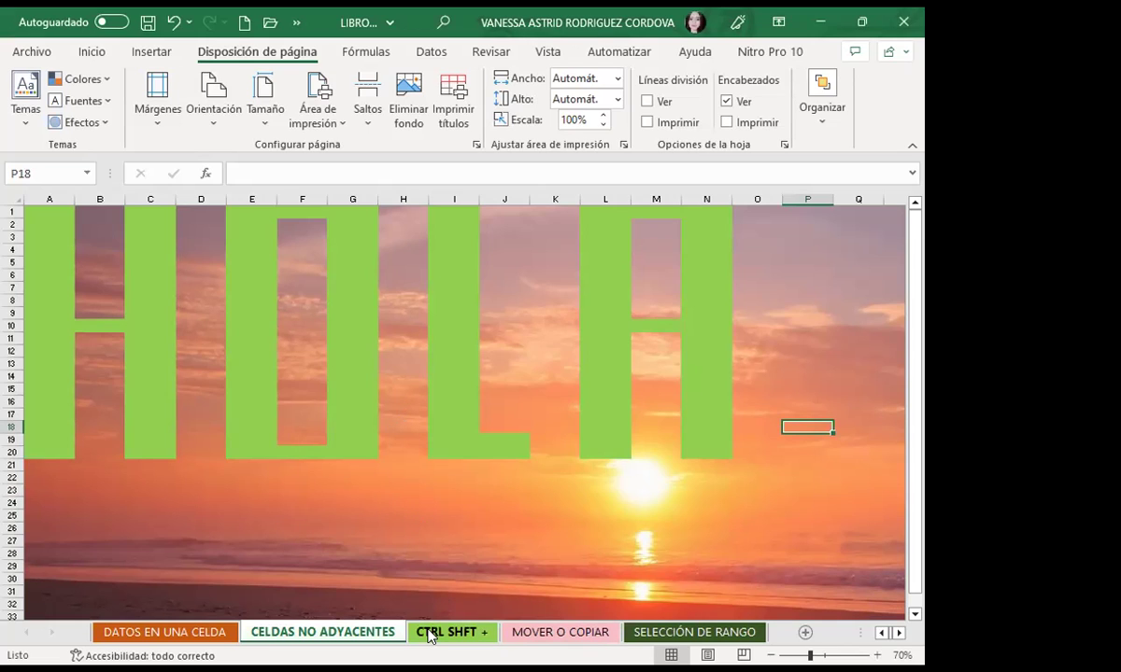
Select J24:J25, extend it upward with Shift+Up, and switch to the CTRL SHFT + sheet.
drag(513, 514, 513, 500)
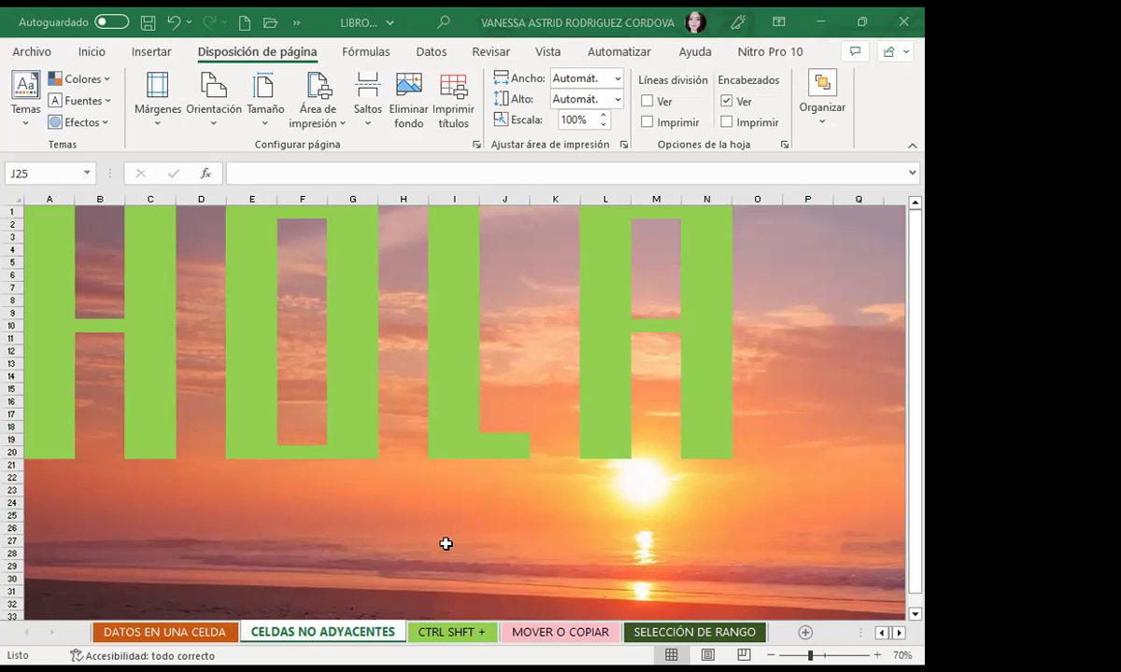
key(shift+Up)
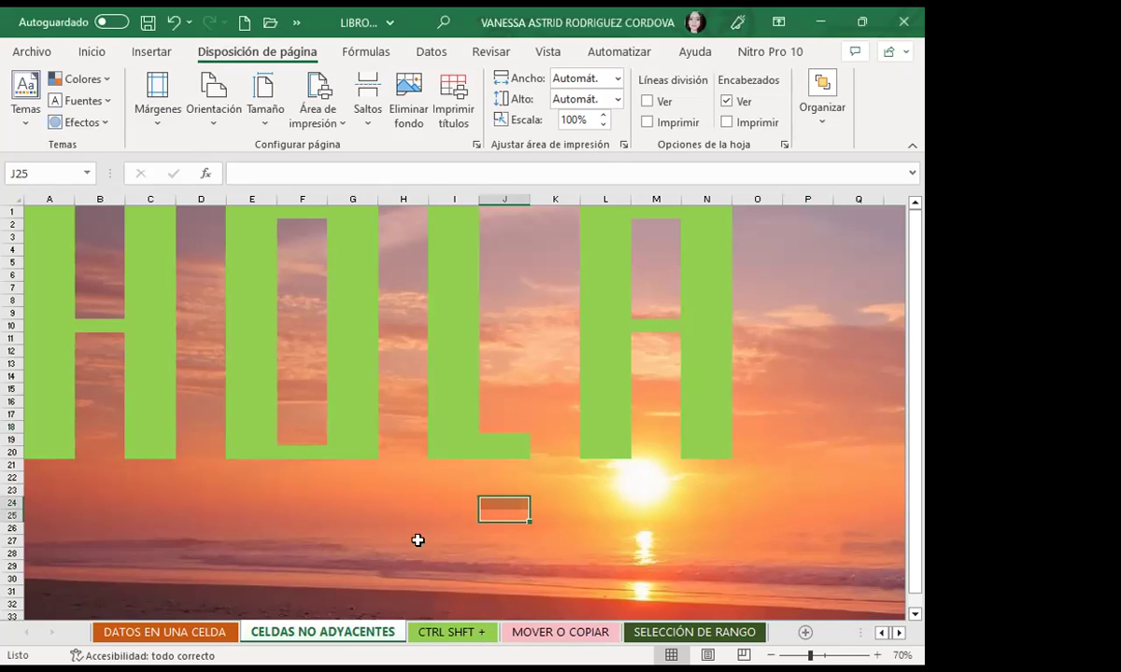
click(446, 634)
click(268, 450)
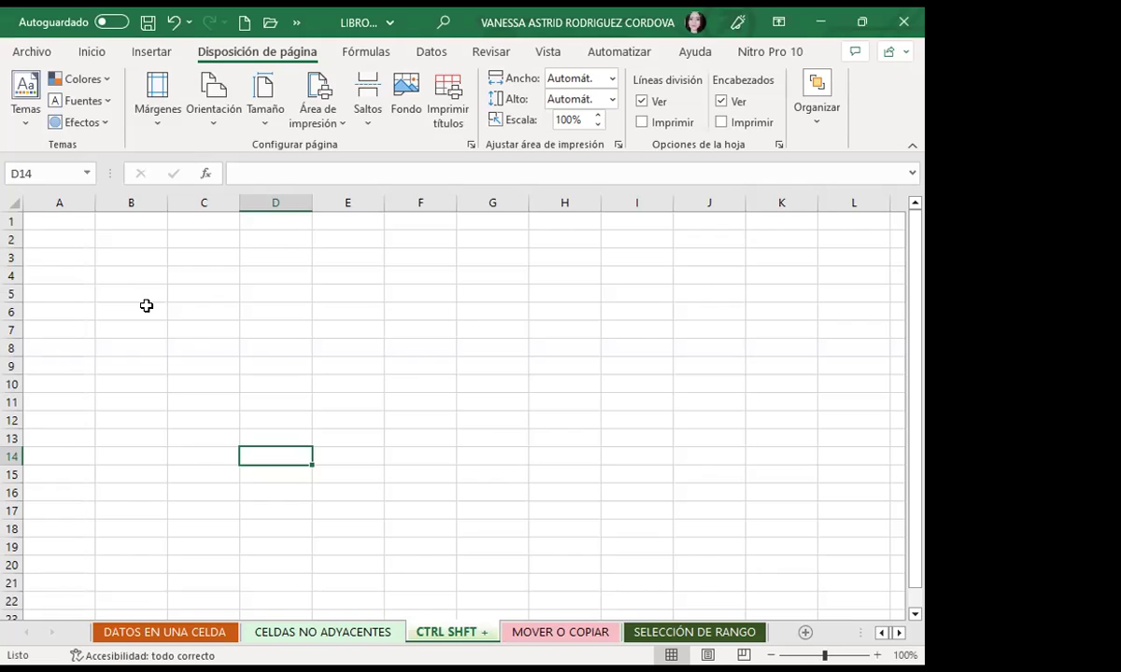
click(59, 217)
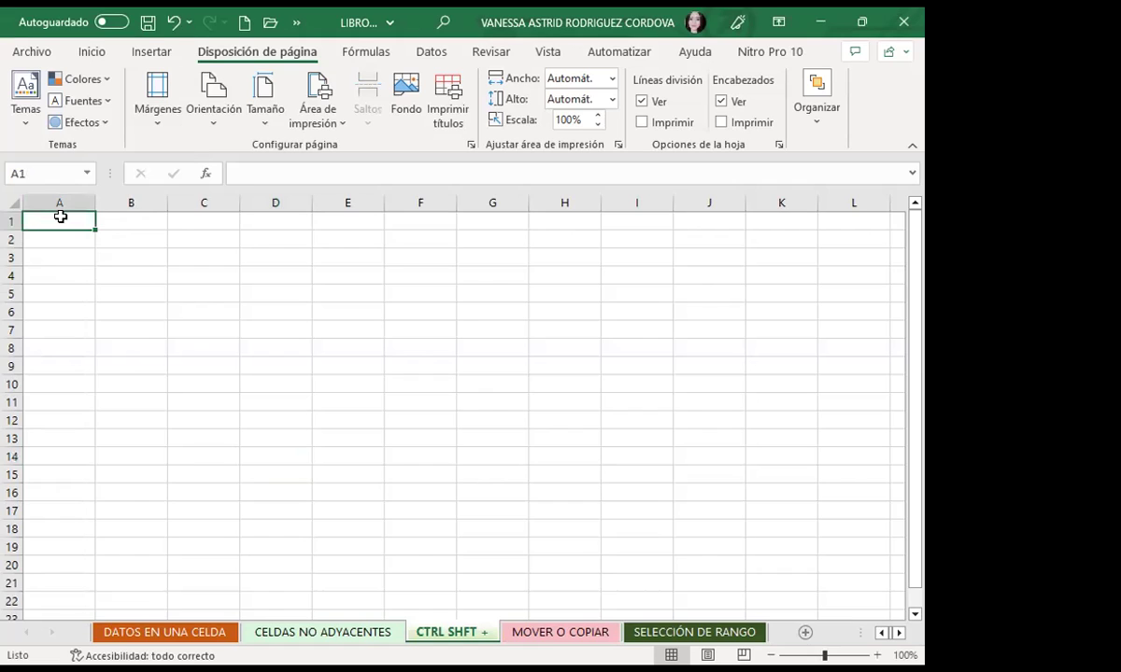
key(ctrl+shift+Down)
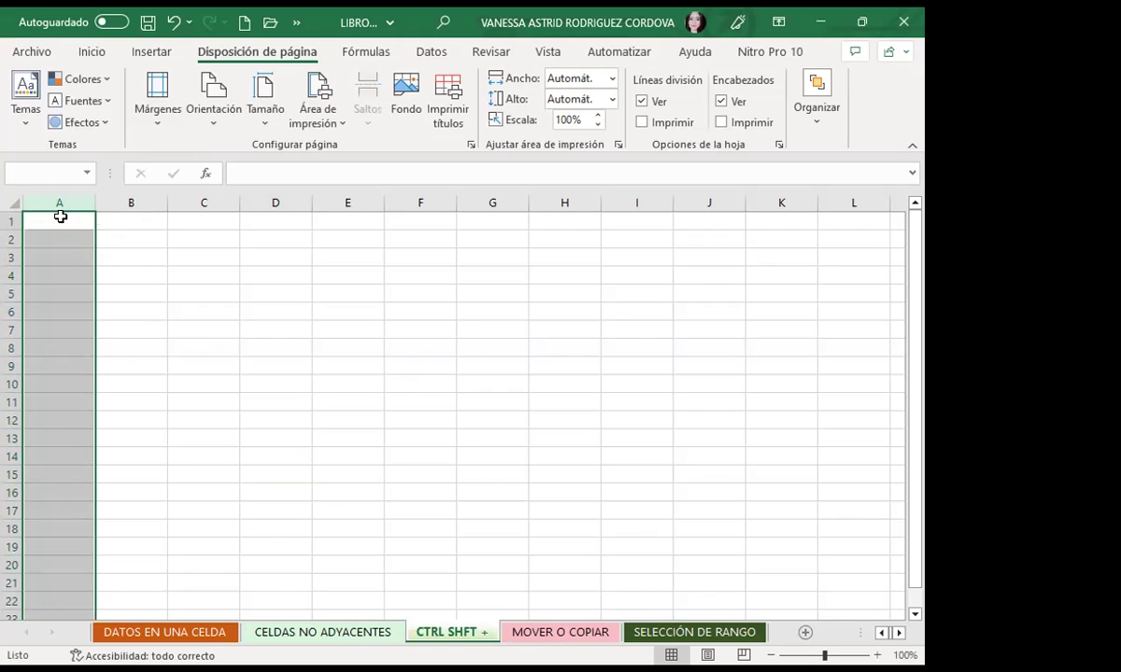
key(ctrl+shift+Right)
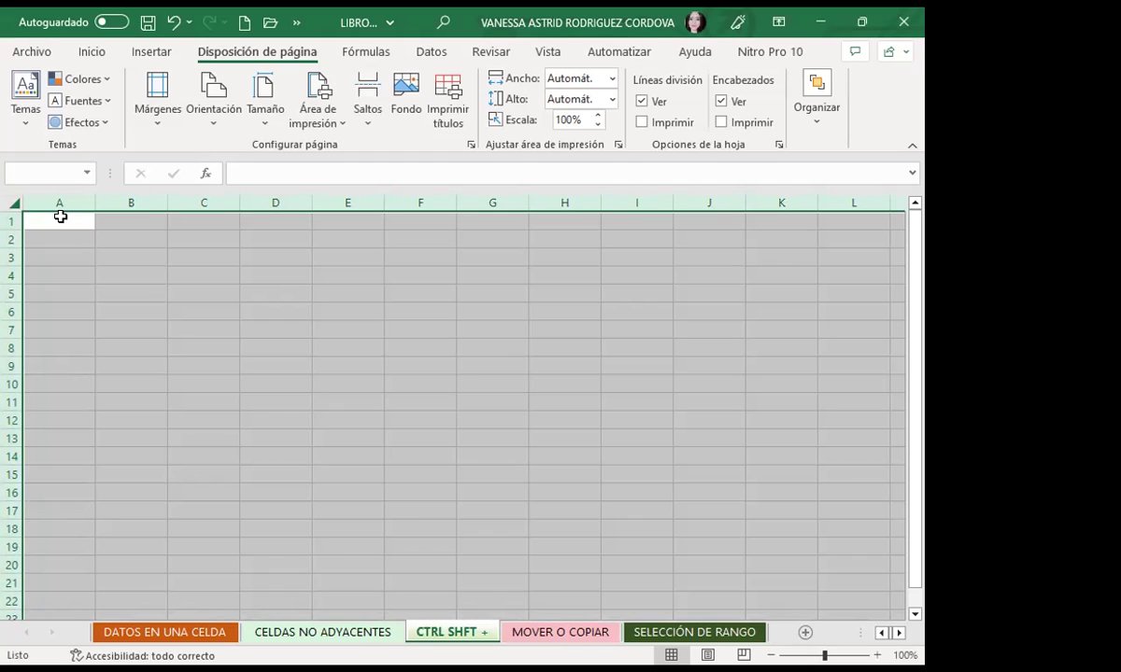
click(60, 217)
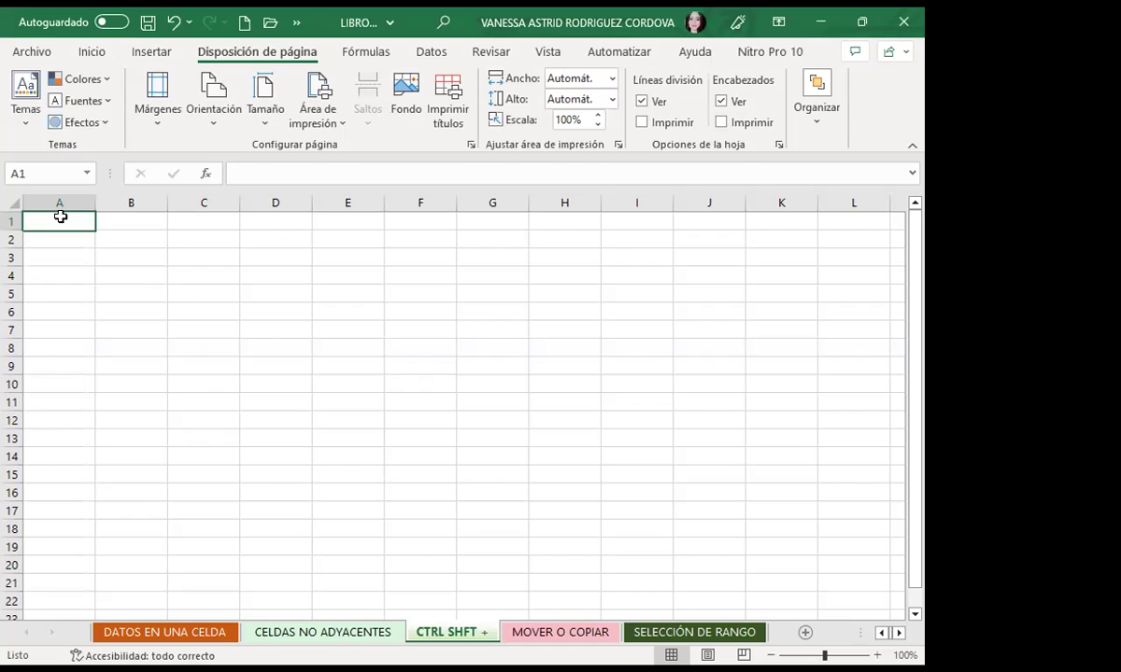
key(ctrl+space)
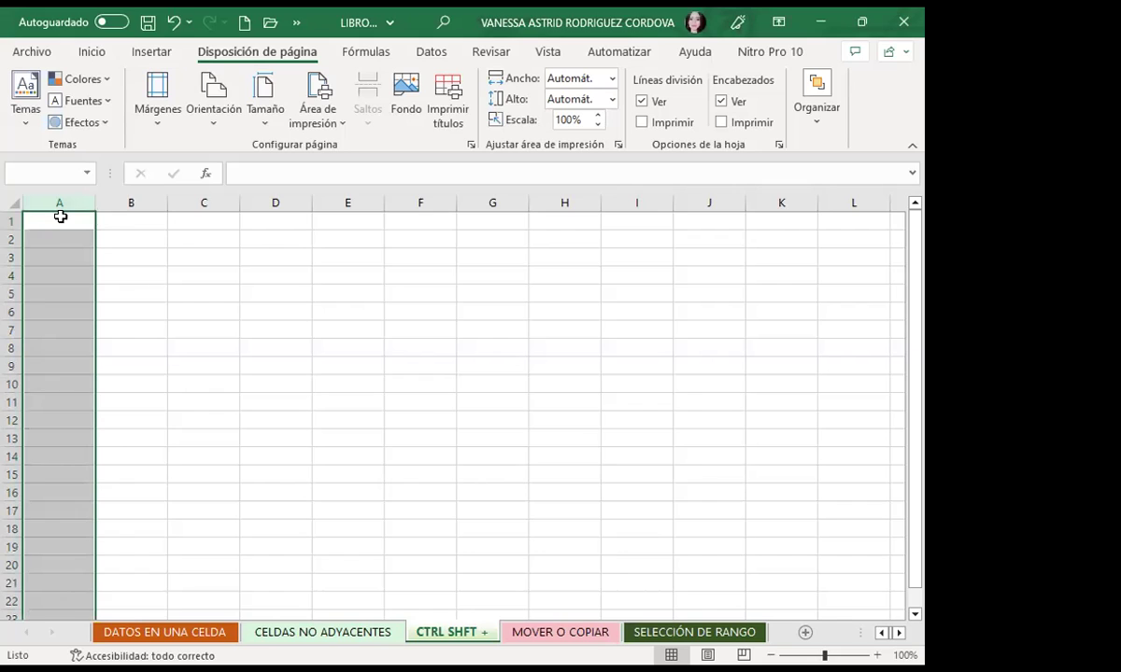
key(ctrl+a)
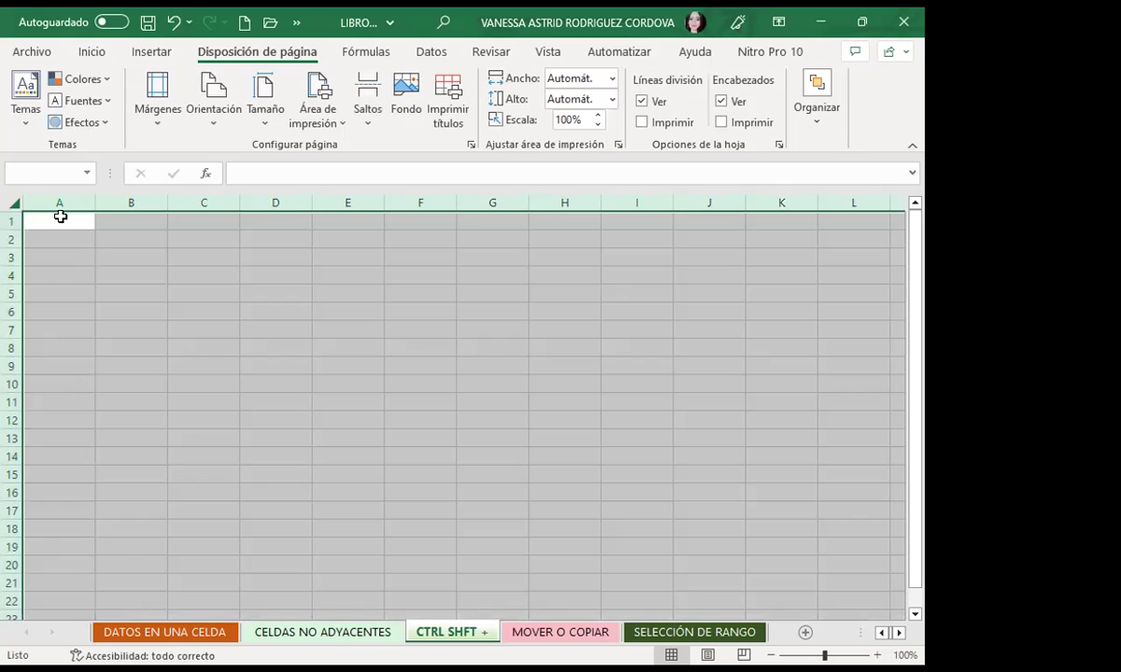
key(Down)
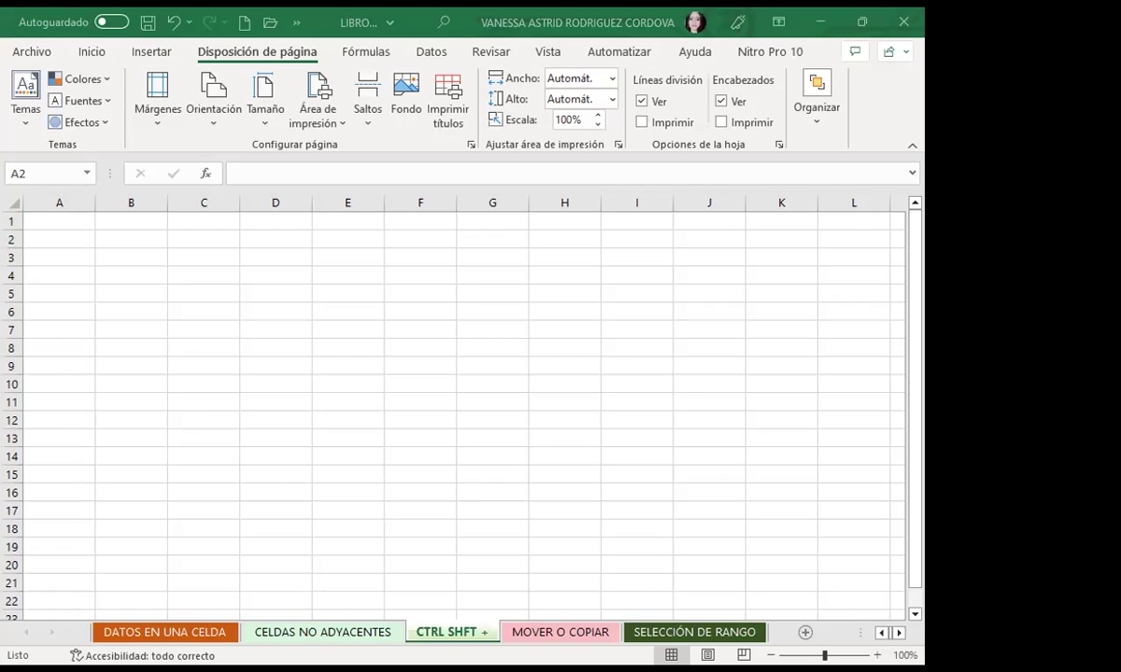
Open lesson 1.2 'Entorno de trabajo de excel', glancing at the class #1 forum tab.
scroll(438, 440, up, 3)
scroll(460, 455, up, 2)
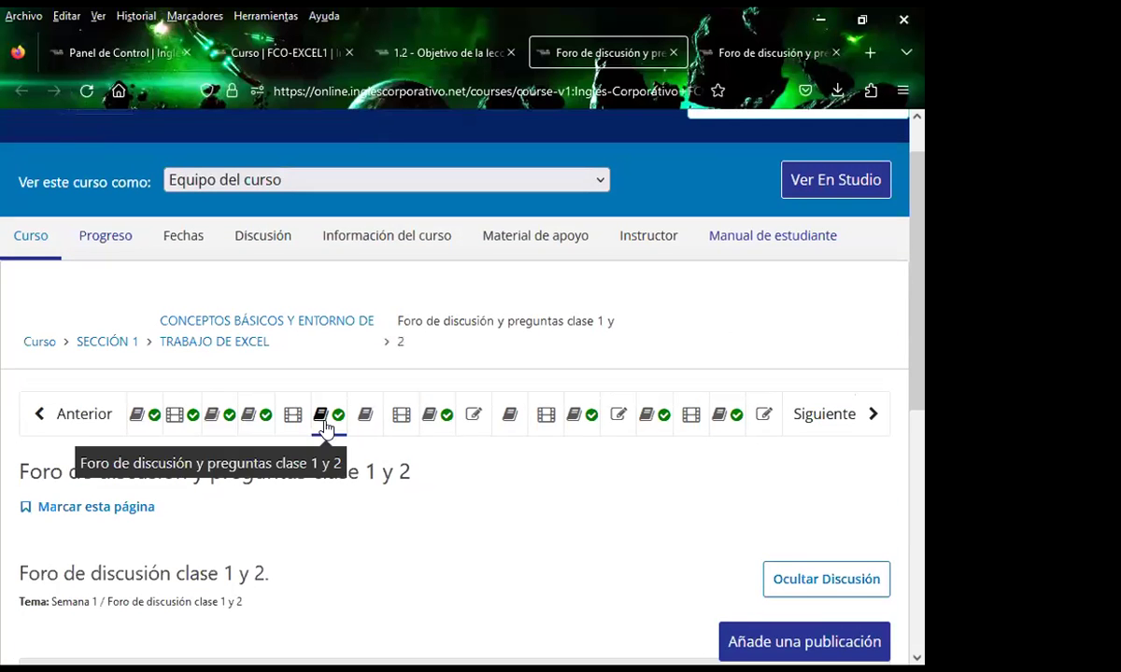
scroll(509, 472, down, 3)
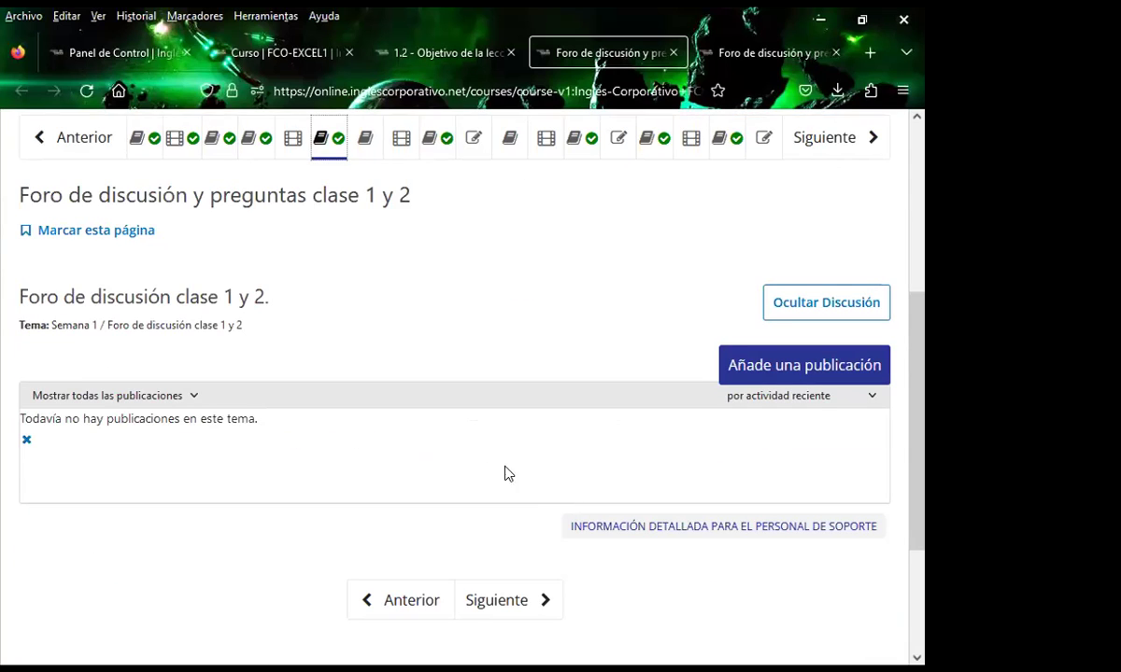
click(251, 140)
click(732, 44)
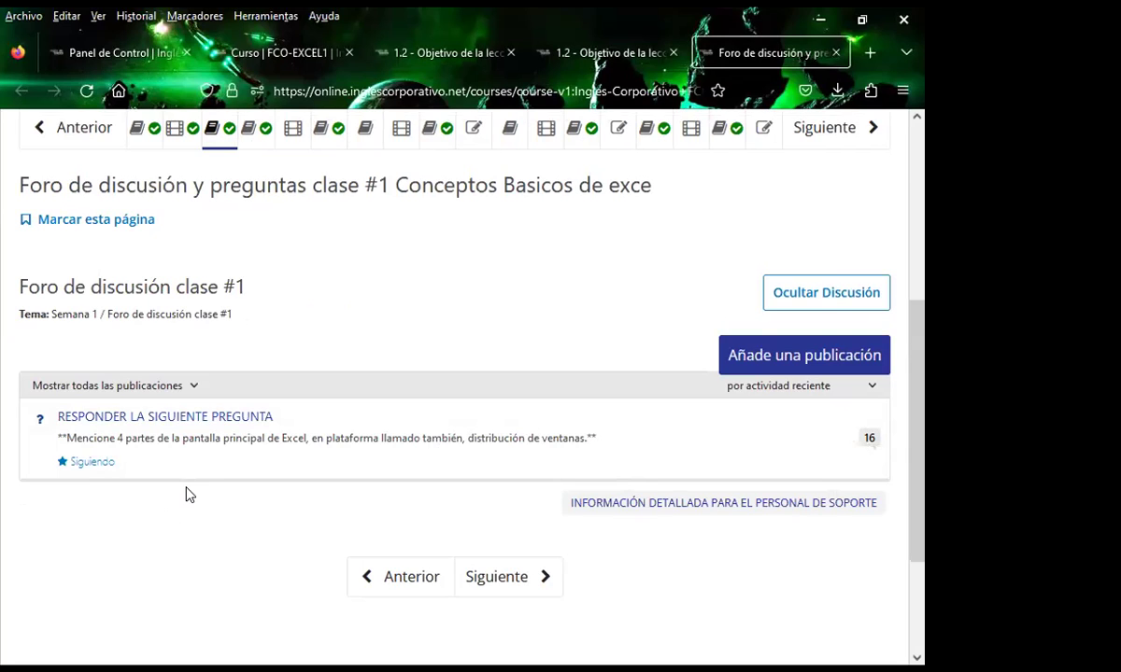
click(563, 53)
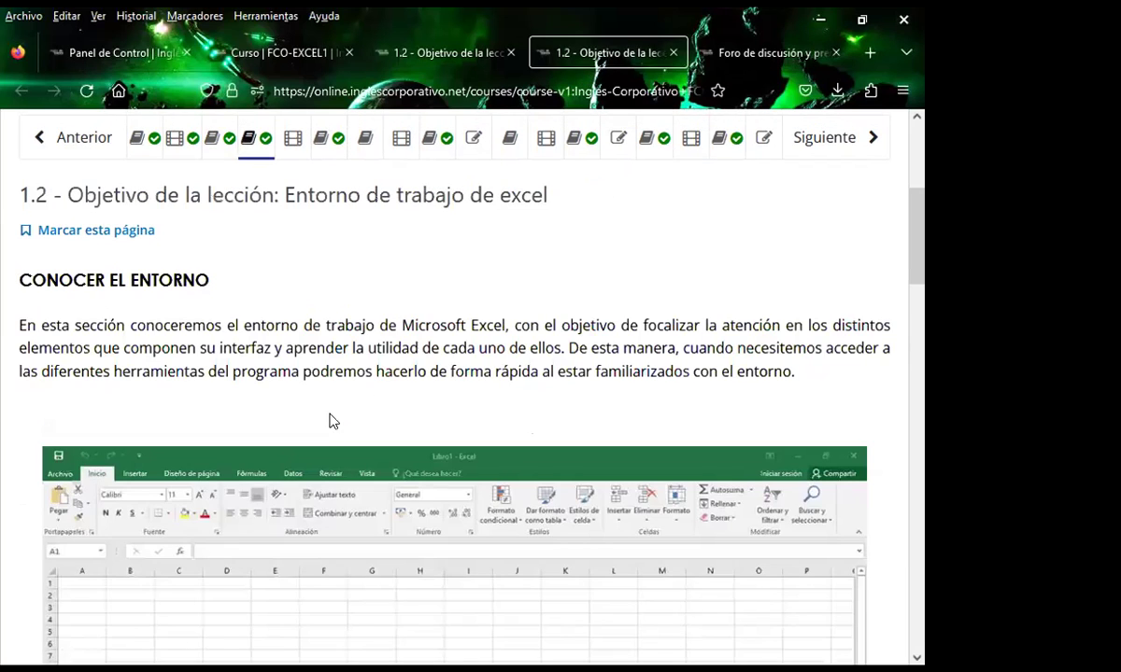
click(383, 58)
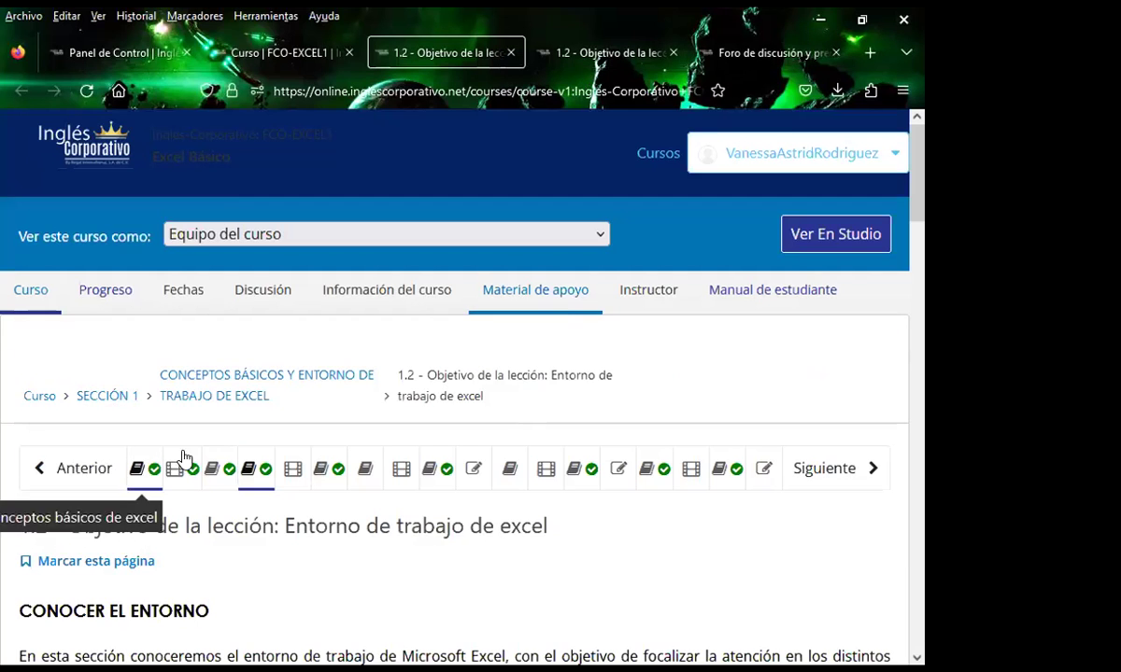
click(247, 465)
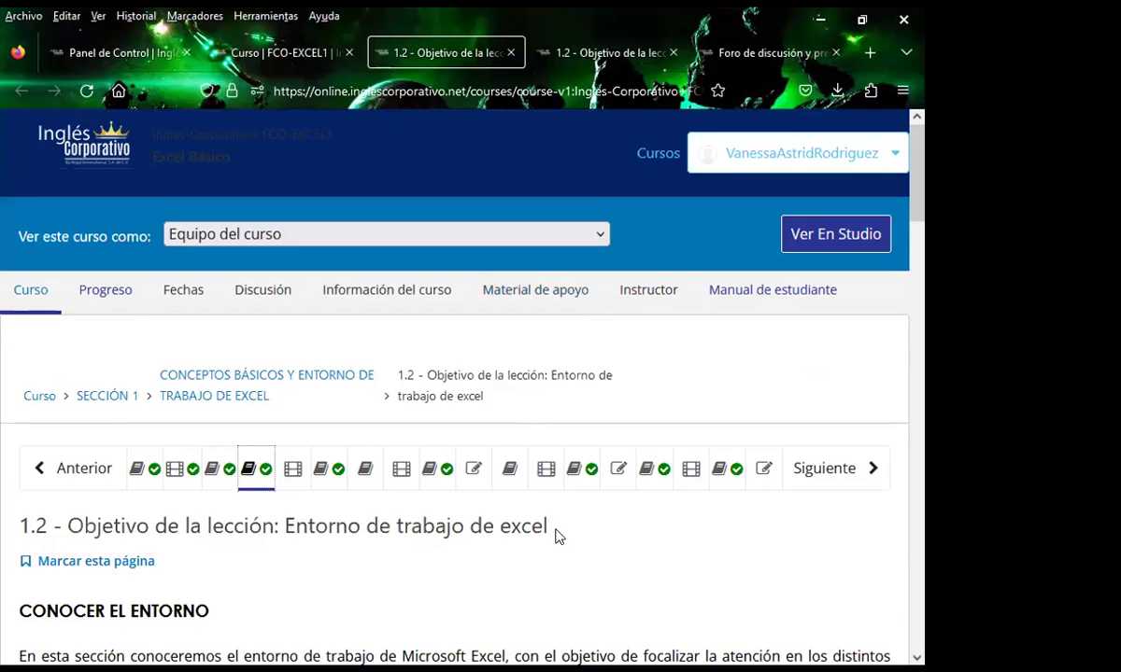
scroll(555, 535, down, 2)
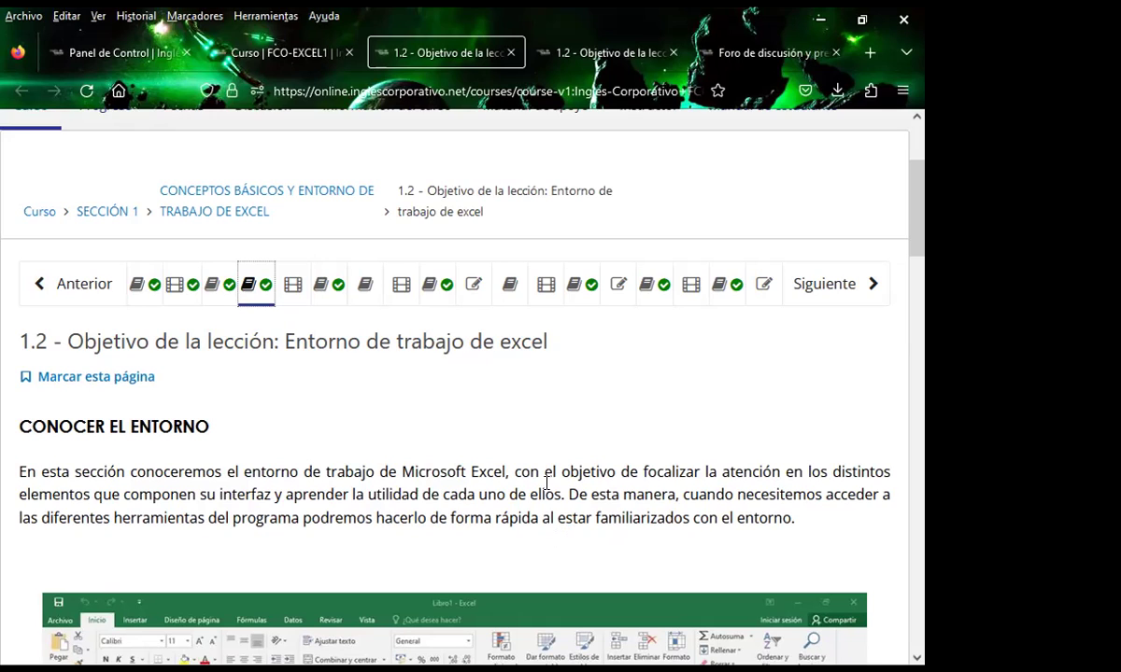
Open the class 1 and 2 forum and read its RESPONDER LA SIGUIENTE PREGUNTA post.
click(320, 303)
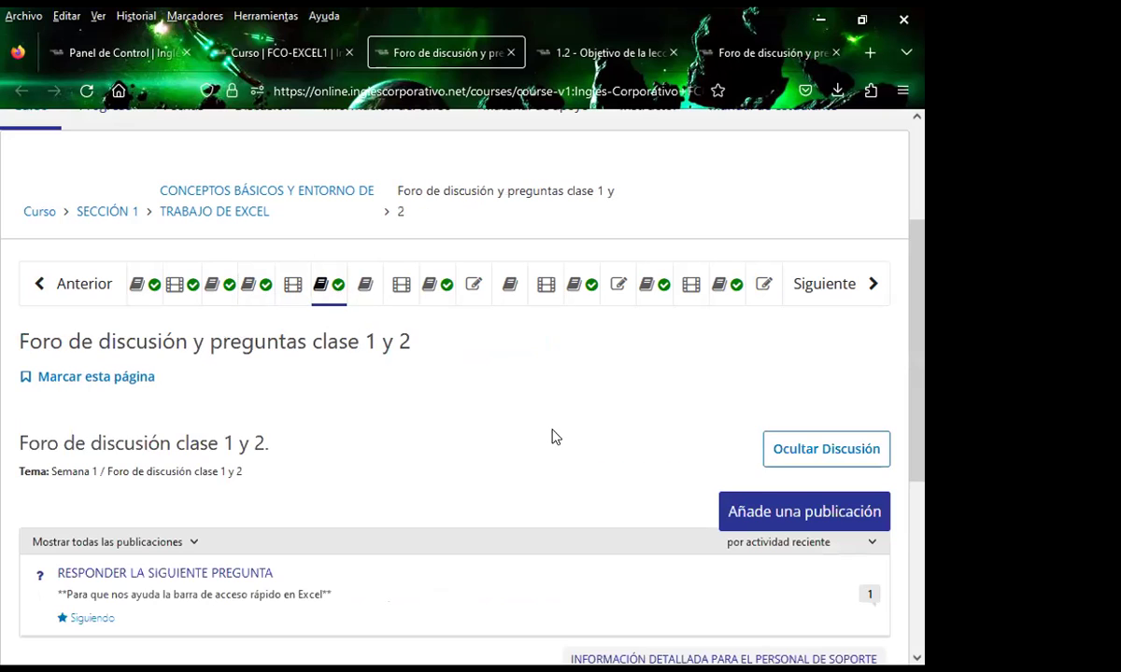
scroll(445, 579, down, 2)
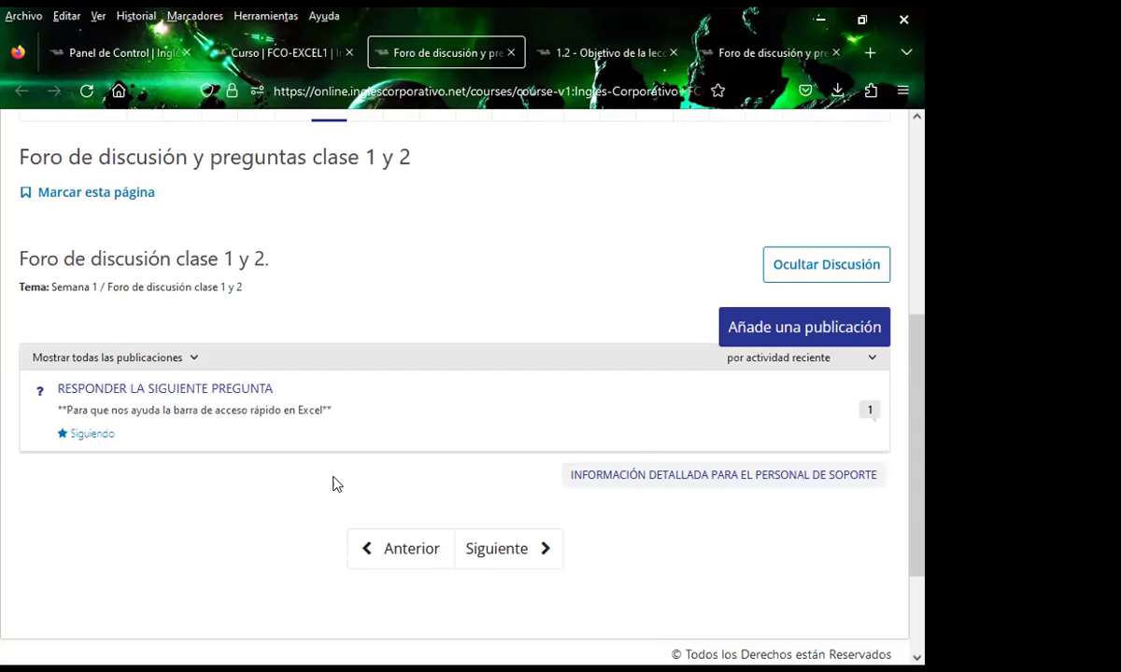
click(866, 412)
scroll(5, 523, down, 2)
scroll(3, 519, down, 2)
scroll(4, 523, up, 2)
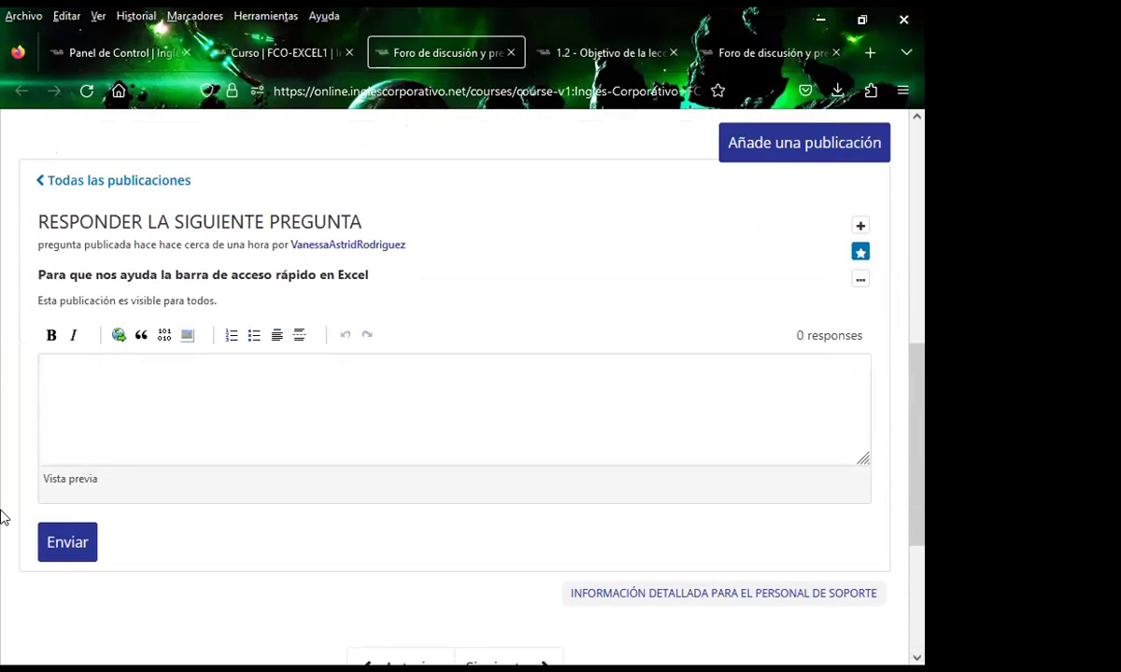
scroll(3, 519, up, 2)
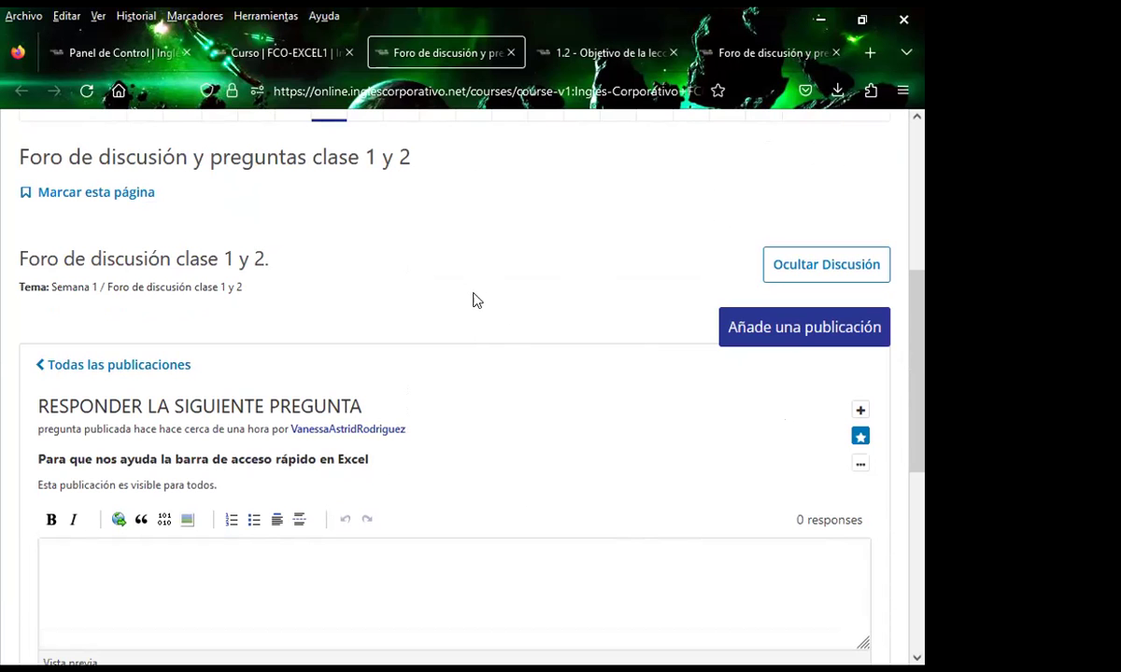
scroll(501, 334, up, 3)
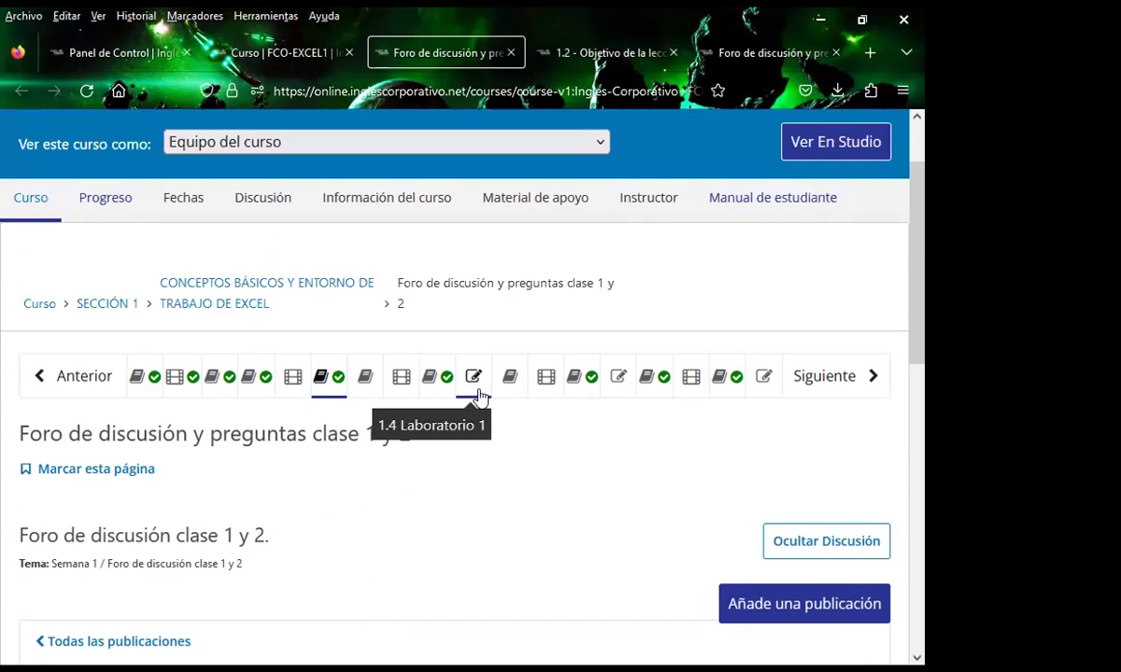
Return to the forum unit and review the quick access toolbar question, which has 0 responses.
click(325, 378)
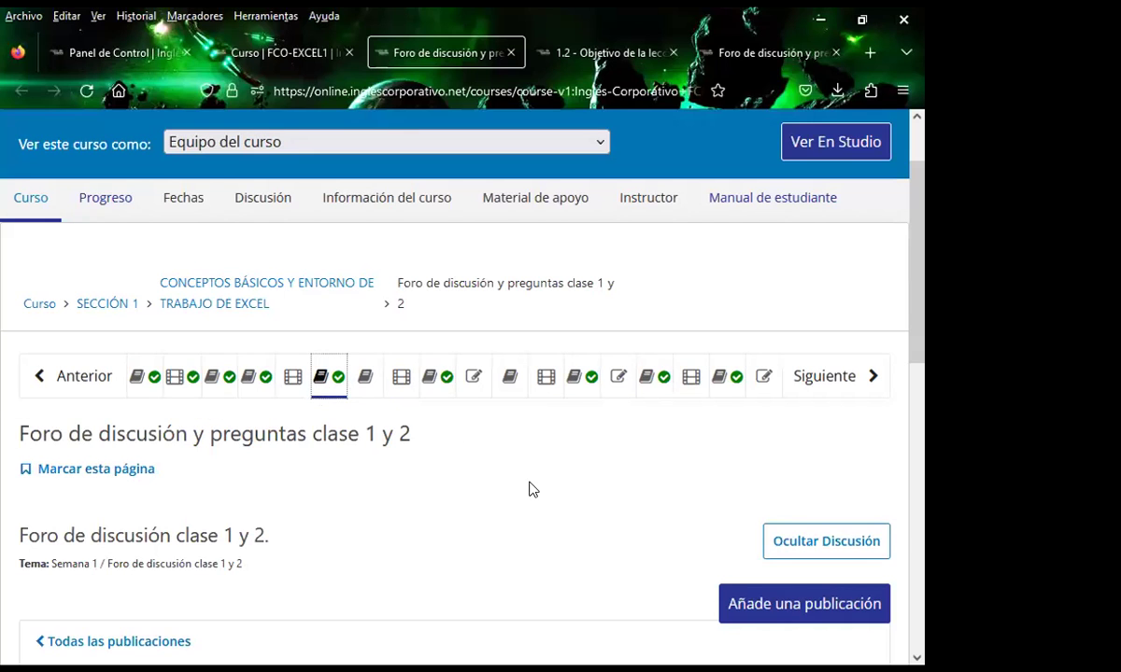
scroll(529, 489, down, 2)
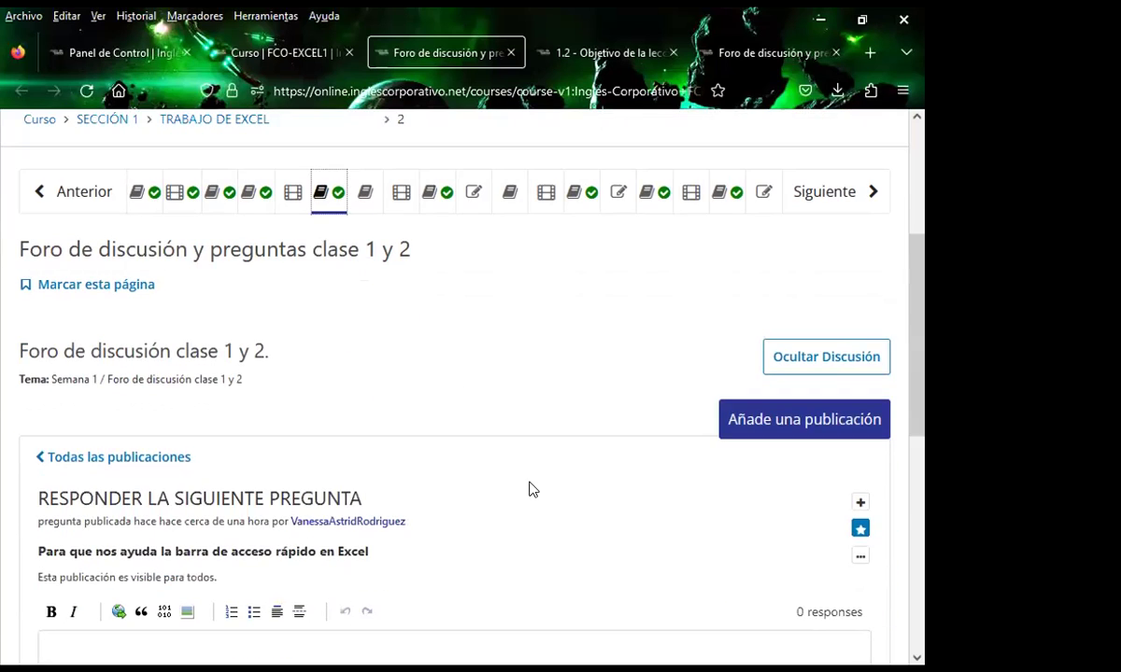
scroll(510, 480, up, 2)
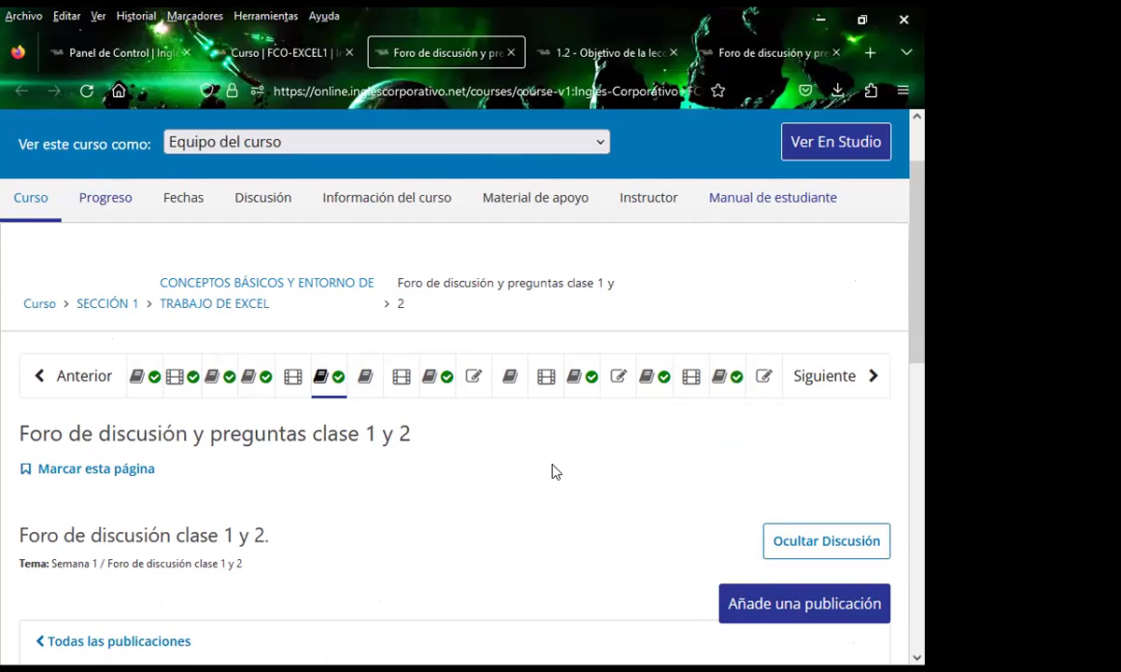
scroll(520, 459, down, 2)
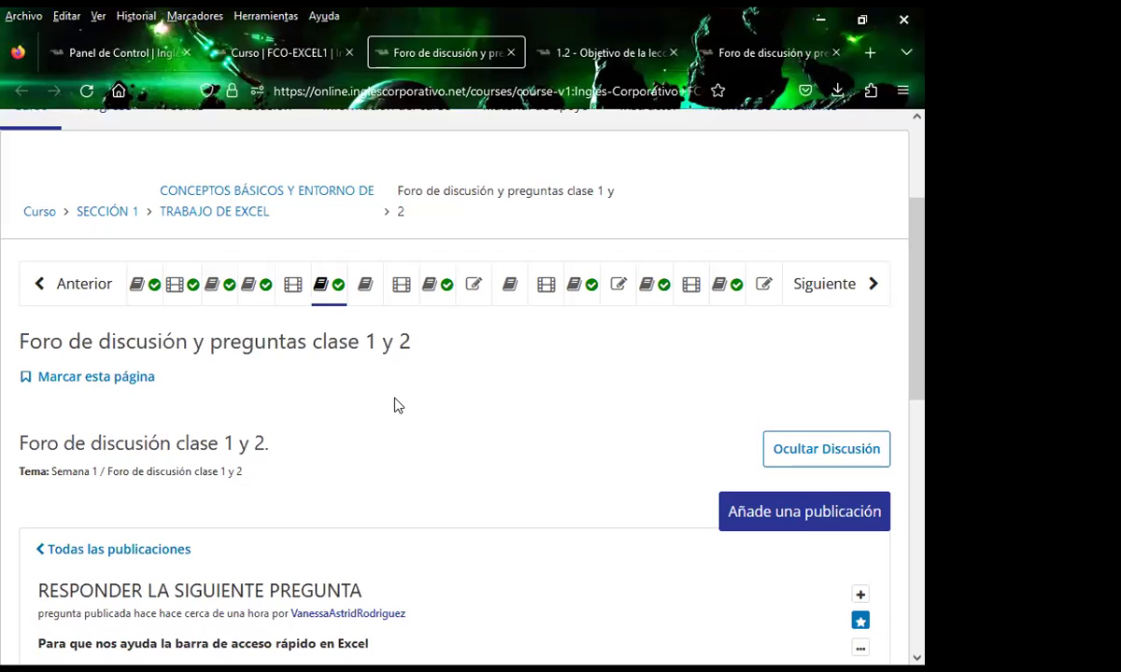
scroll(394, 405, down, 3)
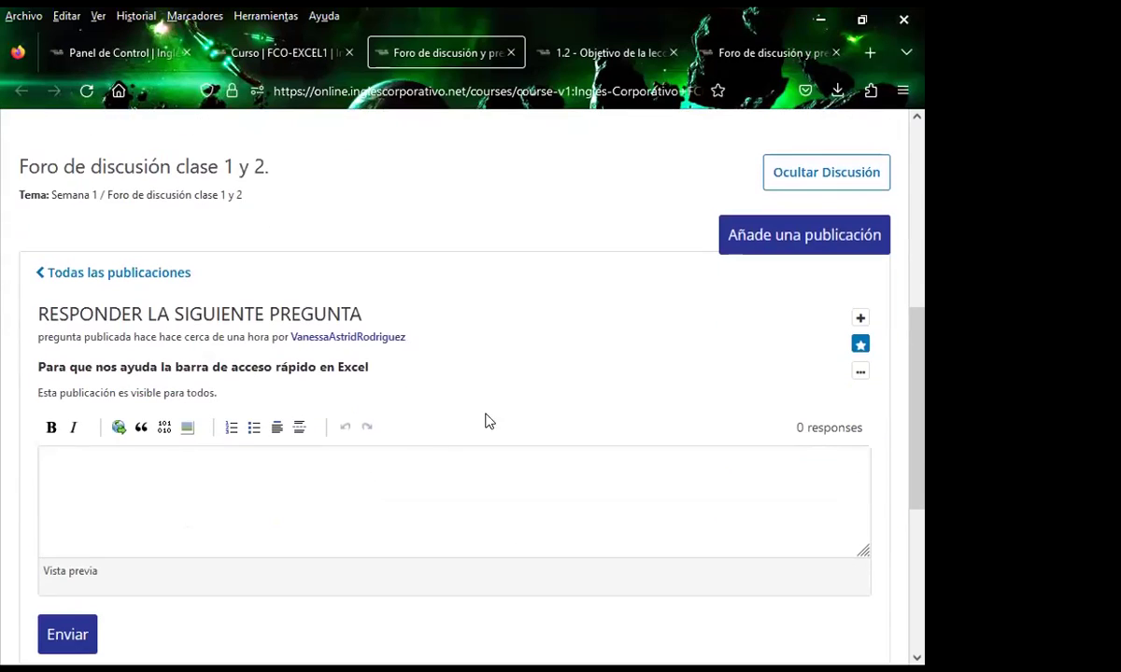
scroll(501, 408, up, 3)
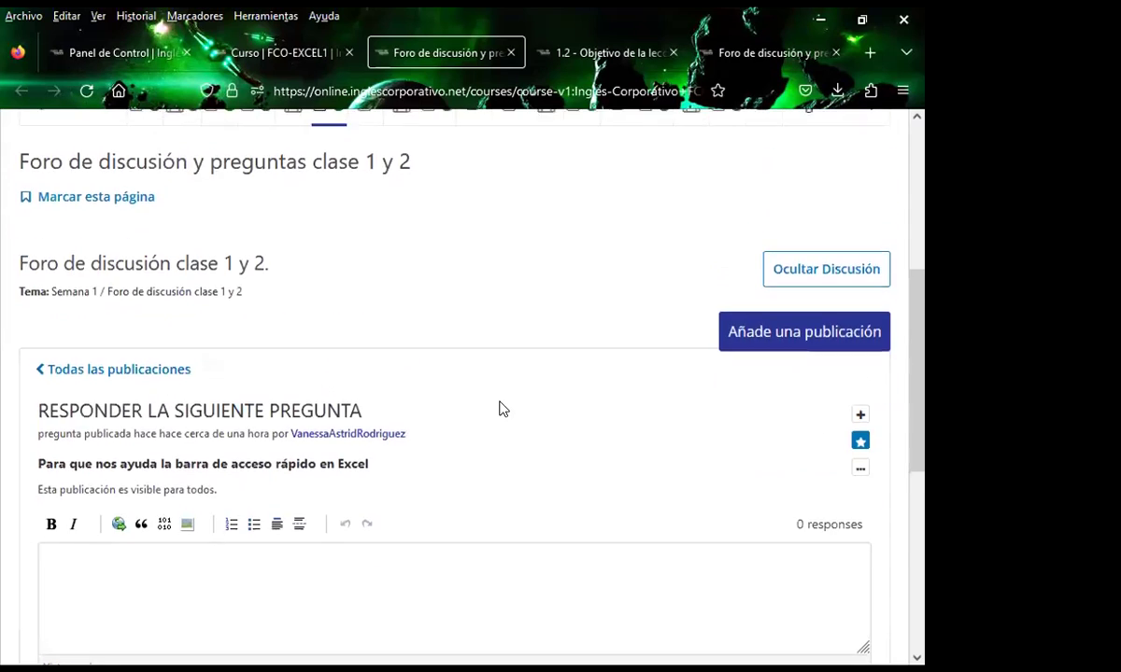
scroll(534, 493, down, 1)
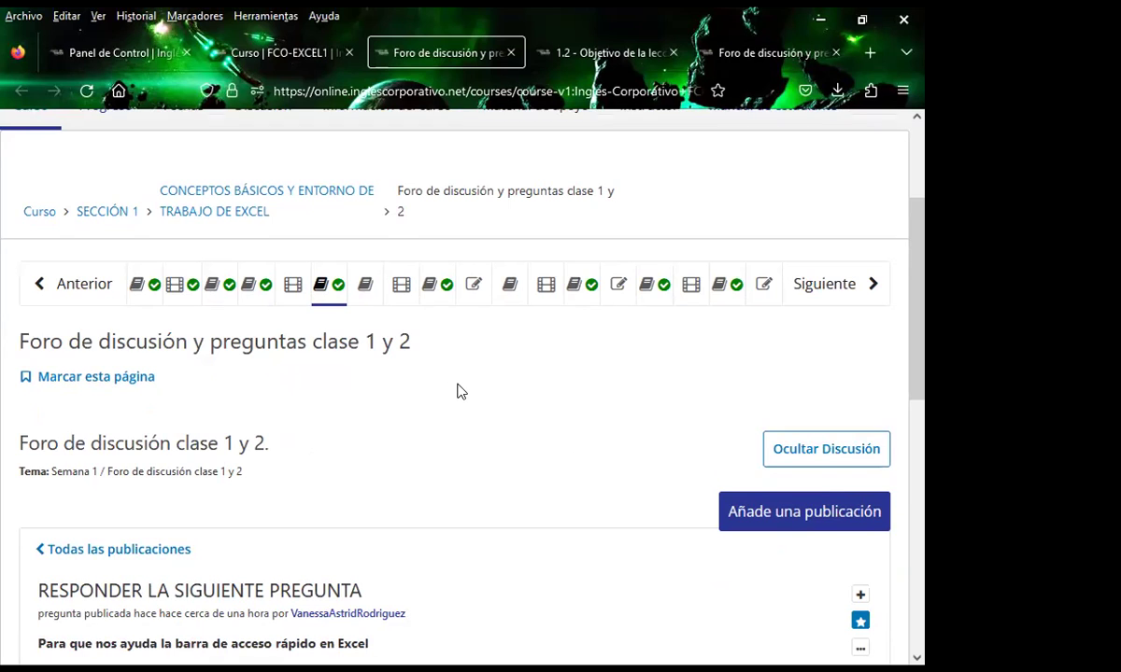
scroll(456, 392, down, 3)
scroll(438, 410, down, 2)
scroll(436, 431, up, 1)
scroll(446, 432, up, 2)
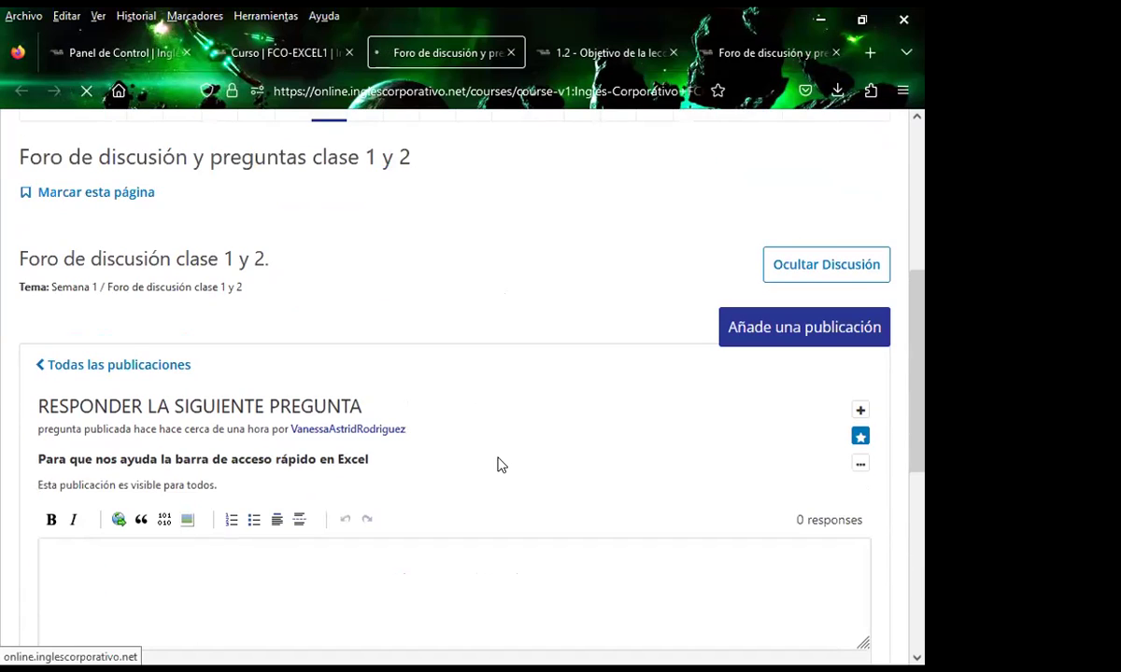
Close the lesson 1.2 and class #1 forum pages, then review the remaining clase 1 y 2 forum page.
click(597, 53)
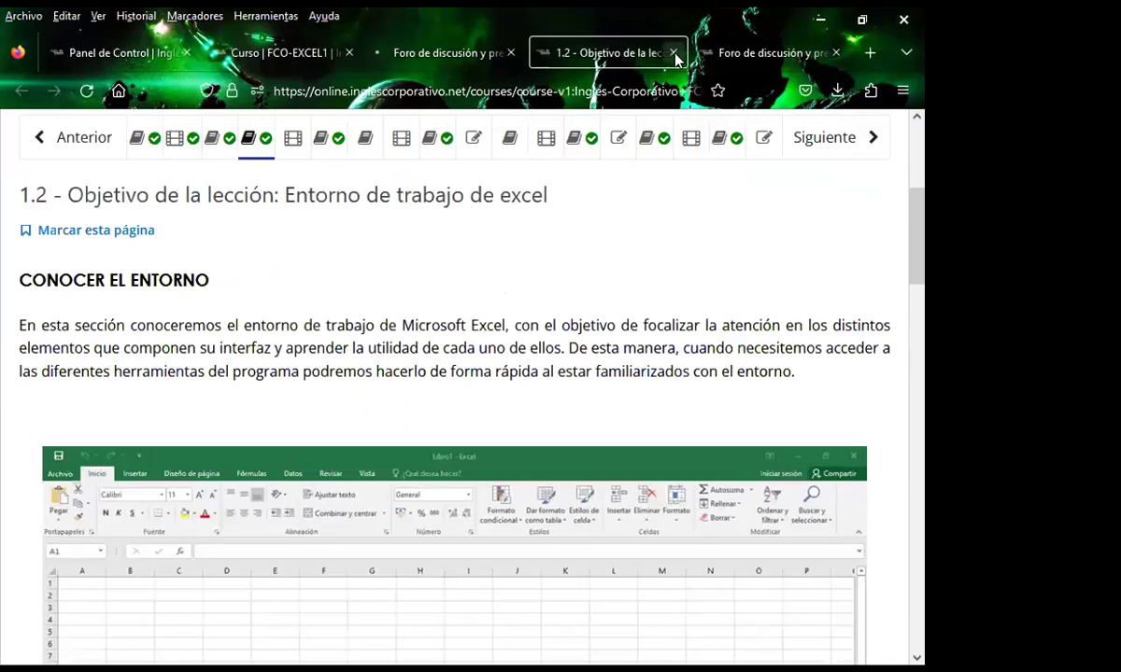
click(673, 53)
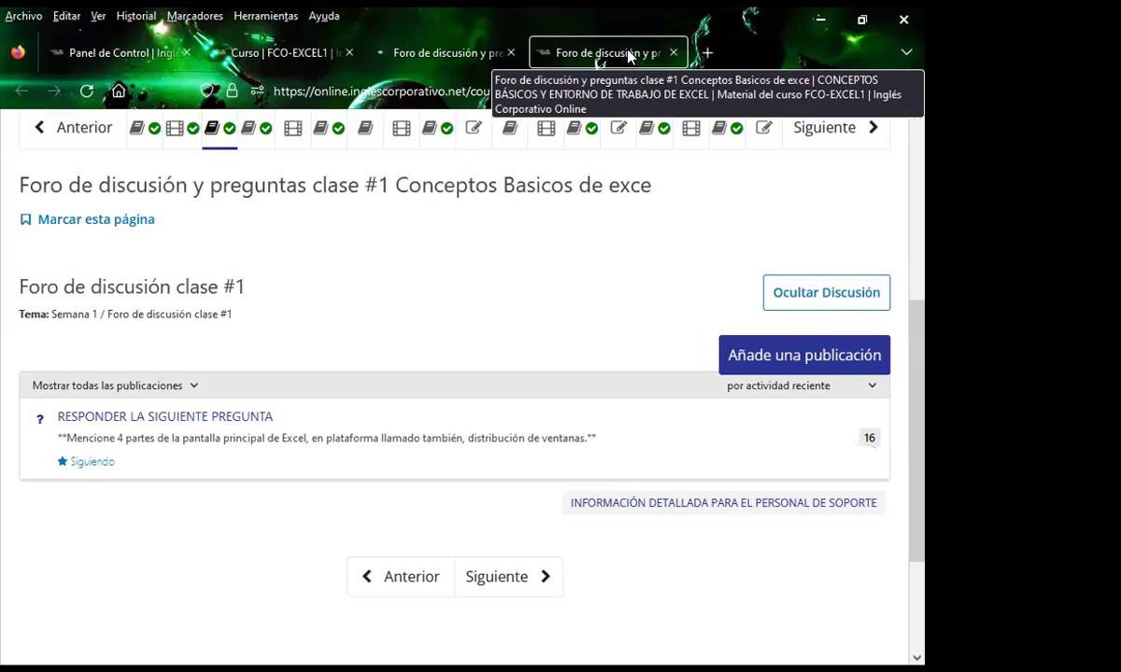
click(673, 54)
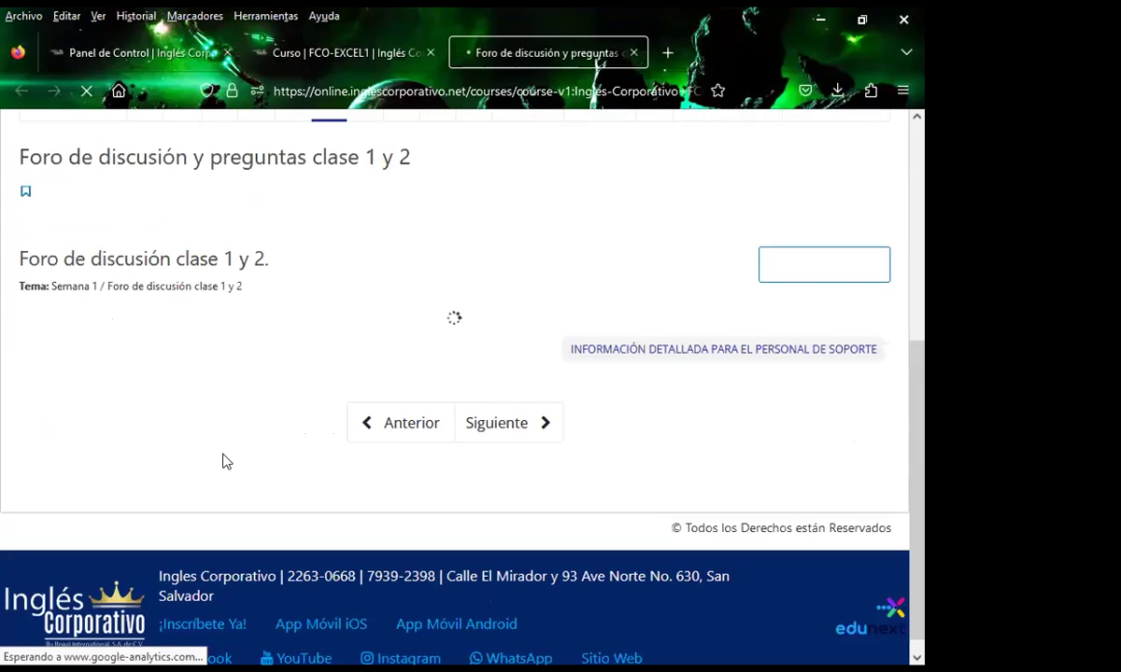
scroll(299, 427, up, 2)
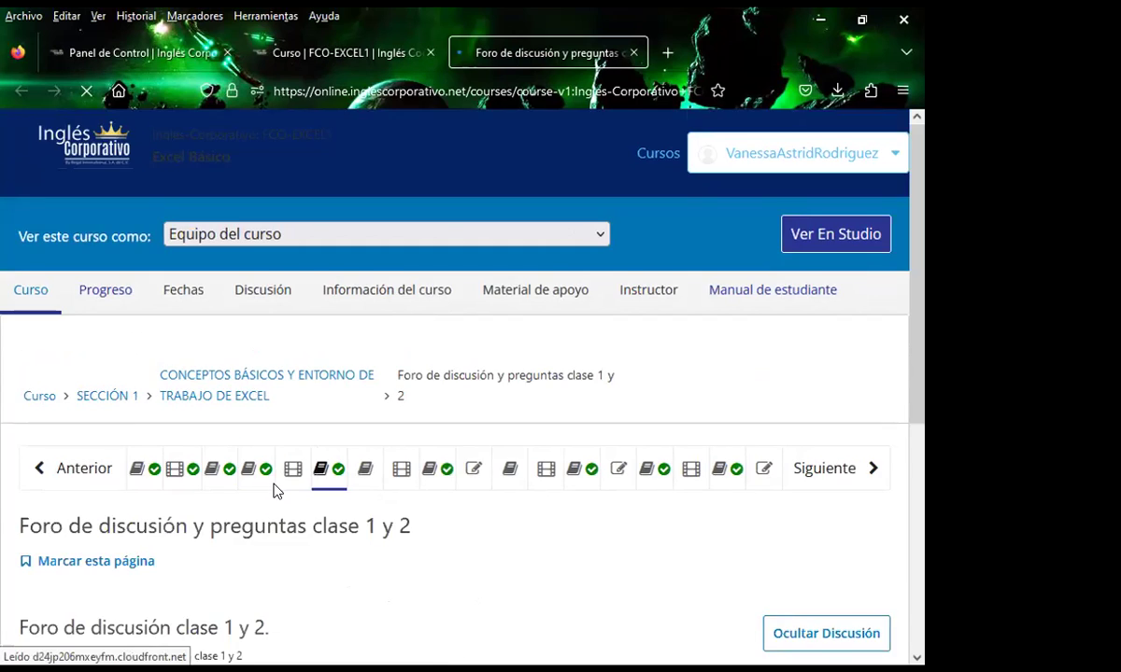
scroll(276, 490, down, 3)
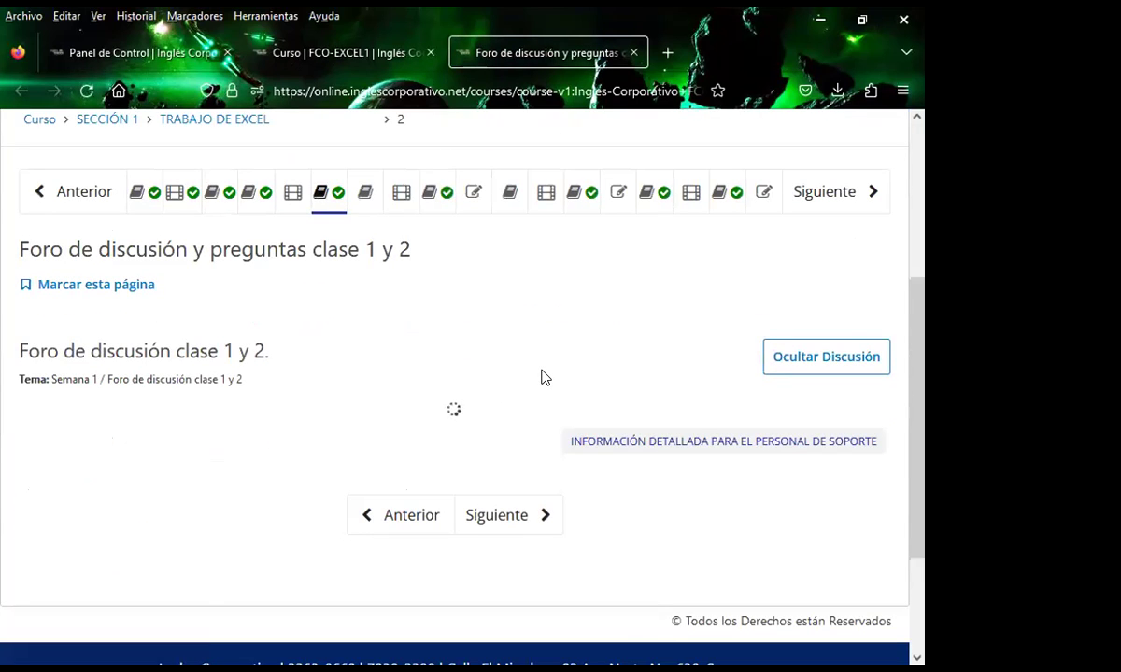
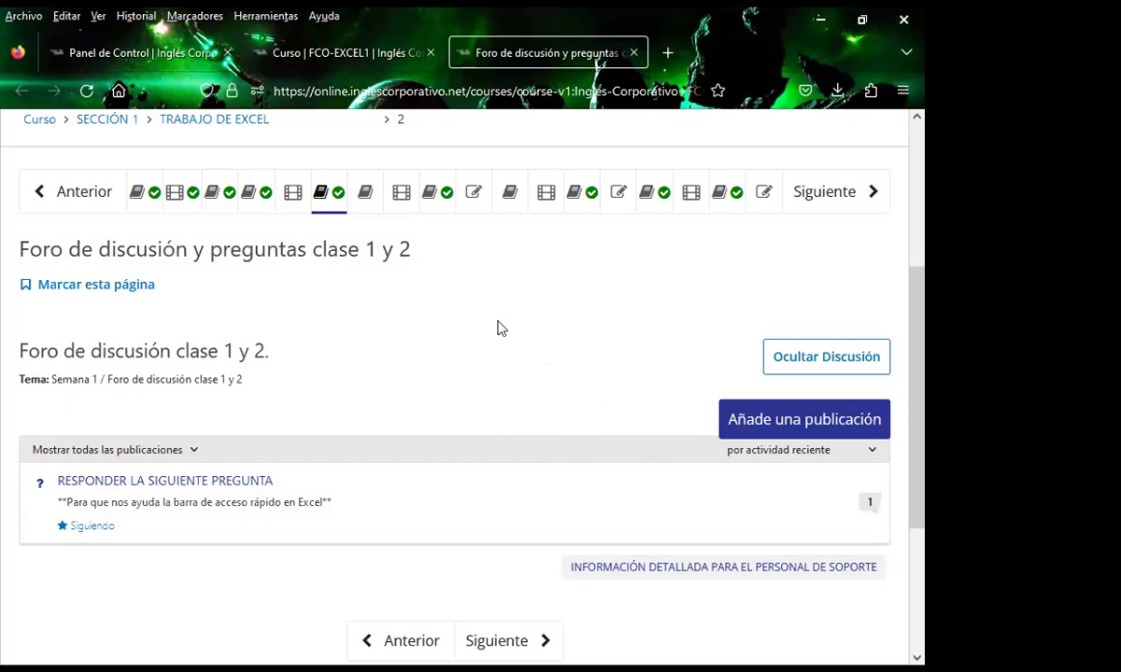
Open the 'RESPONDER LA SIGUIENTE PREGUNTA' thread and read the student's reply.
click(864, 505)
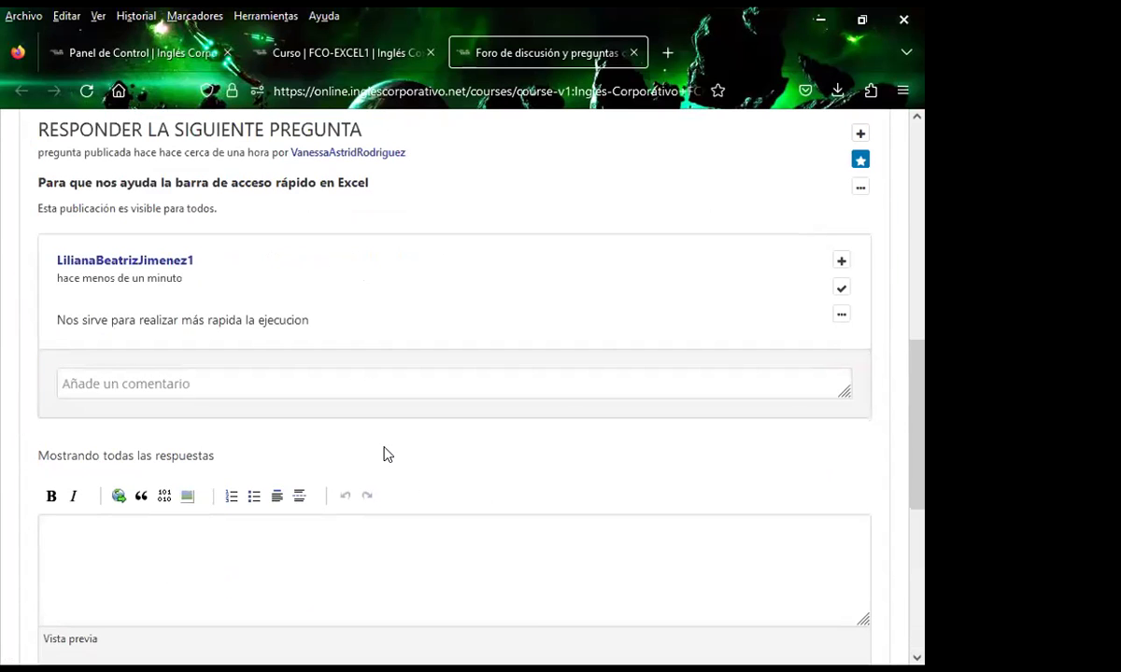
scroll(390, 453, up, 2)
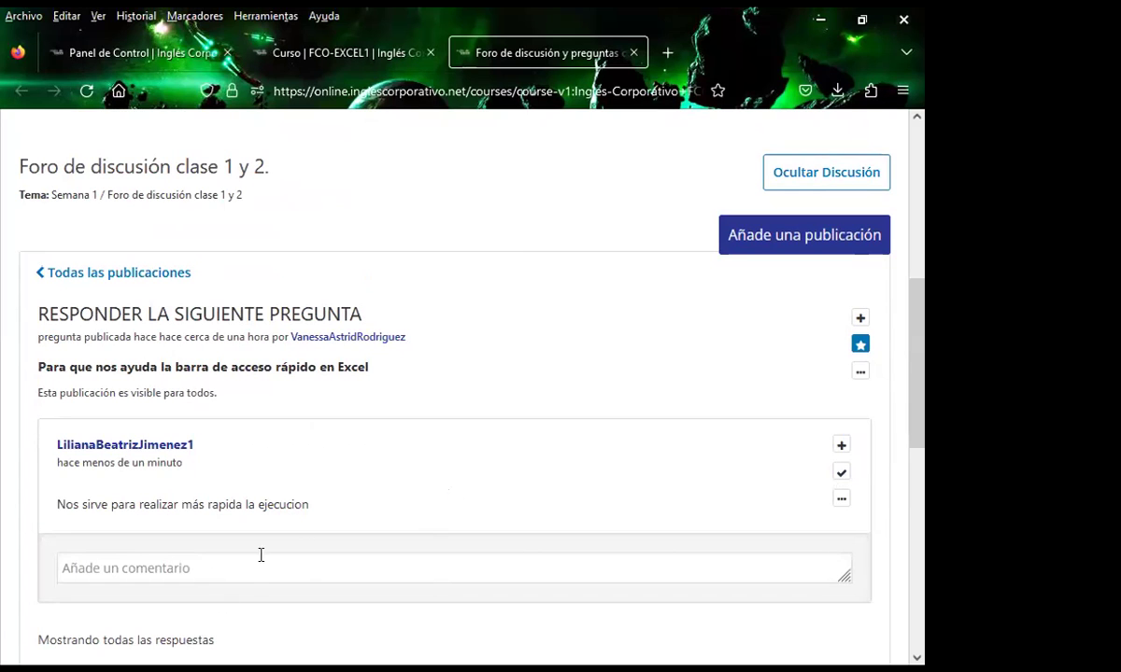
scroll(887, 556, down, 2)
scroll(904, 553, up, 2)
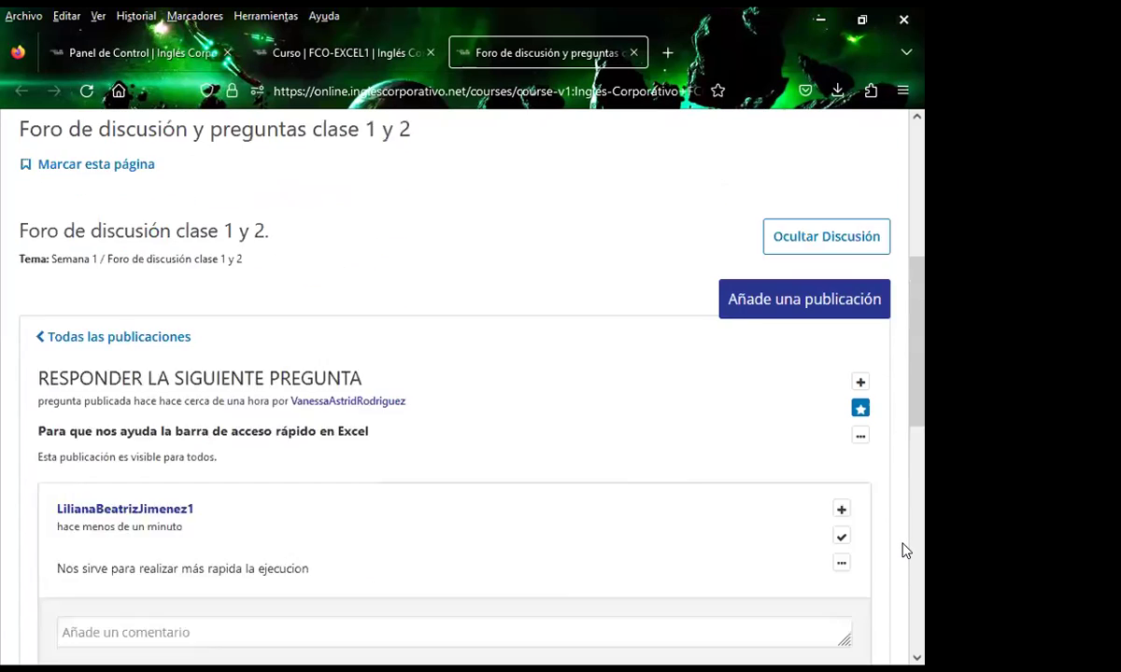
scroll(904, 551, up, 2)
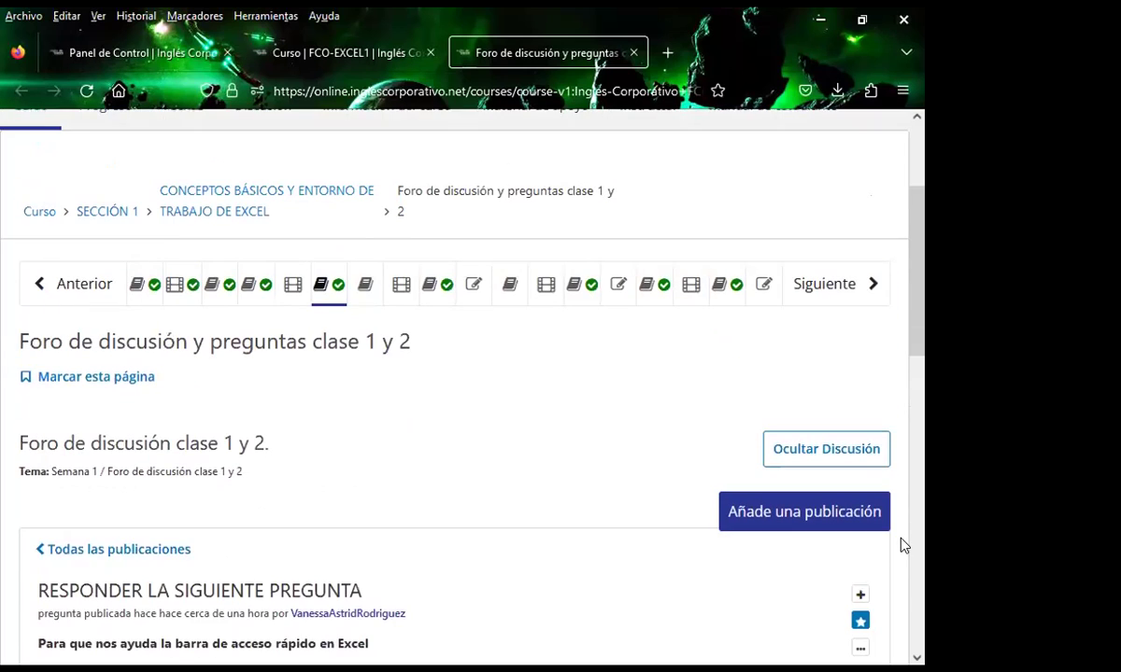
scroll(904, 546, down, 1)
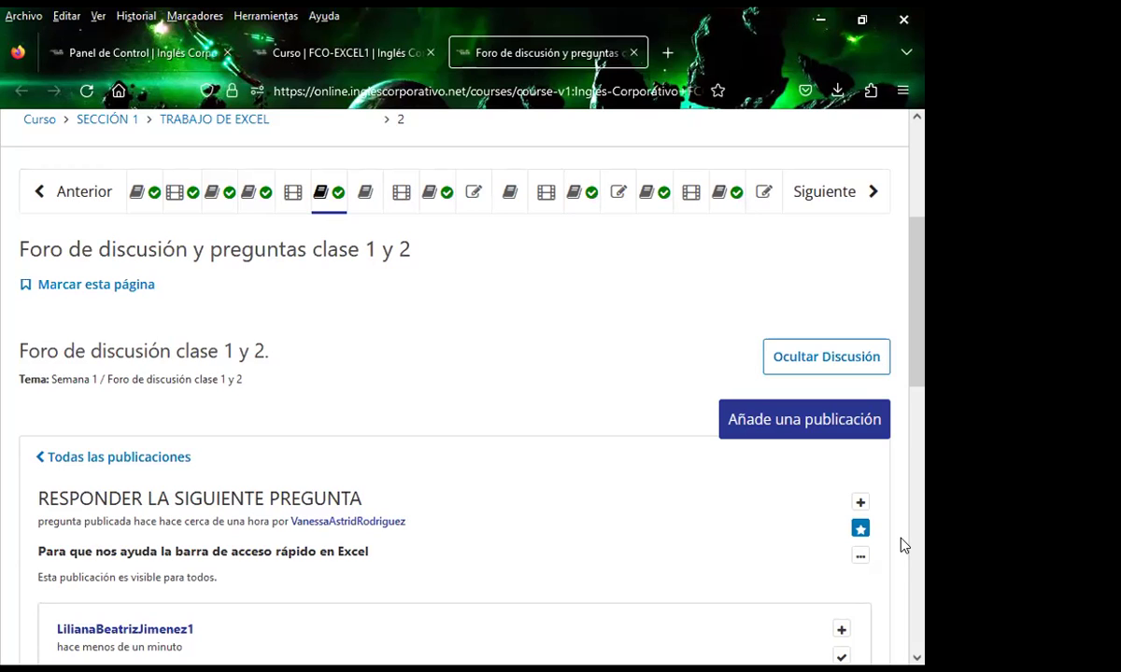
scroll(902, 544, down, 5)
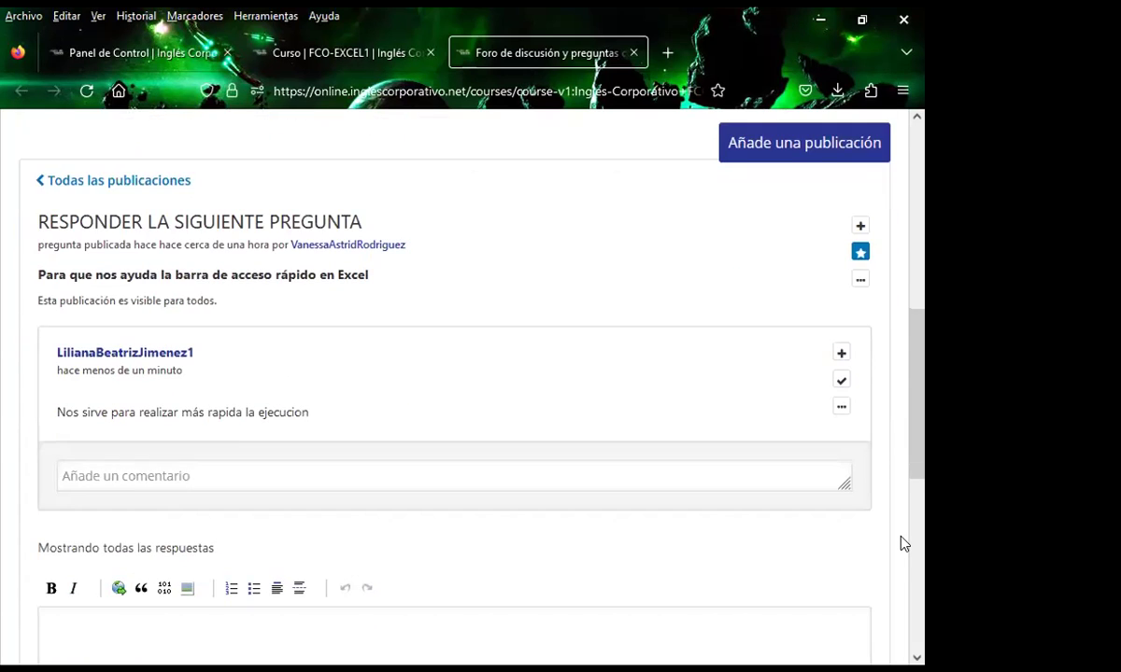
scroll(903, 544, up, 3)
Finish reviewing the reply, then go to the 'Curso | FCO-EXCEL1' course outline.
scroll(903, 543, down, 1)
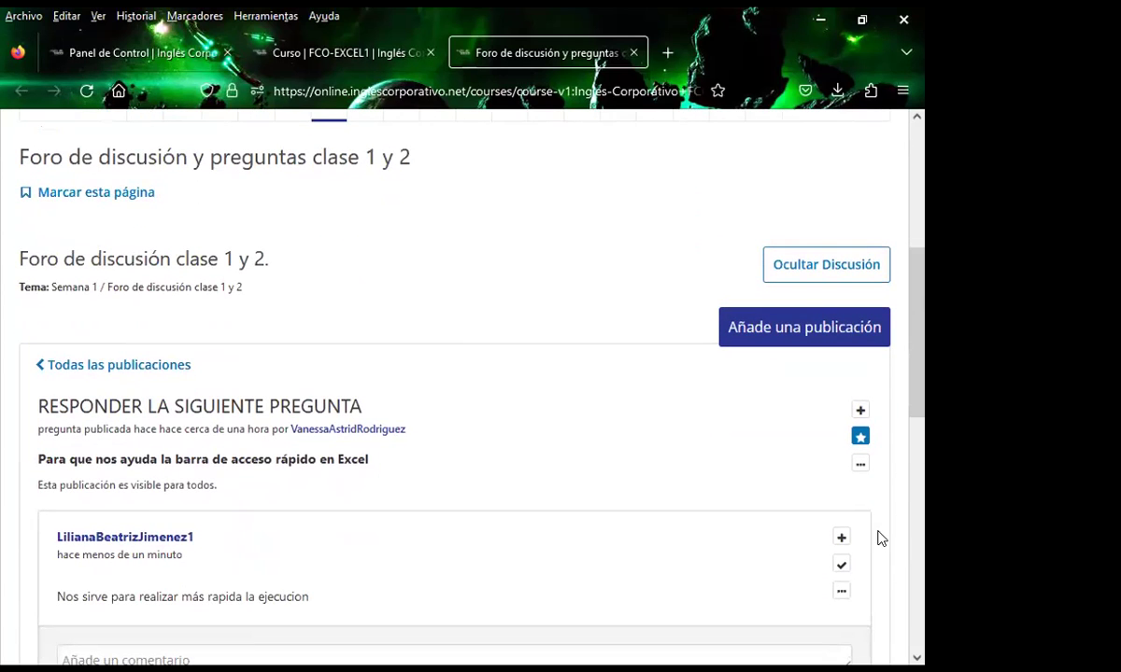
scroll(879, 538, down, 2)
scroll(879, 537, up, 2)
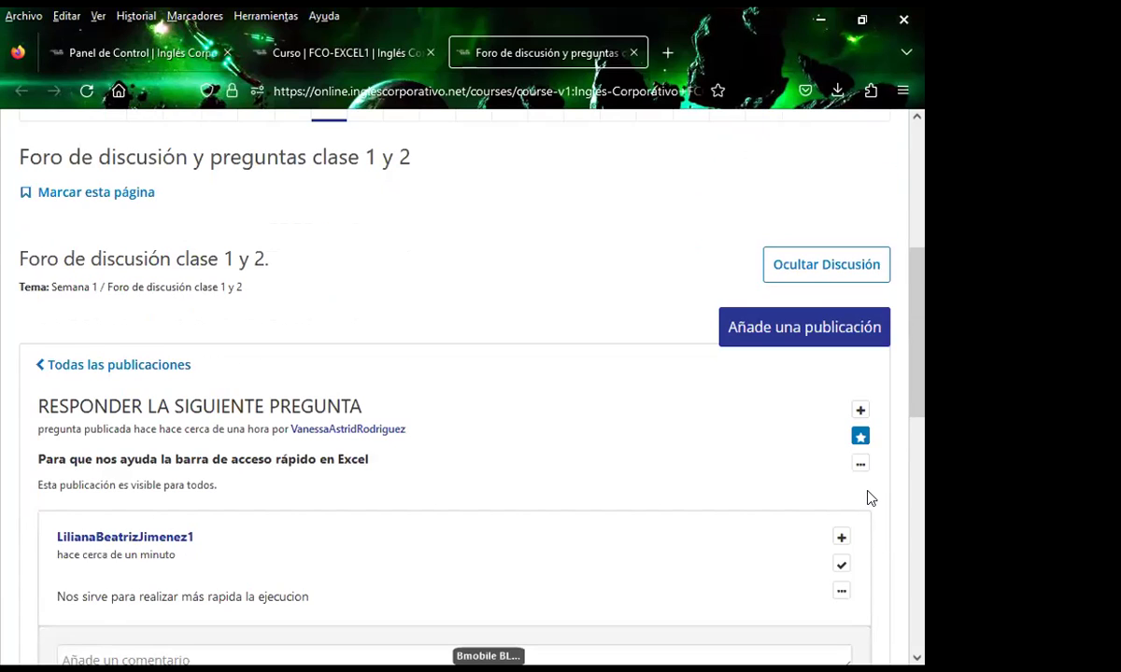
click(292, 49)
scroll(187, 351, up, 2)
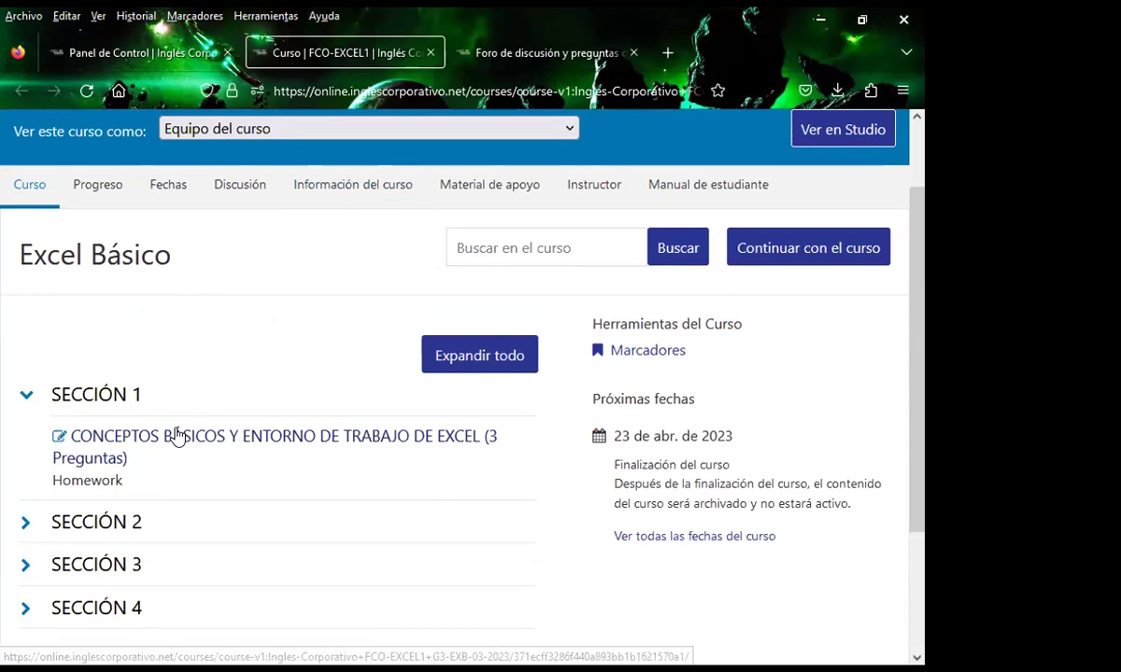
Open the Sección 1 lesson in a new tab and reload the discussion forum page.
middle_click(178, 436)
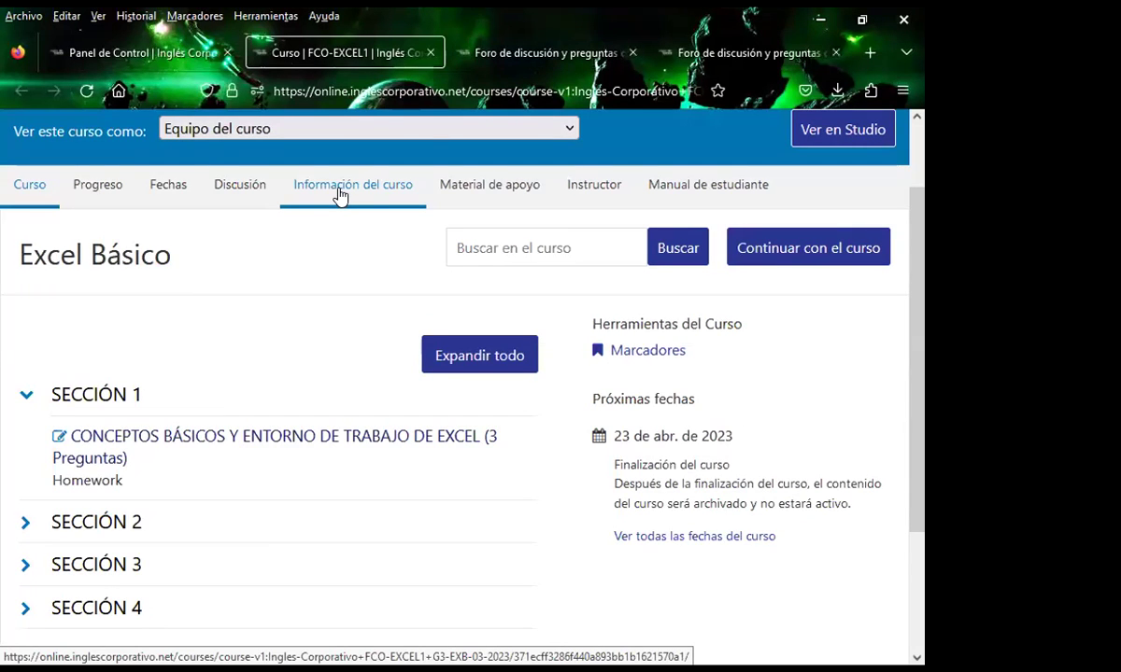
click(496, 47)
scroll(477, 487, down, 4)
click(443, 540)
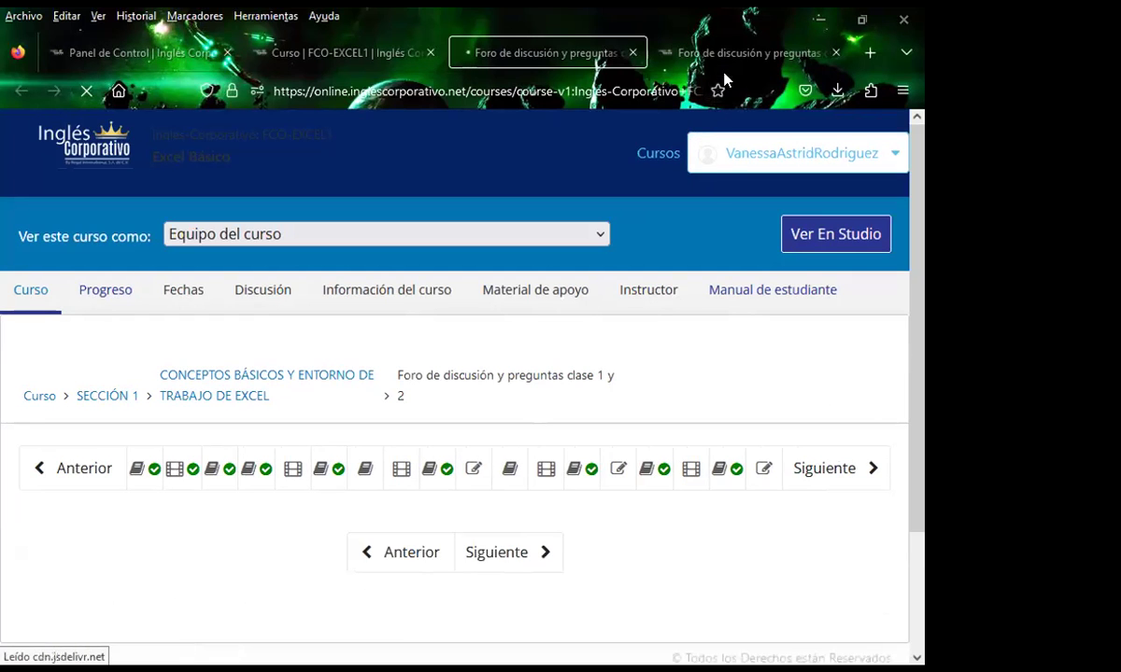
Read the seven replies in the refreshed question thread, then go back to the Excel Básico outline.
scroll(594, 509, down, 2)
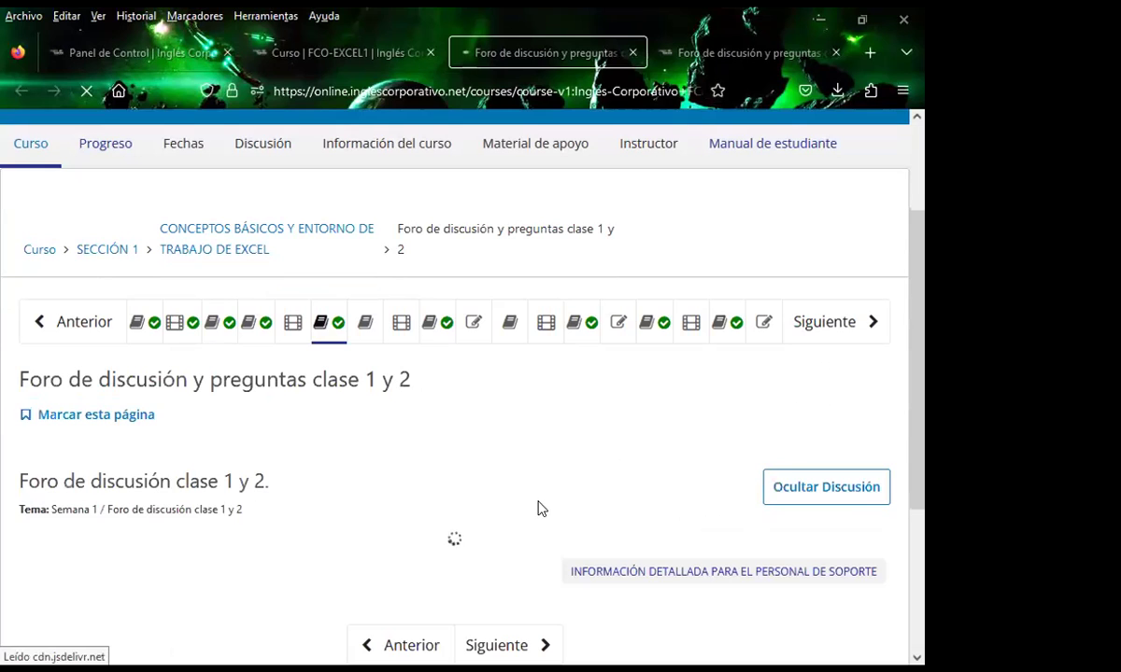
scroll(526, 509, down, 3)
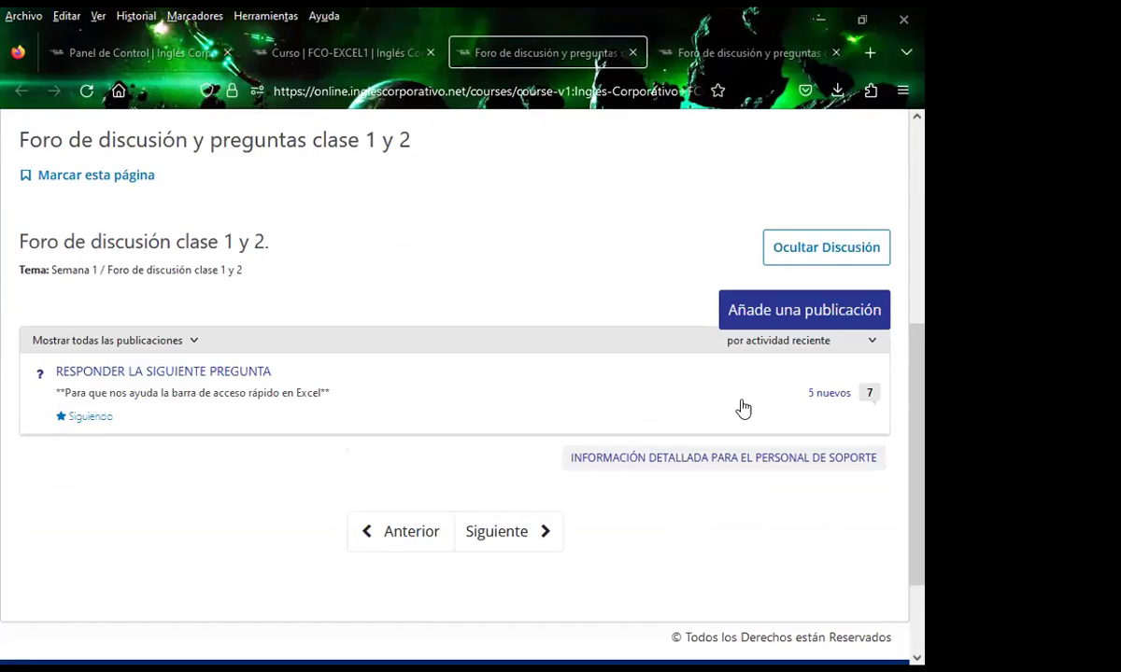
click(828, 396)
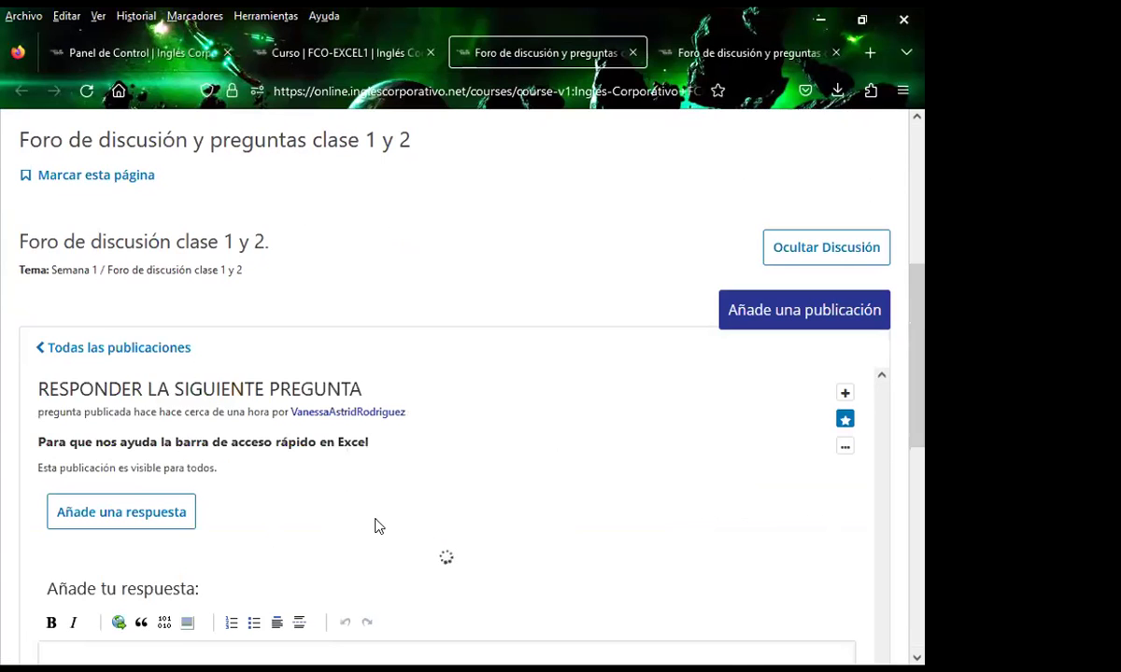
scroll(420, 514, down, 5)
scroll(323, 458, up, 2)
scroll(365, 460, up, 3)
scroll(464, 520, down, 3)
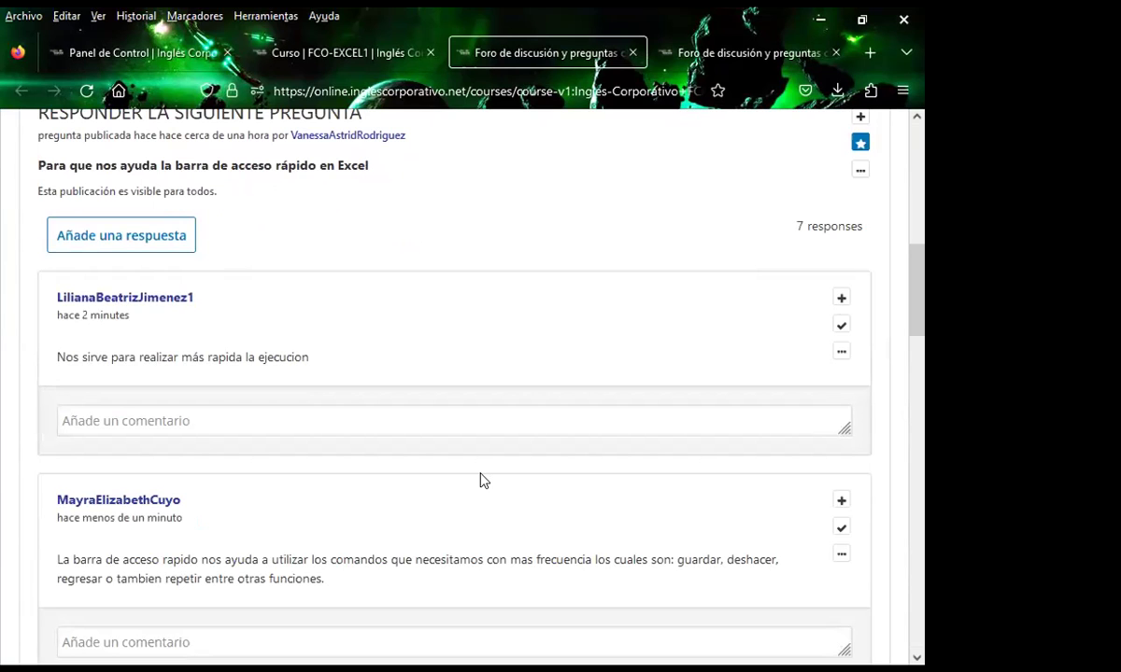
scroll(482, 480, down, 2)
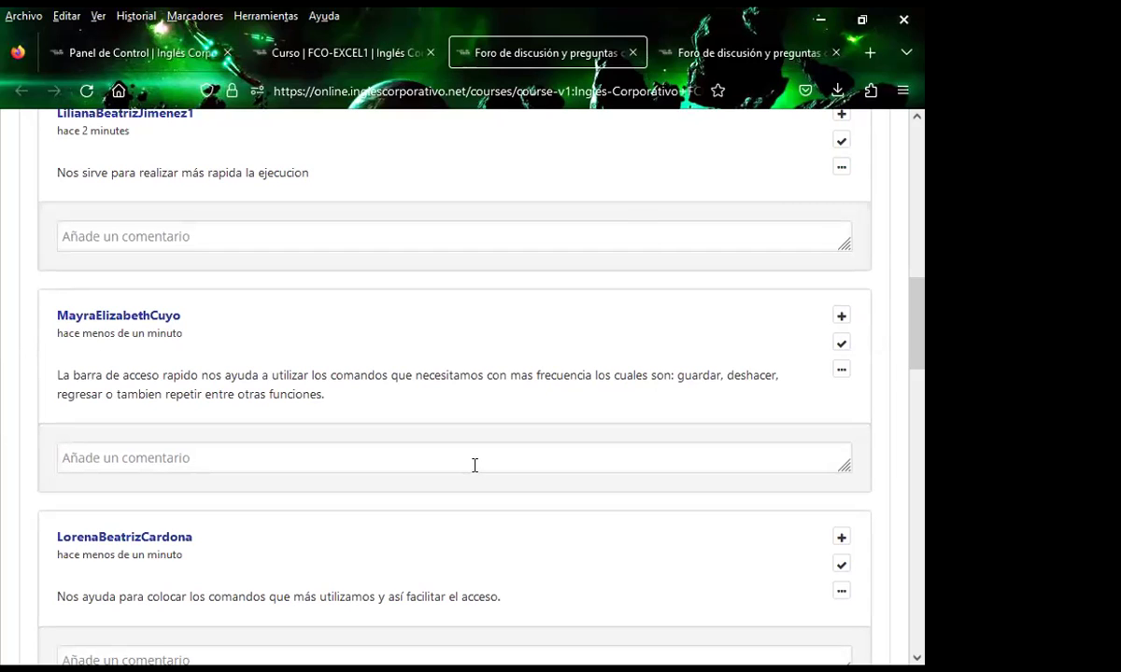
click(349, 55)
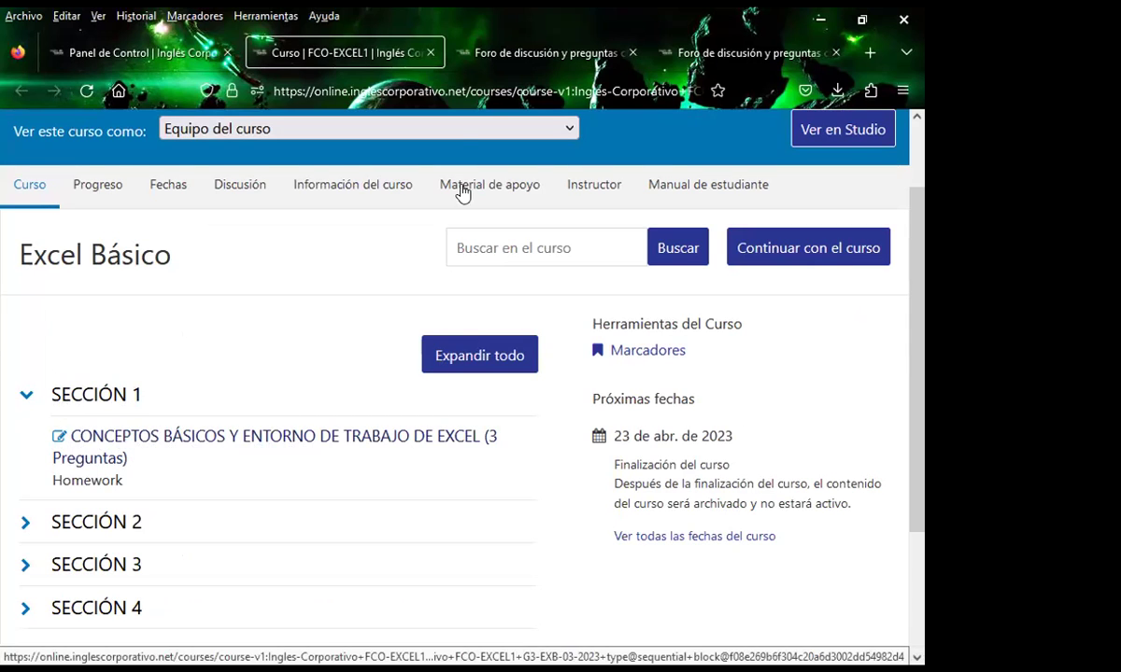
Return to the 'Foro de discusión y preguntas clase 1 y 2' tab and scroll to the student replies.
click(504, 58)
scroll(149, 374, up, 5)
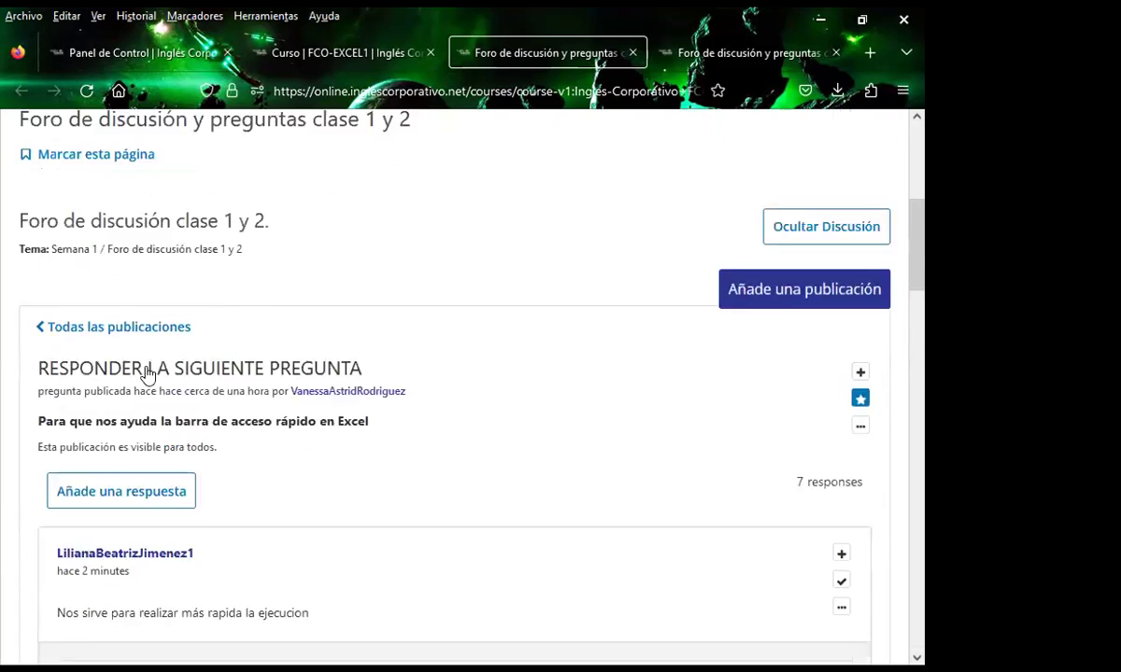
scroll(112, 392, up, 5)
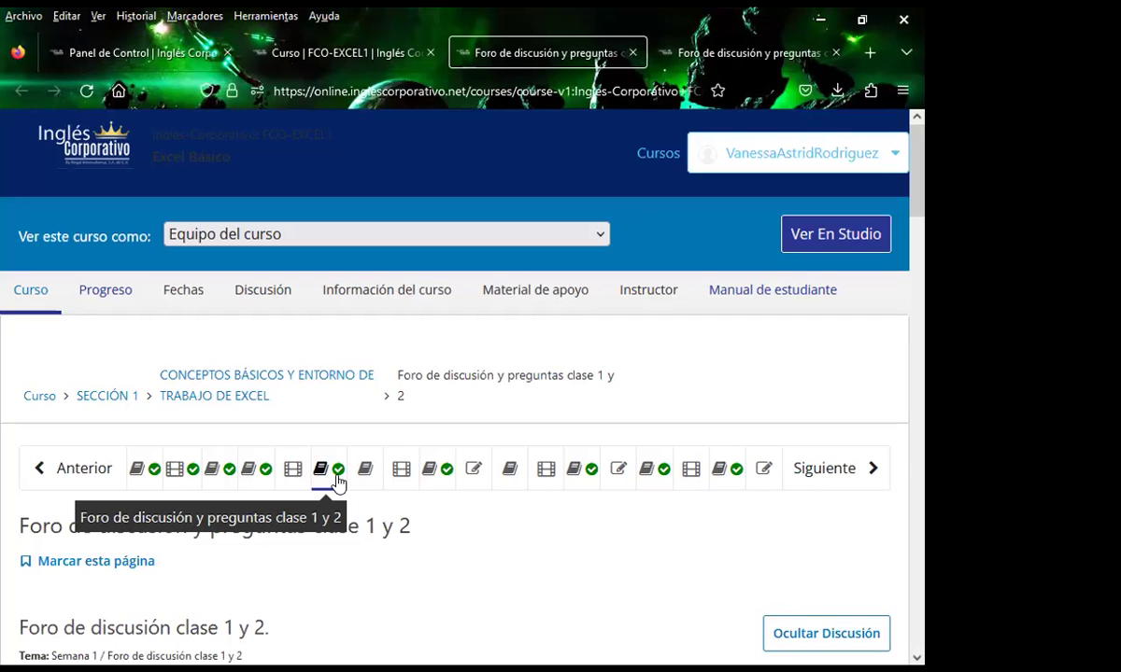
scroll(492, 523, down, 4)
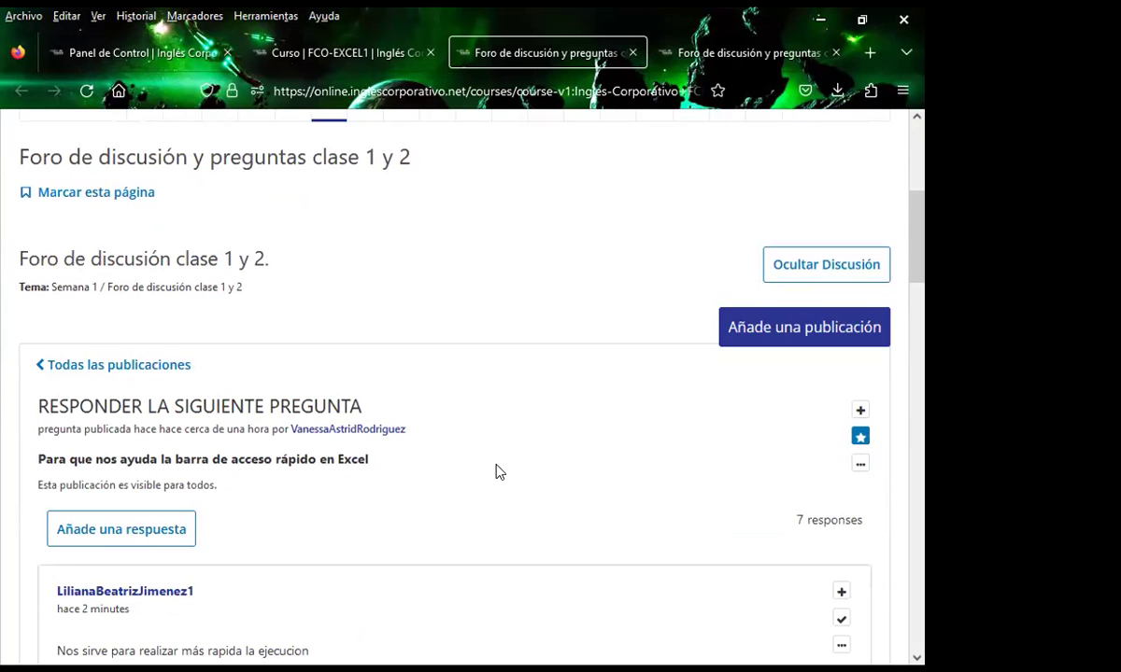
scroll(497, 470, up, 3)
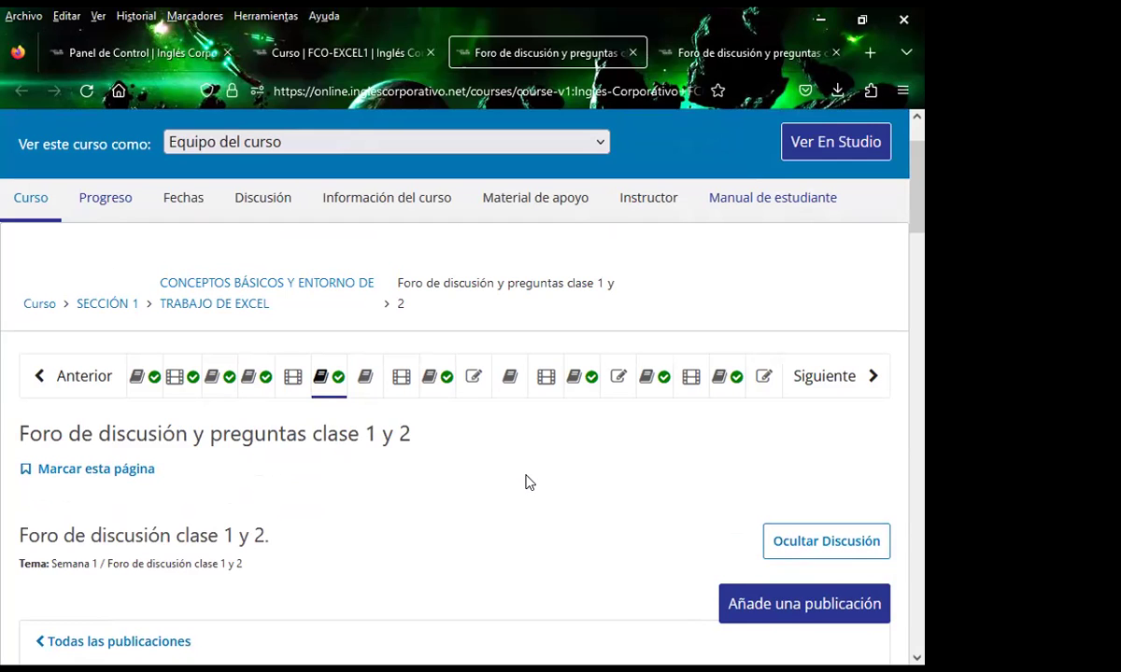
scroll(527, 471, down, 3)
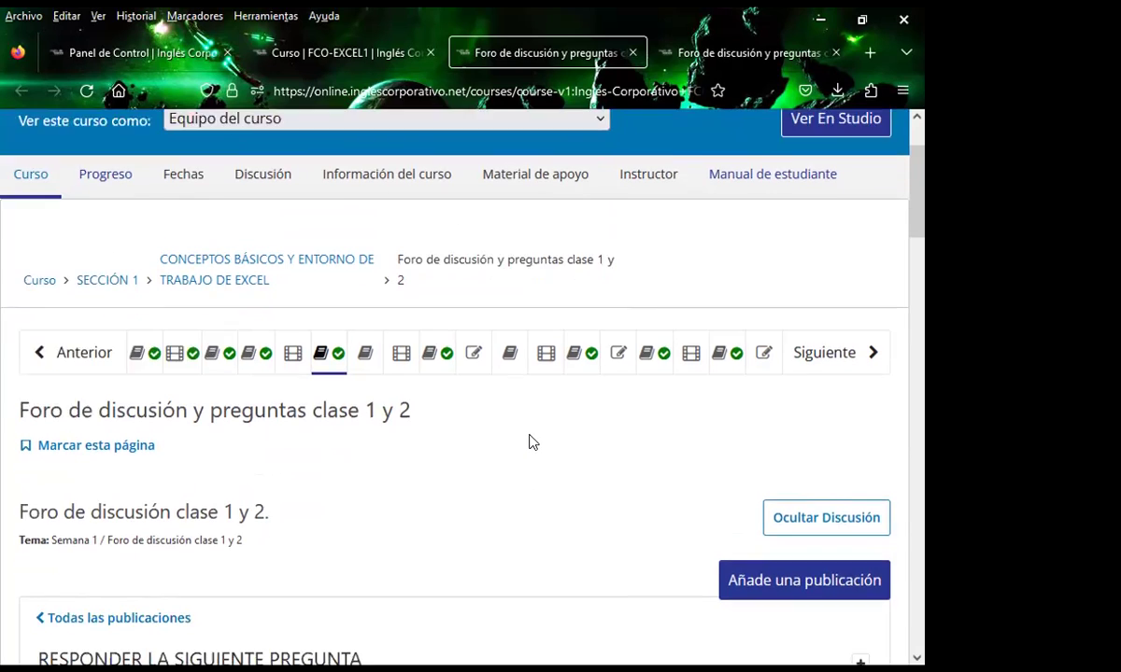
scroll(533, 439, down, 3)
scroll(536, 430, down, 2)
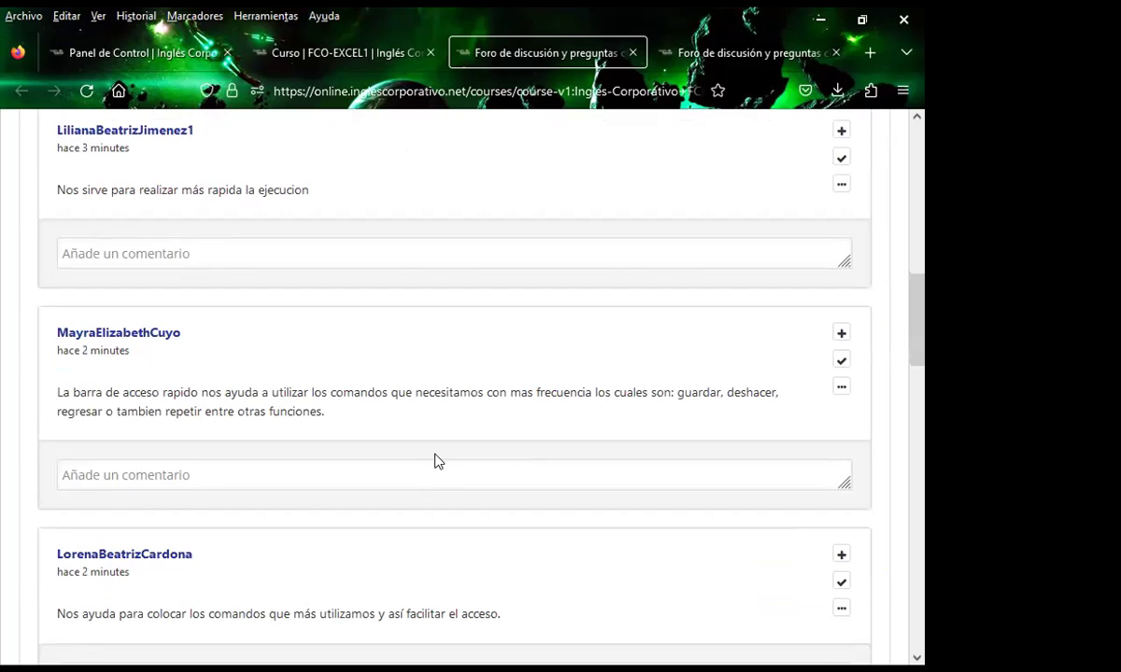
Write 'Saludos Cordiales.' and 'Excelente respuesta.' as a comment under the second student reply.
click(132, 474)
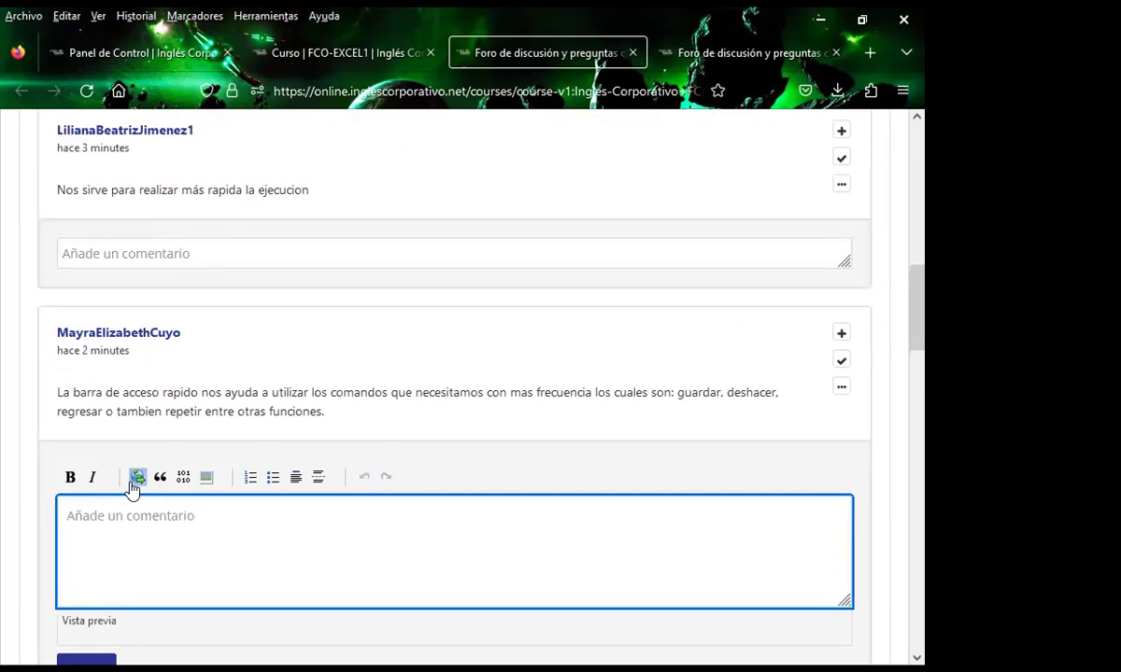
text(Saludos Core)
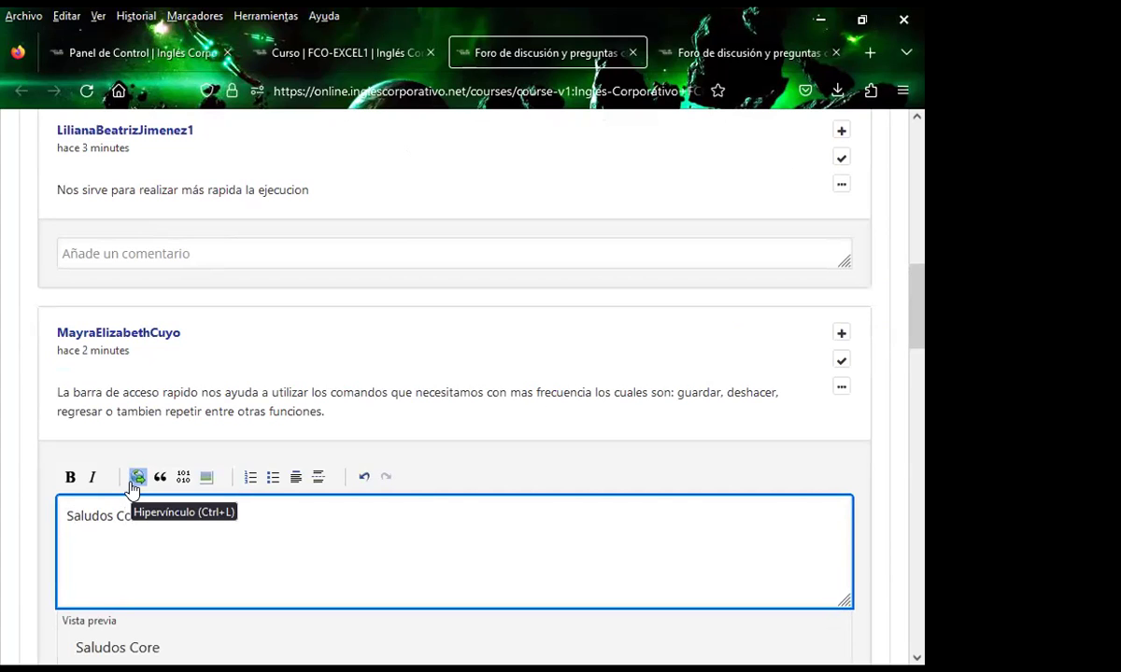
key(BackSpace)
text(diales.)
key(Return)
key(Return)
text(Excelente respuesta.)
Make the whole comment text bold.
double_click(79, 515)
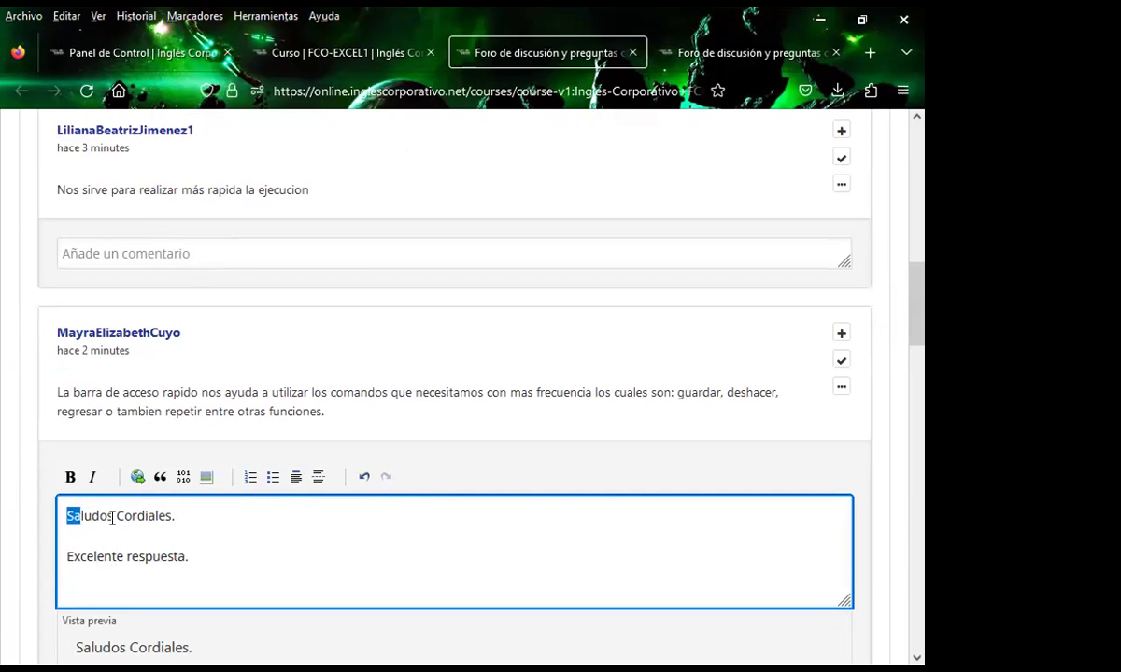
key(ctrl+a)
click(70, 479)
click(268, 550)
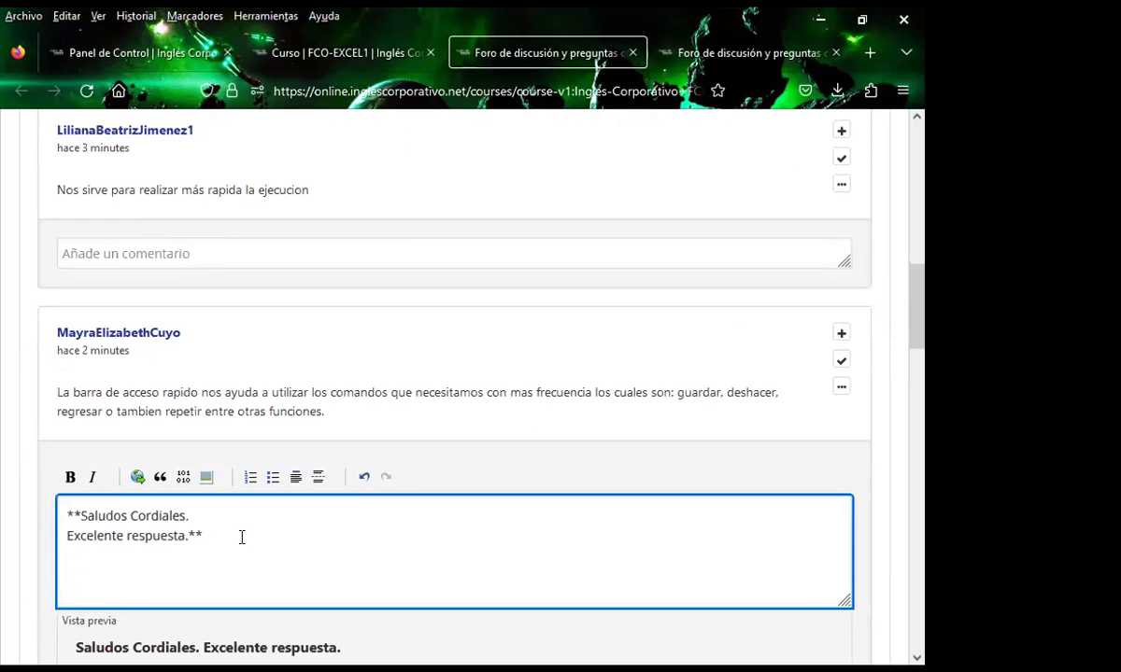
scroll(240, 538, down, 4)
scroll(199, 440, up, 2)
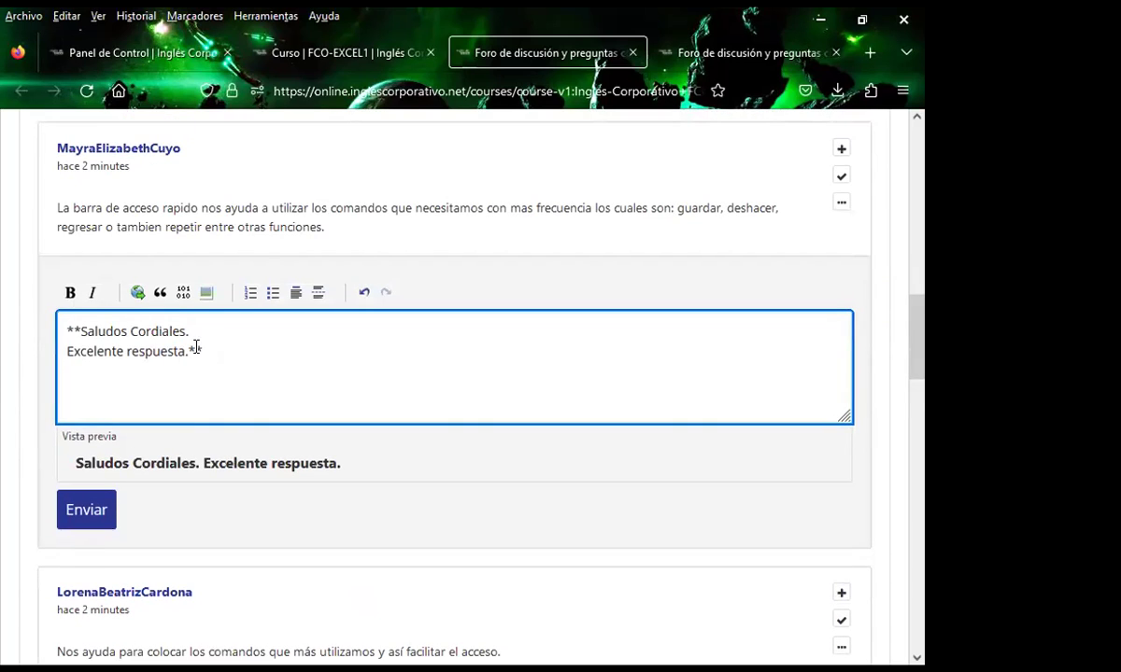
Add a blank line after the greeting and post the comment.
click(194, 330)
text(}+)
key(BackSpace)
key(BackSpace)
key(Return)
click(86, 556)
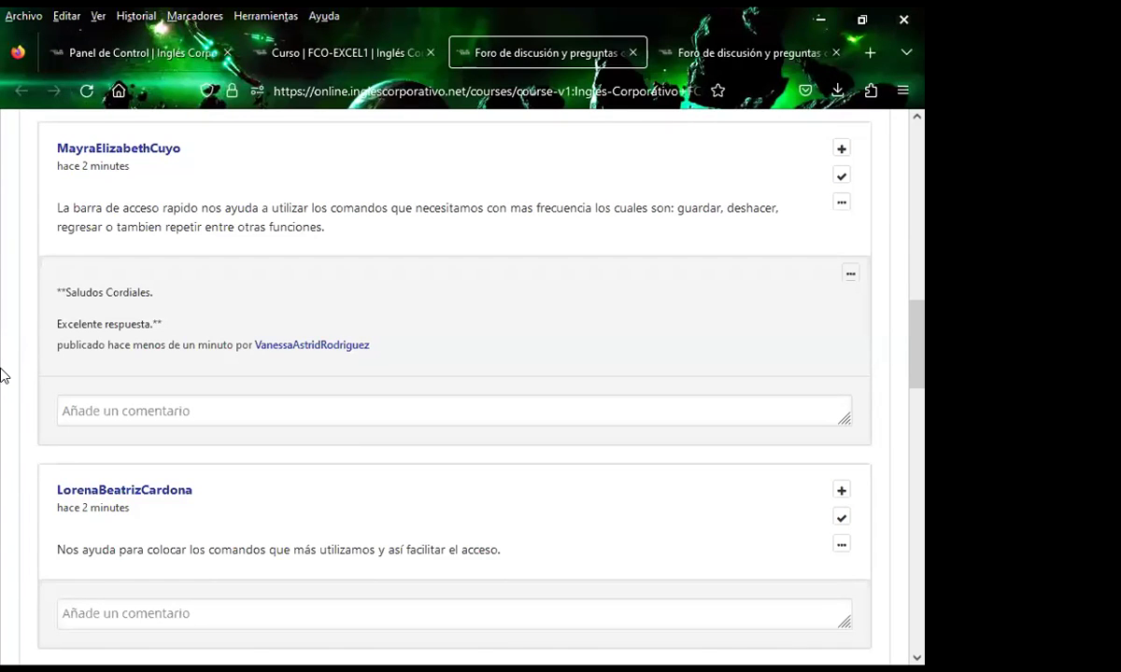
Scroll past the remaining replies and return to the 'Curso | FCO-EXCEL1' course outline.
scroll(2, 375, down, 3)
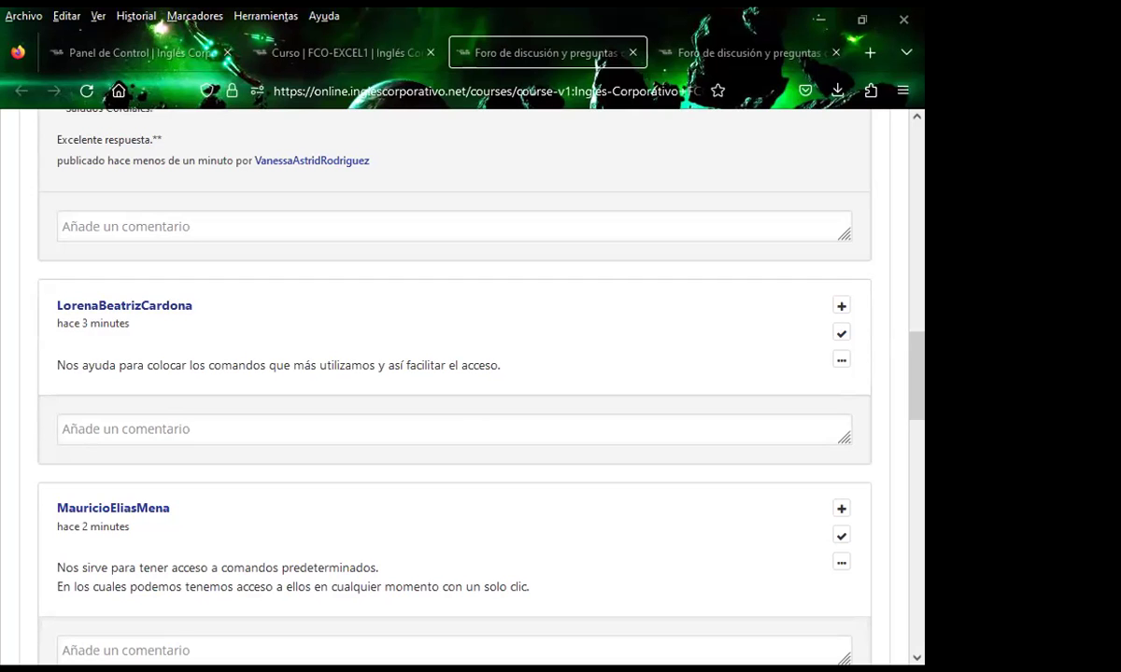
scroll(422, 494, down, 3)
scroll(422, 494, down, 3)
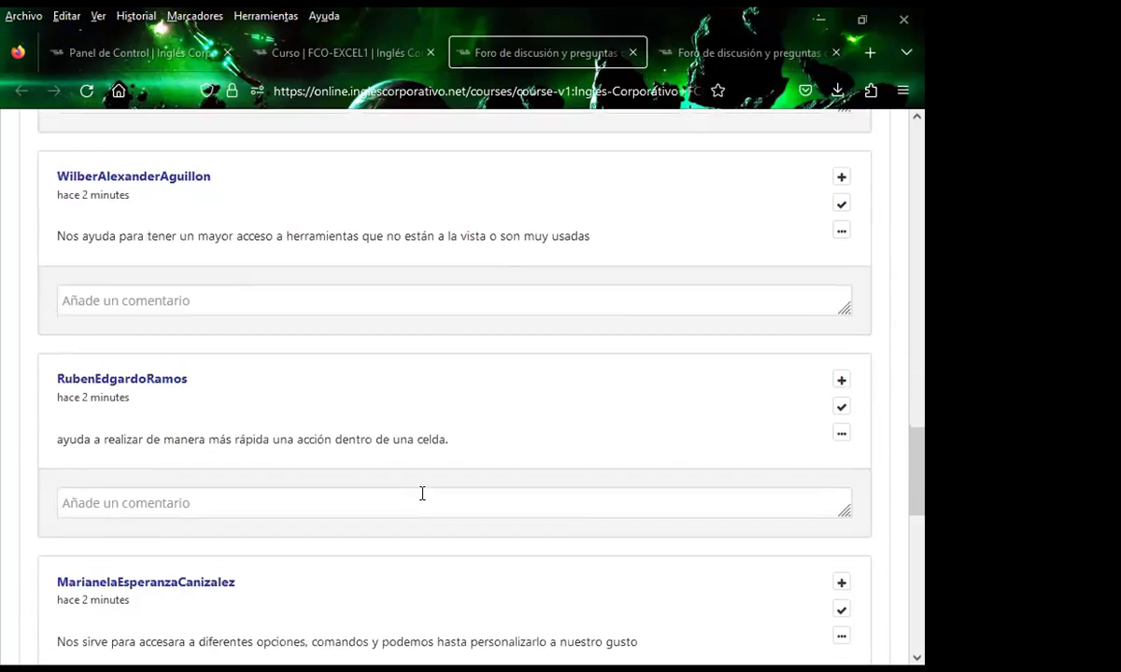
scroll(420, 505, down, 2)
scroll(415, 493, down, 2)
scroll(457, 439, up, 6)
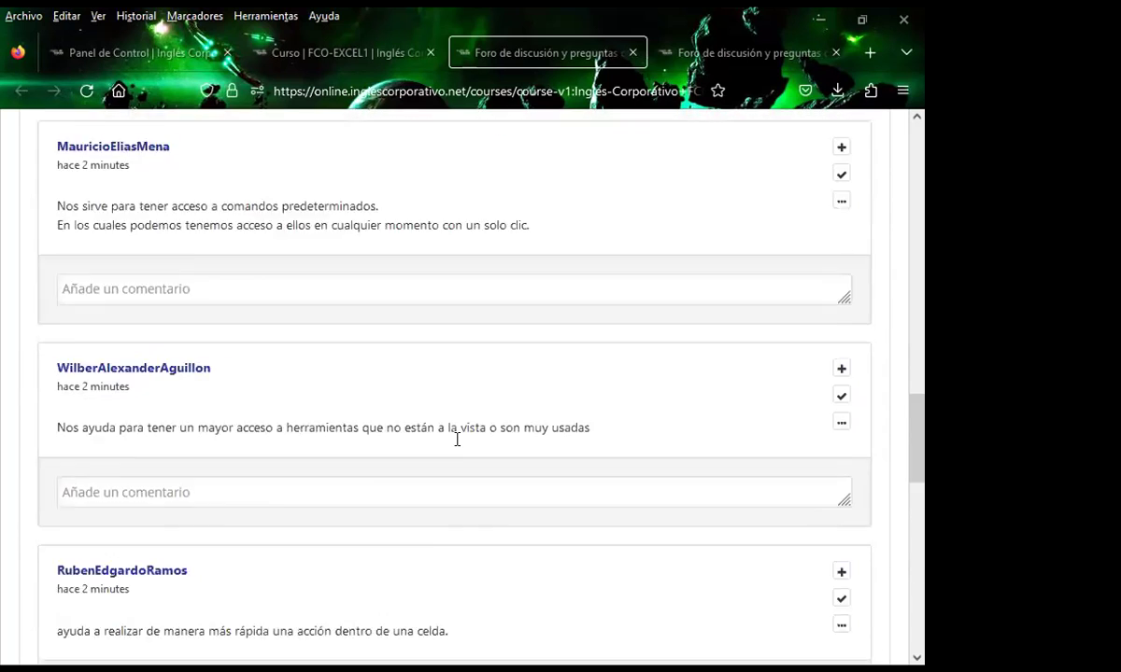
scroll(457, 438, up, 5)
click(349, 52)
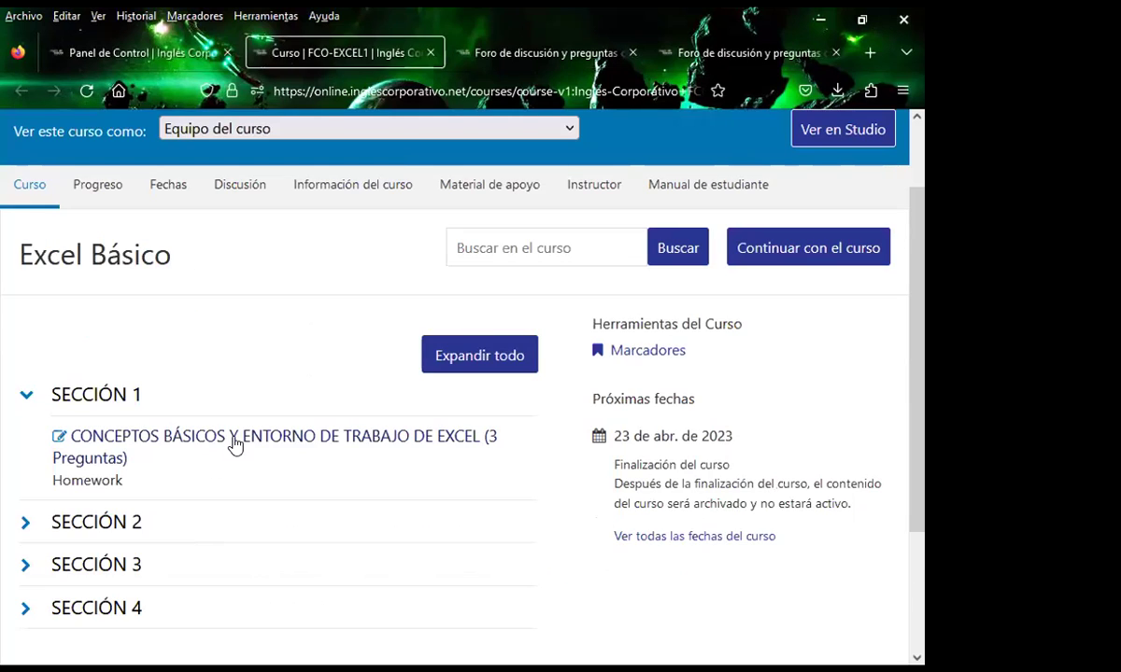
Open the Sección 1 forum unit in a new tab and switch to it.
middle_click(235, 445)
click(439, 52)
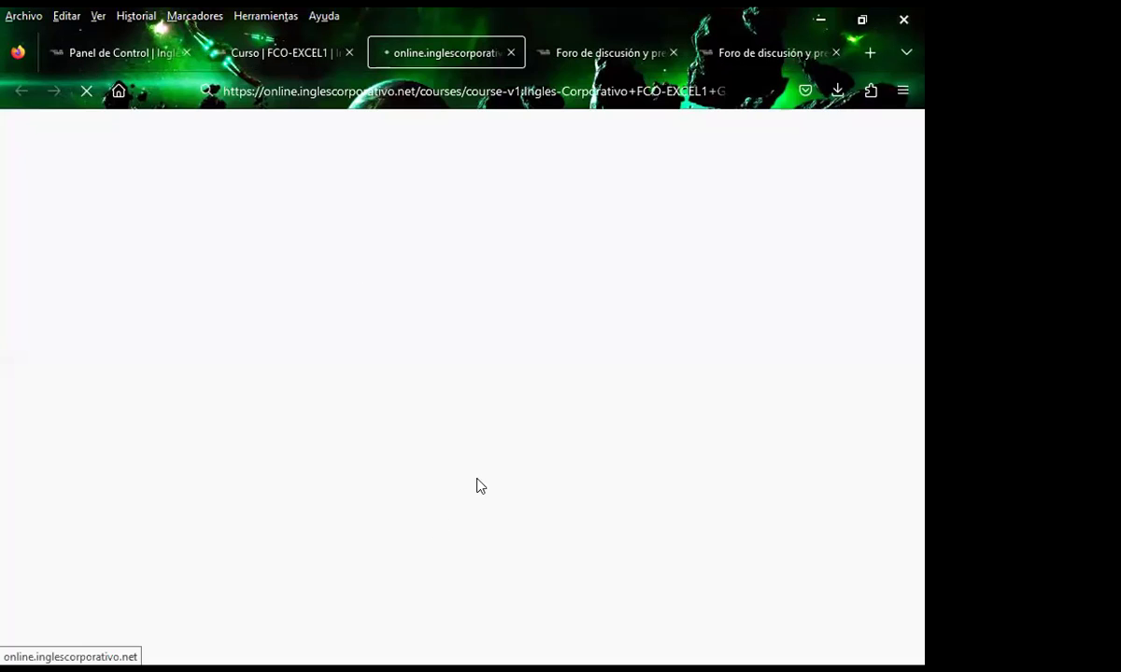
click(771, 55)
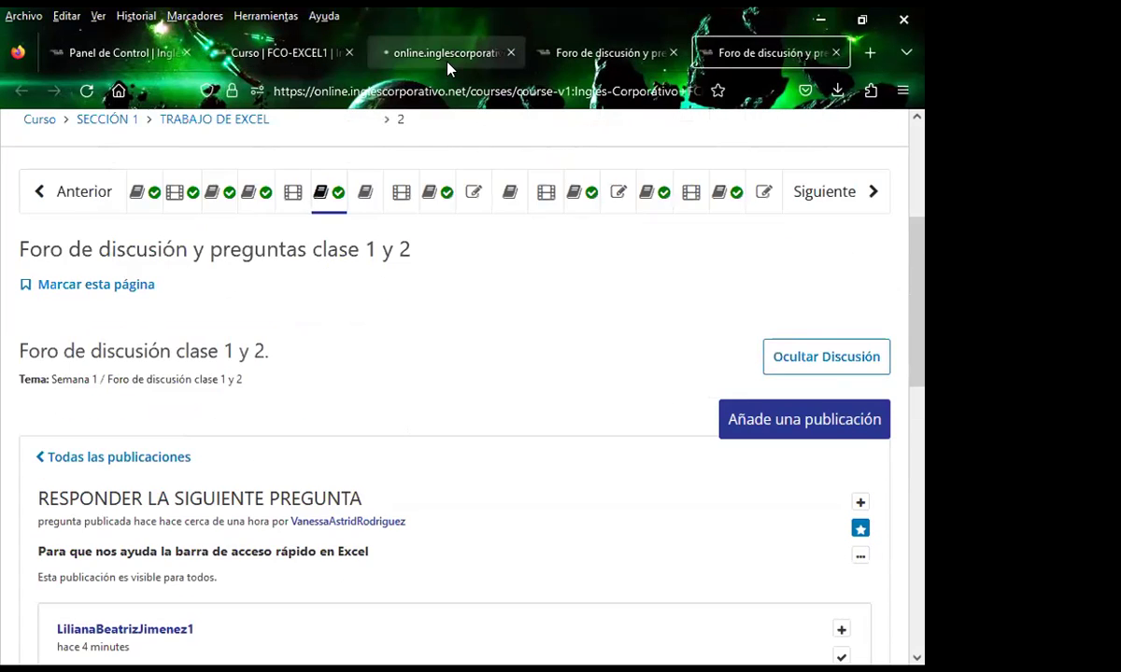
click(419, 54)
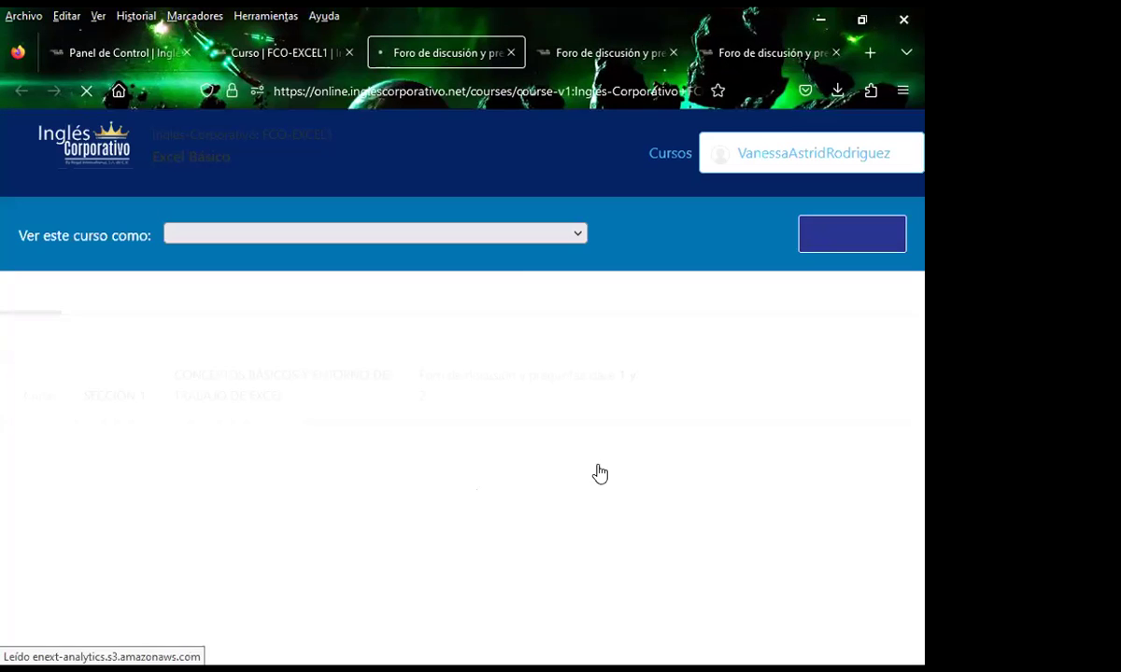
scroll(405, 512, down, 3)
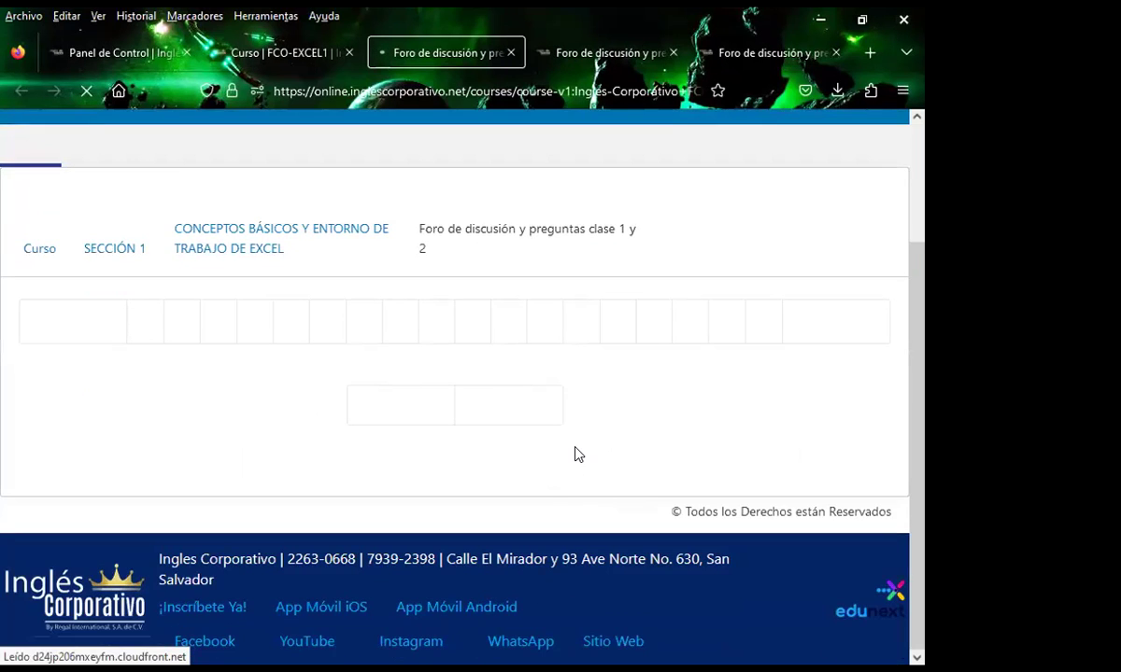
scroll(521, 451, down, 5)
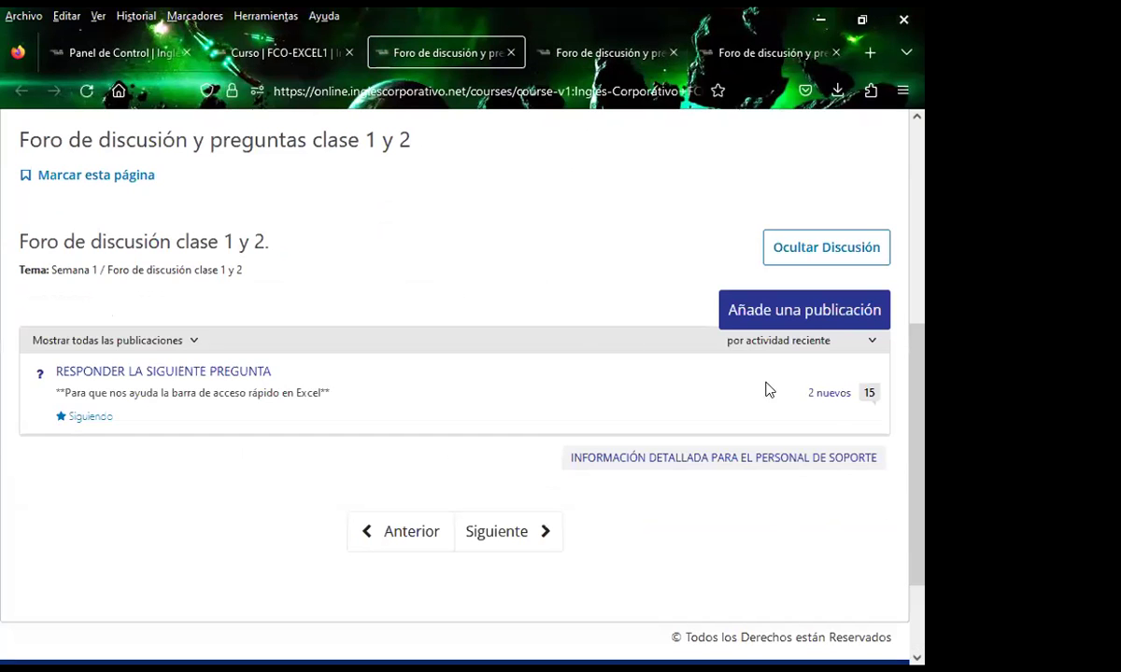
Open the quick access bar question thread and scroll through its 13 student responses.
click(813, 395)
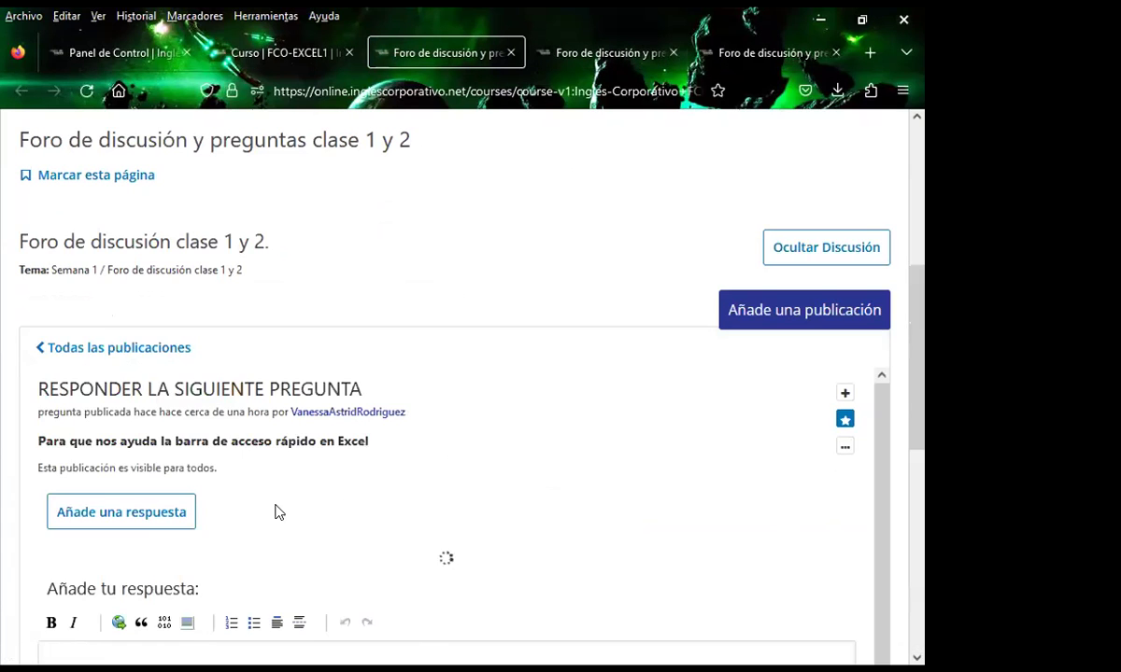
scroll(438, 514, down, 2)
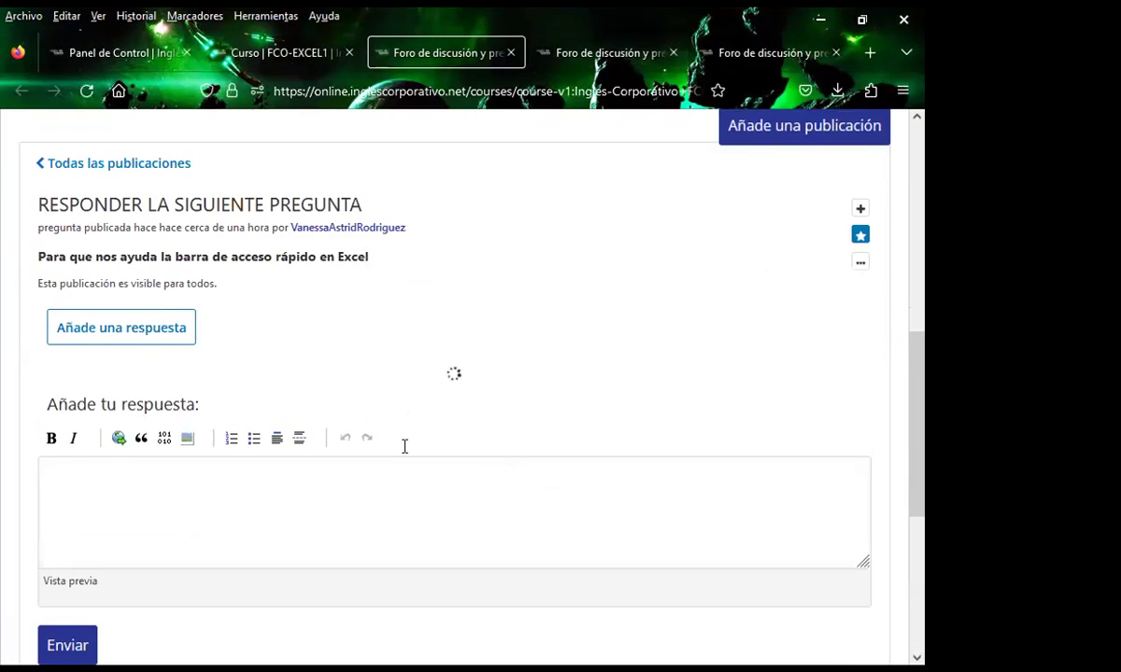
scroll(782, 495, up, 5)
scroll(761, 507, down, 3)
scroll(683, 500, down, 4)
scroll(666, 493, up, 3)
scroll(528, 468, down, 3)
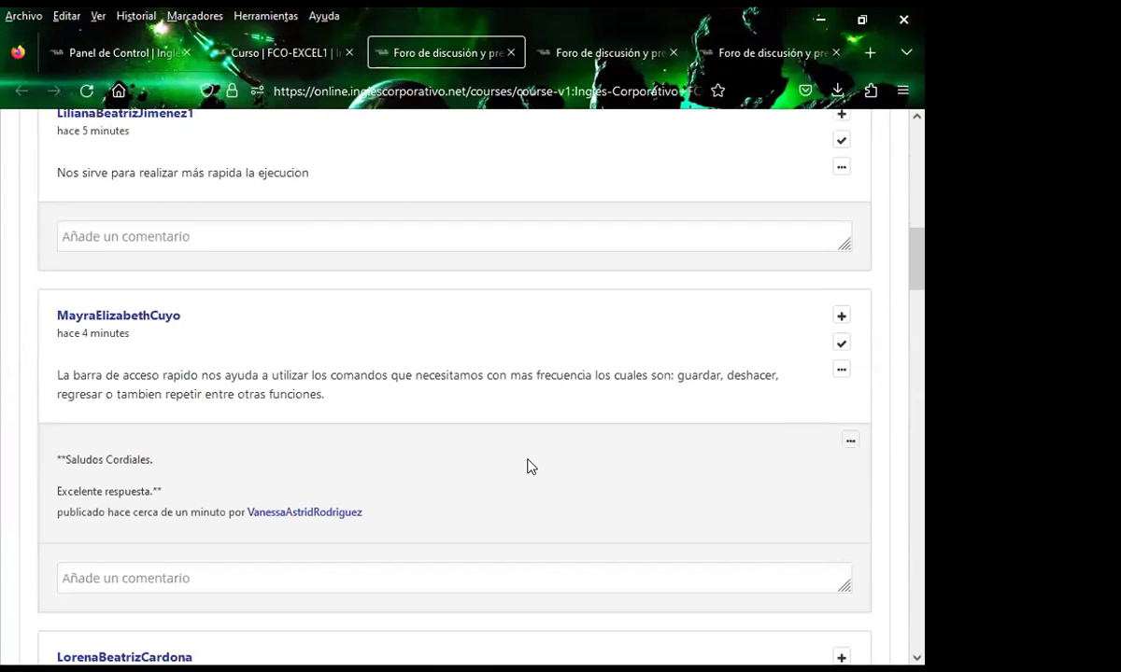
scroll(527, 466, down, 3)
scroll(528, 466, down, 2)
scroll(529, 466, down, 2)
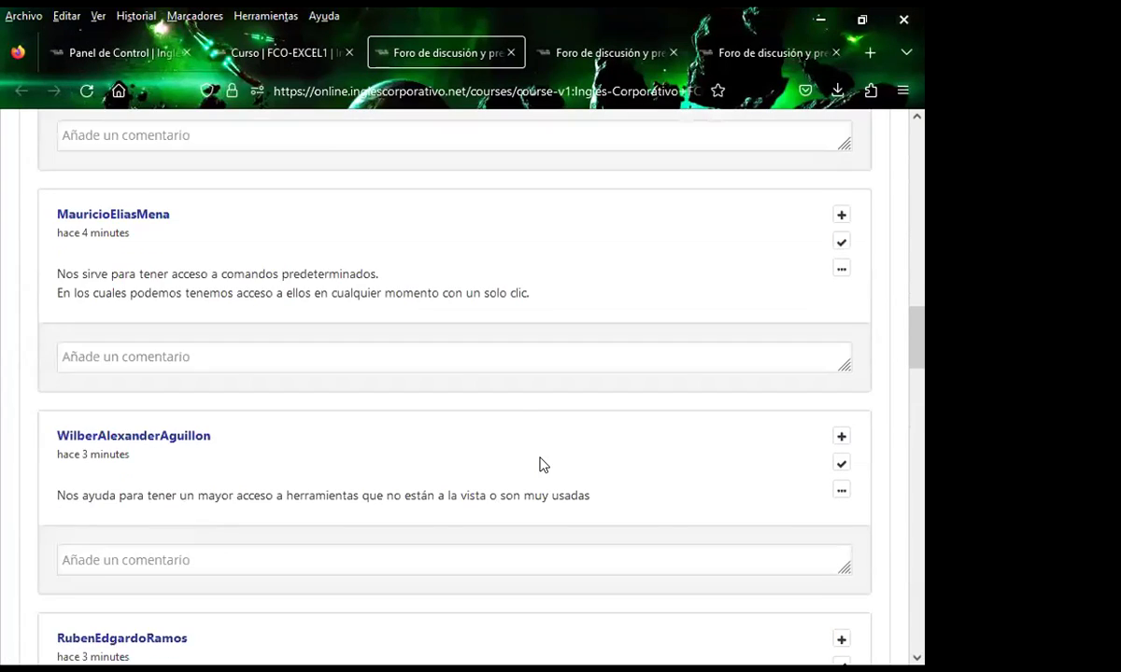
scroll(542, 464, down, 3)
scroll(549, 458, down, 2)
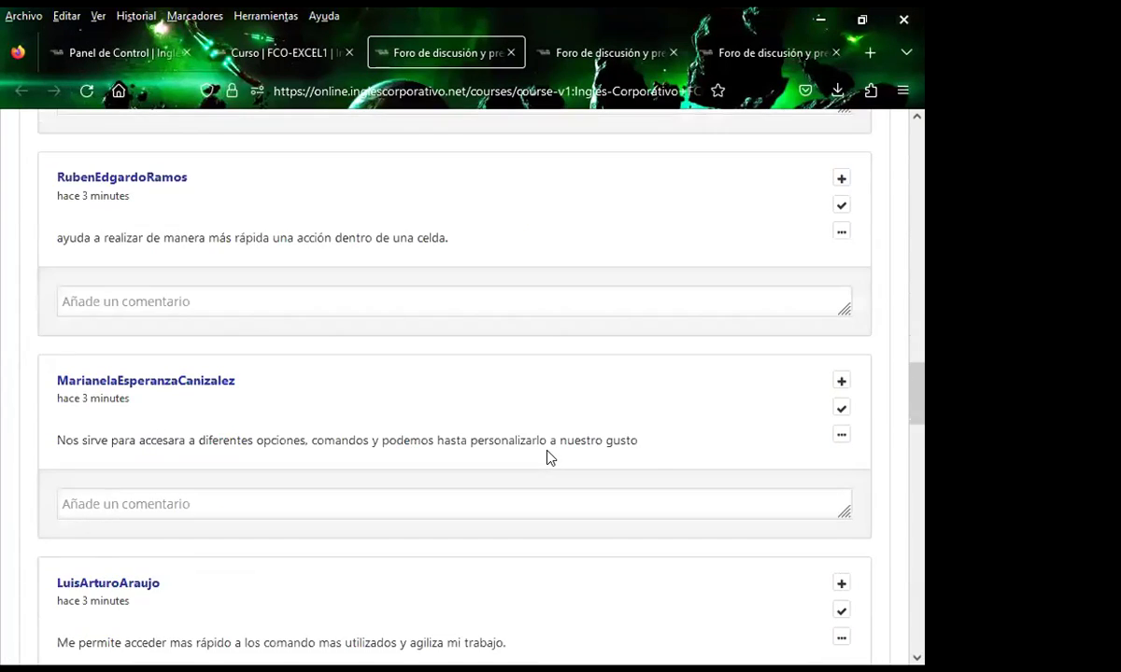
scroll(549, 457, down, 1)
scroll(542, 455, down, 1)
scroll(561, 450, down, 1)
scroll(560, 450, down, 1)
scroll(565, 453, down, 2)
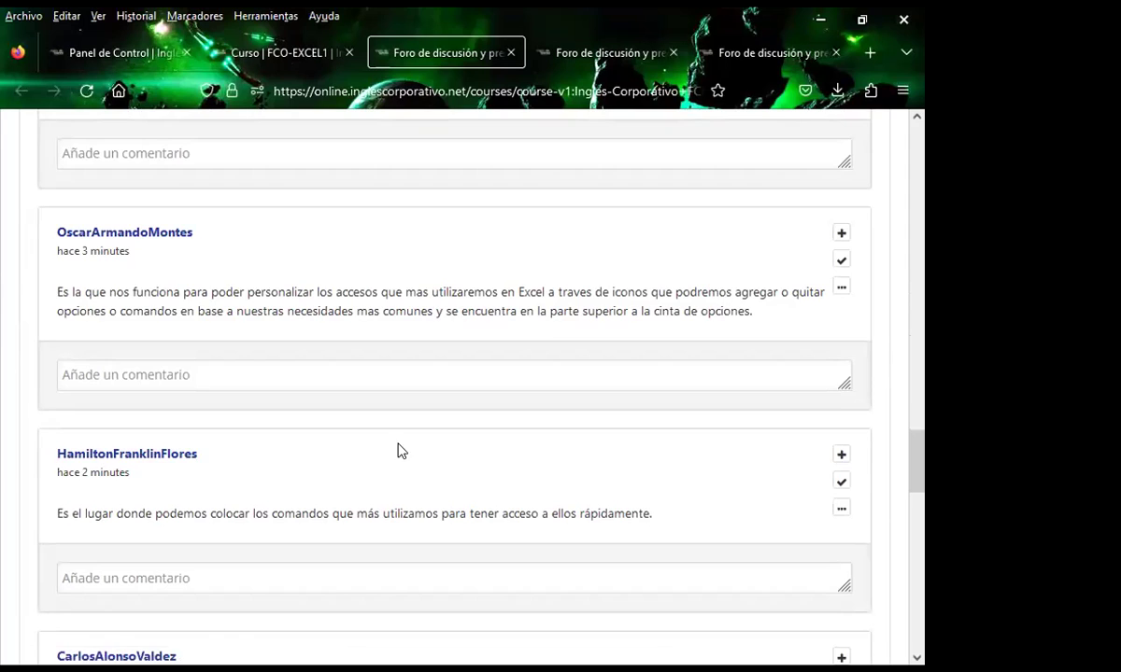
scroll(585, 465, down, 2)
scroll(560, 514, down, 1)
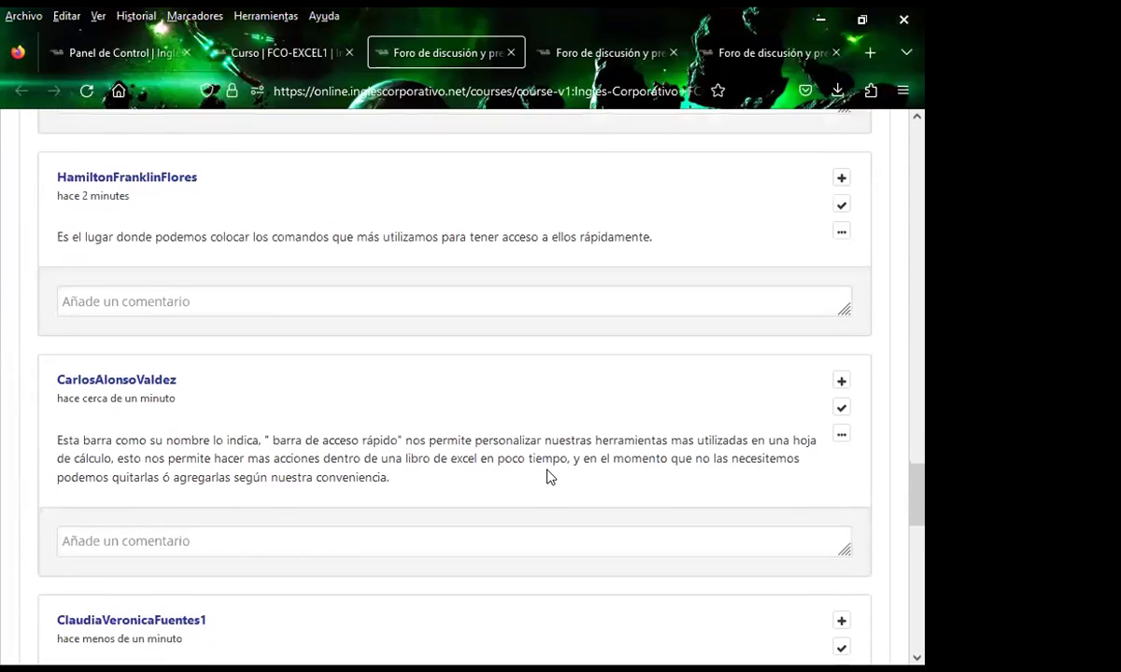
scroll(549, 476, down, 1)
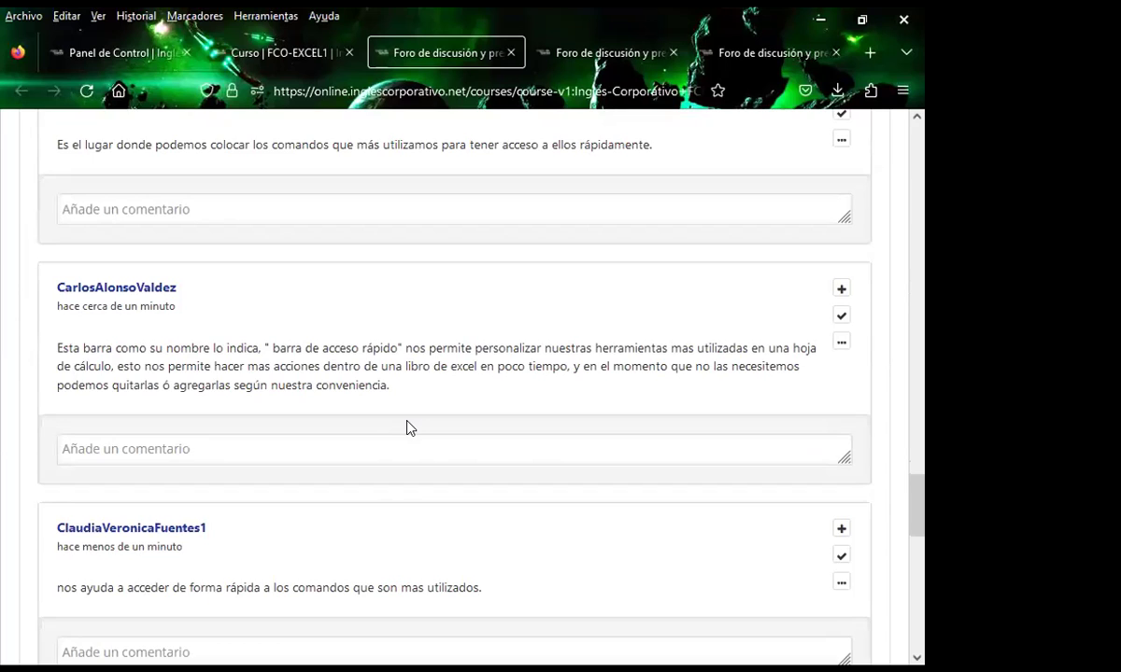
Type 'Saludos Cordiales.' and, on a new line, 'Excelente Respuesta.' as a comment on the barra de acceso rápido answer.
scroll(408, 428, up, 1)
click(110, 542)
text(S)
key(BackSpace)
text(Saludos Cordiales.)
key(Return)
key(Return)
text(Excelente Respuesta.)
Post the 'Saludos Cordiales. Excelente Respuesta.' comment and check that it appears.
scroll(140, 563, down, 3)
click(85, 523)
scroll(12, 448, up, 4)
scroll(9, 446, up, 3)
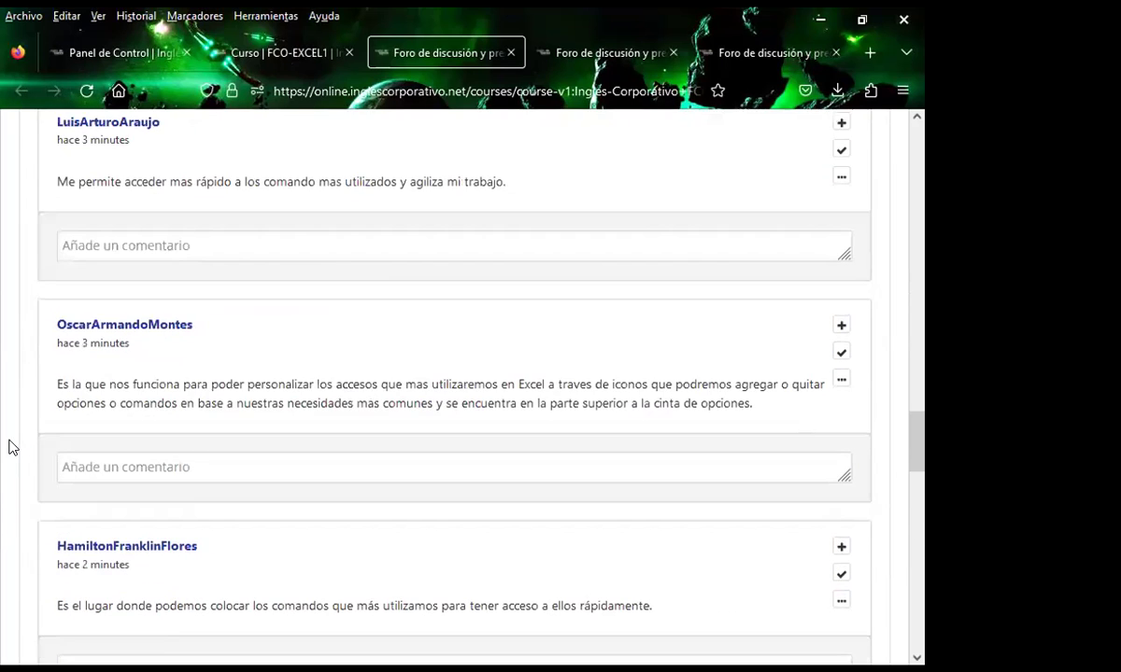
scroll(2, 526, down, 1)
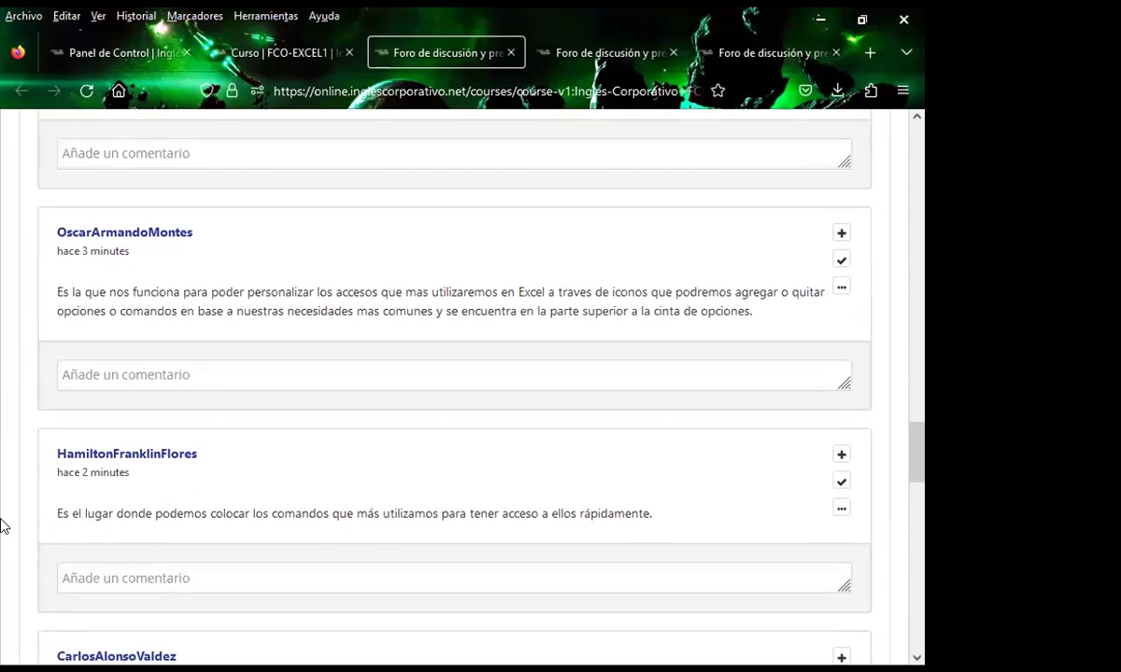
scroll(6, 513, up, 1)
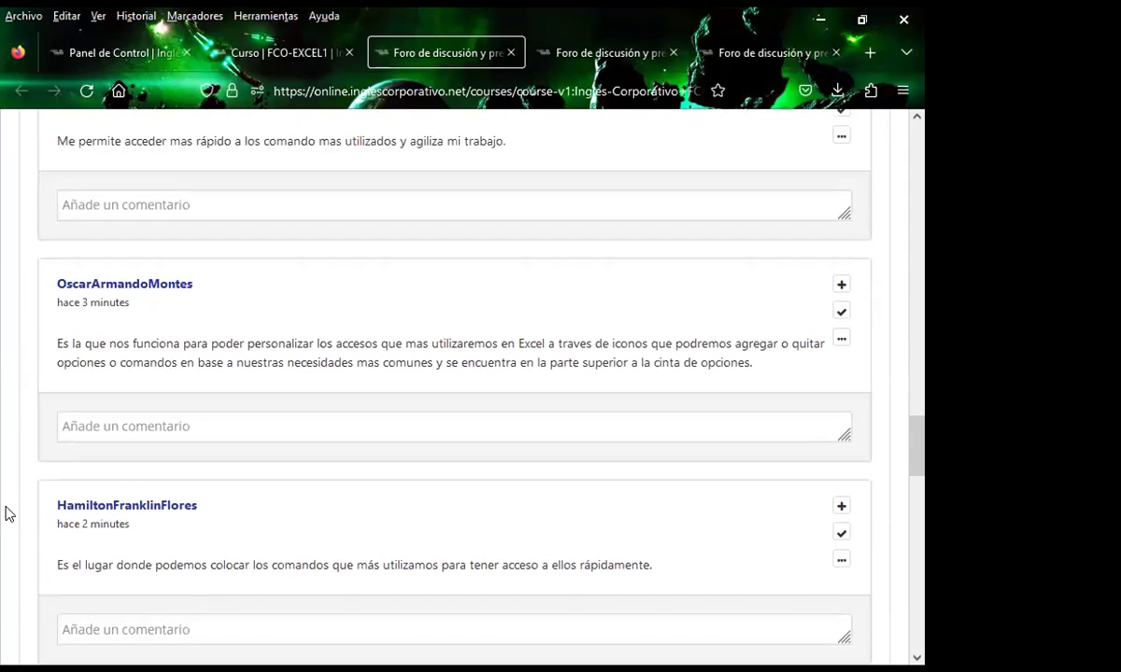
scroll(9, 513, up, 2)
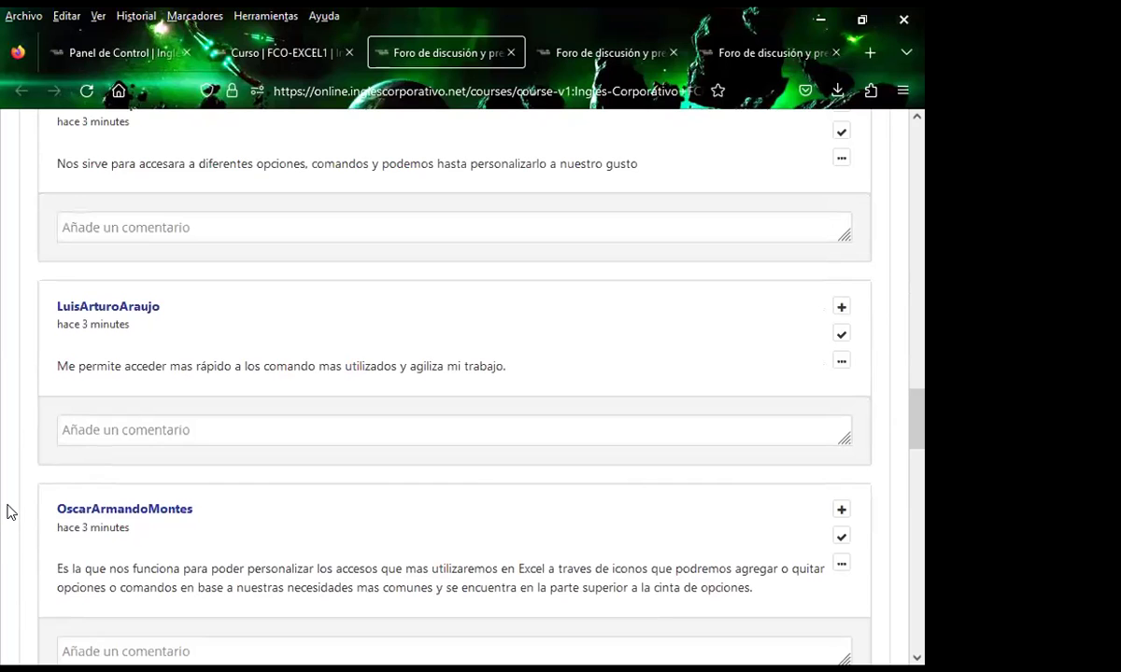
Scroll up and down through the thread to review all the student replies.
scroll(9, 513, up, 4)
scroll(9, 511, up, 3)
scroll(9, 512, up, 2)
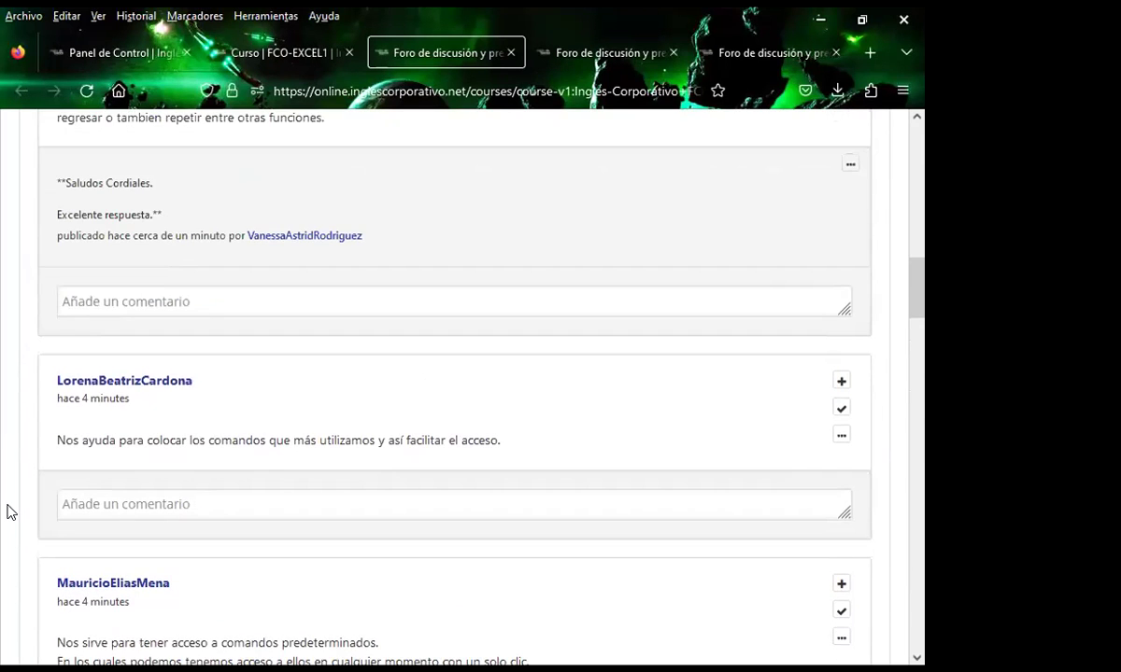
scroll(9, 512, up, 1)
scroll(8, 511, up, 2)
scroll(8, 511, up, 1)
scroll(40, 559, down, 5)
scroll(40, 559, down, 5)
scroll(40, 558, down, 4)
scroll(40, 559, down, 2)
scroll(40, 561, down, 3)
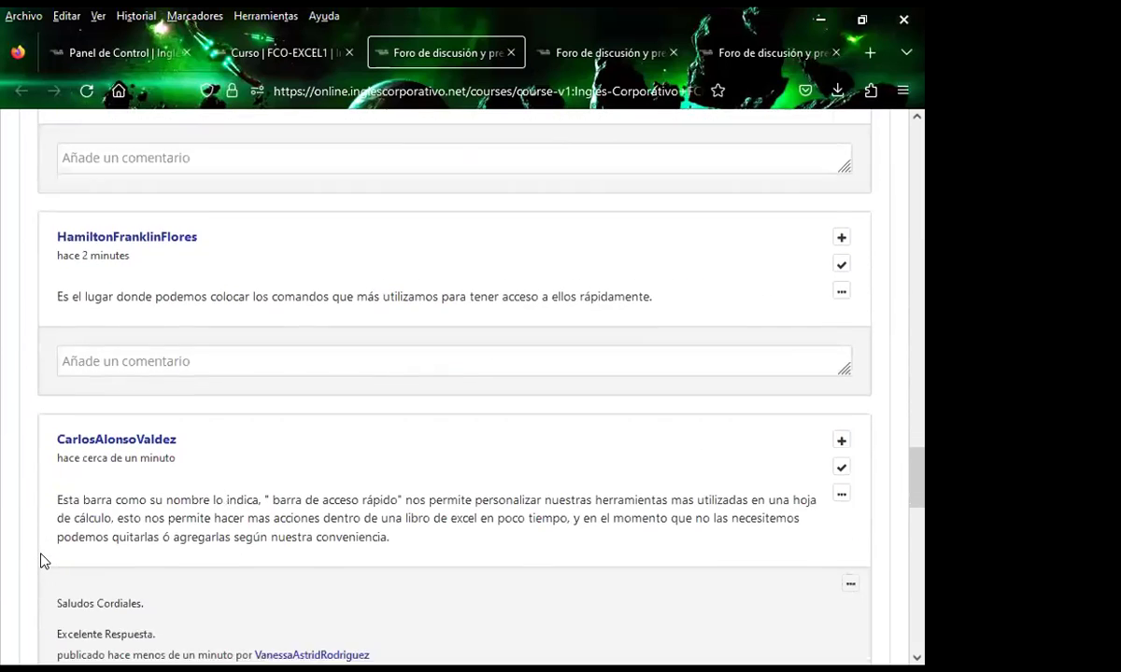
scroll(41, 560, down, 3)
scroll(40, 560, down, 1)
scroll(41, 561, down, 4)
scroll(40, 560, down, 2)
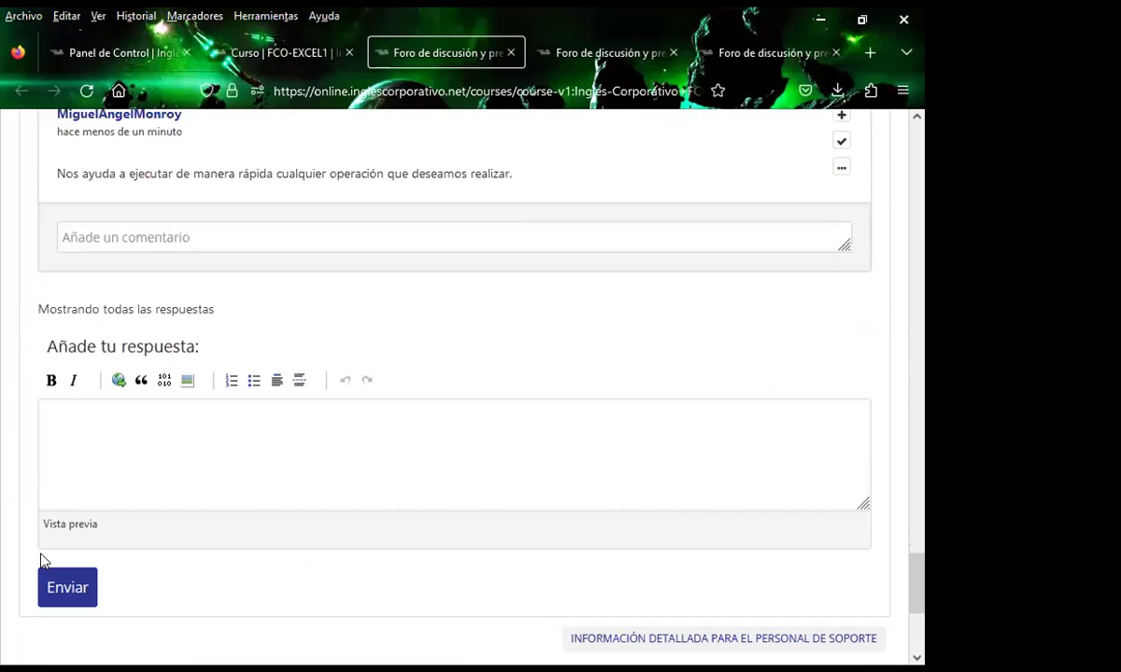
scroll(912, 492, up, 5)
scroll(912, 492, up, 10)
scroll(912, 492, up, 5)
scroll(913, 493, up, 5)
scroll(912, 492, up, 5)
scroll(912, 492, up, 2)
scroll(663, 569, up, 3)
scroll(483, 523, down, 1)
scroll(5, 530, down, 3)
scroll(3, 523, down, 4)
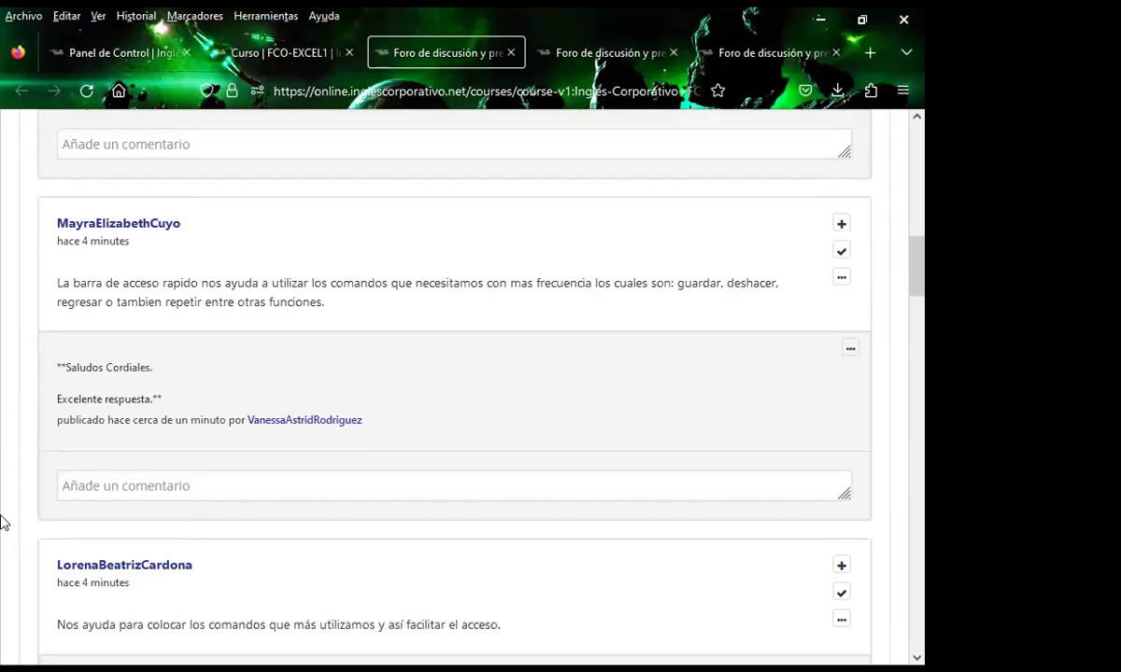
scroll(3, 523, down, 3)
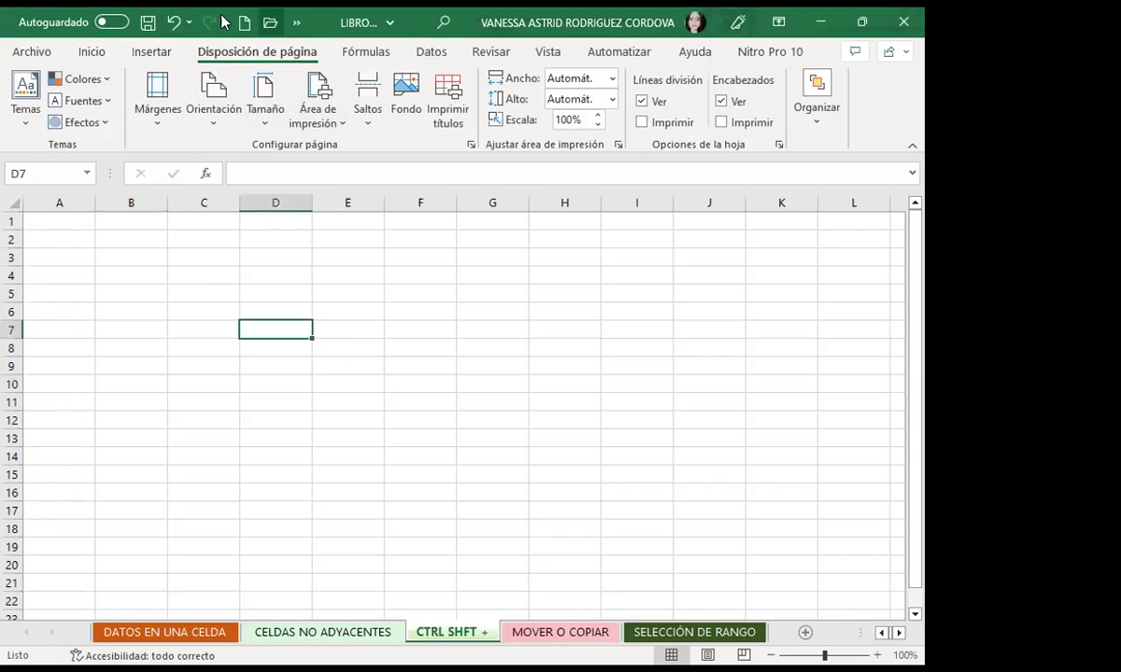
Expand the toolbar overflow and look through the Quick Access Toolbar customization list.
click(297, 22)
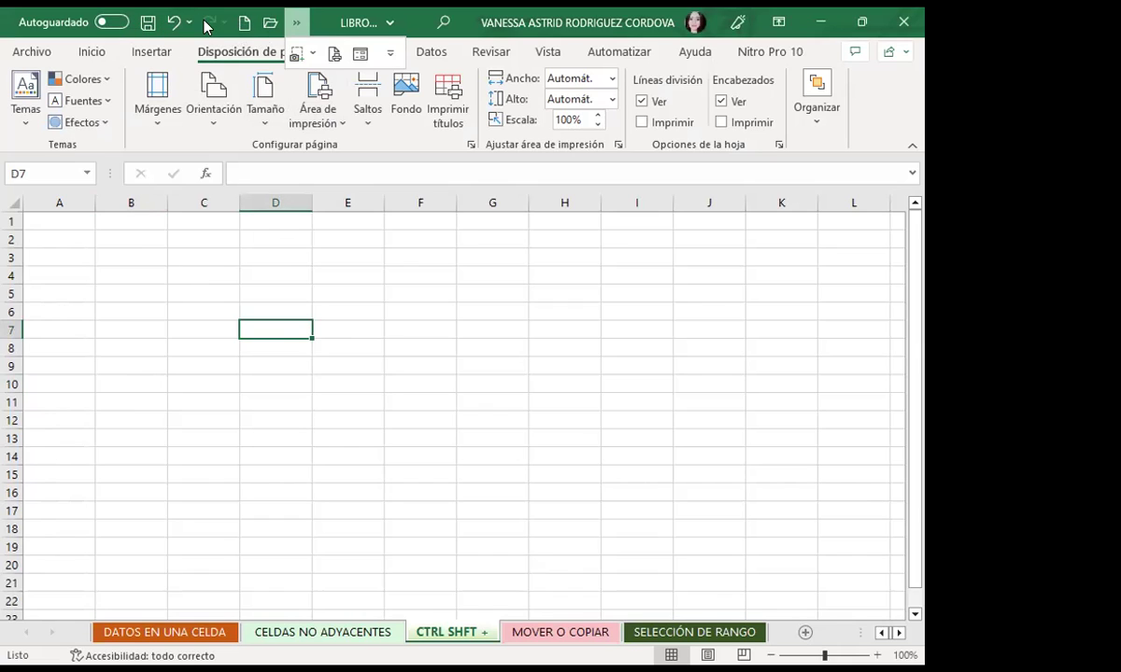
click(296, 28)
click(297, 26)
click(390, 54)
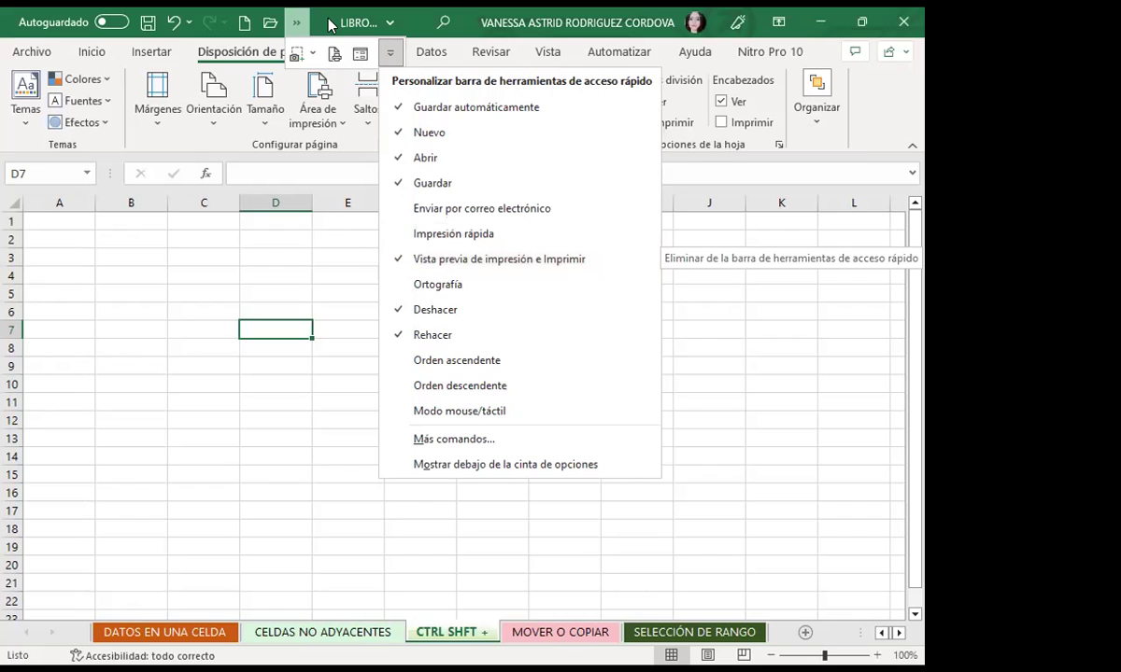
click(295, 22)
click(295, 21)
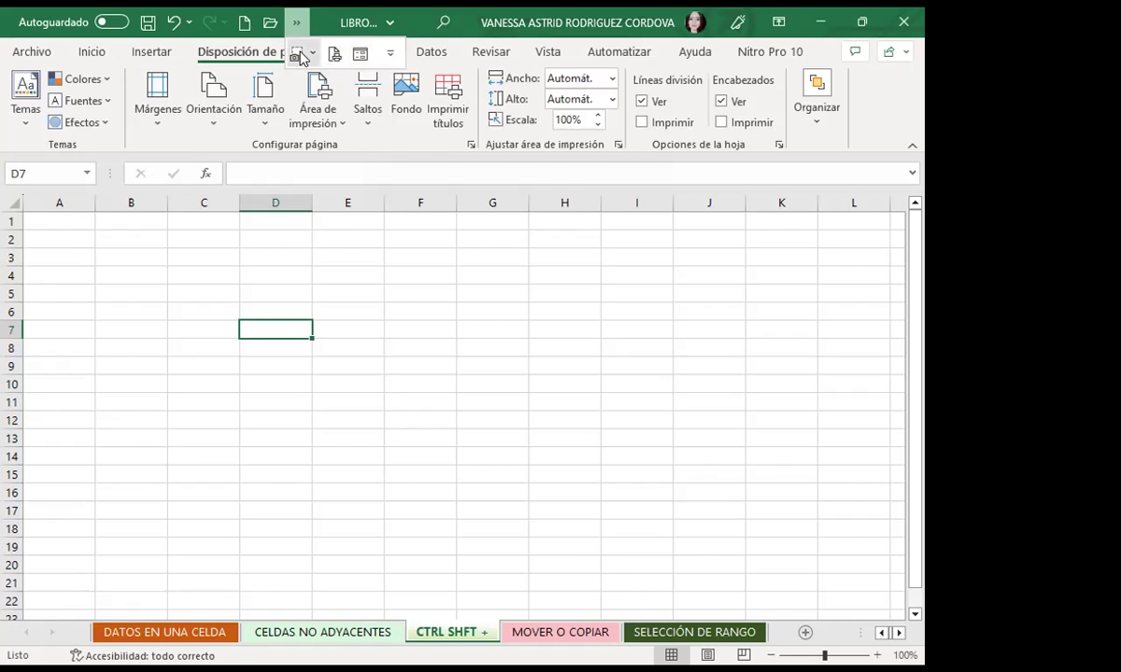
Remove the first overflowed command from the quick access toolbar and recheck the overflow.
right_click(300, 57)
click(359, 69)
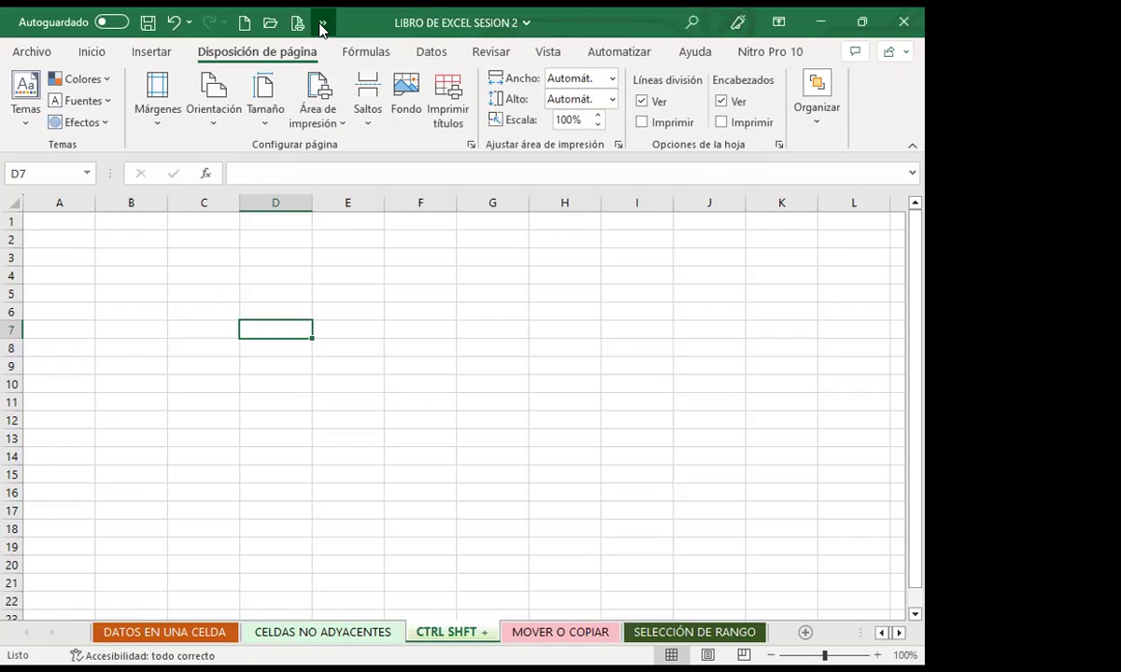
click(322, 25)
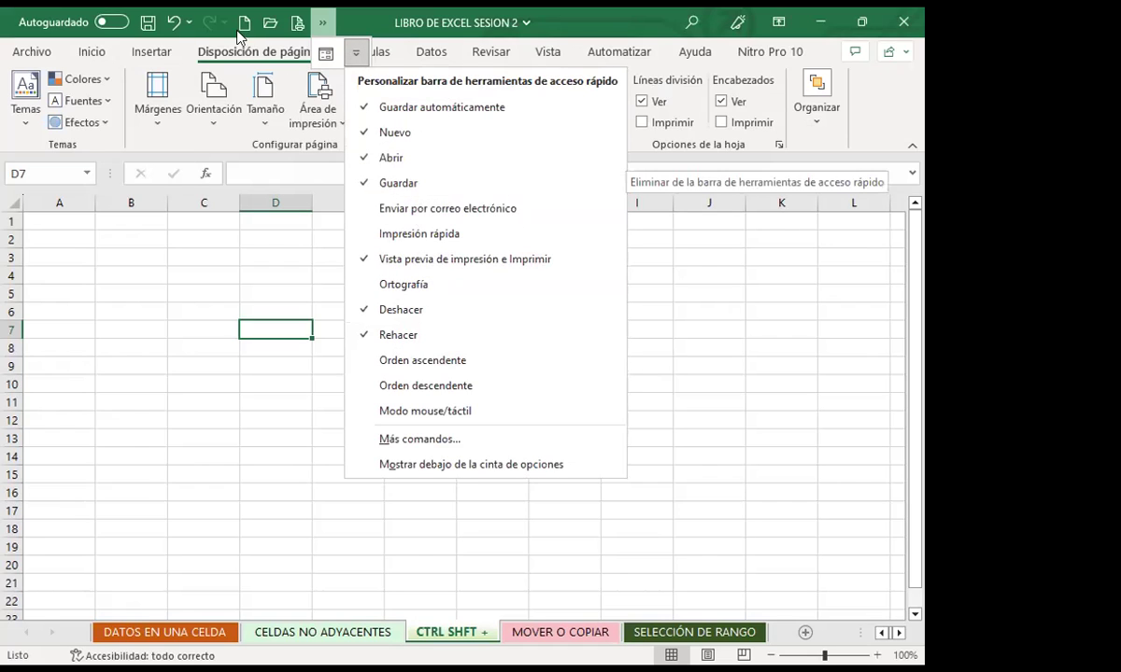
In the Quick Access Toolbar options, set 'Comandos disponibles en' to Todos los comandos, then cancel.
click(399, 441)
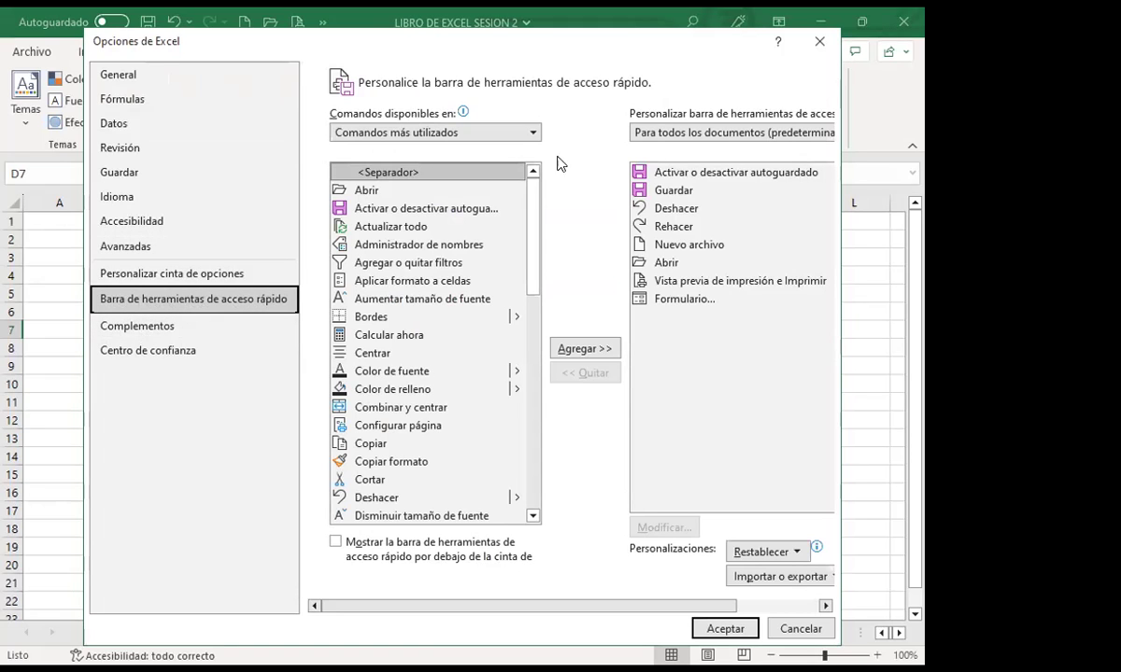
click(534, 134)
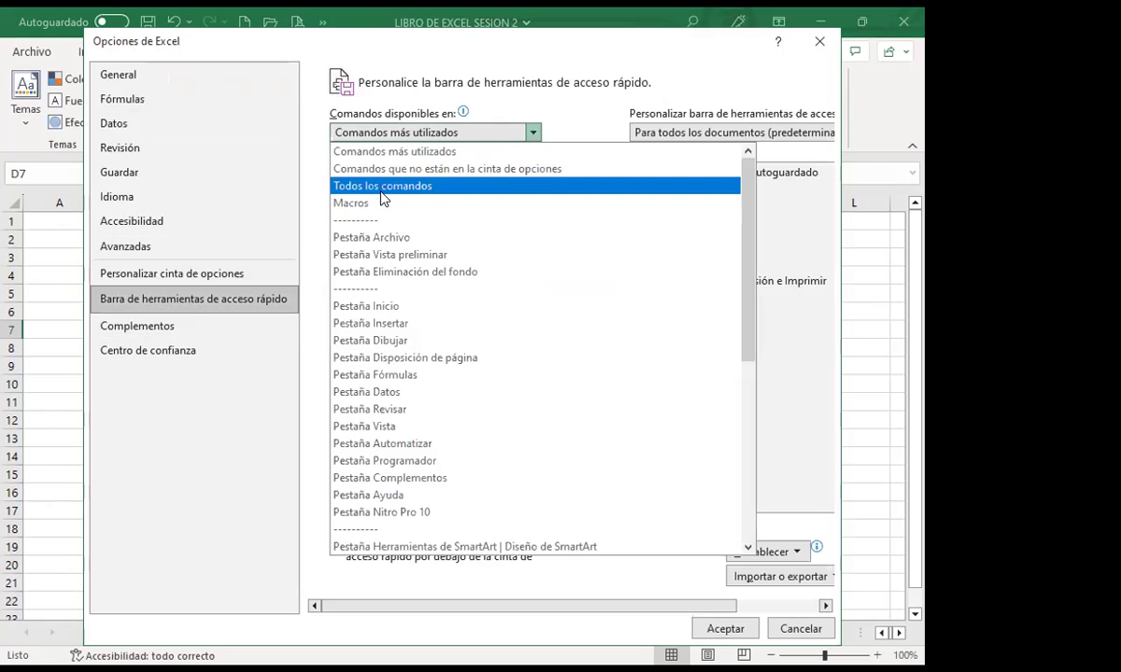
key(Escape)
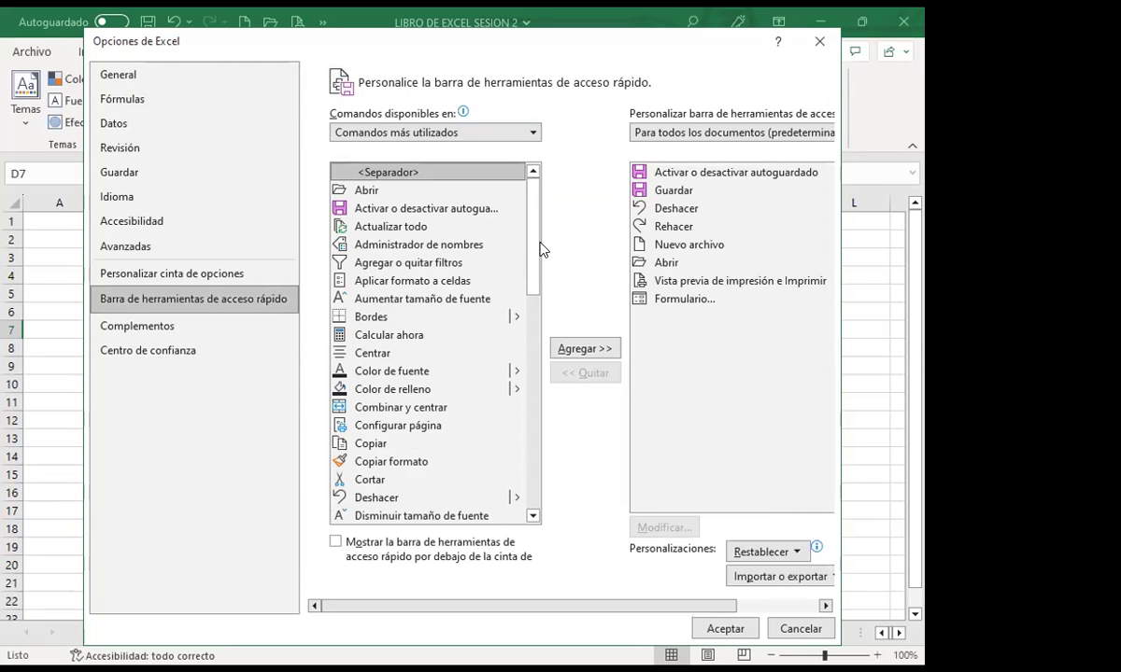
key(Down)
key(Down)
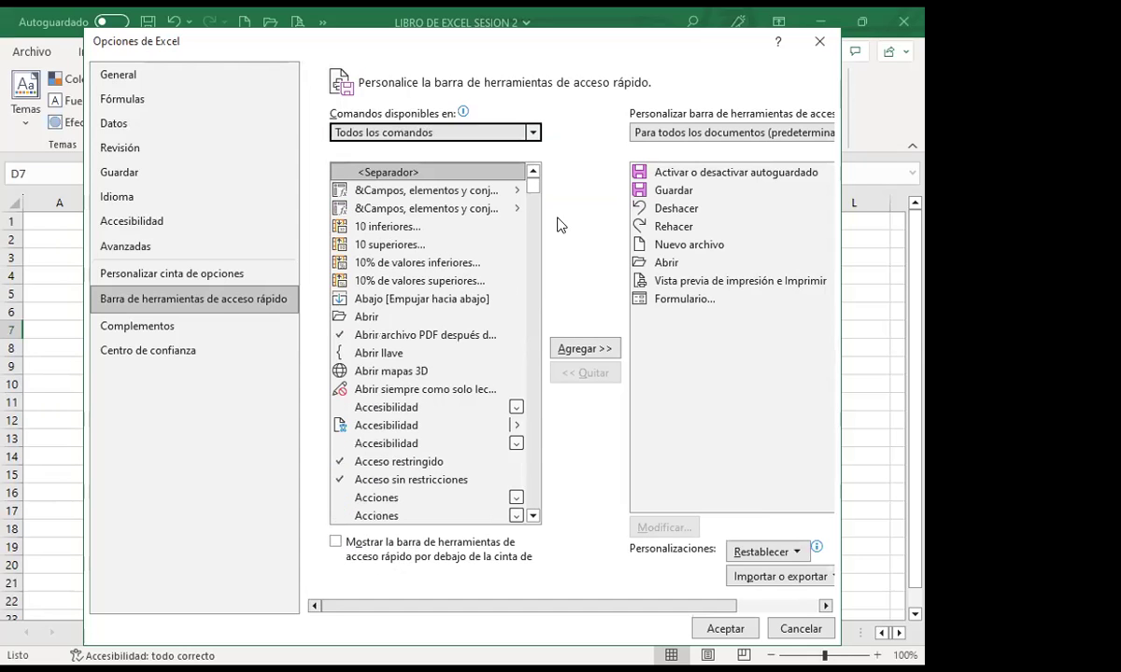
mouse_move(532, 191)
mouse_down()
mouse_move(536, 463)
mouse_move(558, 172)
mouse_up()
click(425, 227)
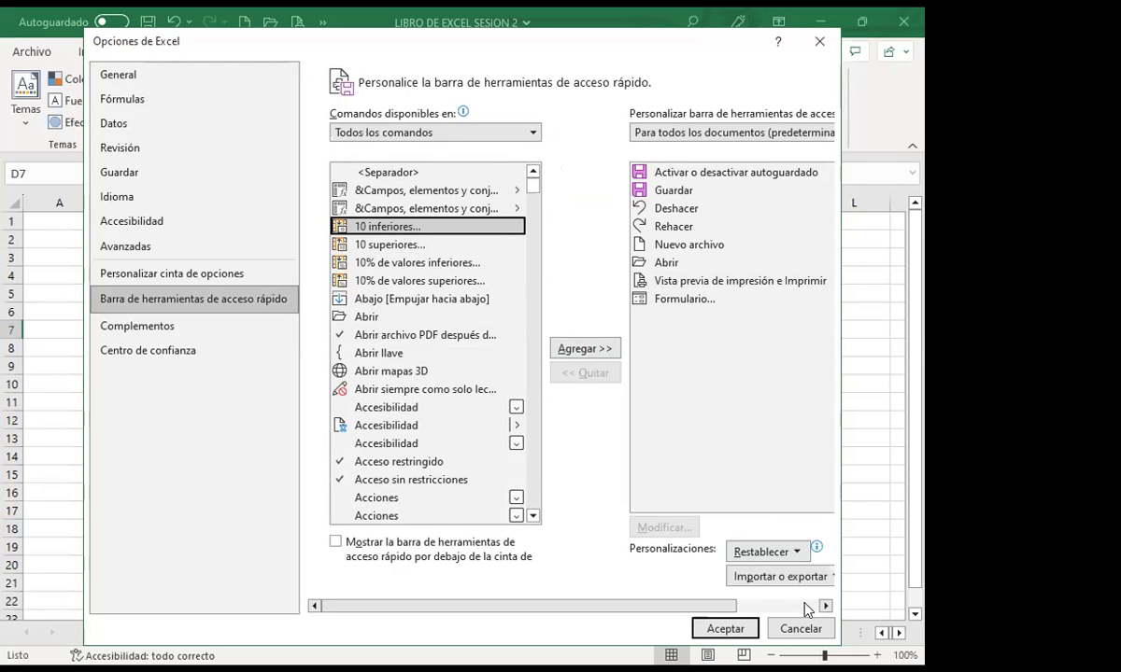
click(800, 628)
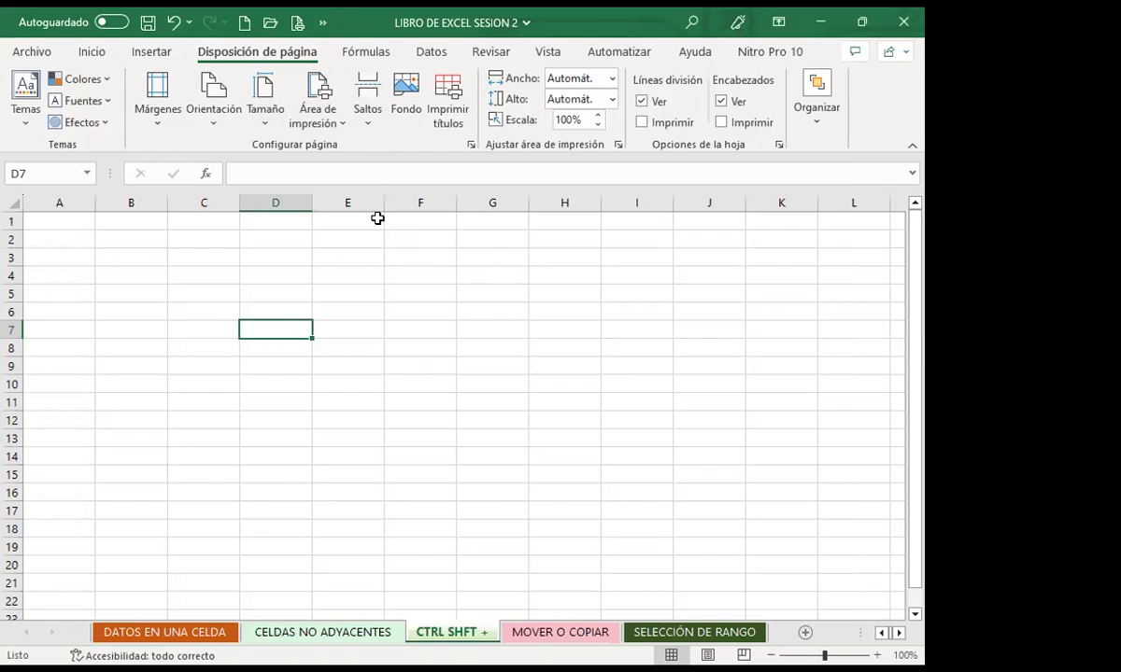
Reopen the Quick Access Toolbar options through Más comandos, review the command categories, and close without changes.
click(321, 25)
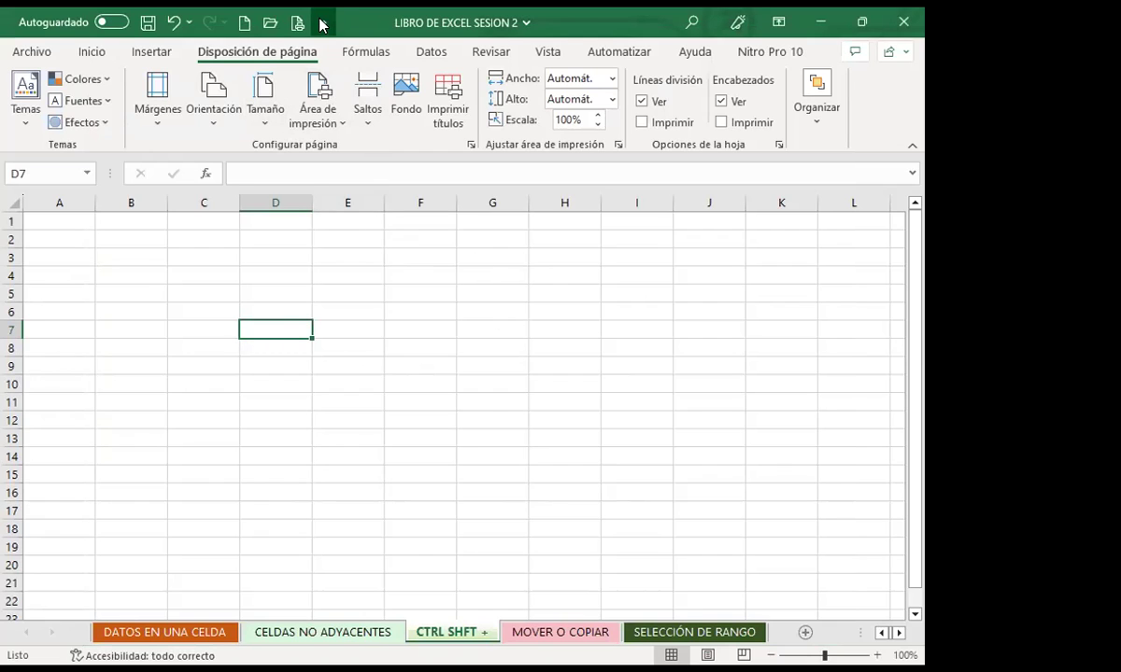
click(356, 53)
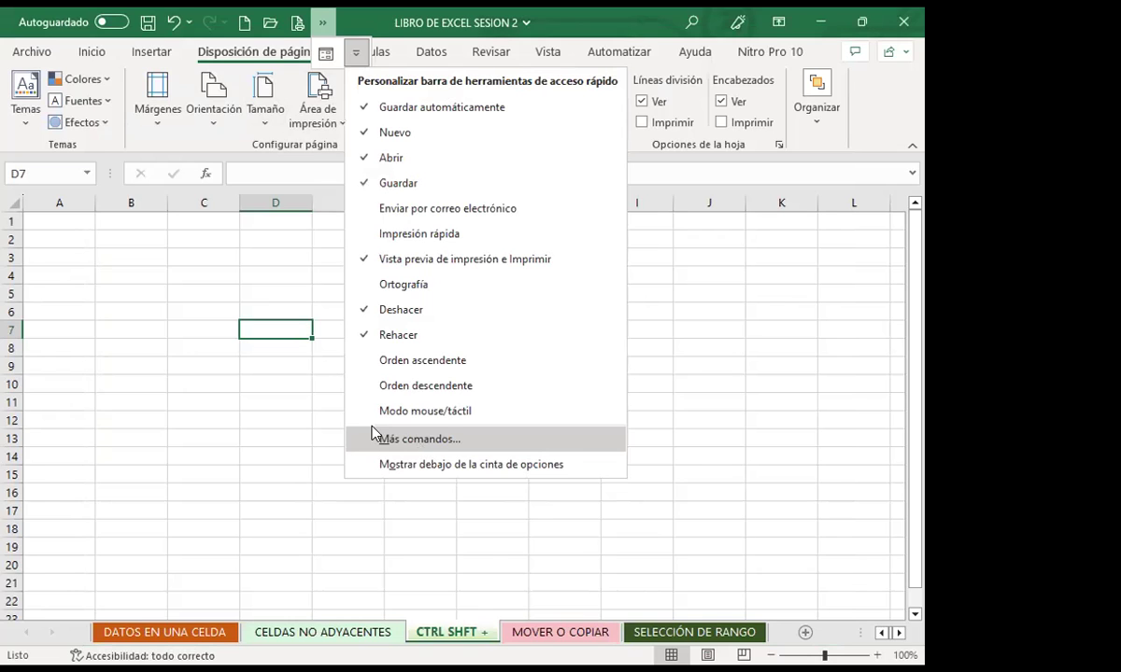
click(392, 437)
scroll(413, 373, down, 1)
scroll(425, 411, down, 5)
scroll(427, 308, up, 4)
scroll(425, 308, up, 2)
click(534, 133)
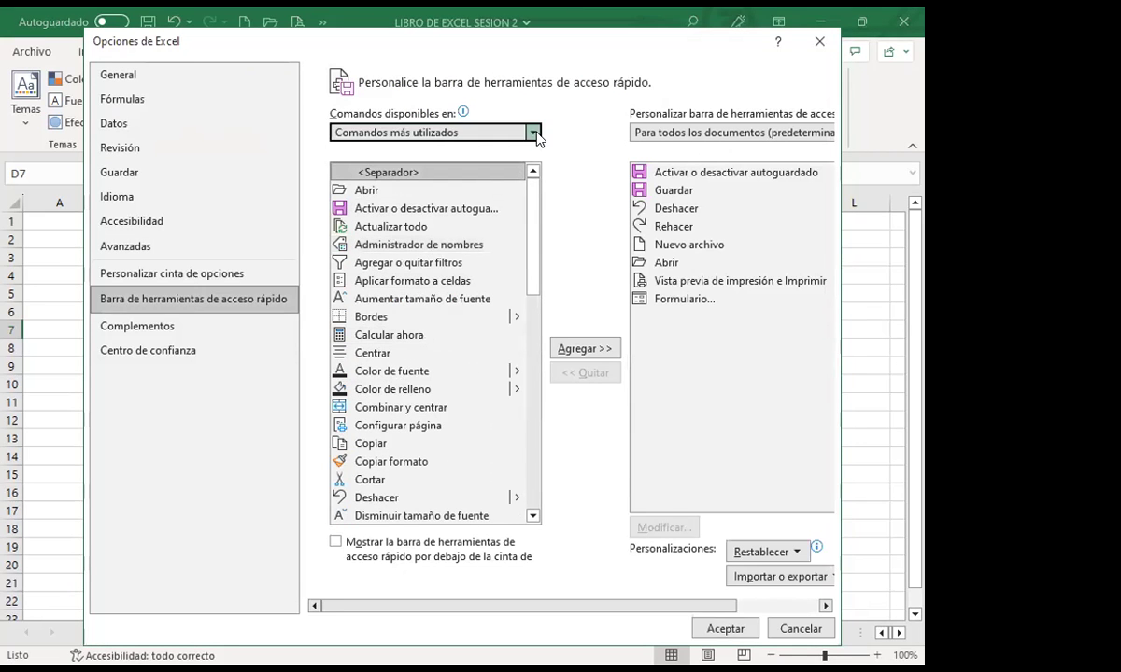
click(535, 134)
click(390, 189)
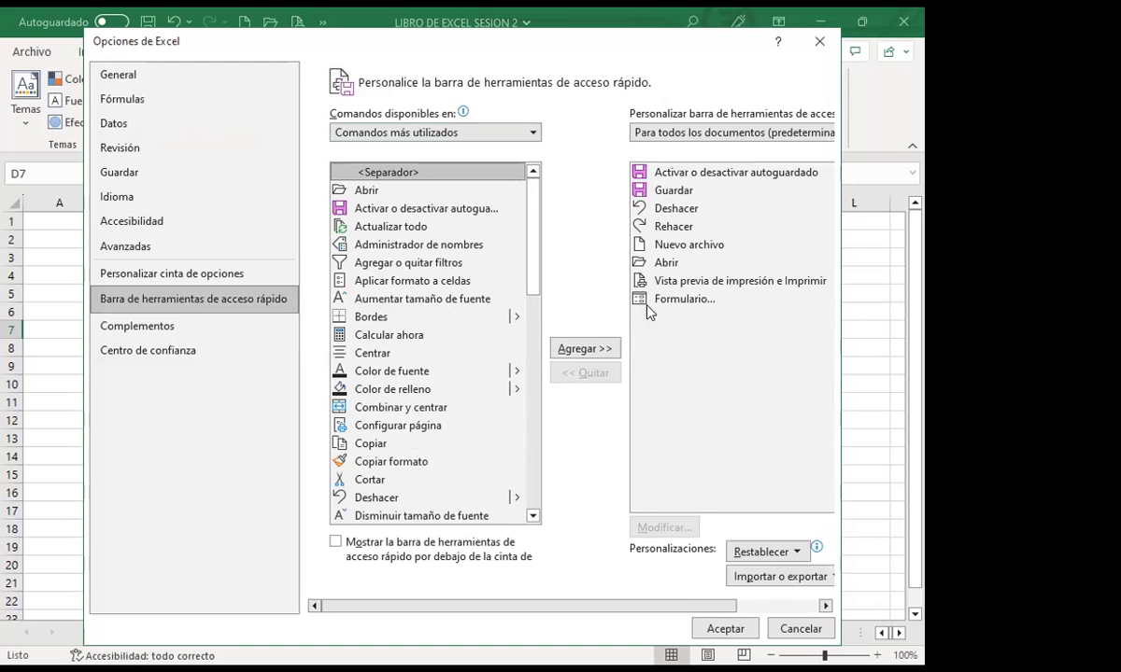
click(820, 43)
Add the Captura (screenshot) command from Insertar > Ilustraciones to the quick access toolbar.
click(146, 54)
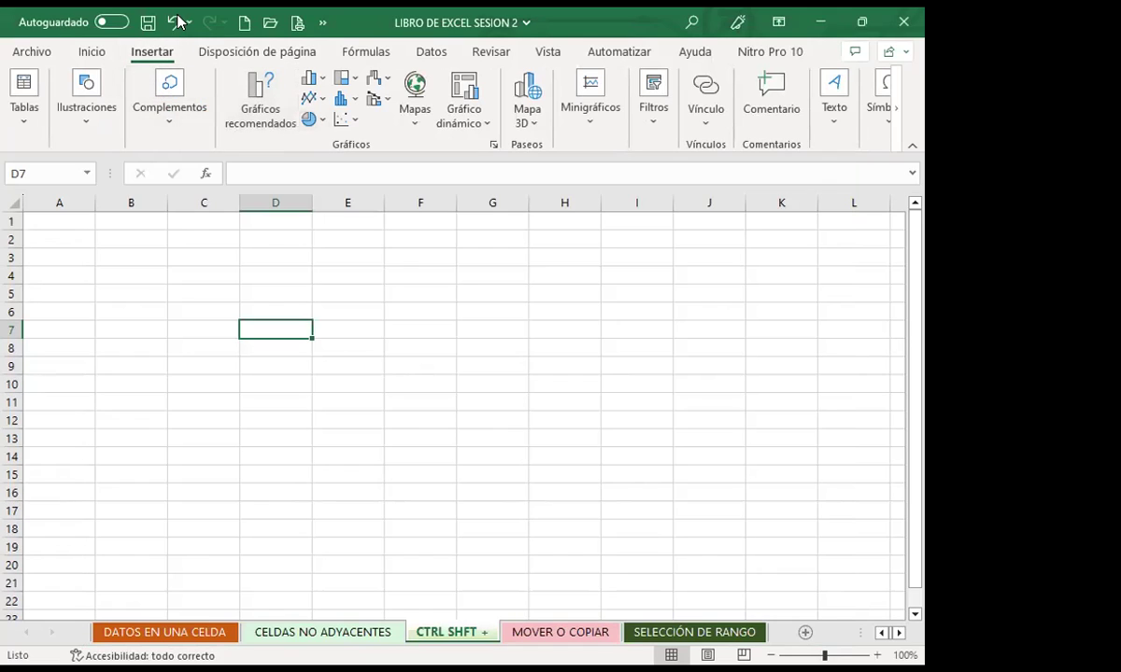
click(89, 126)
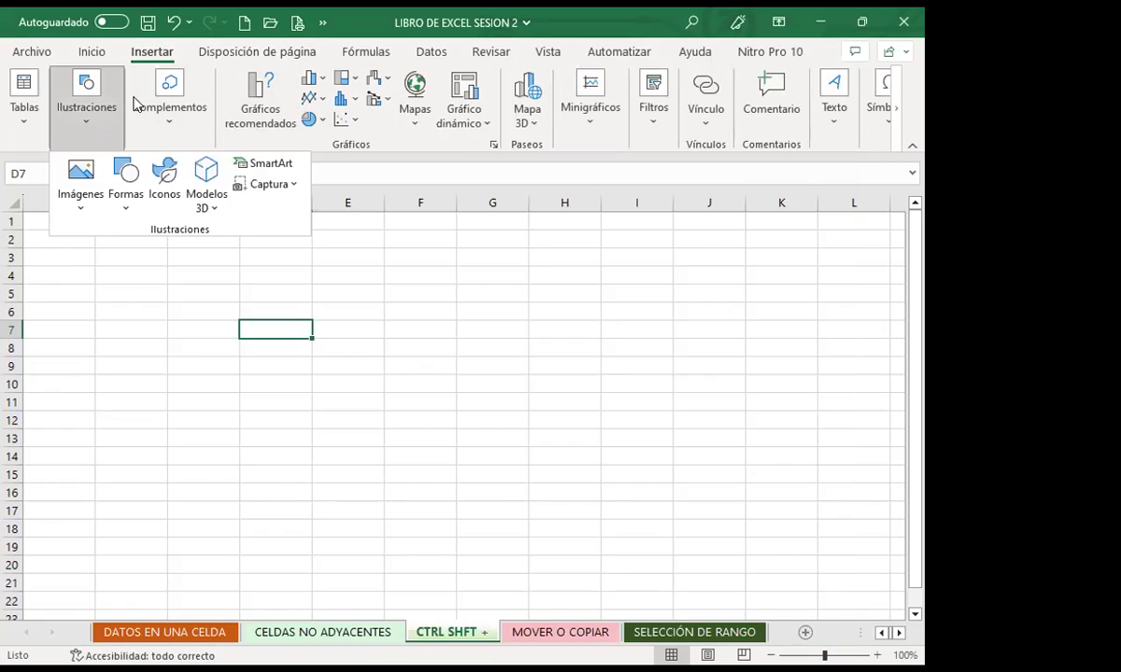
click(157, 56)
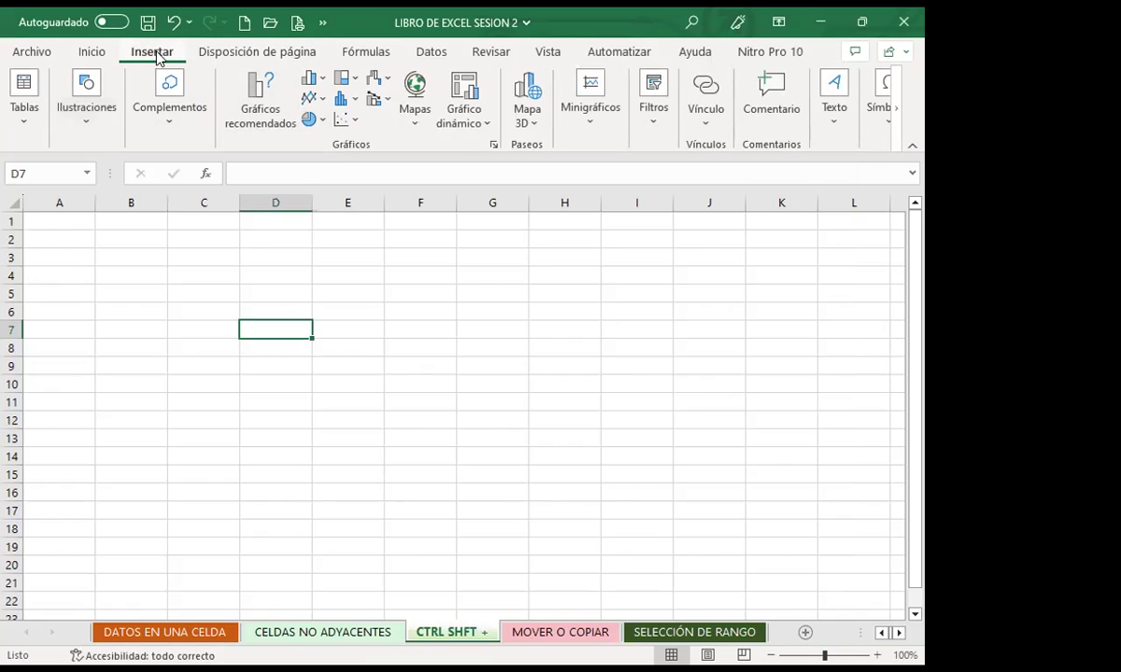
click(84, 126)
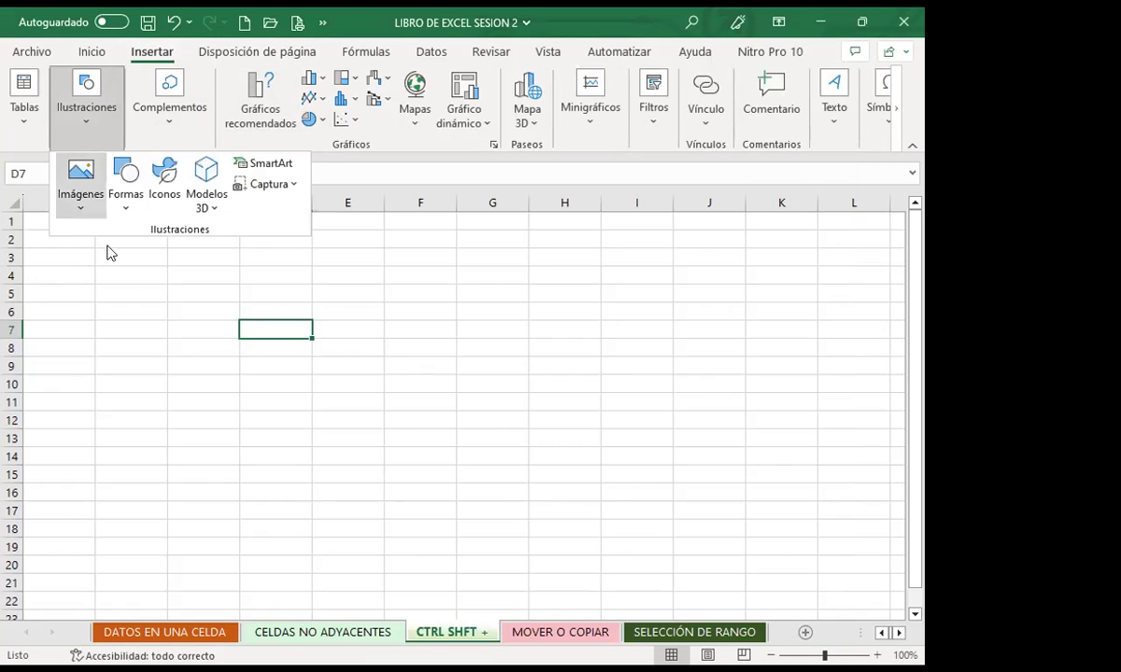
right_click(269, 187)
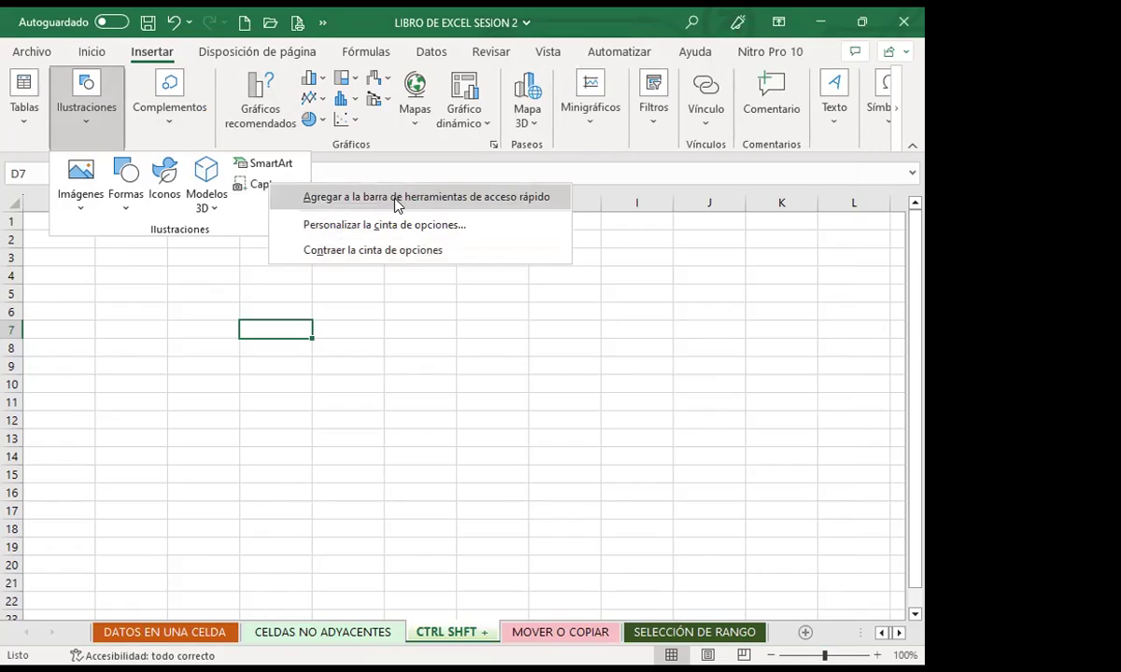
click(396, 199)
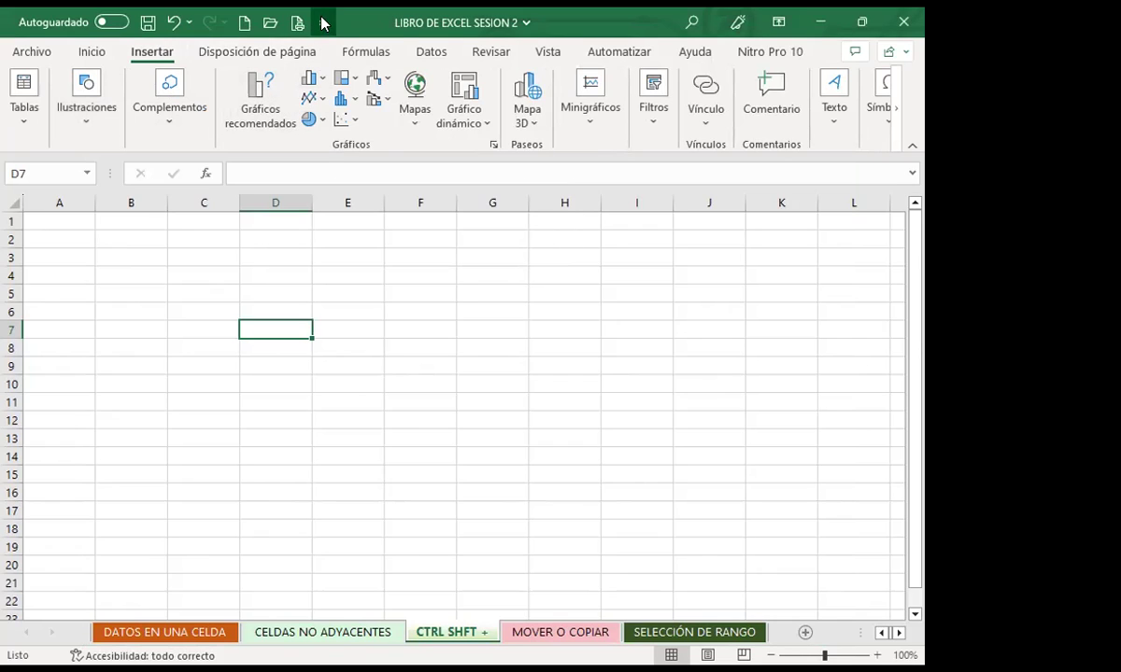
click(323, 26)
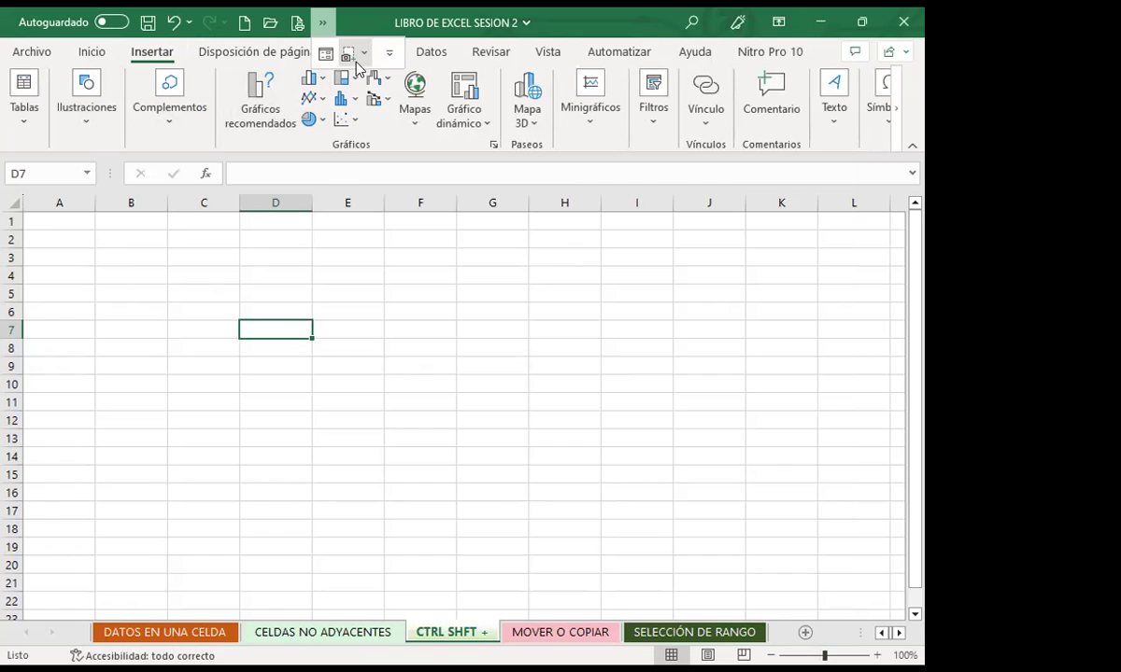
click(418, 270)
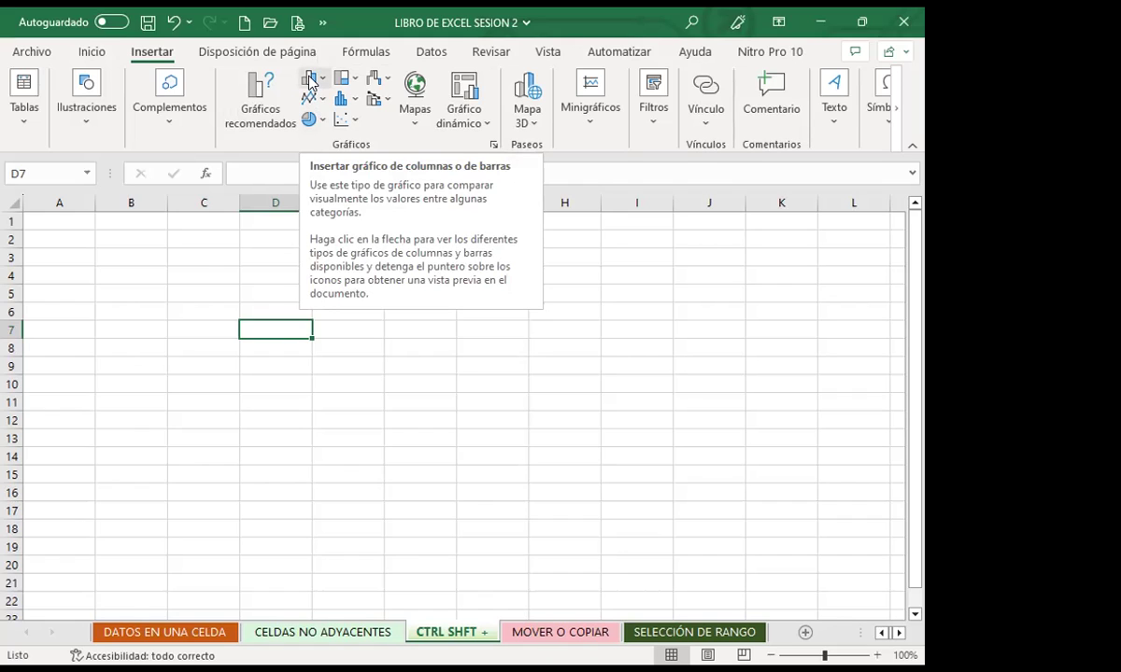
Add the column/bar chart command from Gráficos to the quick access toolbar and check its overflow.
right_click(311, 84)
key(Escape)
click(322, 23)
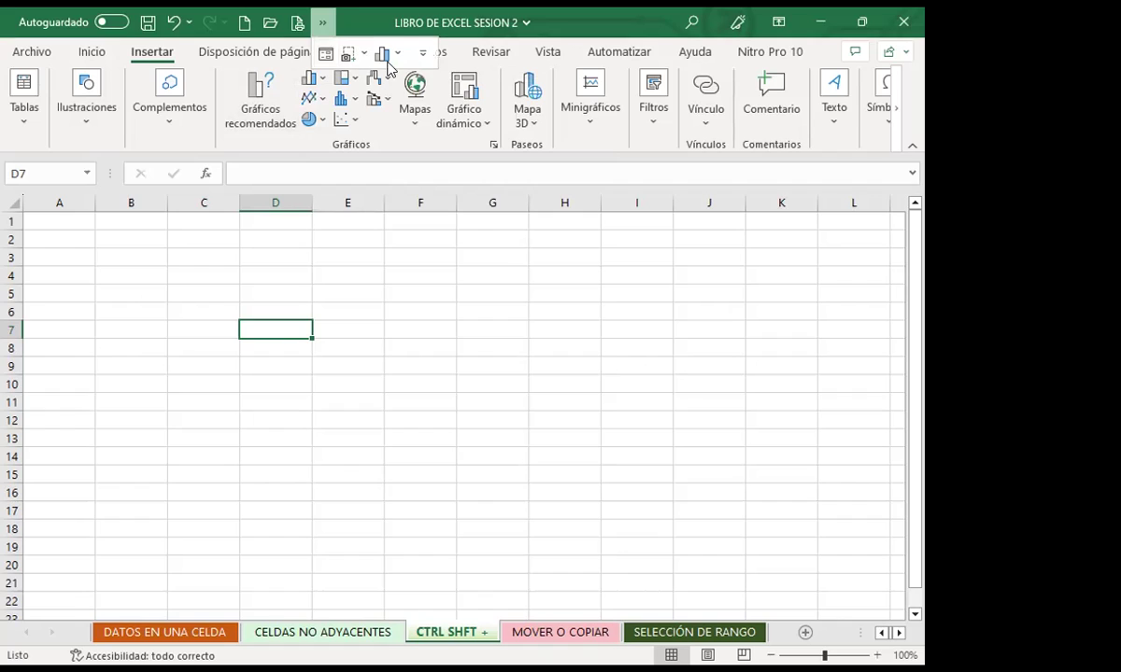
click(331, 212)
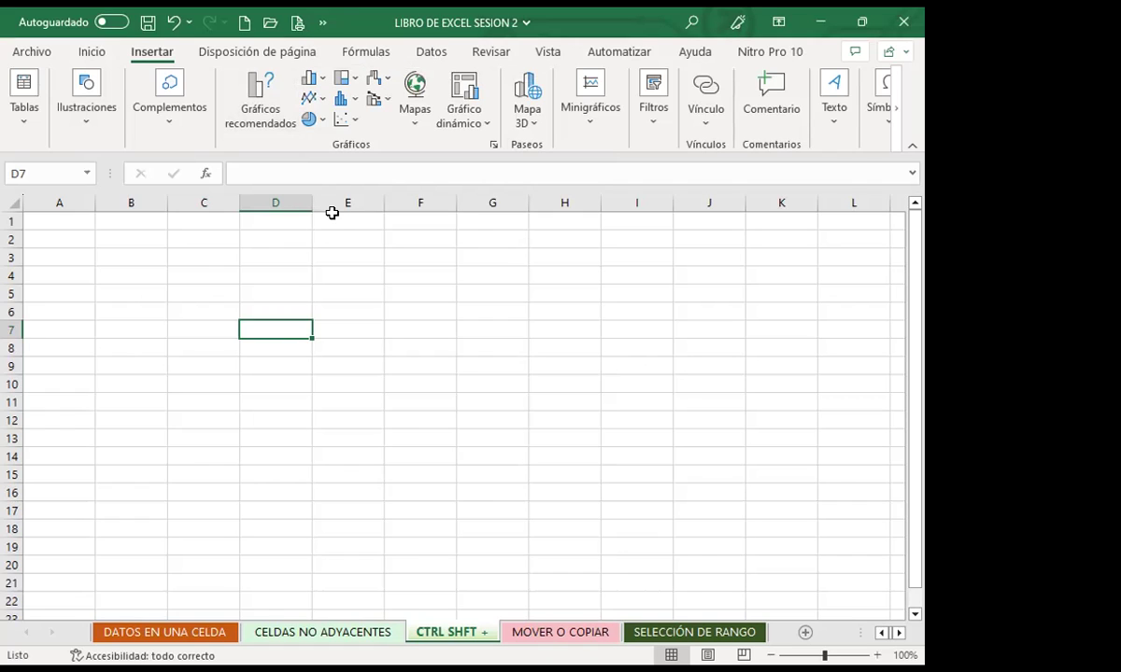
click(213, 52)
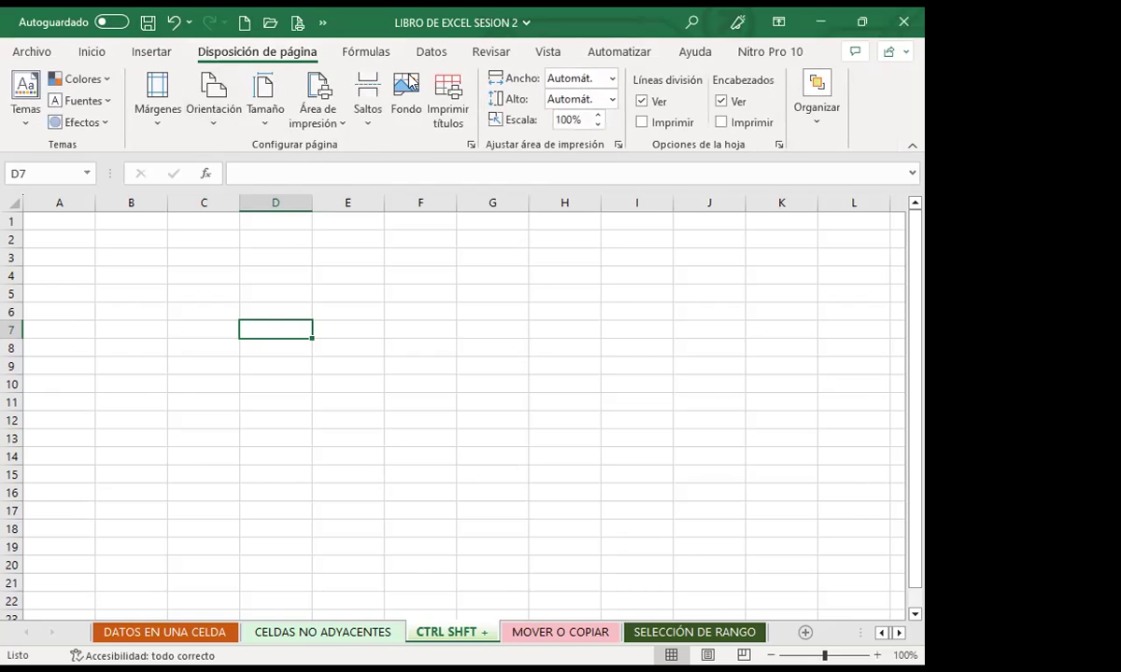
Add the Orientación command from Disposición de página to the quick access toolbar.
right_click(467, 105)
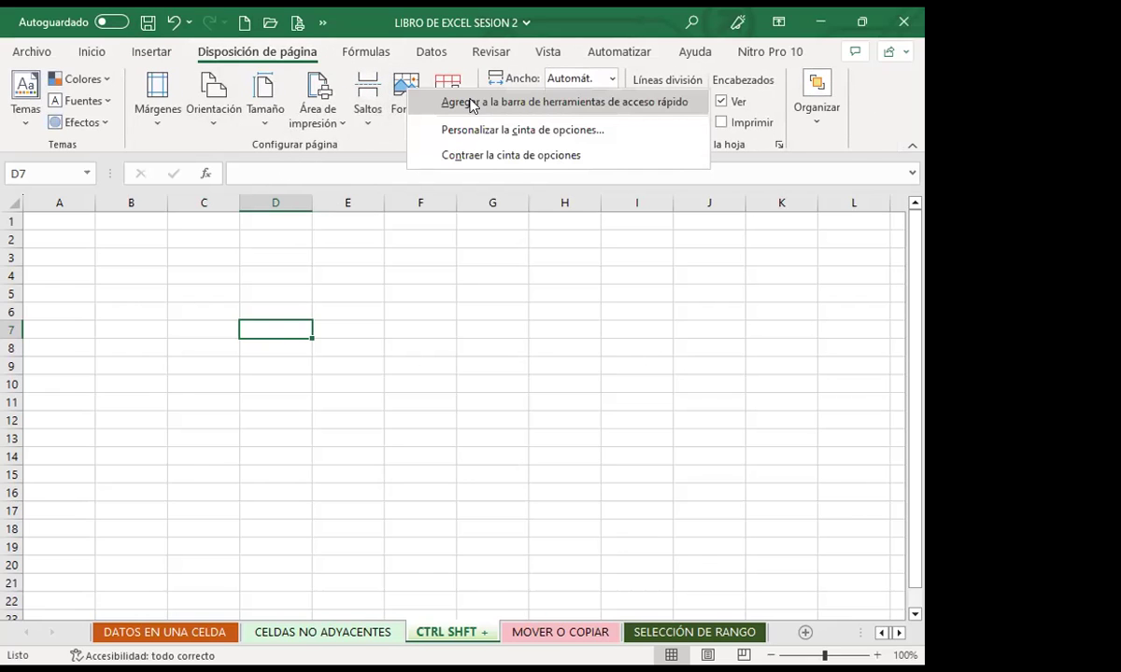
right_click(209, 97)
click(285, 108)
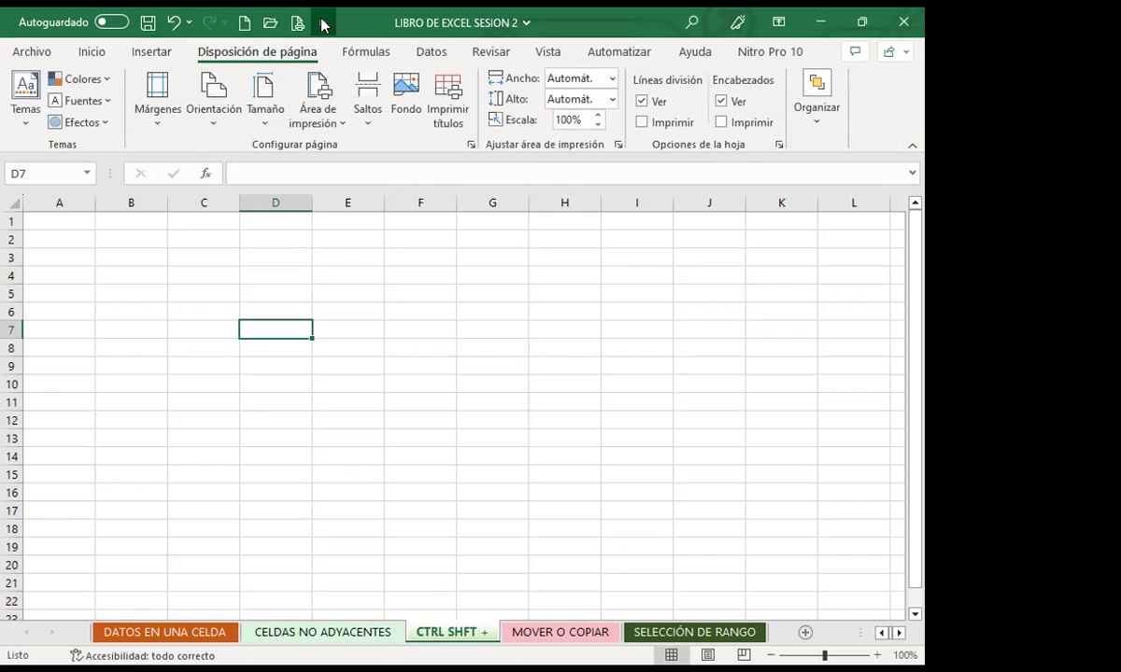
click(323, 22)
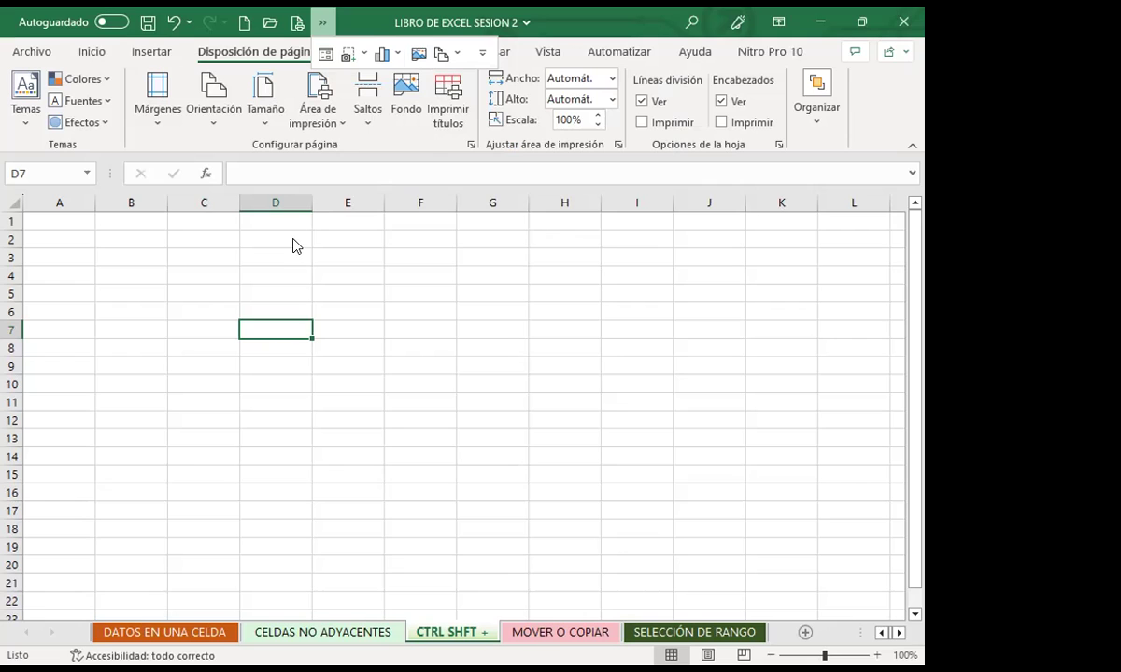
From the Inicio tab, browse the column chart gallery via the toolbar overflow without inserting a chart.
click(91, 52)
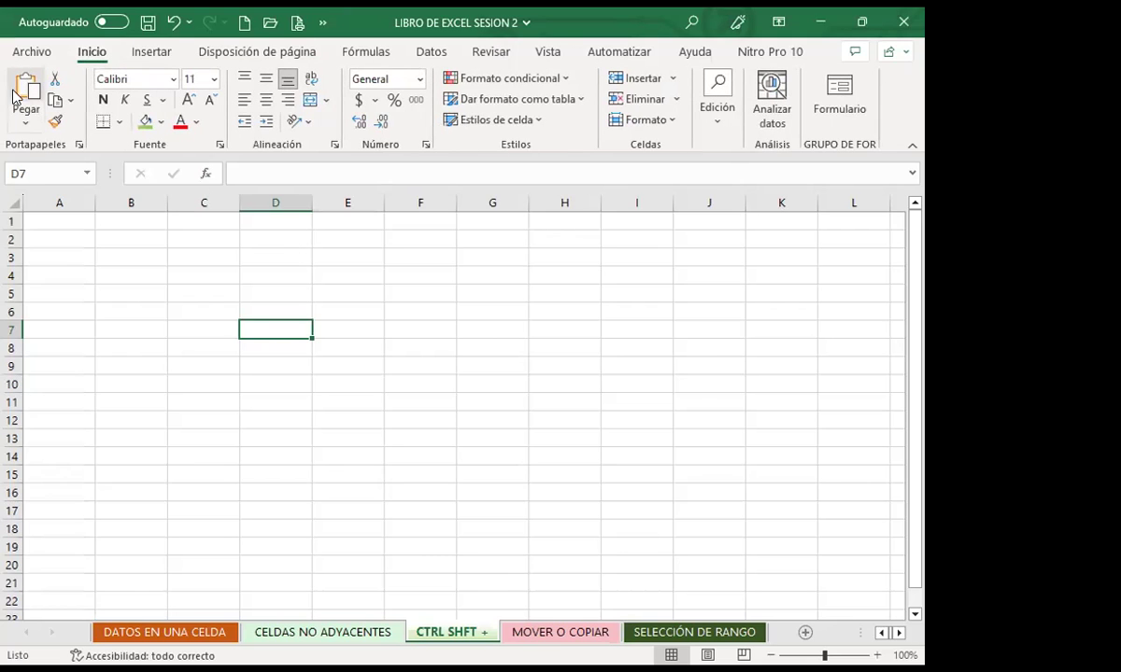
click(268, 51)
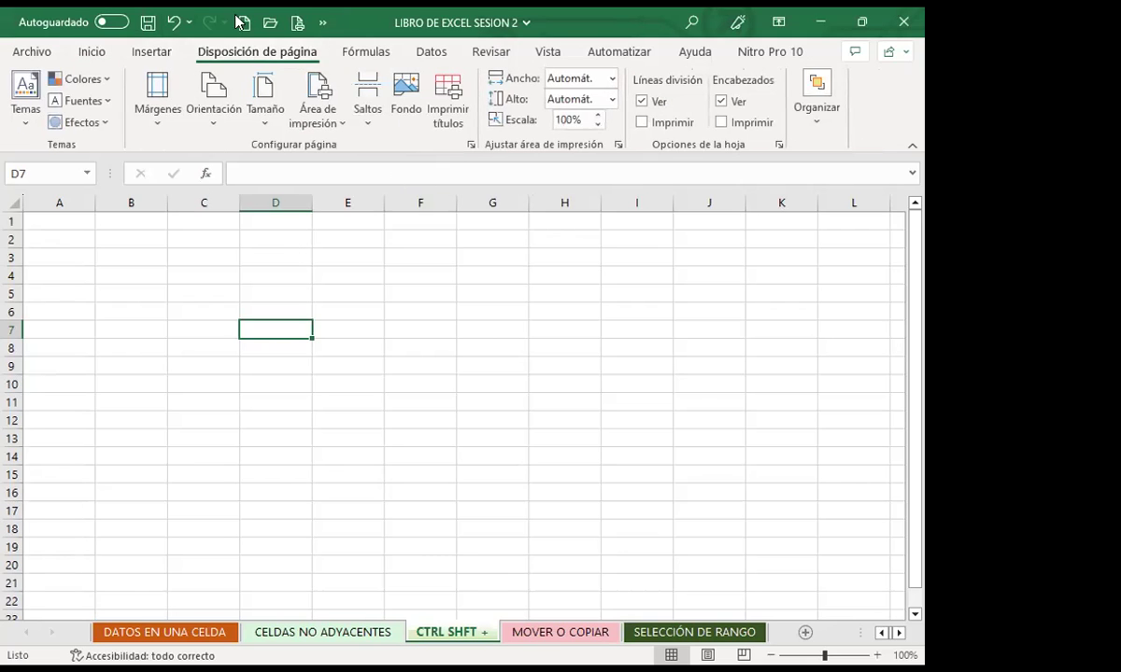
click(94, 52)
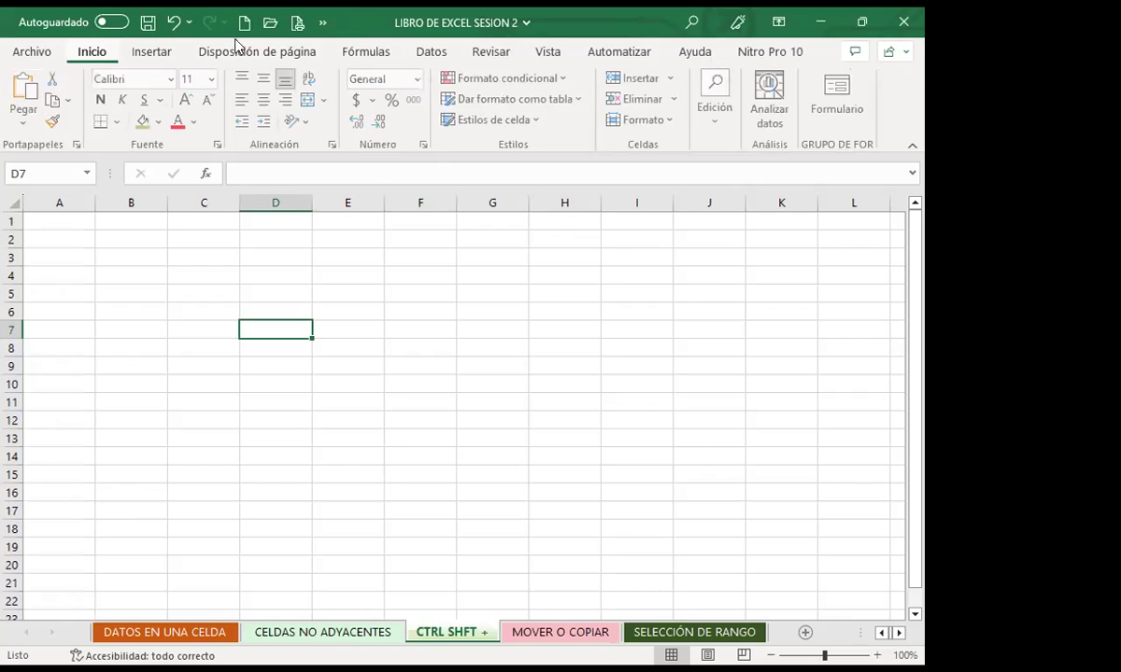
click(322, 24)
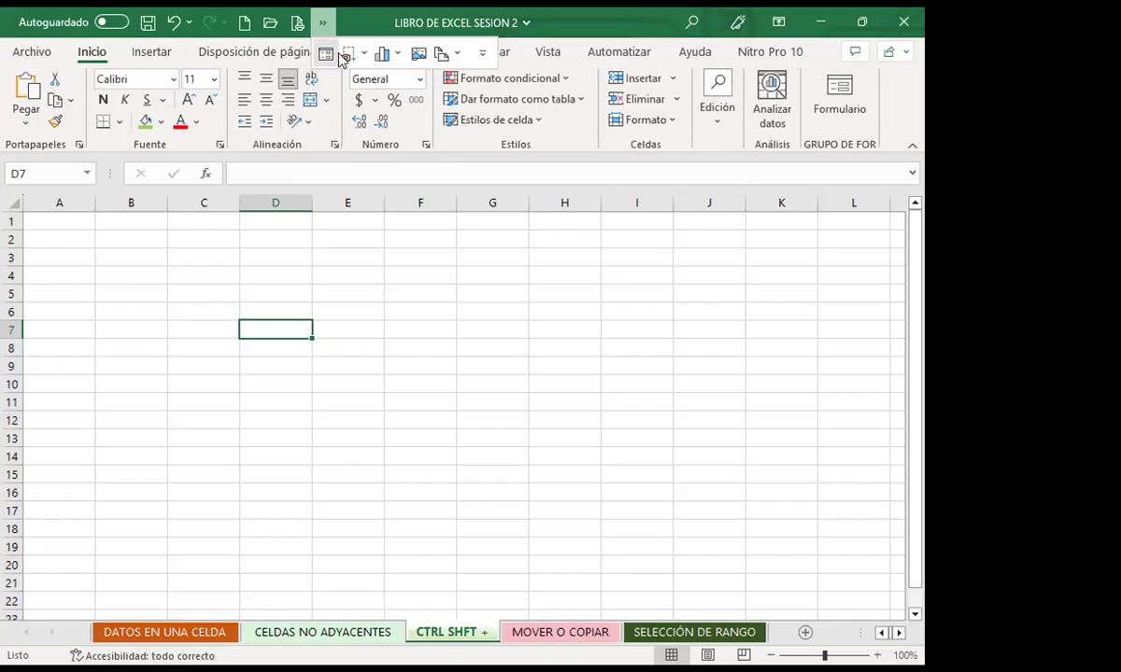
click(381, 56)
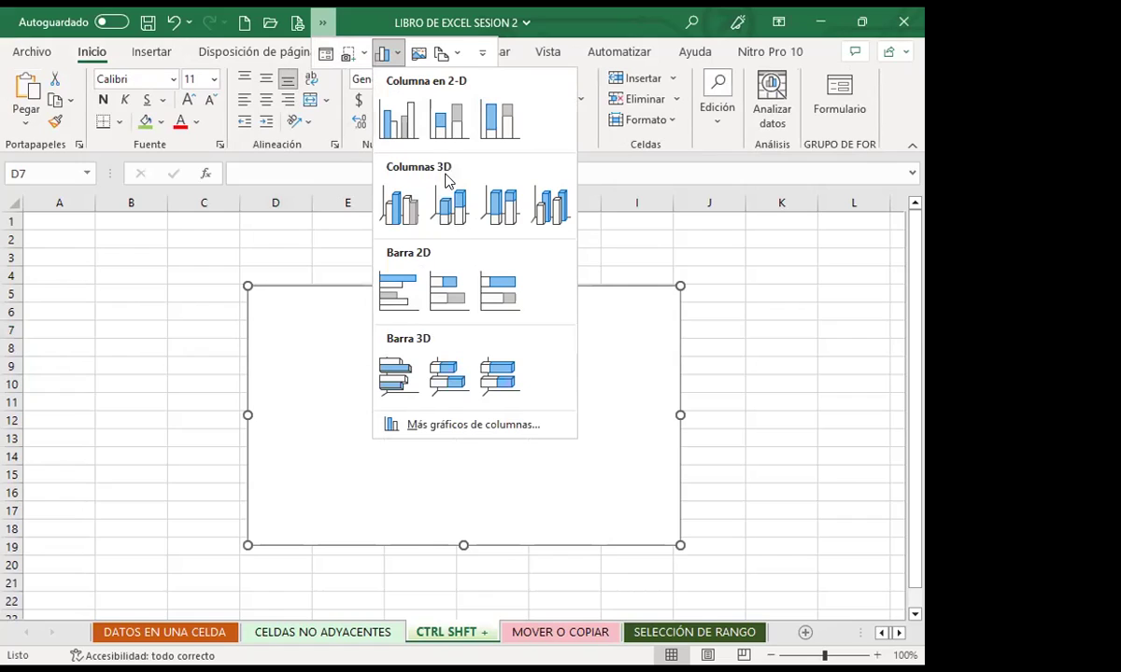
click(214, 200)
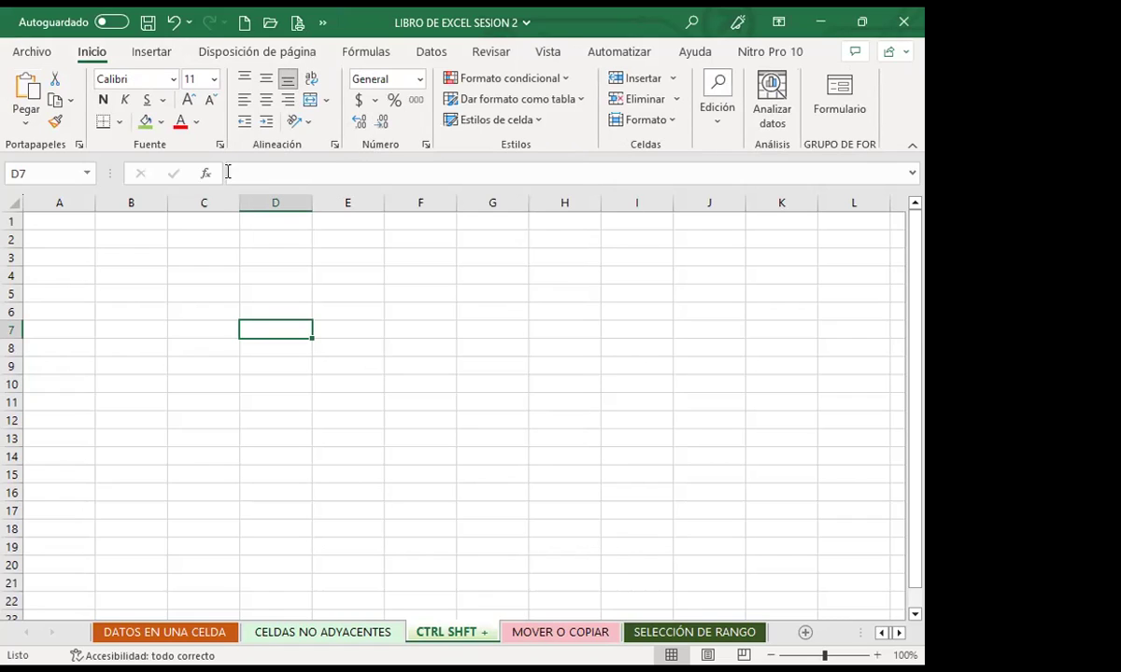